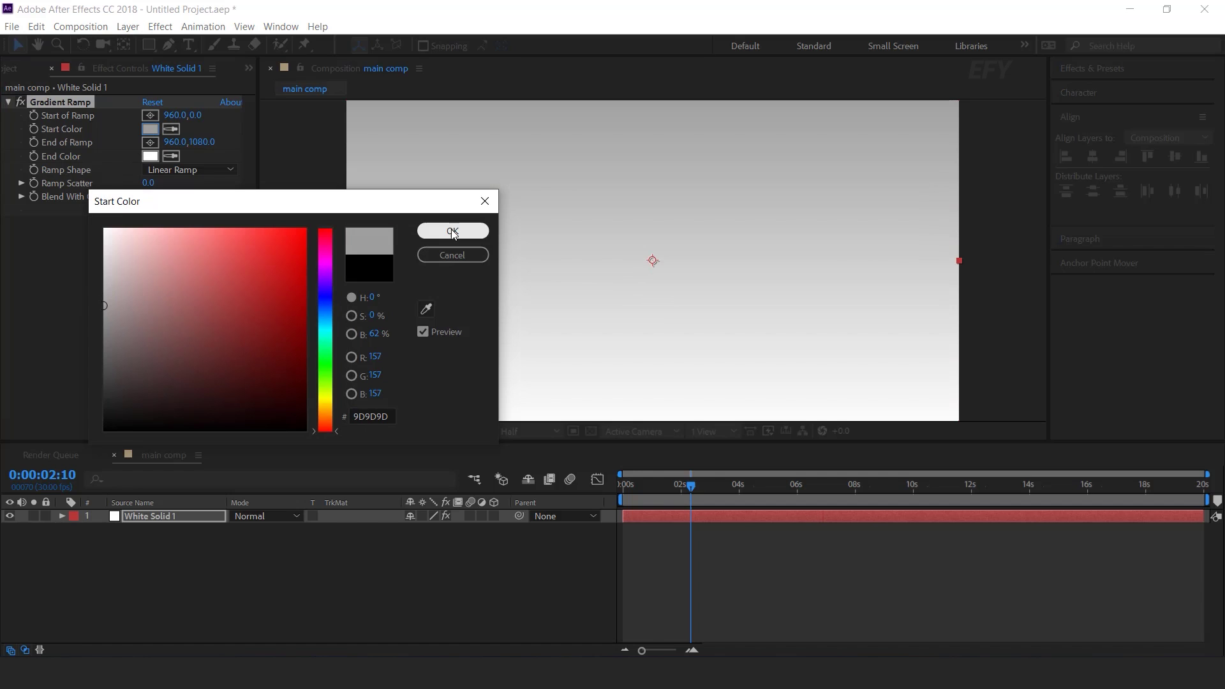
Change the Gradient Ramp to a Radial Ramp starting at the frame's centre and ending well beyond its right edge.
left_click(191, 170)
left_click(198, 201)
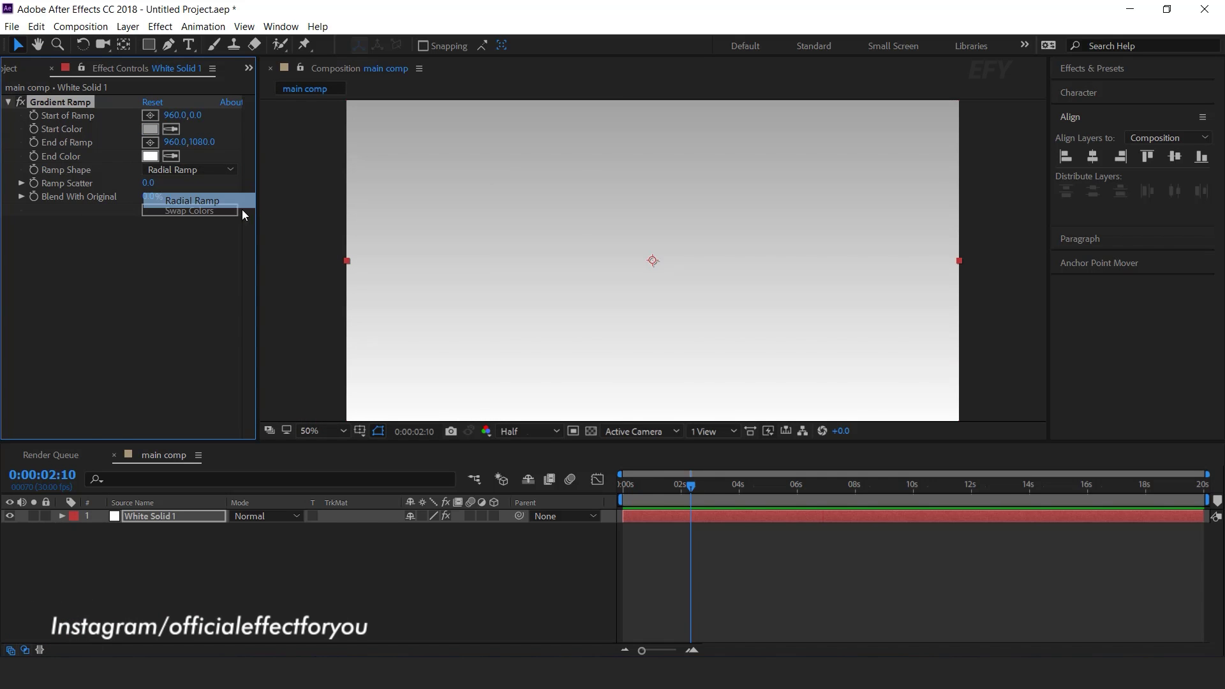
key("comma")
left_click_drag(651, 174, 652, 261)
left_click_drag(651, 346, 874, 255)
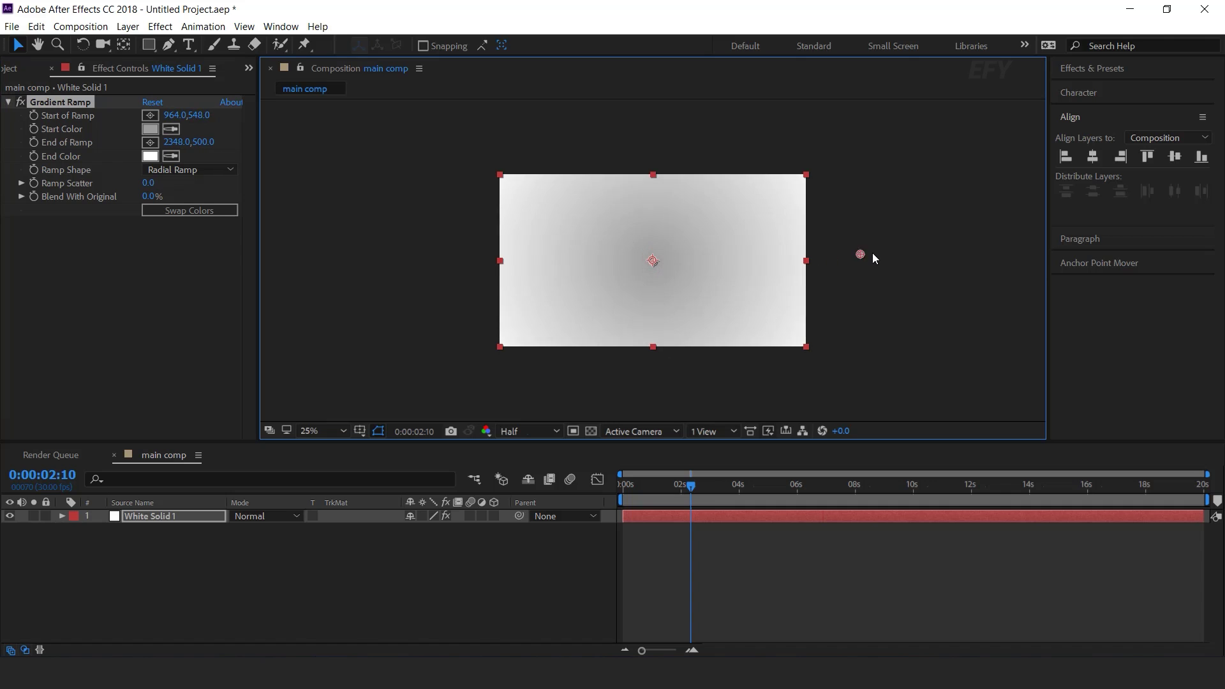
Swap the ramp's start and end colours and extend the end point to about 2408, 500.
left_click(195, 209)
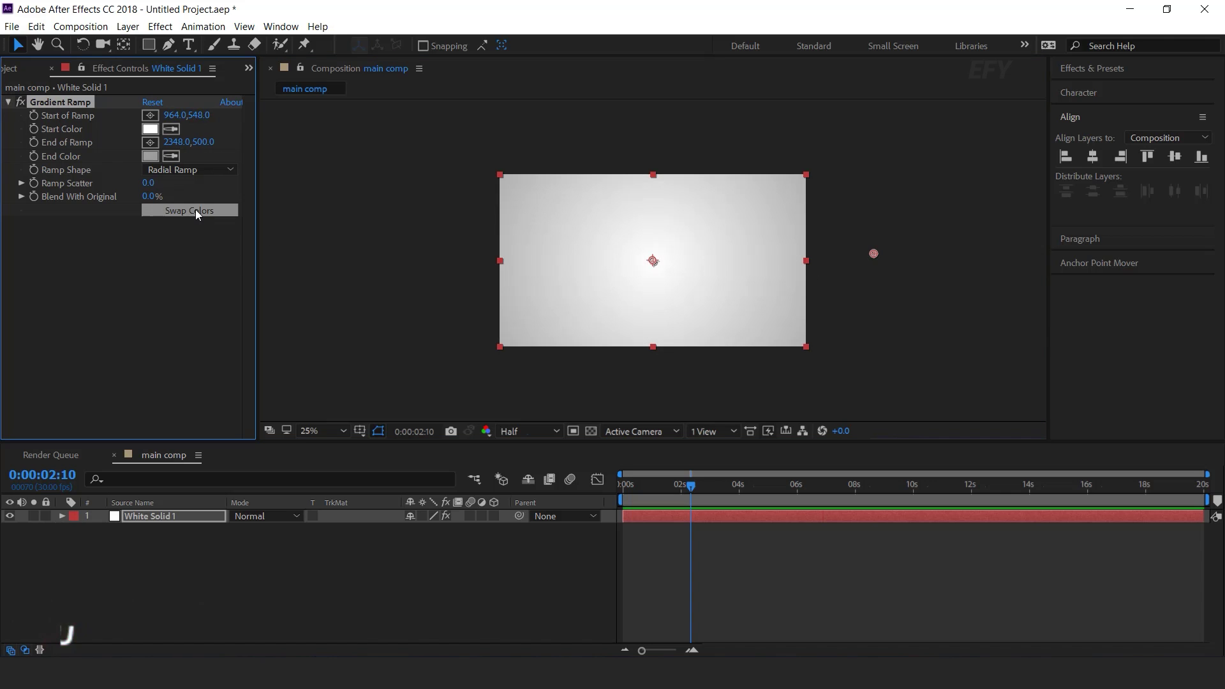
left_click_drag(873, 255, 883, 255)
left_click(949, 301)
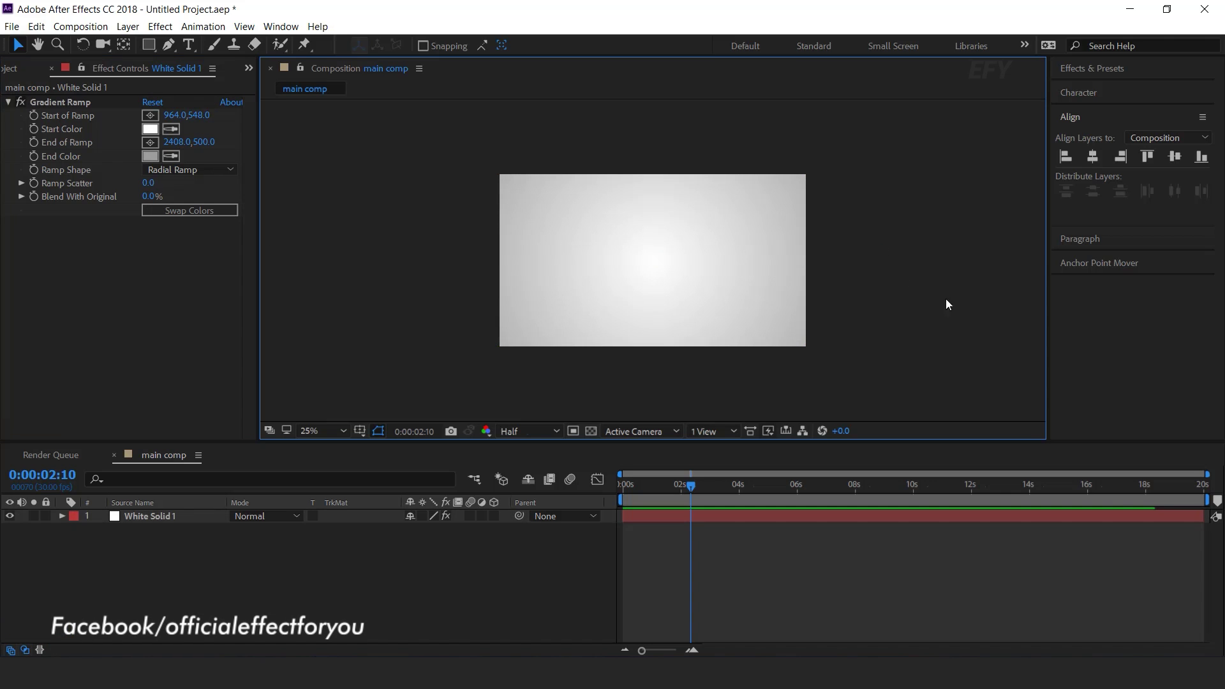
Create a new 1920 x 1080 composition named "BG palceholder 1", keeping the 30 fps frame rate.
left_click(431, 580)
left_click(144, 330)
left_click(7, 69)
left_click(105, 336)
left_click(50, 433)
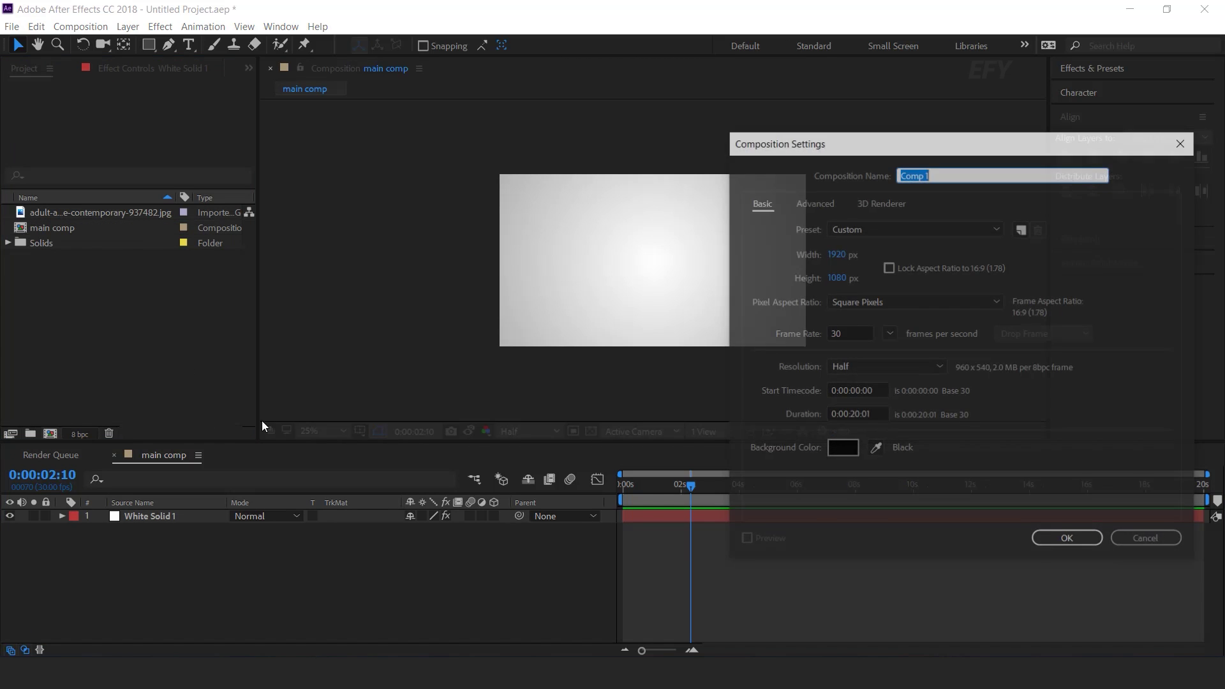
type("BG palceholder 1")
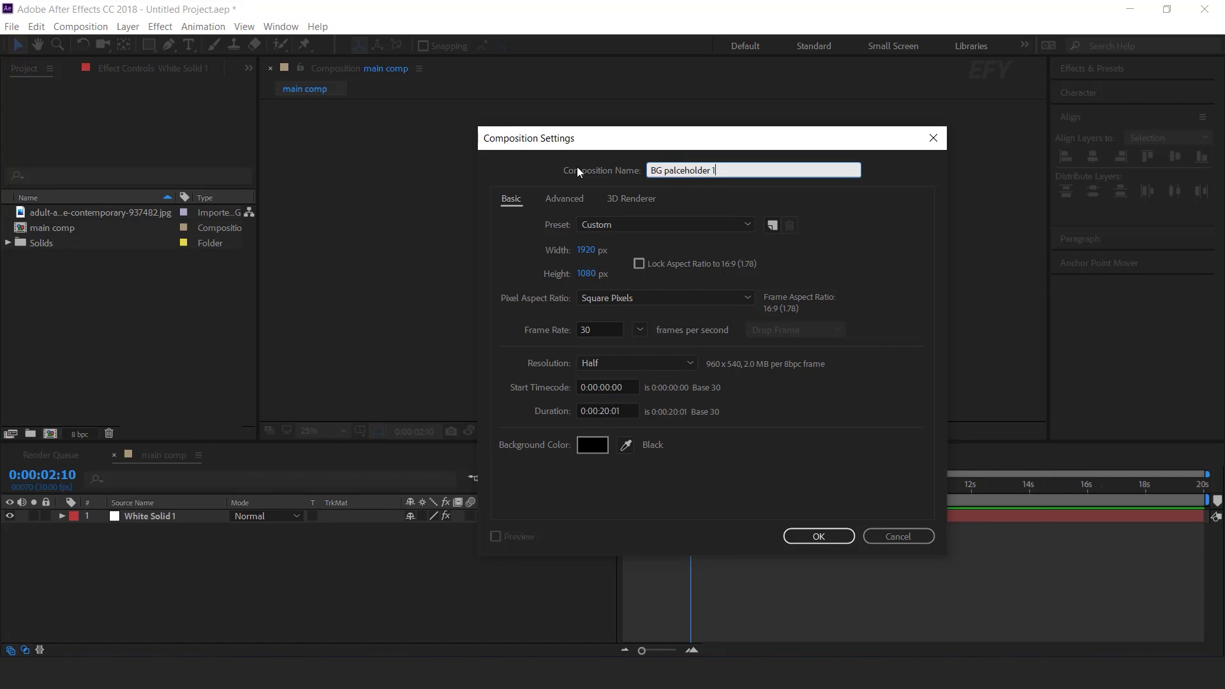
key("Return")
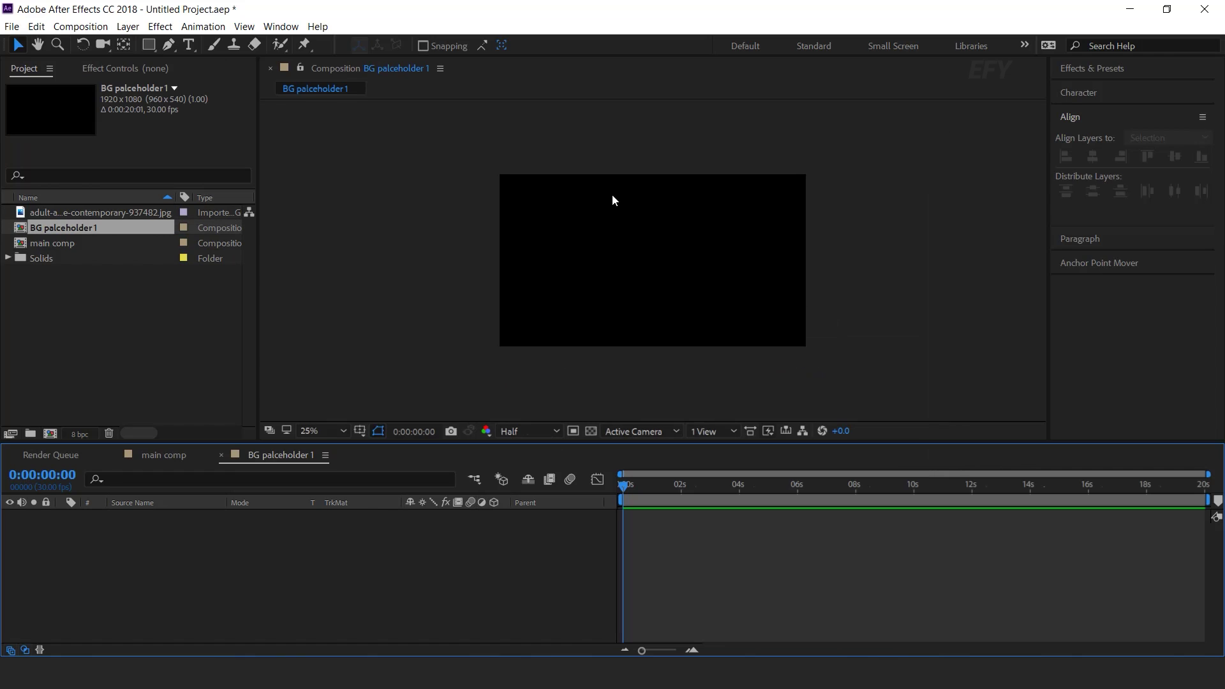
Add the imported photo of the couple to BG palceholder 1 and scale it to 25%.
left_click(182, 352)
left_click_drag(20, 211, 205, 522)
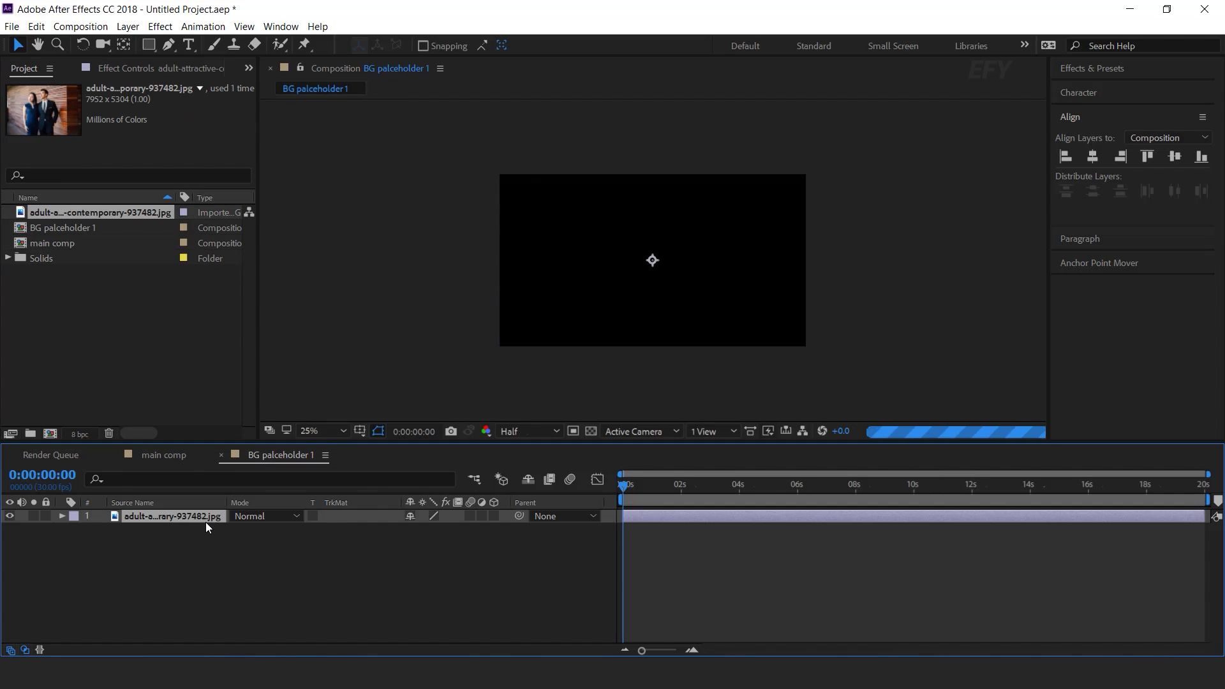
key("s")
left_click_drag(426, 530, 375, 529)
left_click(451, 529)
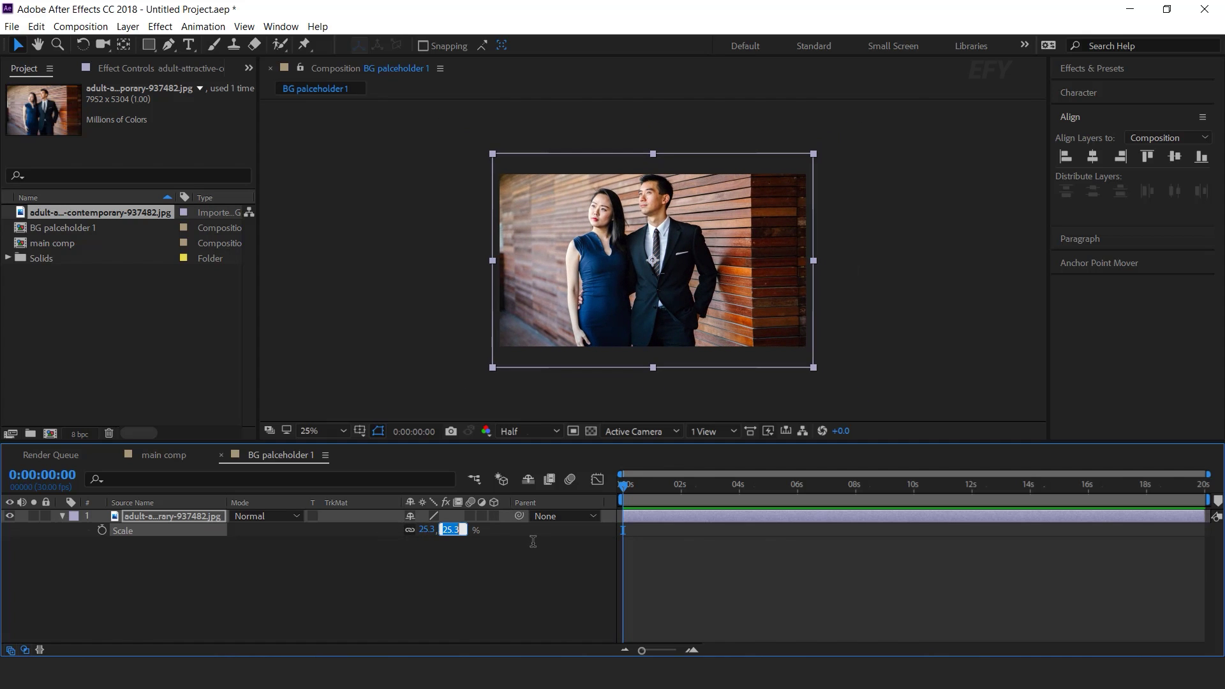
key("Return")
Animate the photo's scale with keyframes from 25% at 0 seconds to 27% at 6 seconds.
left_click_drag(754, 496, 635, 527)
left_click(102, 530)
left_click_drag(713, 489, 799, 494)
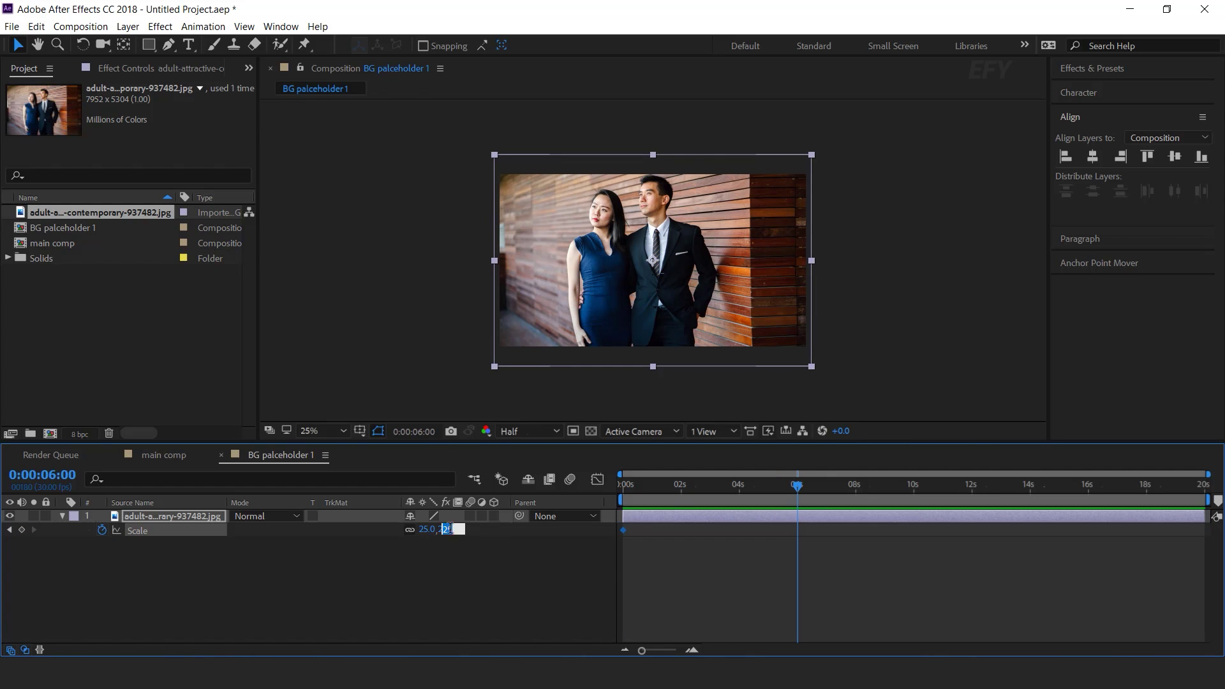
type("27")
key("Return")
left_click(537, 576)
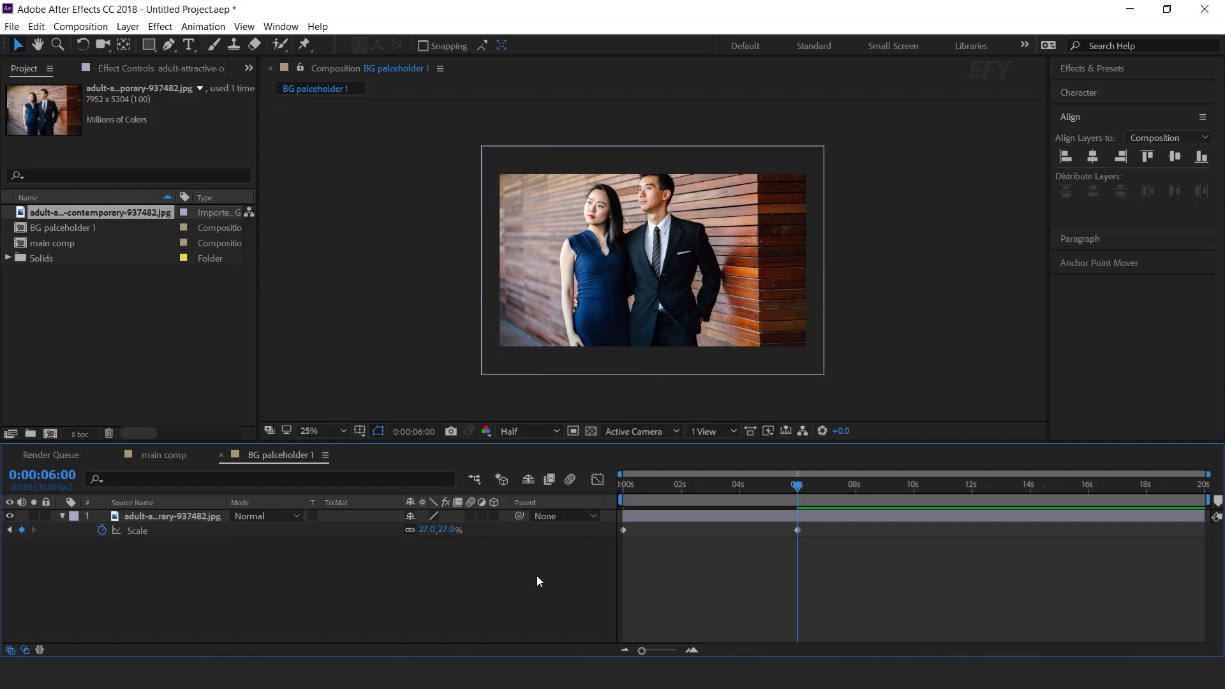
left_click_drag(636, 487, 558, 493)
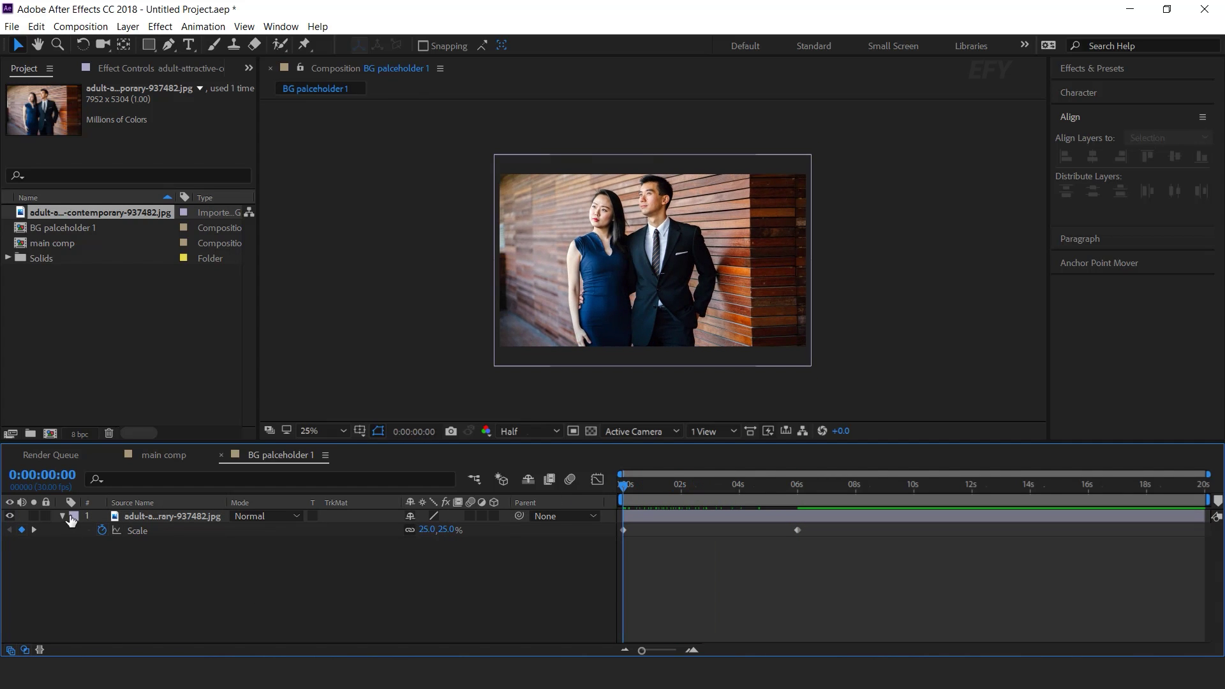
Place the BG palceholder 1 composition in main comp above White Solid 1.
left_click(151, 452)
left_click(86, 335)
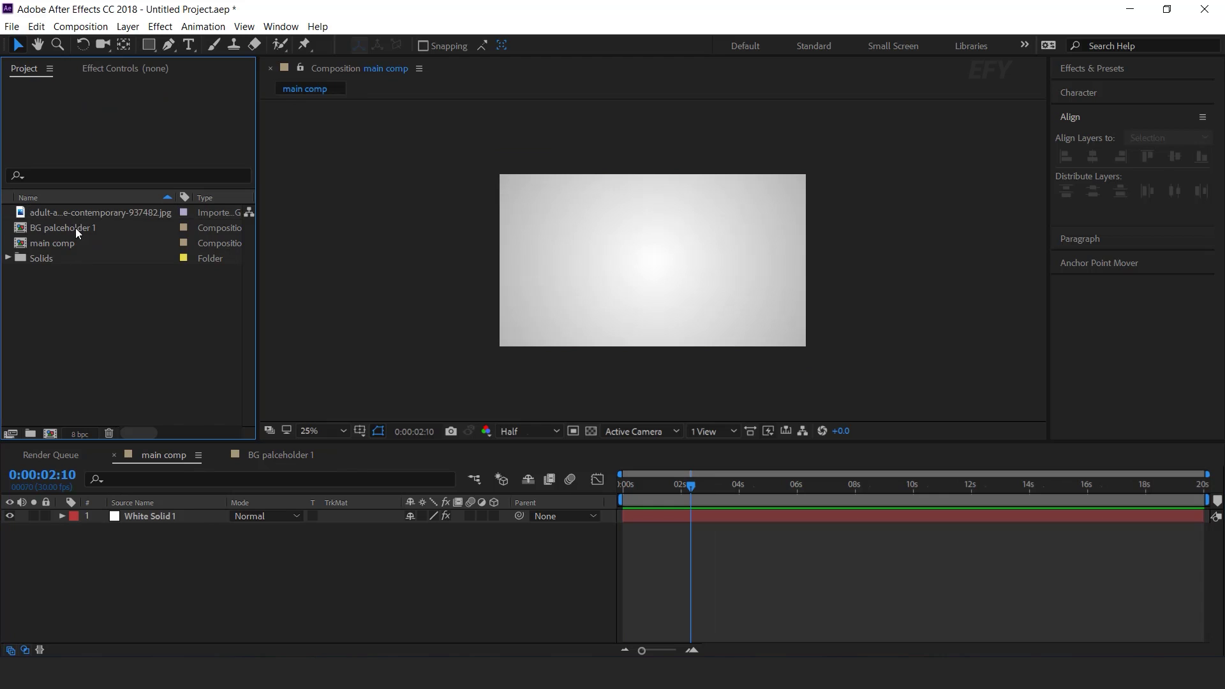
left_click(75, 227)
left_click_drag(21, 231, 154, 515)
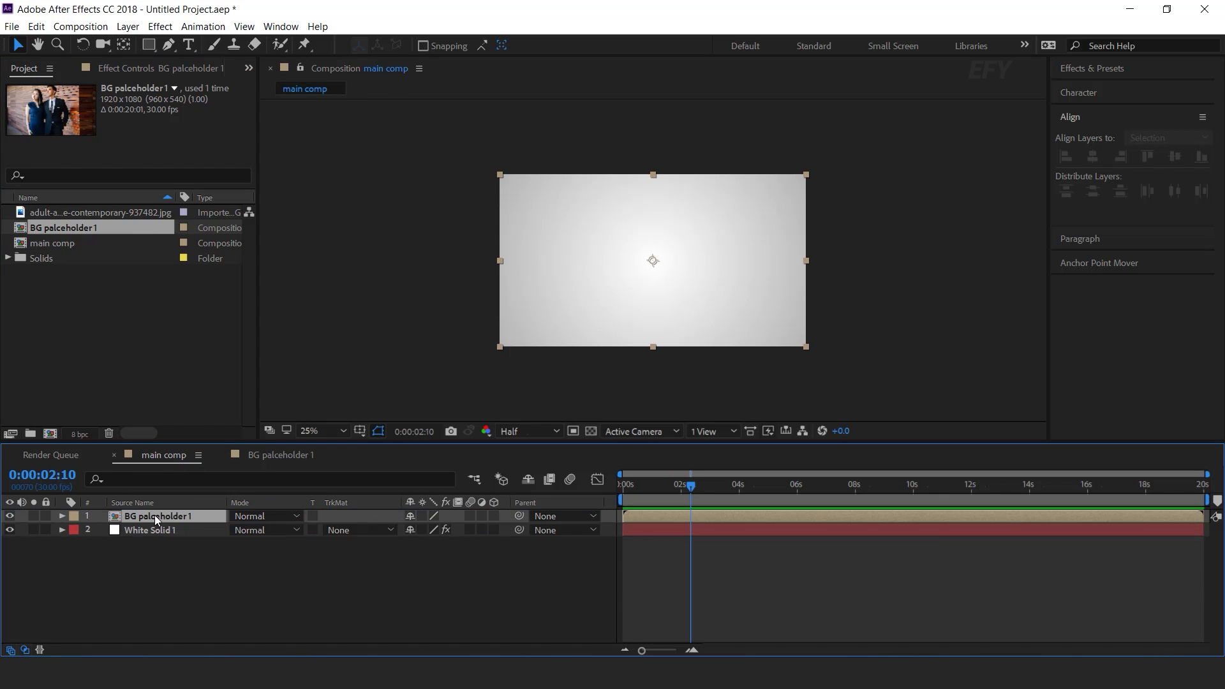
Apply the Tint effect to the BG palceholder 1 layer to make it black and white.
key("ctrl+space")
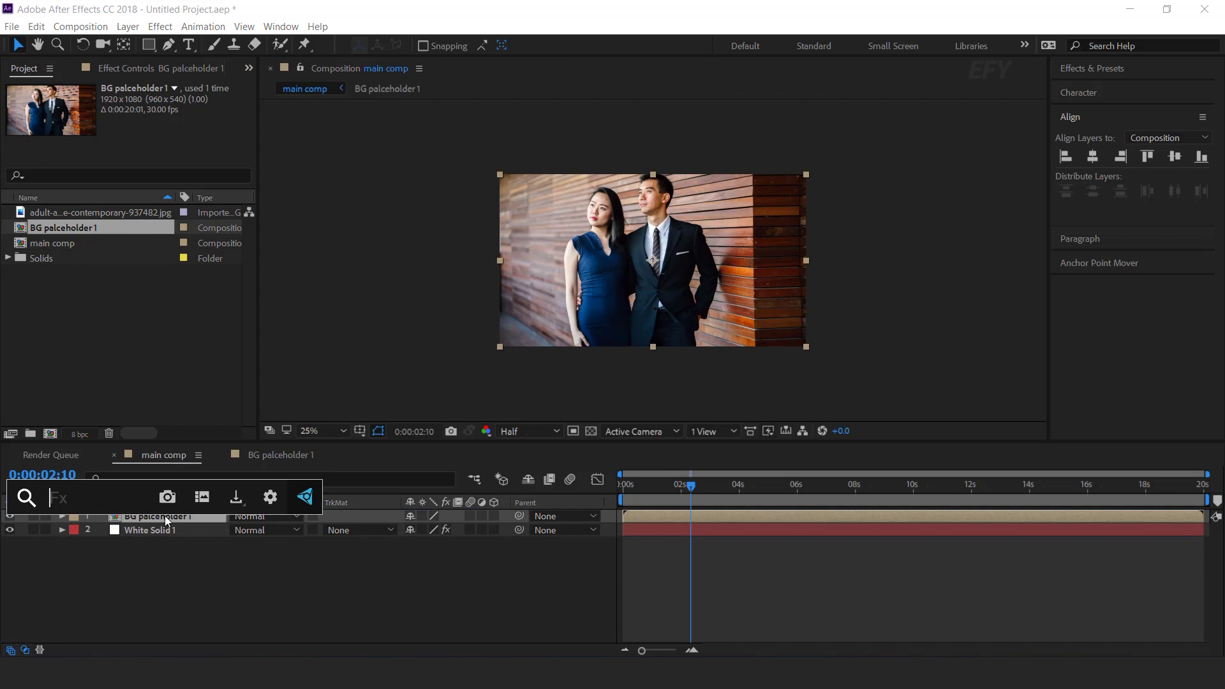
type("tint")
key("Return")
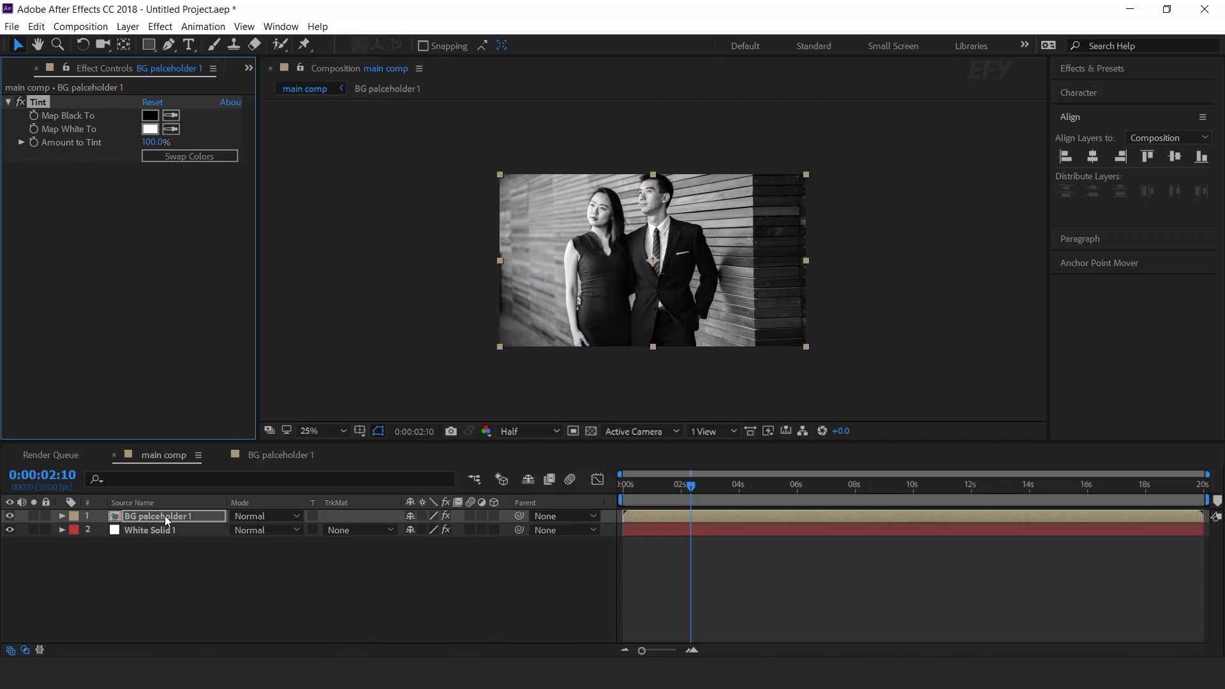
left_click(263, 568)
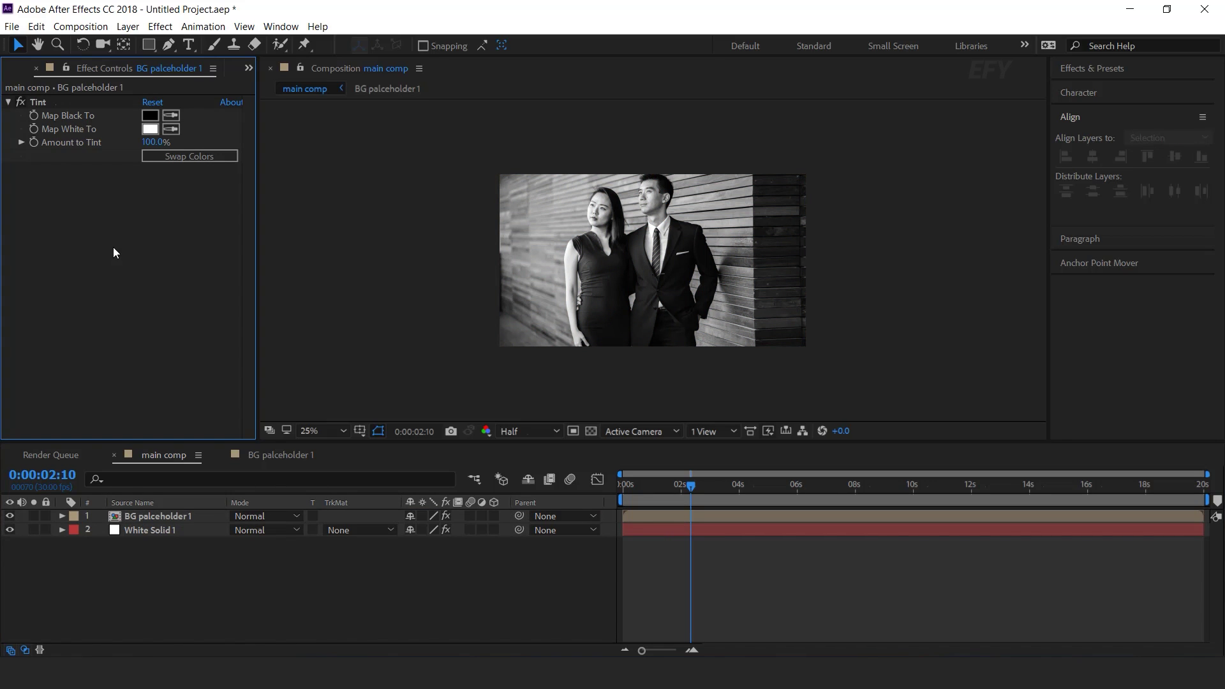
Draw a full-height rectangle shape over the left part of the frame and put its anchor point on its left edge.
left_click(19, 76)
left_click(149, 45)
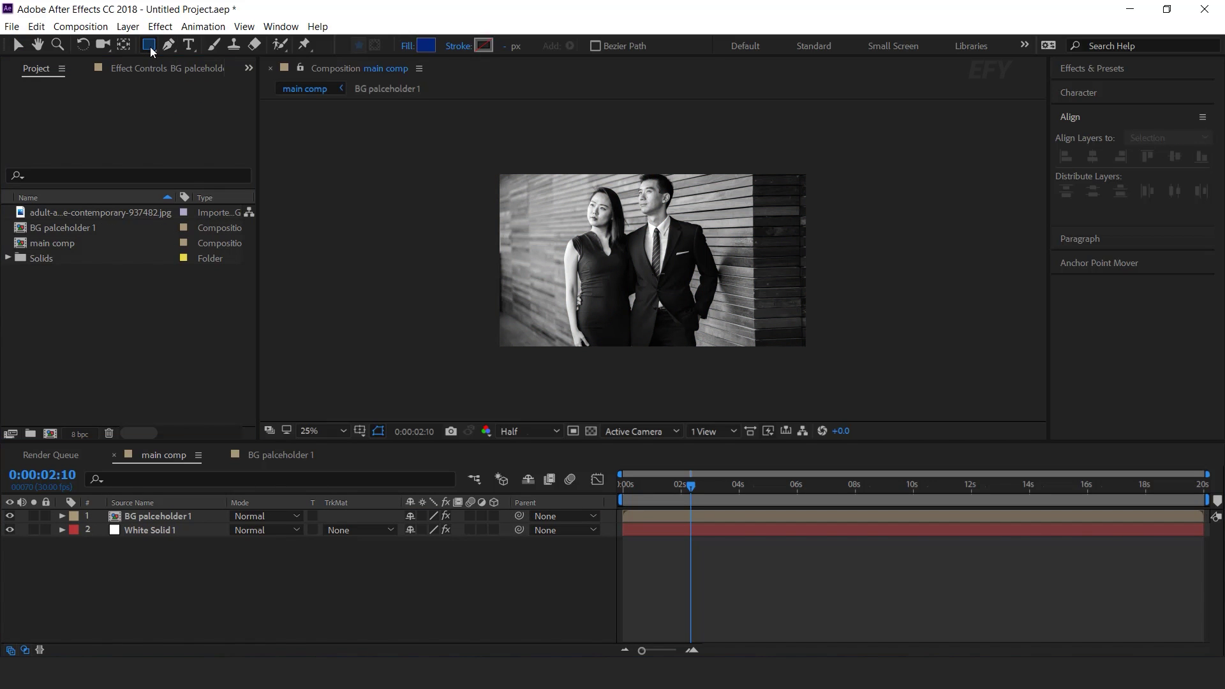
left_click_drag(491, 152, 623, 361)
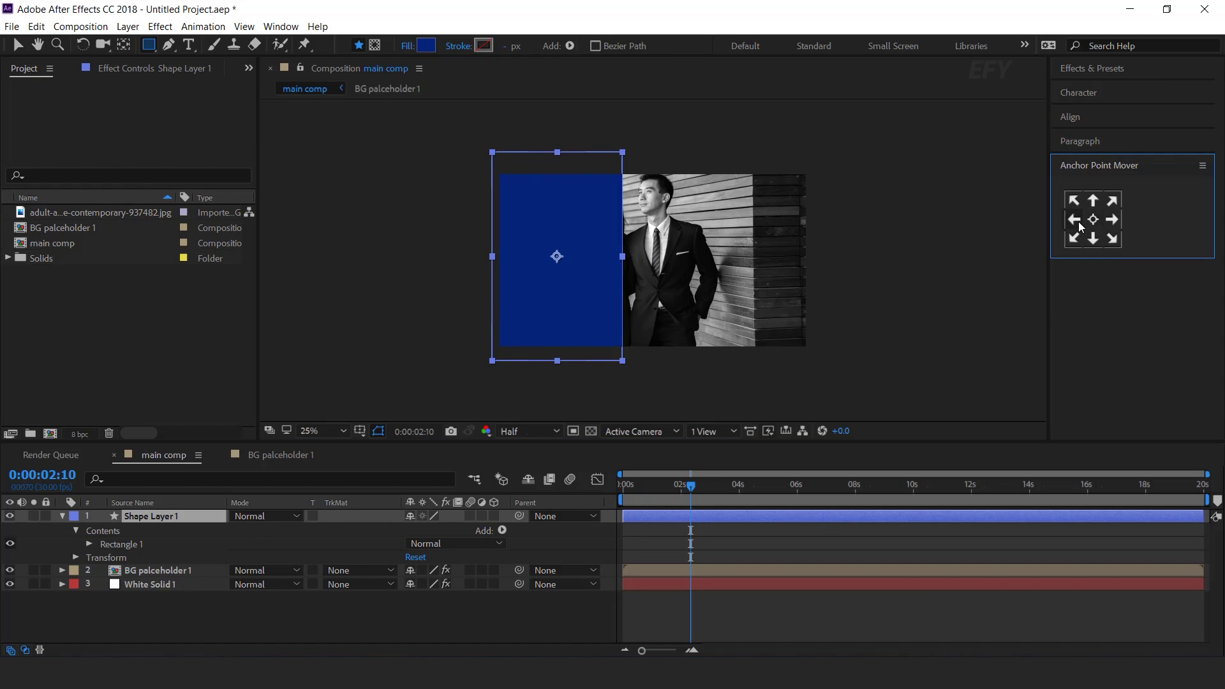
key("v")
Rotate the rectangle shape to 38° and move it so it covers only the frame's upper-left corner.
left_click(164, 517)
key("r")
left_click_drag(428, 529, 455, 526)
left_click_drag(553, 281, 497, 148)
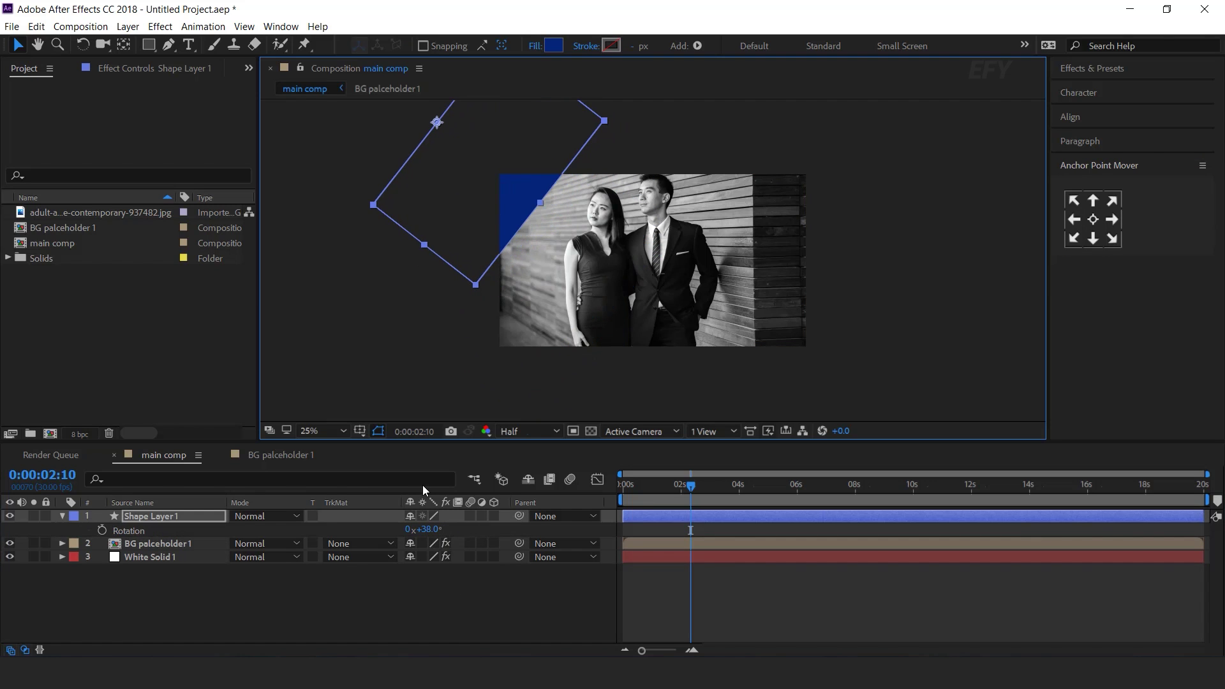
Change the fill colour of the corner shape to white.
left_click(553, 46)
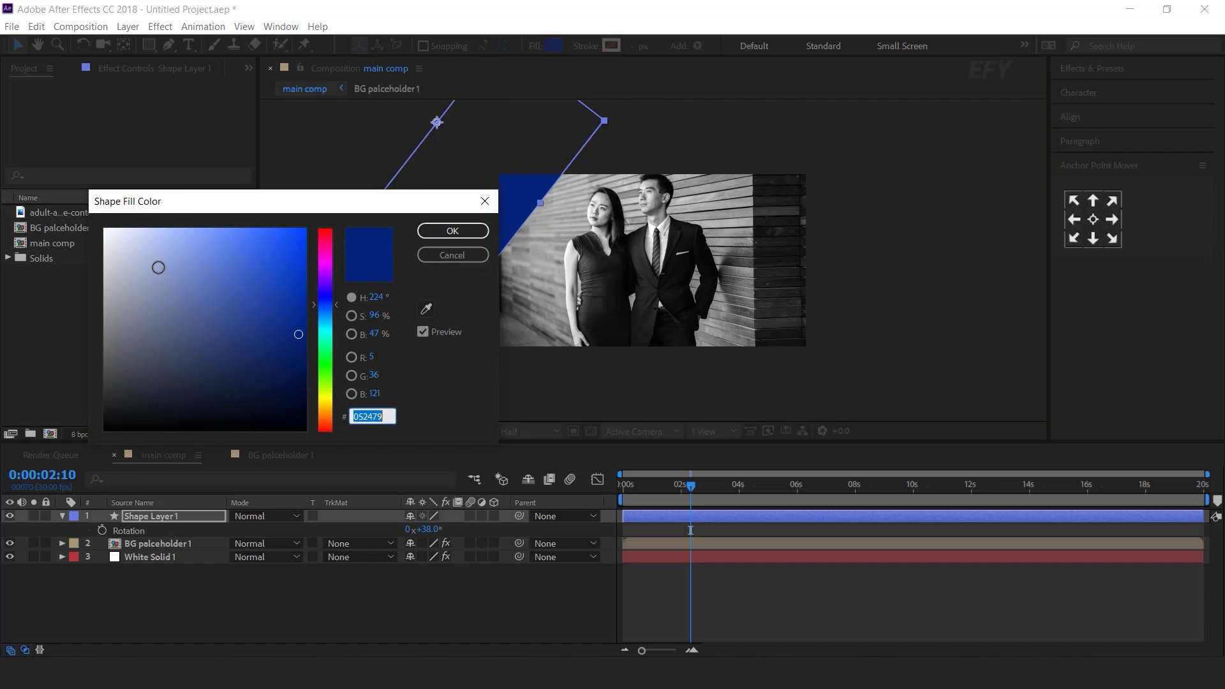
left_click_drag(156, 265, 104, 227)
left_click(451, 230)
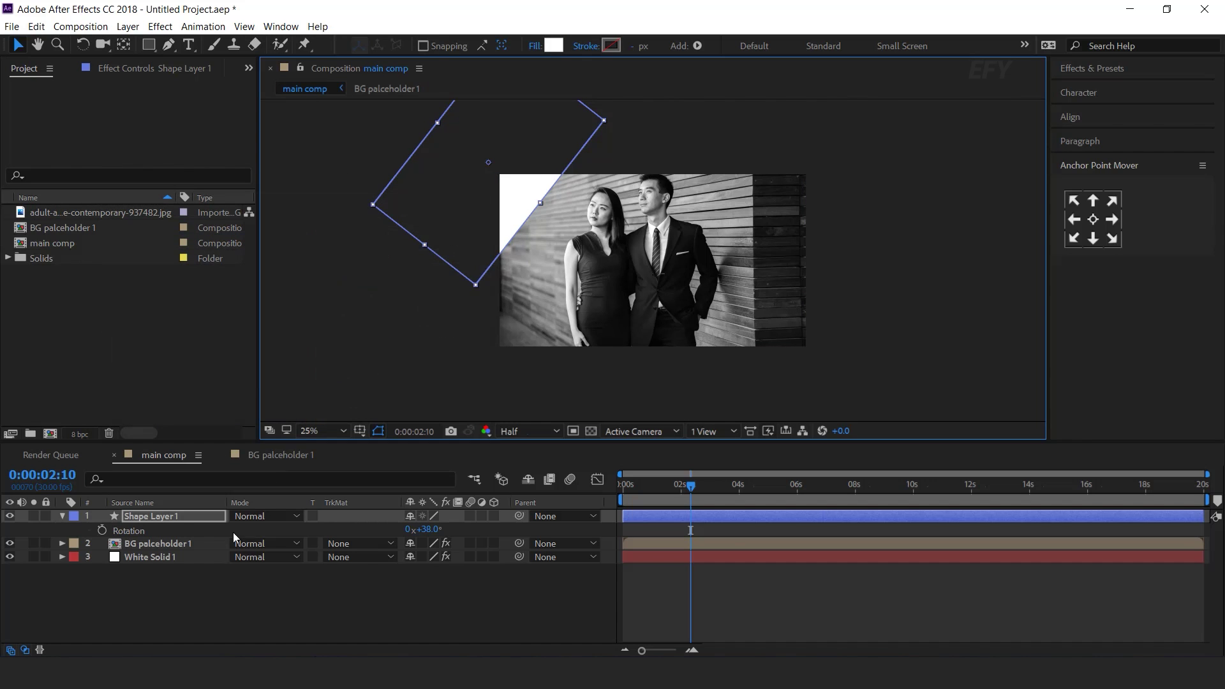
Apply a Drop Shadow to Shape Layer 1 with 20% opacity, a distance of 10 and a softness of 100.
left_click(171, 514)
key("ctrl+space")
type("drop")
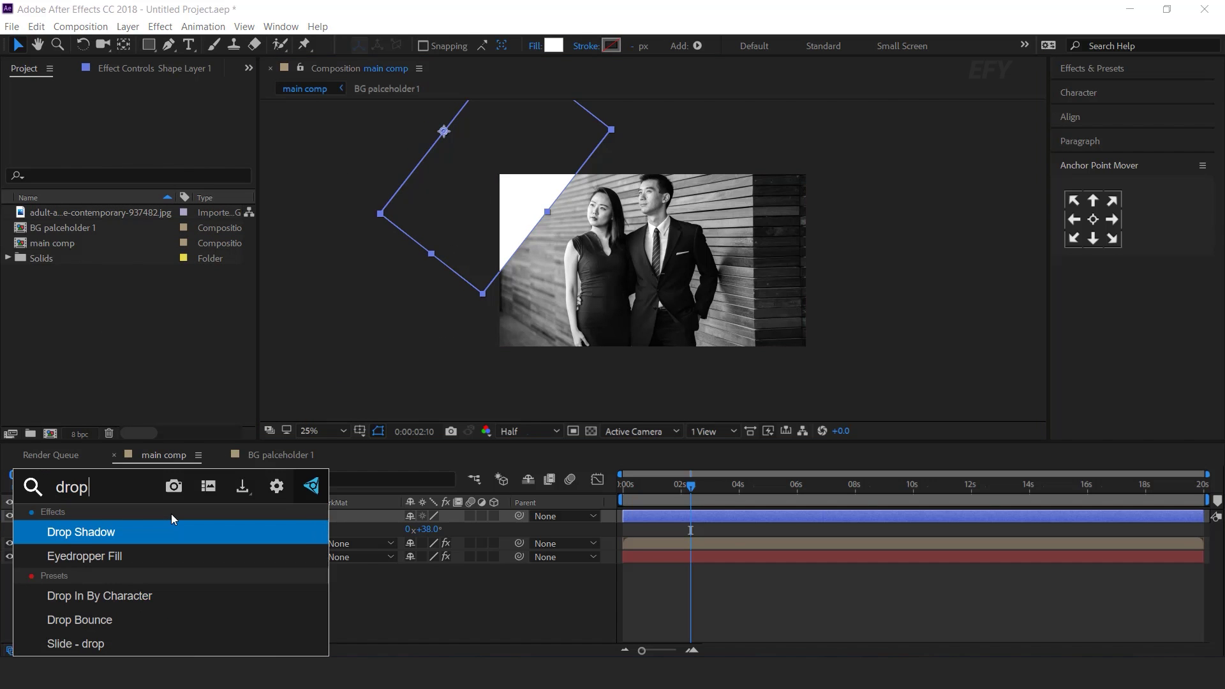
key("Return")
left_click(148, 129)
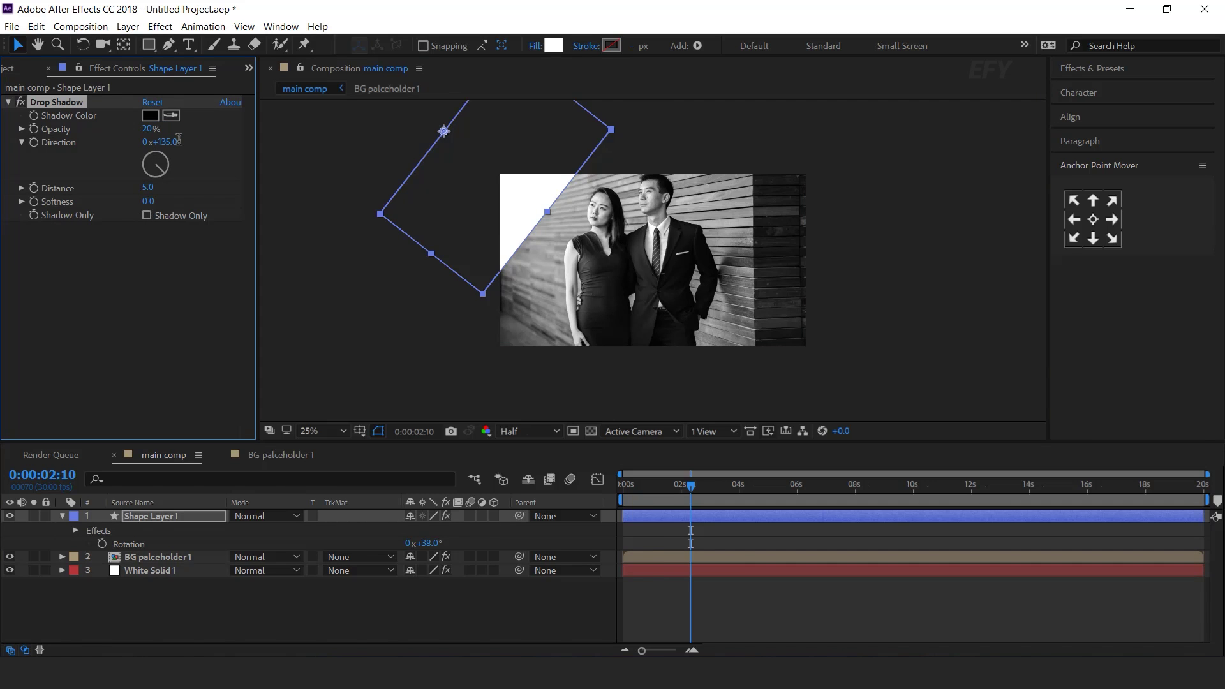
left_click(148, 188)
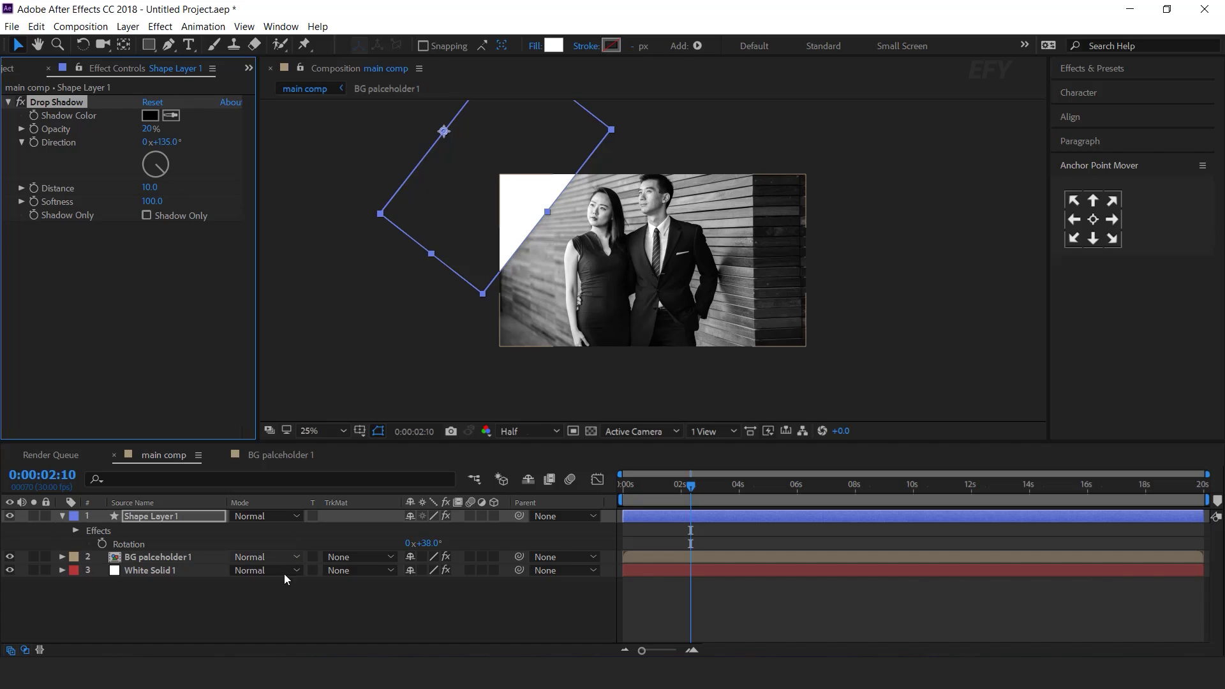
left_click(281, 606)
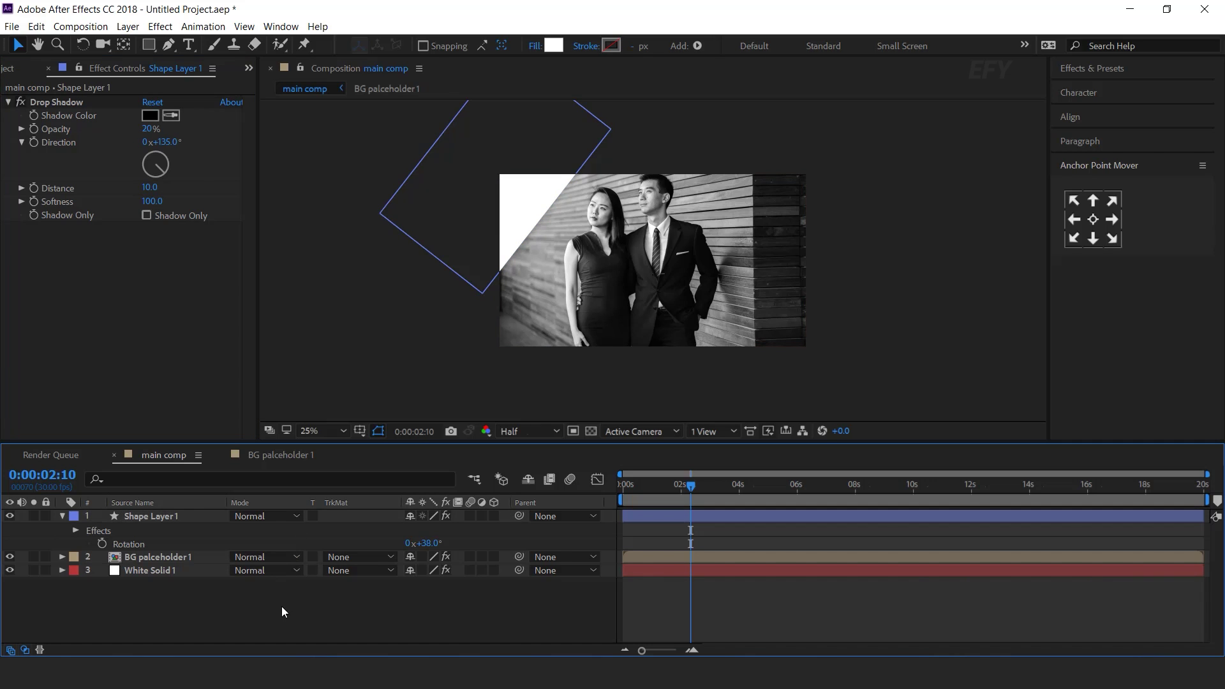
left_click(62, 515)
Add an opacity keyframe of 0% to the BG palceholder 1 layer at the start of main comp.
left_click(660, 251)
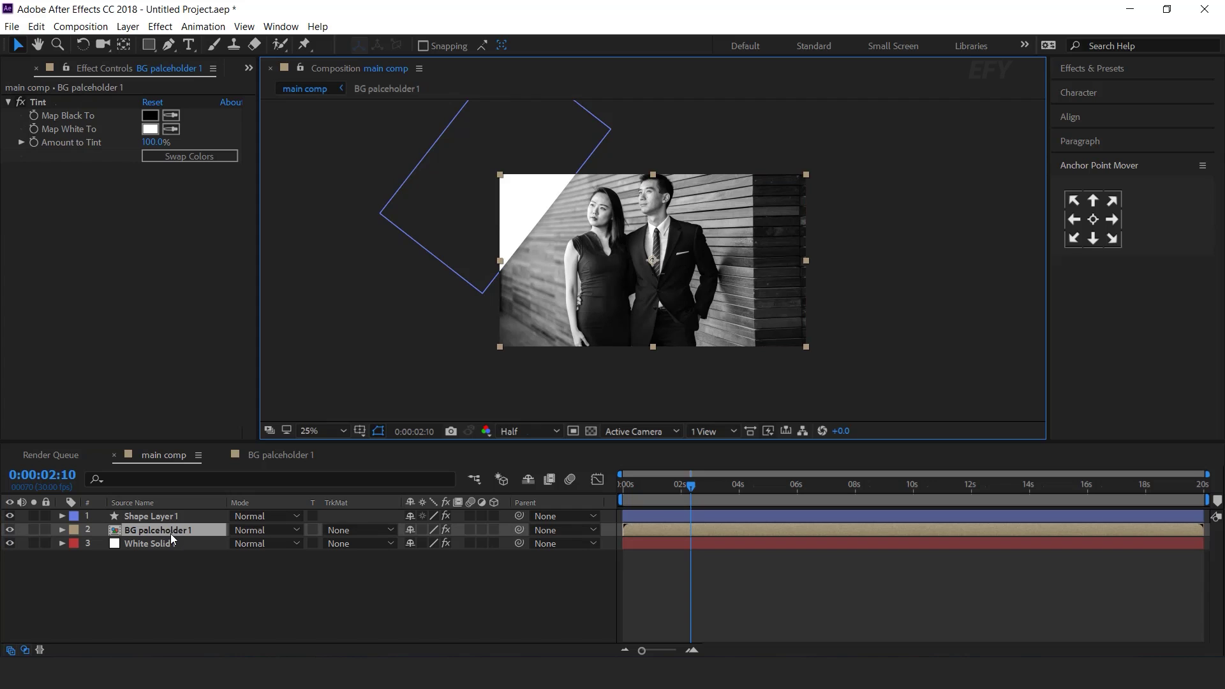
left_click(691, 650)
left_click_drag(746, 650, 711, 650)
left_click_drag(669, 489, 599, 494)
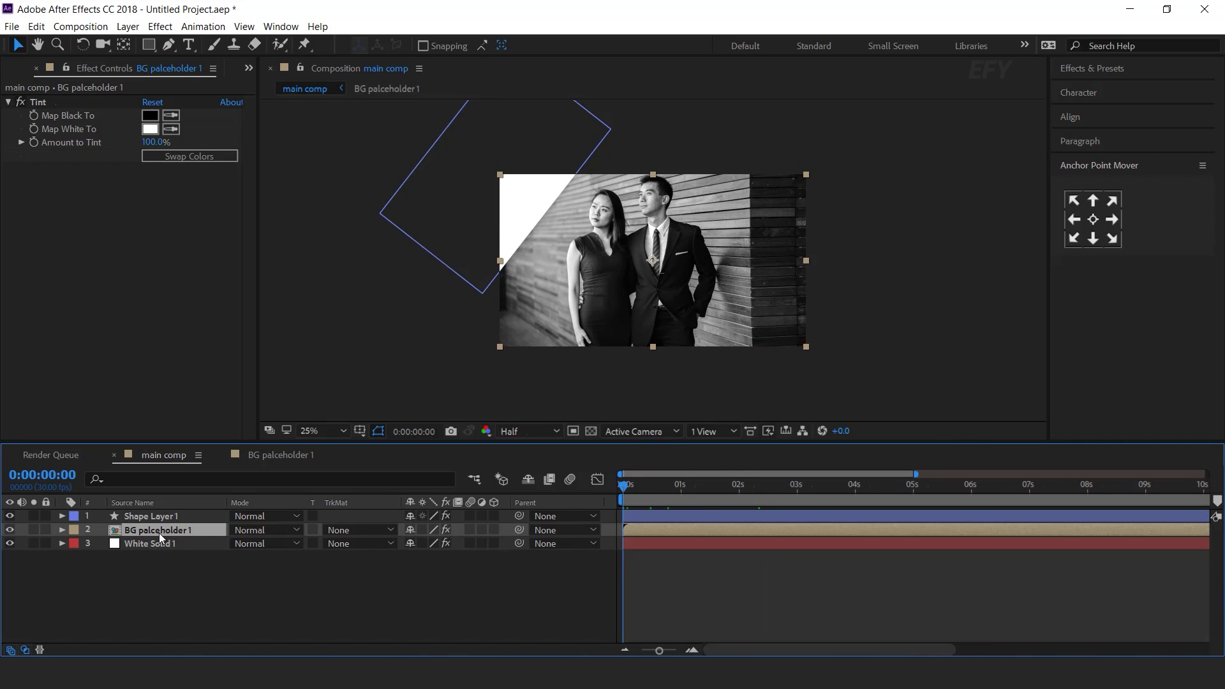
key("t")
left_click(102, 543)
left_click_drag(412, 544, 75, 543)
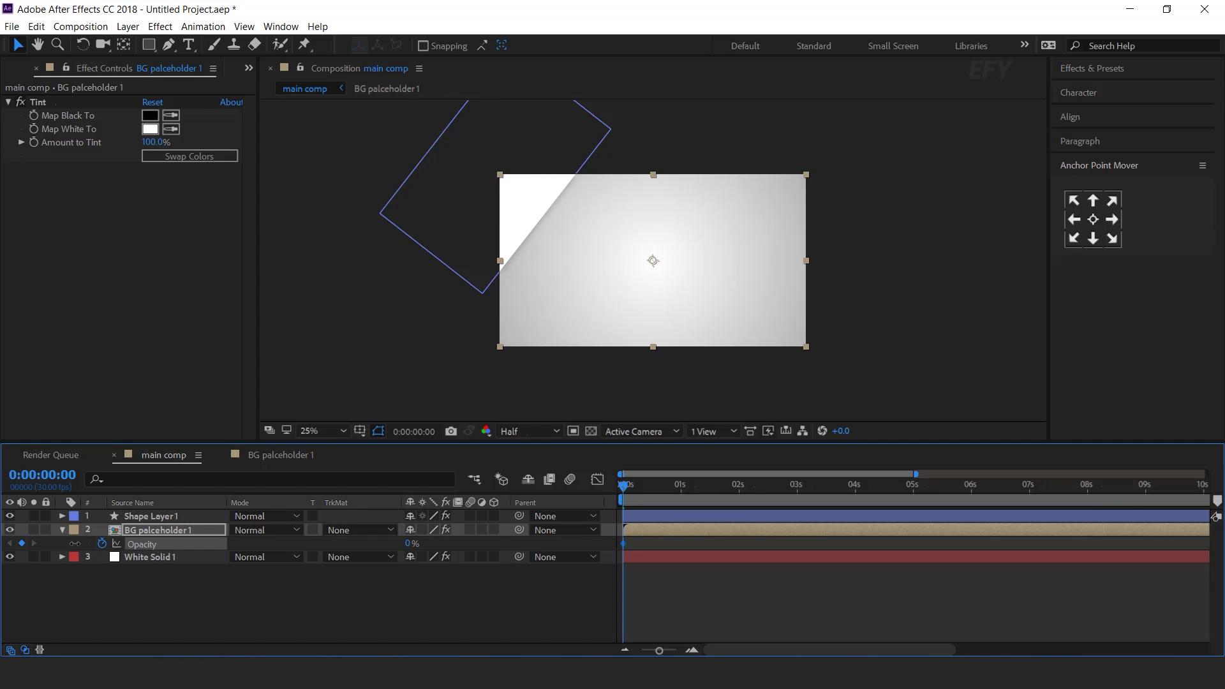
Add an opacity keyframe of 15% at frame 21 on the BG palceholder 1 layer and preview the fade-in.
left_click(691, 650)
left_click(691, 650)
left_click_drag(628, 485, 705, 491)
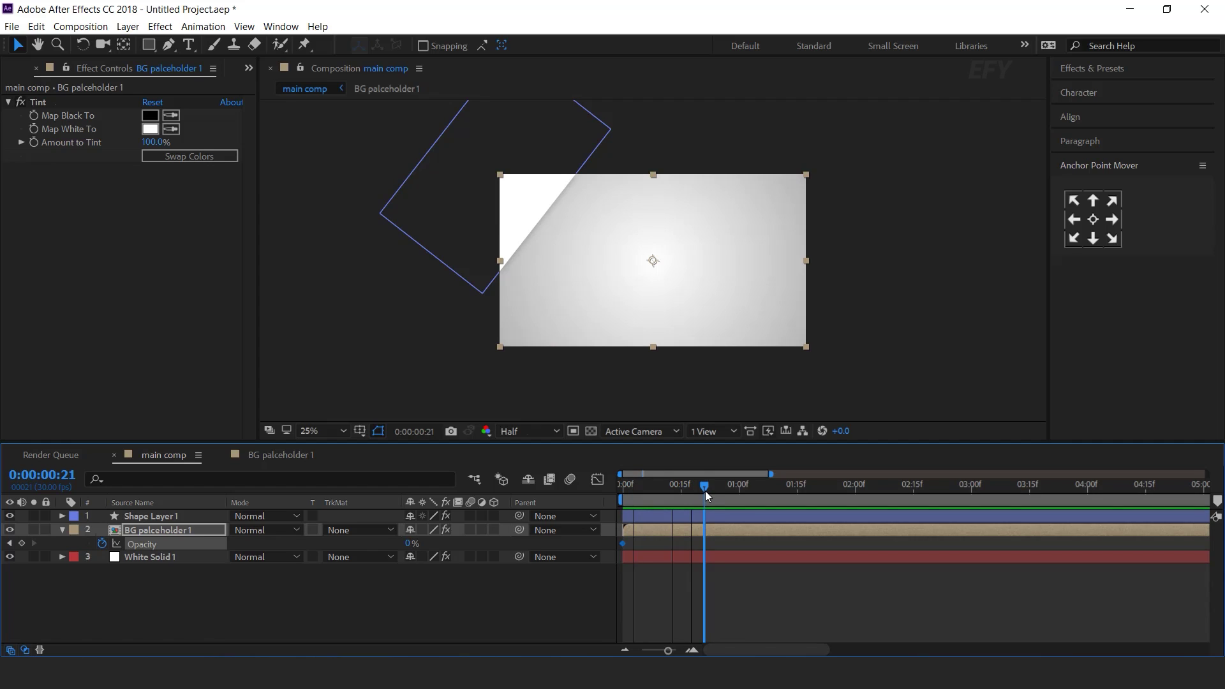
left_click(411, 544)
type("15")
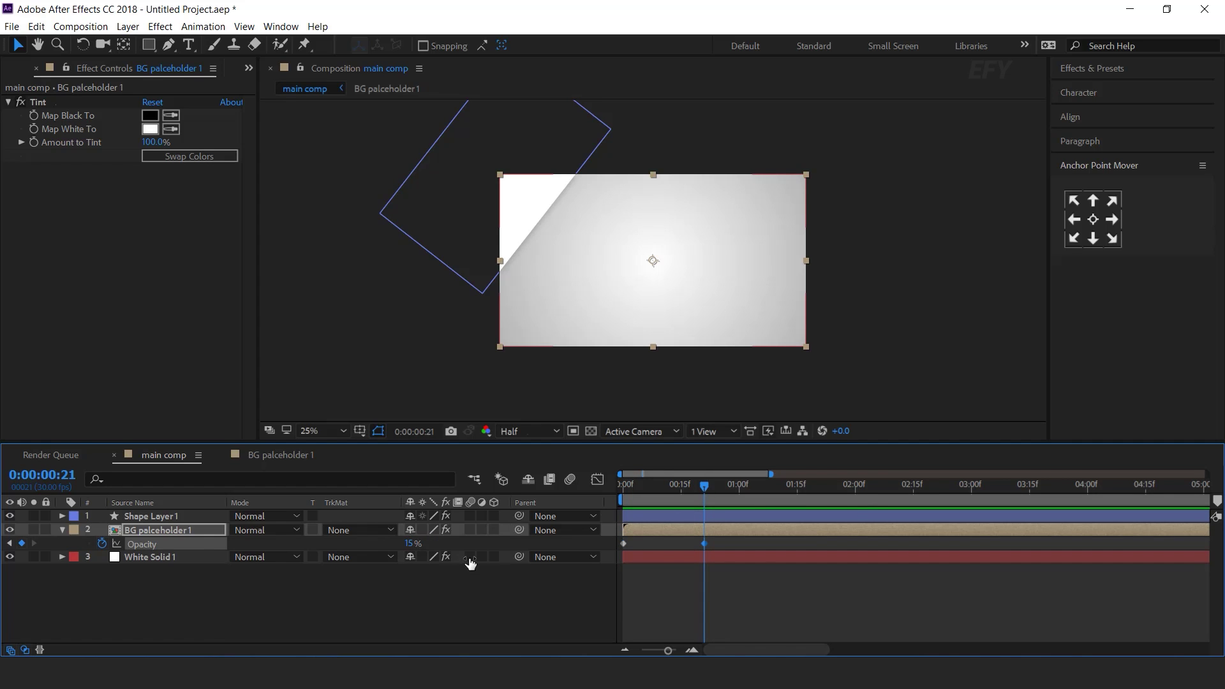
key("Return")
left_click(503, 591)
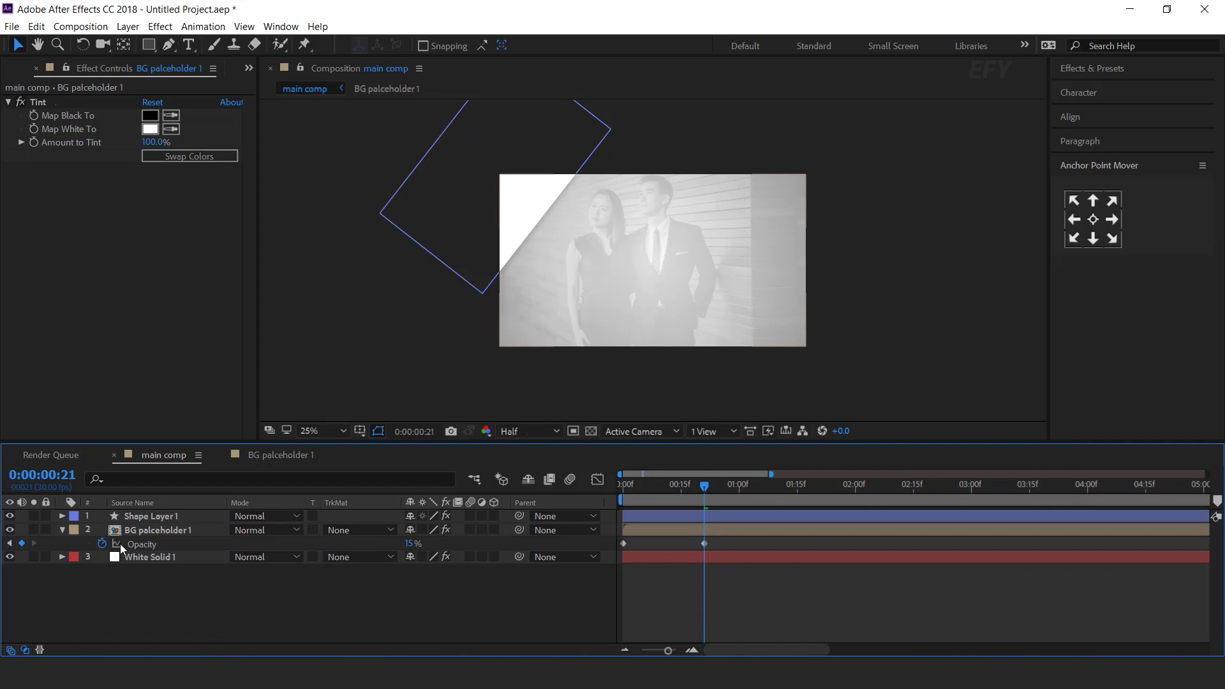
left_click(61, 530)
key("Home")
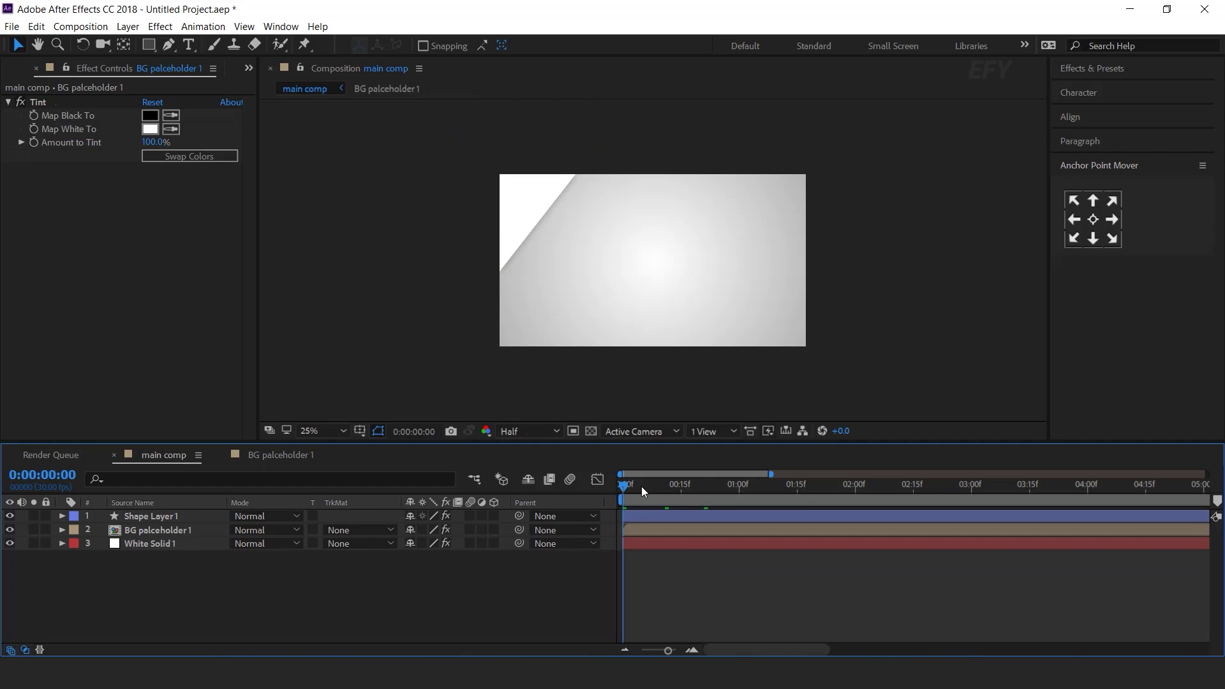
key("space")
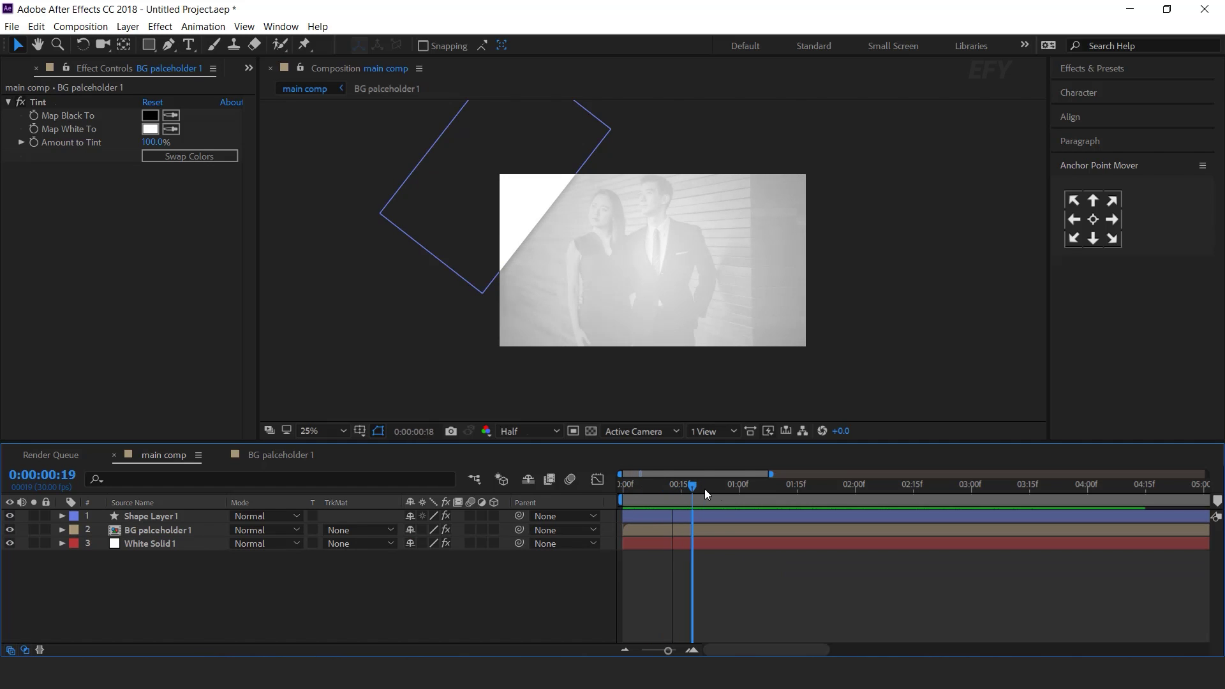
key("space")
key("space")
Keyframe Shape Layer 1's horizontal scale from 0% at the start of main comp to 100% at one second.
left_click_drag(626, 222, 631, 259)
left_click(171, 520)
key("s")
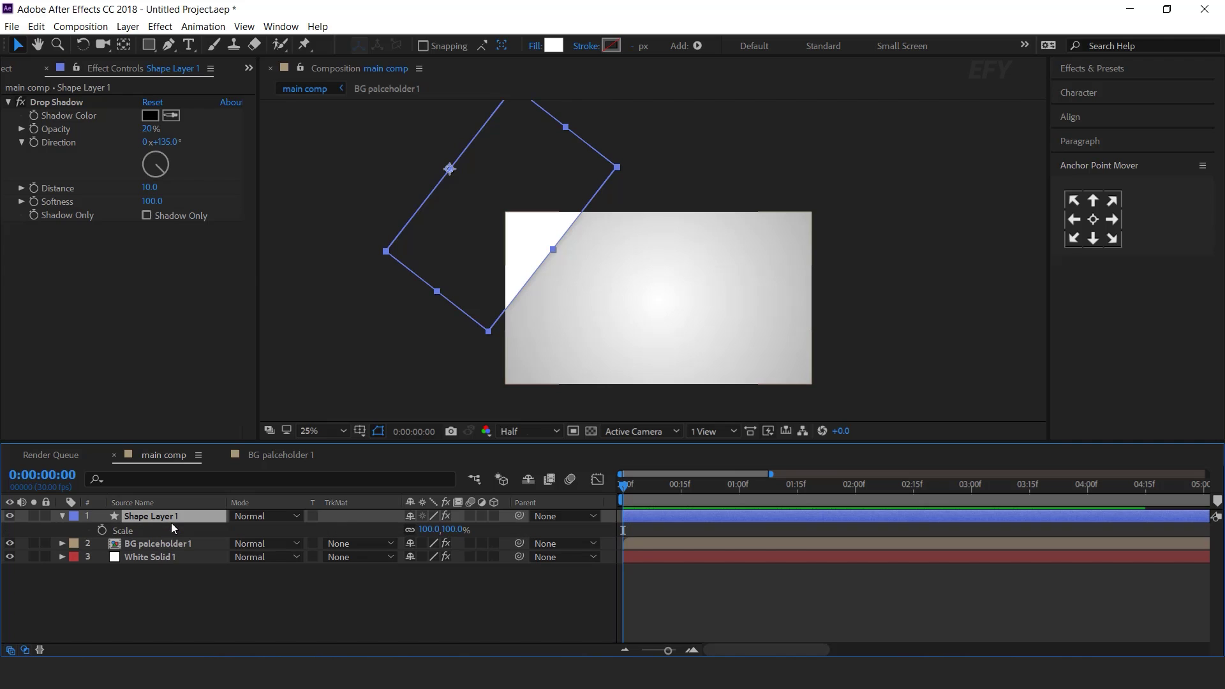
left_click(691, 650)
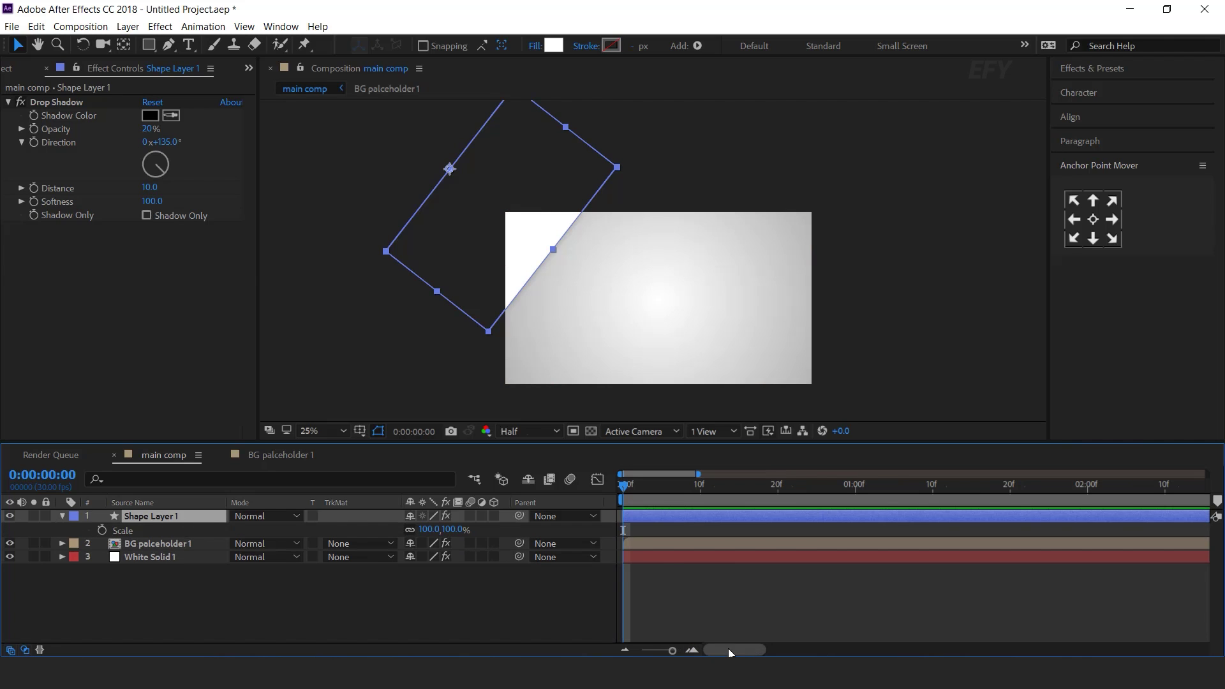
mouse_move(642, 483)
left_mouse_down()
mouse_move(858, 497)
mouse_move(623, 485)
left_mouse_up()
left_click(102, 530)
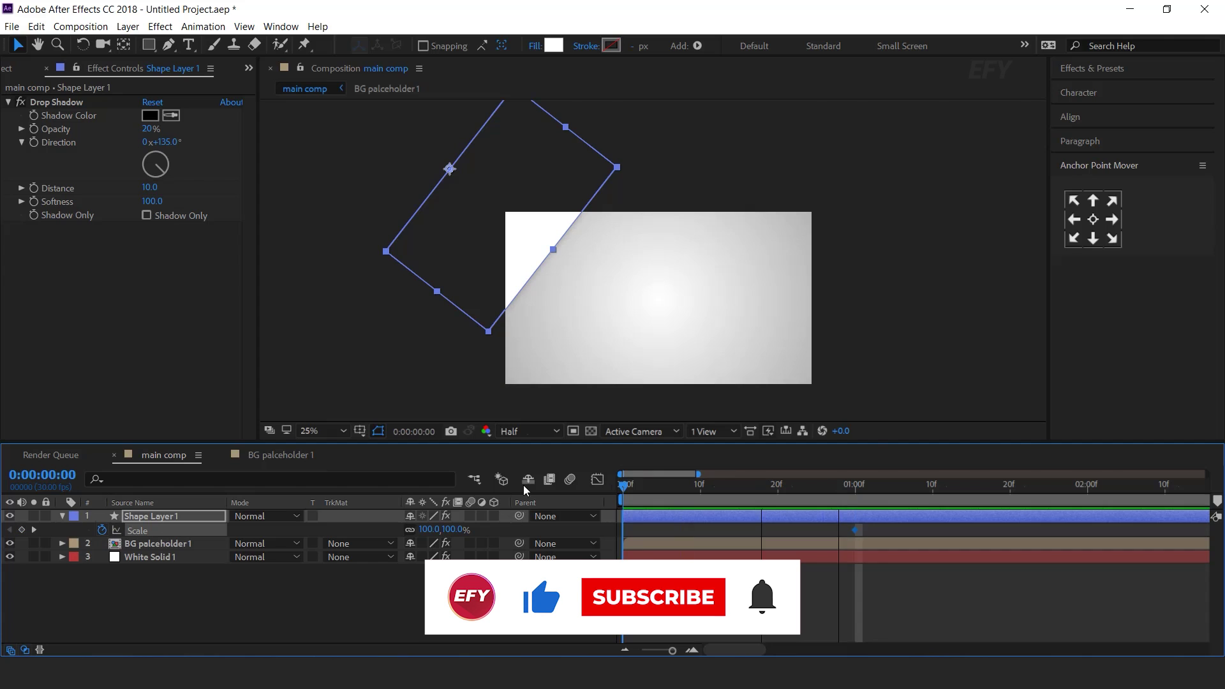
left_click(424, 530)
type("0")
key("Return")
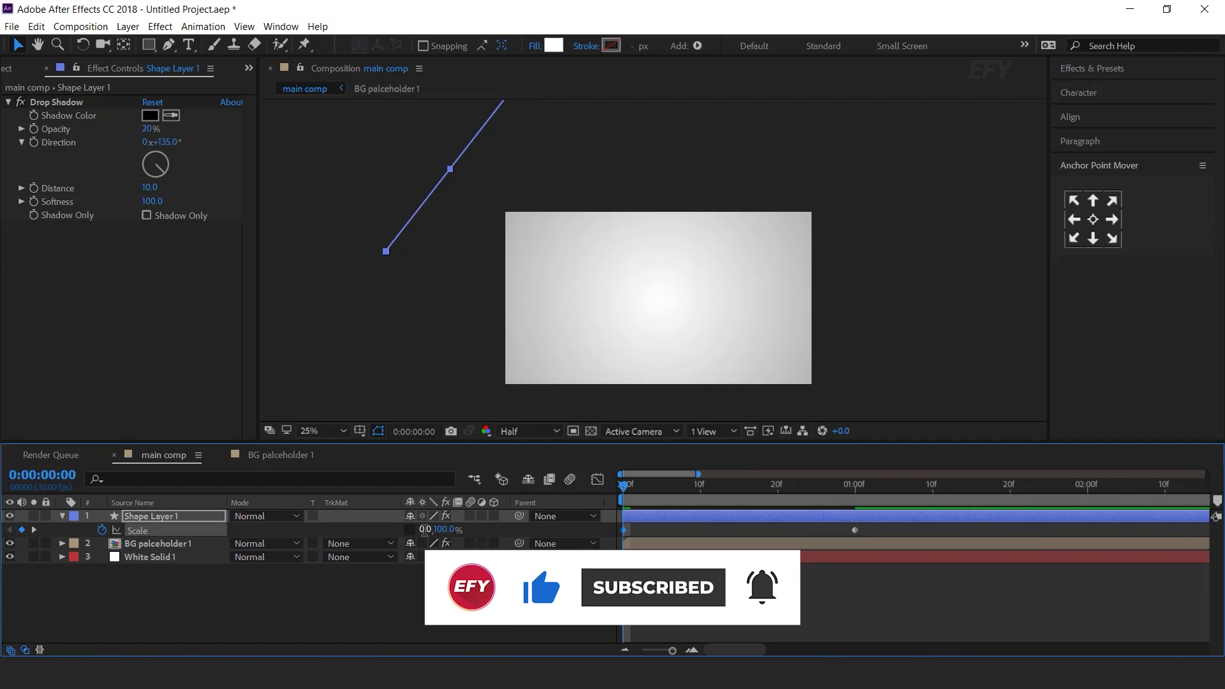
Apply Easy Ease to both scale keyframes of Shape Layer 1.
left_click_drag(871, 527, 589, 545)
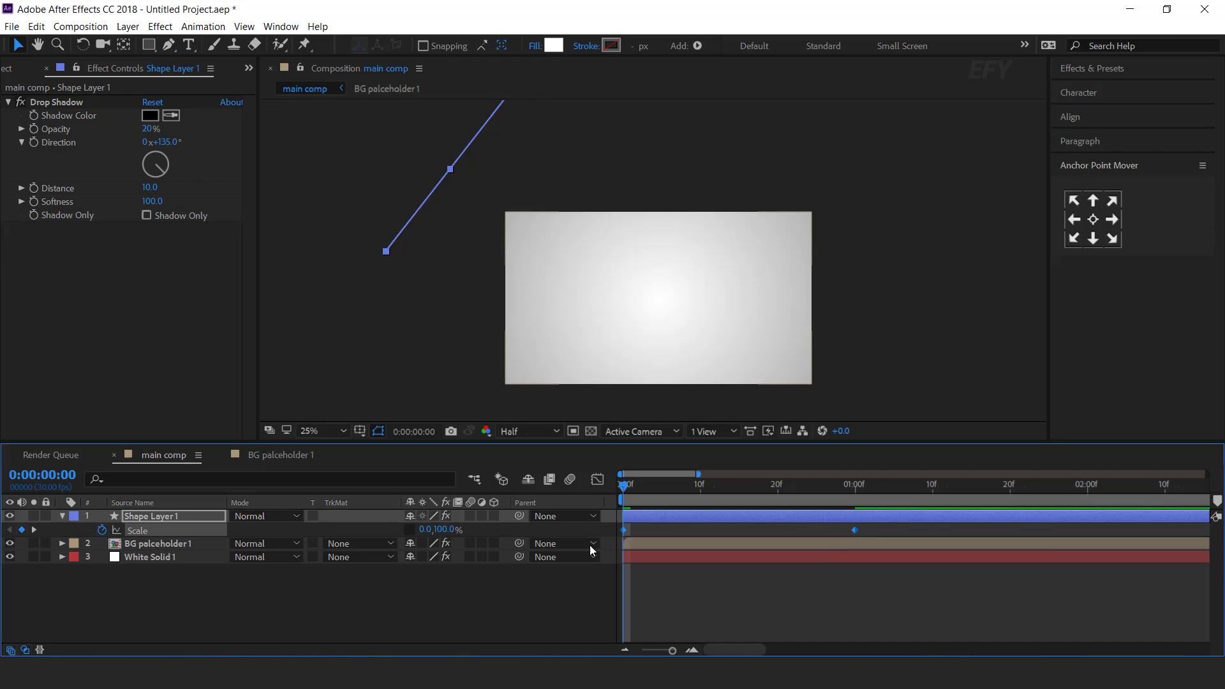
right_click(623, 527)
mouse_move(675, 518)
left_click(887, 568)
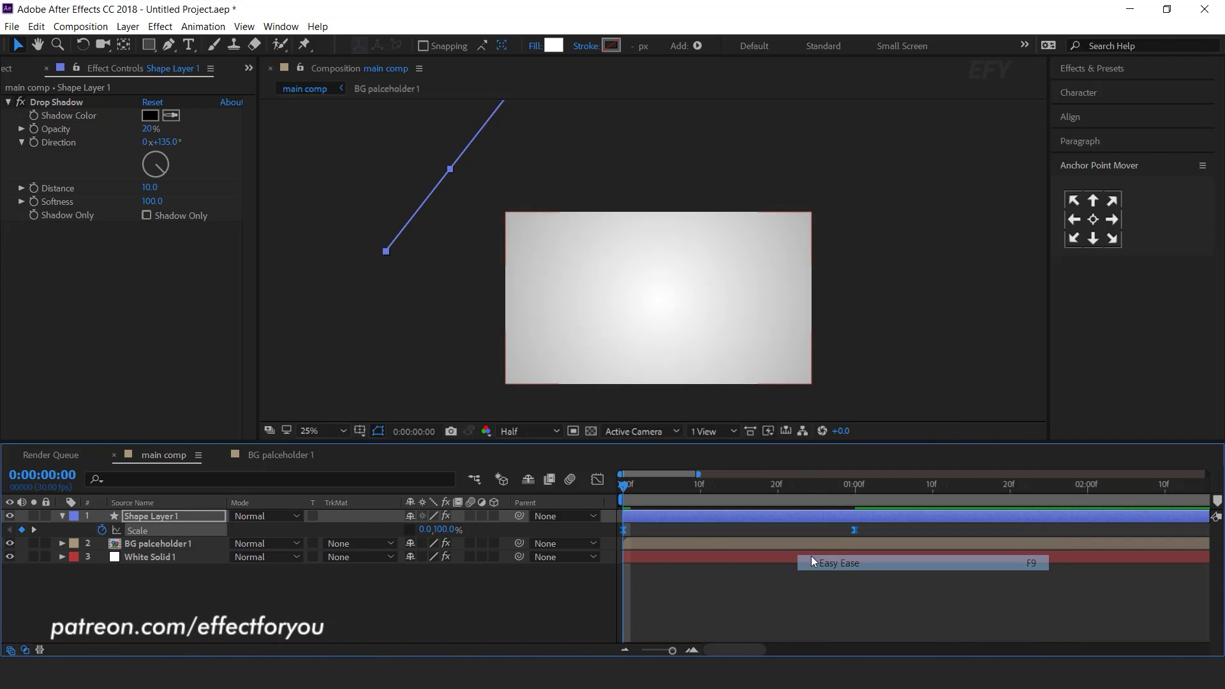
Reshape the speed graph of Shape Layer 1's scale for a fast start and long slow finish, and preview the animation.
left_click(597, 479)
left_click_drag(787, 612, 730, 612)
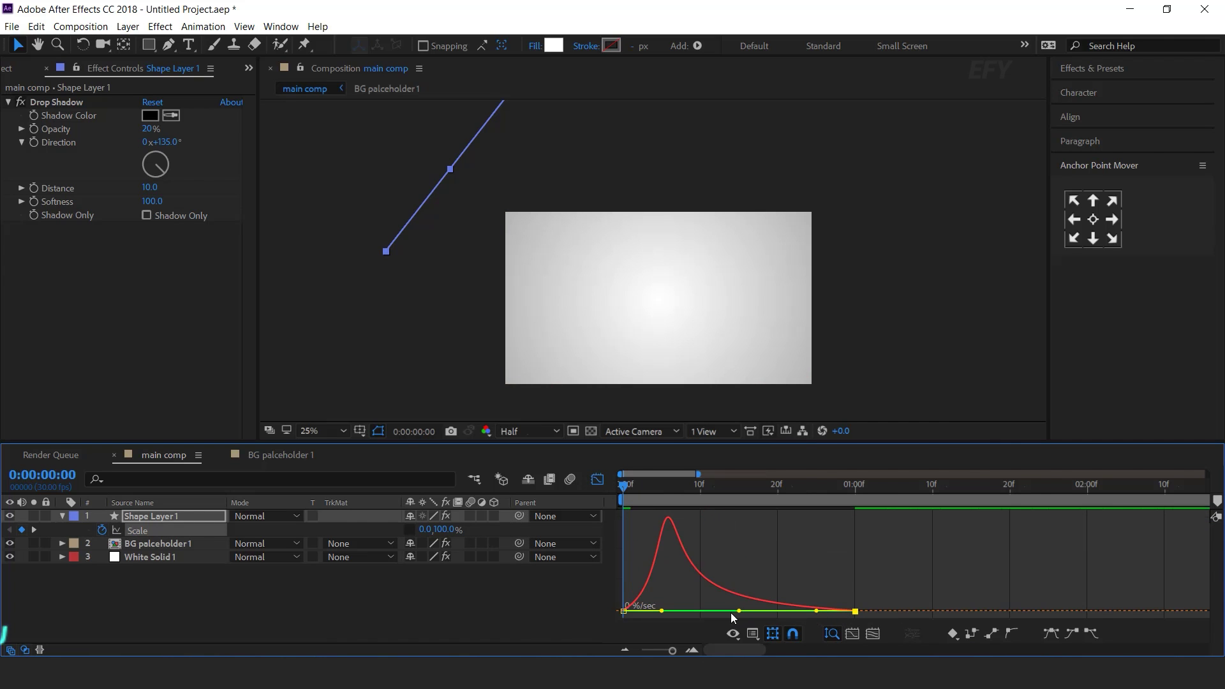
left_click(598, 480)
key("space")
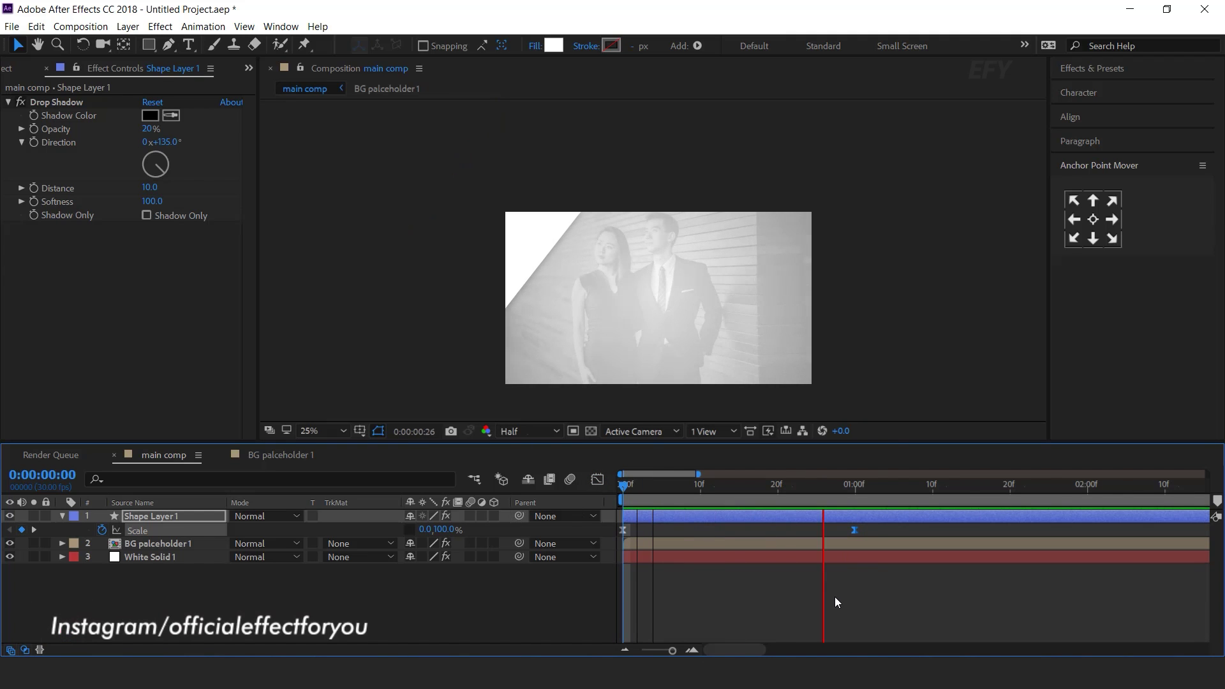
left_click_drag(643, 491, 855, 497)
left_click(641, 500)
key("space")
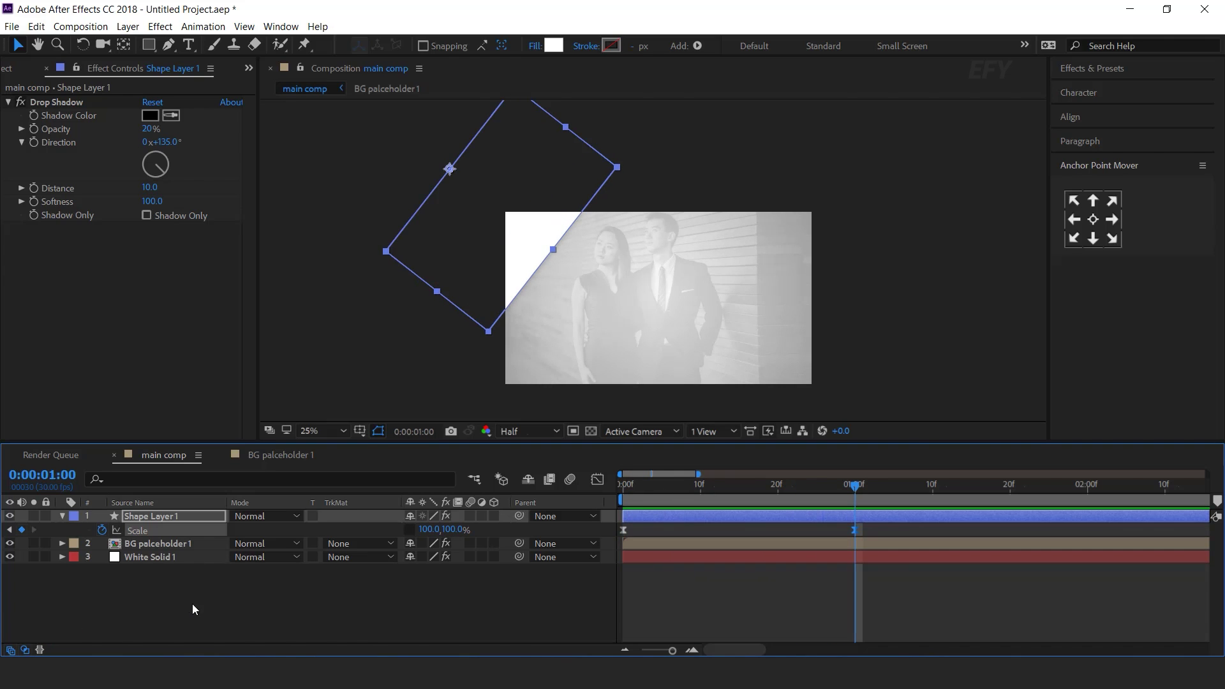
Duplicate Shape Layer 1 and offset the copy diagonally outward so a white band shows beneath it.
left_click(62, 515)
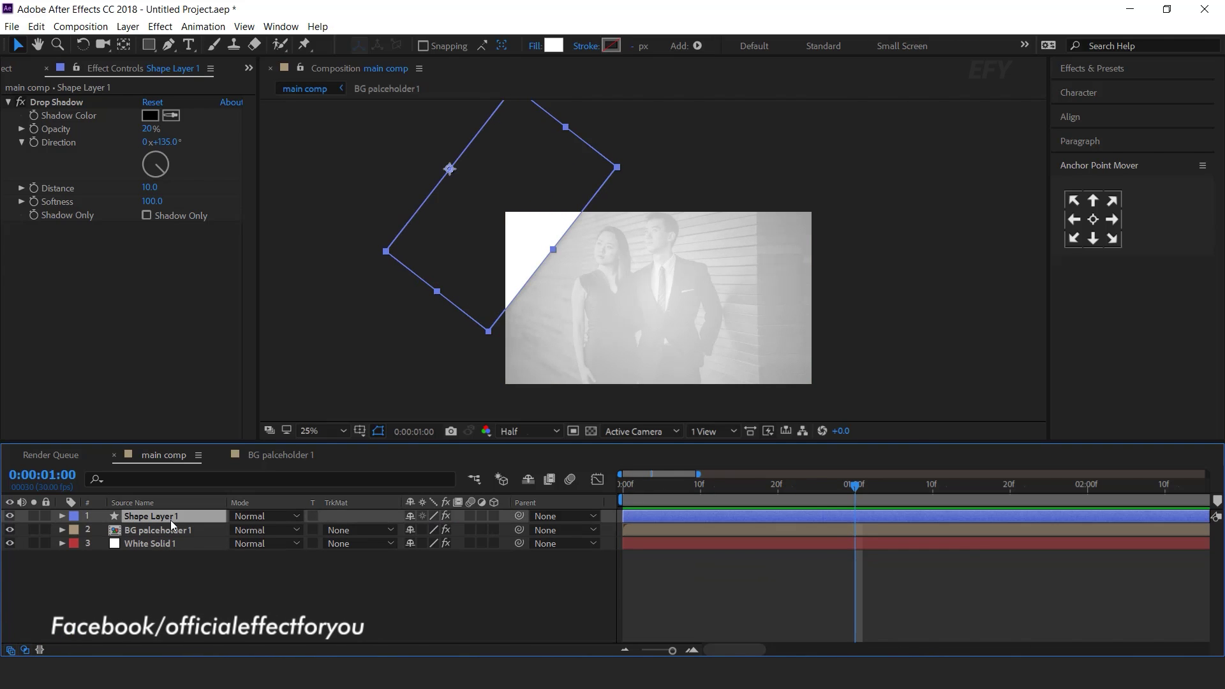
key("ctrl+d")
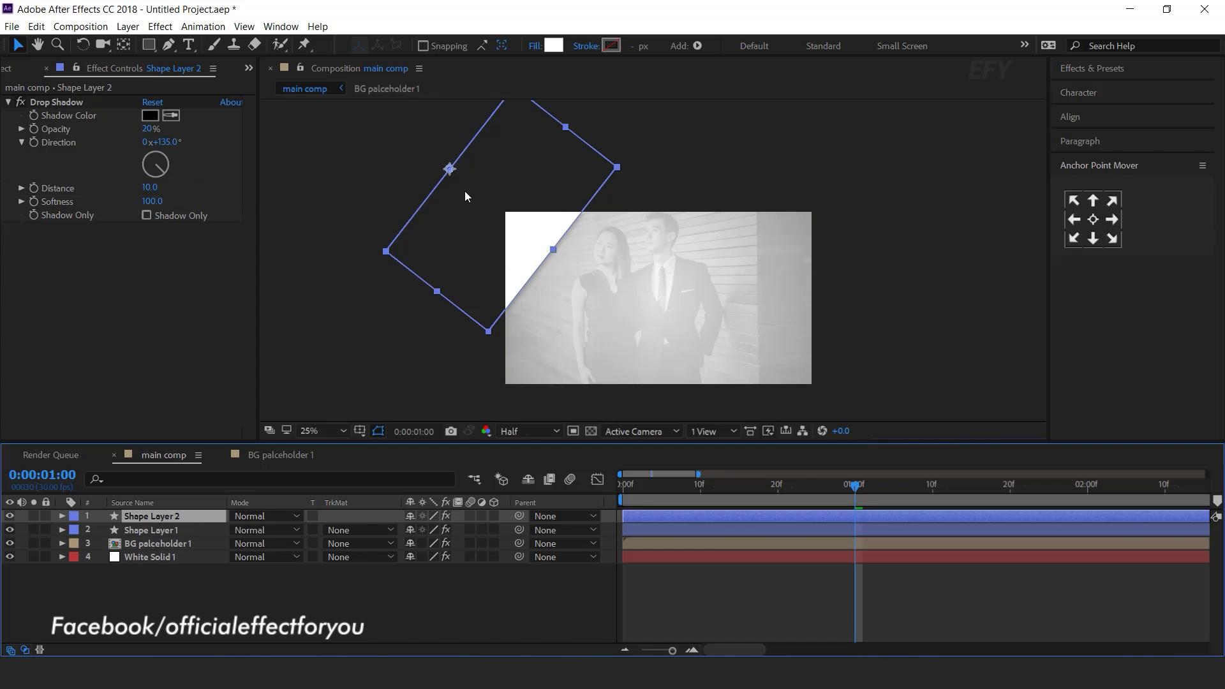
left_click_drag(474, 200, 460, 188)
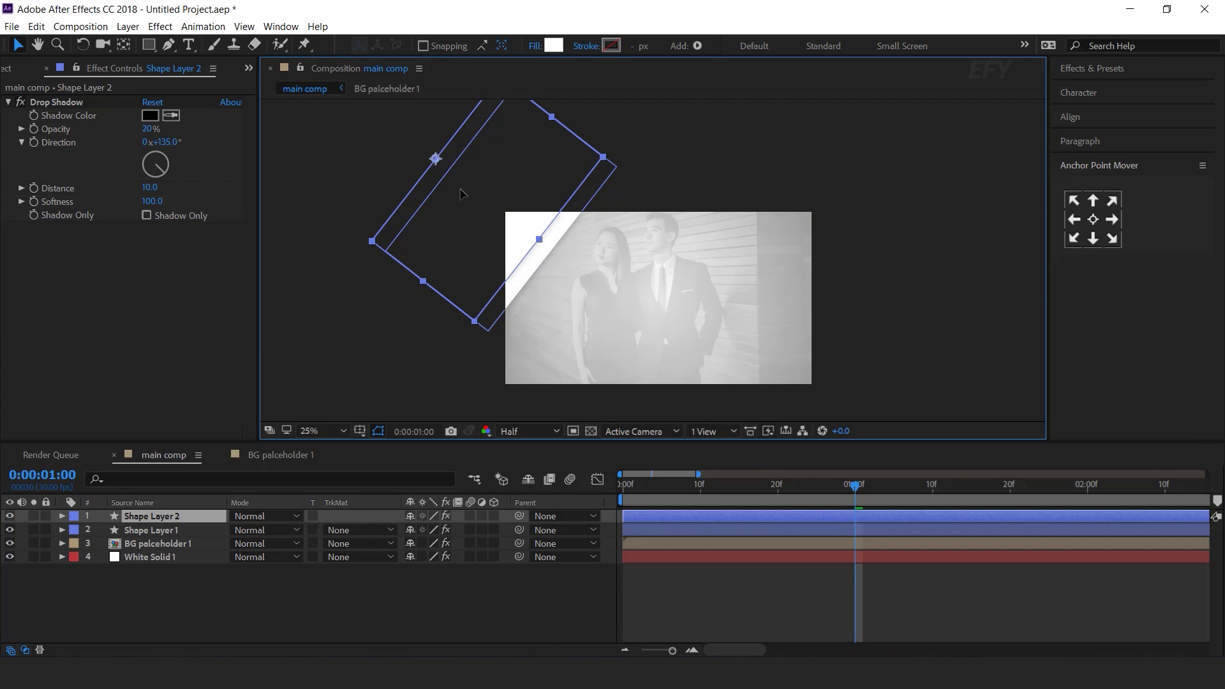
Delay Shape Layer 2 so it starts at frame 4 and preview the staggered reveal.
left_click(800, 587)
left_click_drag(650, 483, 710, 518)
key("Home")
key("space")
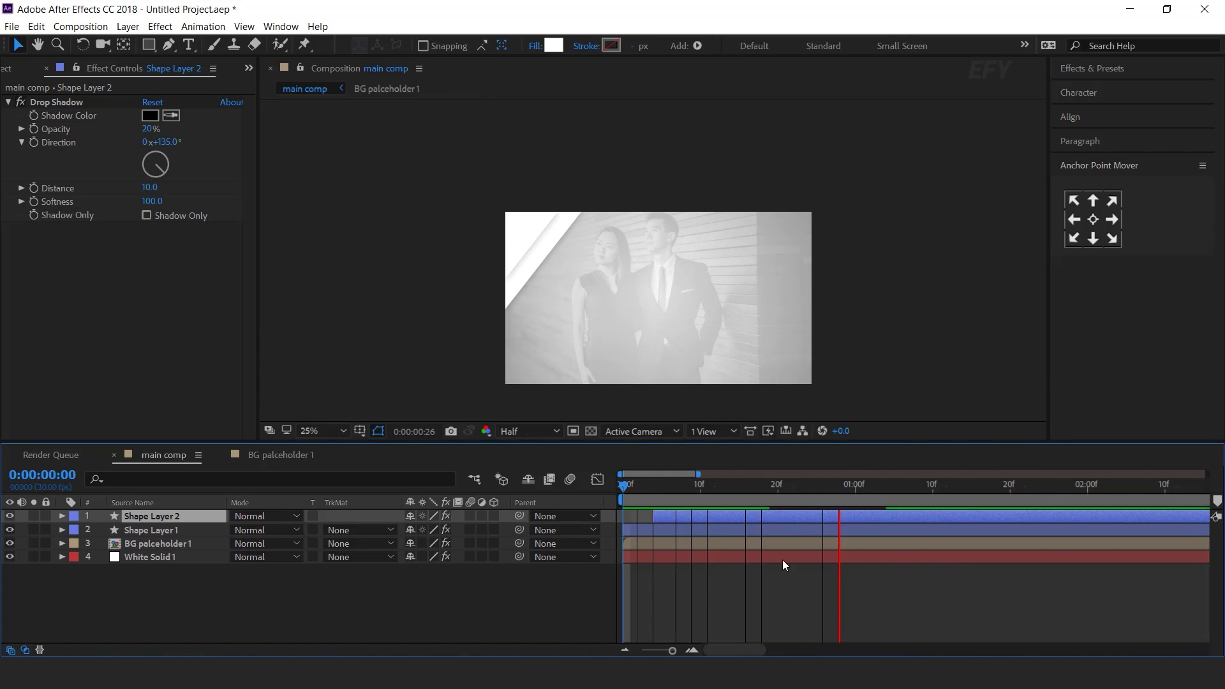
Duplicate Shape Layer 2 and delay the copy so it starts at frame 7.
left_click_drag(657, 488, 897, 496)
left_click(268, 631)
left_click(164, 518)
key("ctrl+d")
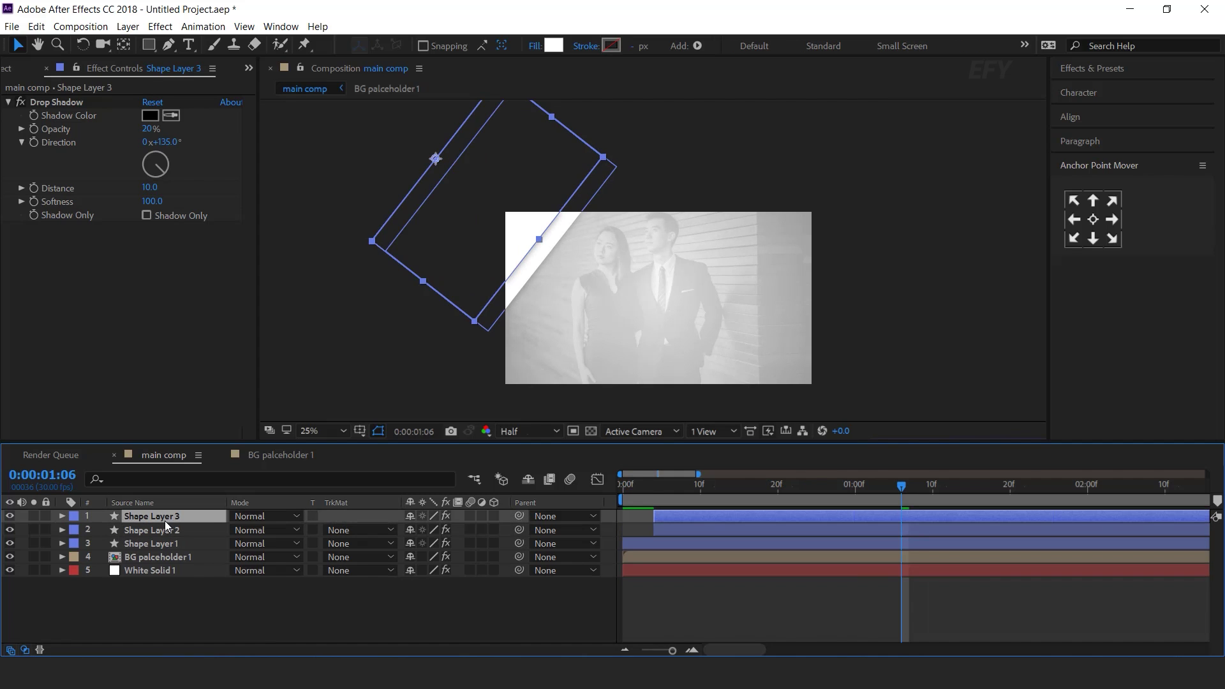
left_click_drag(718, 516, 735, 518)
Change the fill of Shape Layer 3 to dark blue and offset it farther toward the upper-left corner of the frame.
left_click(552, 47)
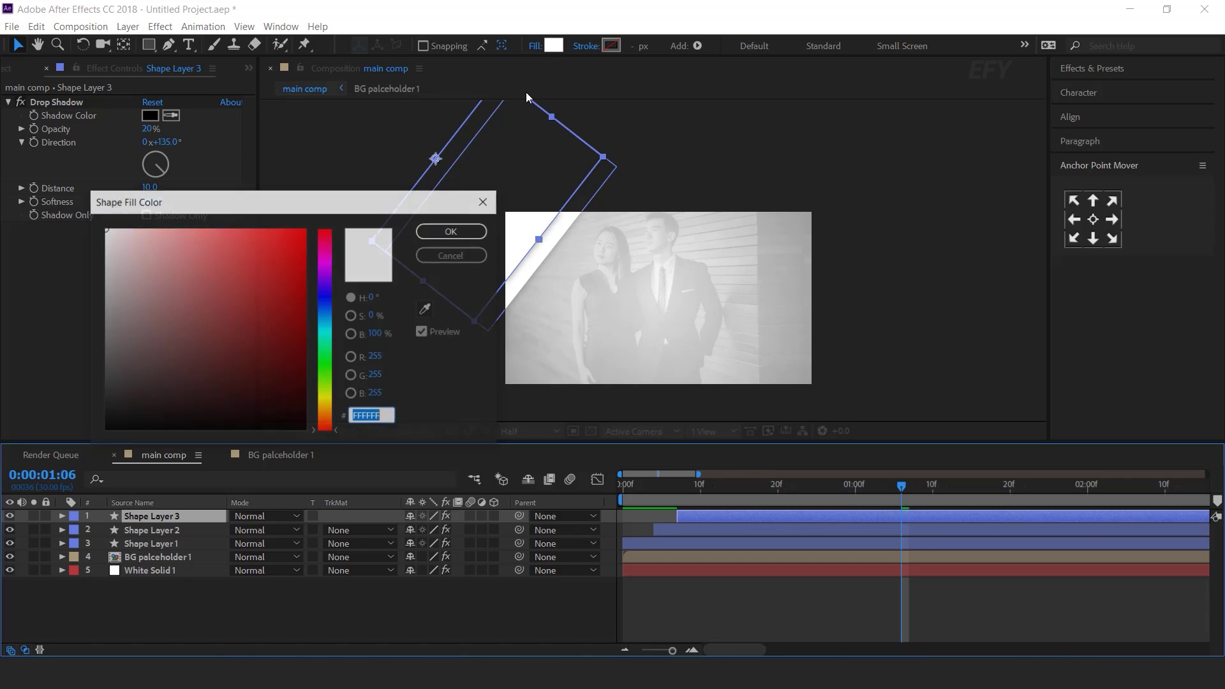
left_click_drag(333, 305, 335, 310)
left_click(297, 317)
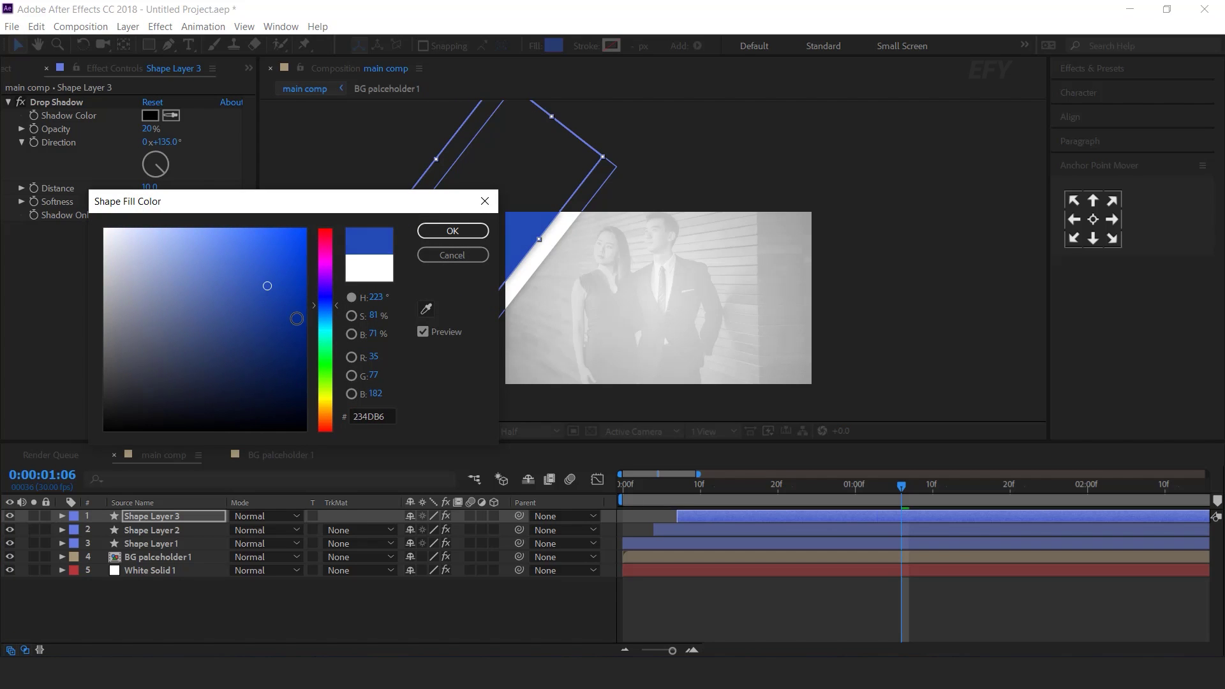
left_click(452, 231)
left_click_drag(486, 230, 470, 219)
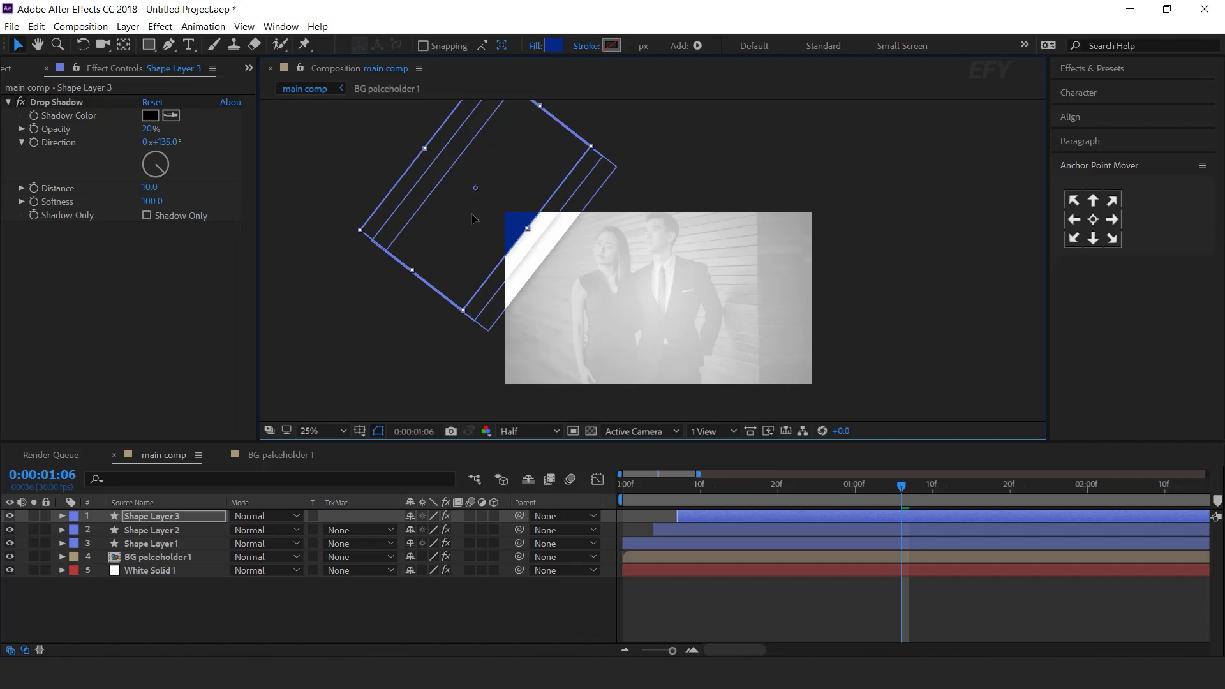
Shift Shape Layers 1, 2 and 3 together slightly inward from the corner and preview the animation.
key("ctrl+shift+Down")
key("ctrl+shift+Down")
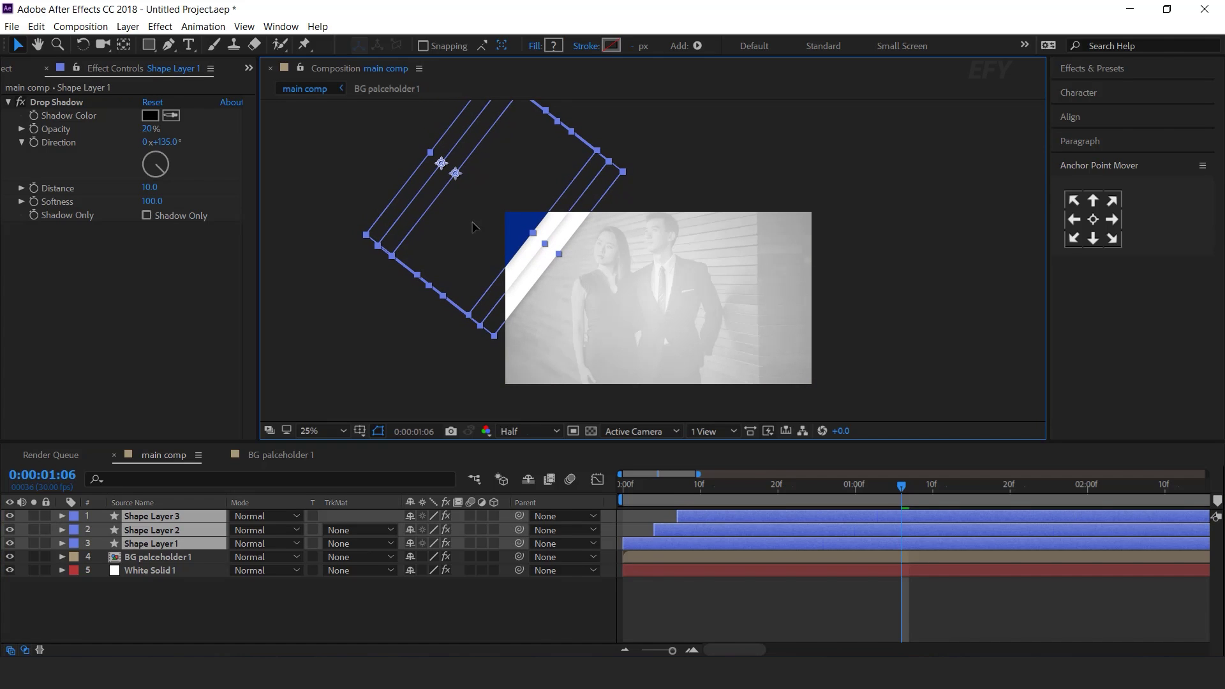
left_click(618, 600)
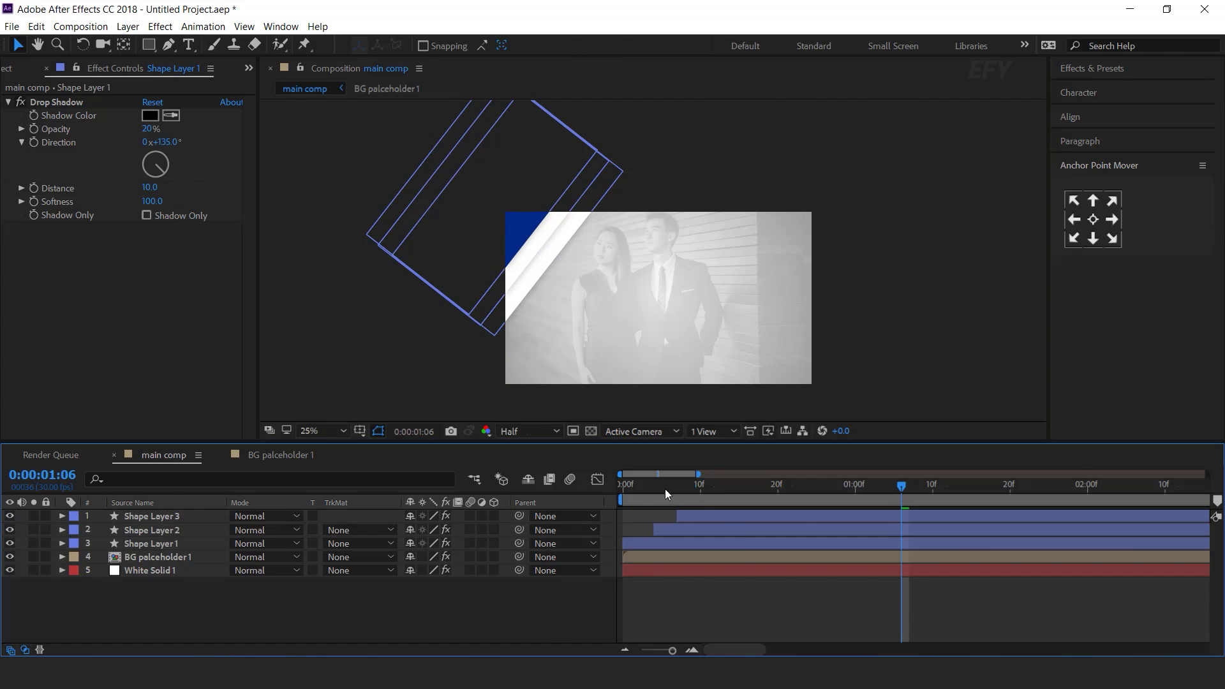
key("space")
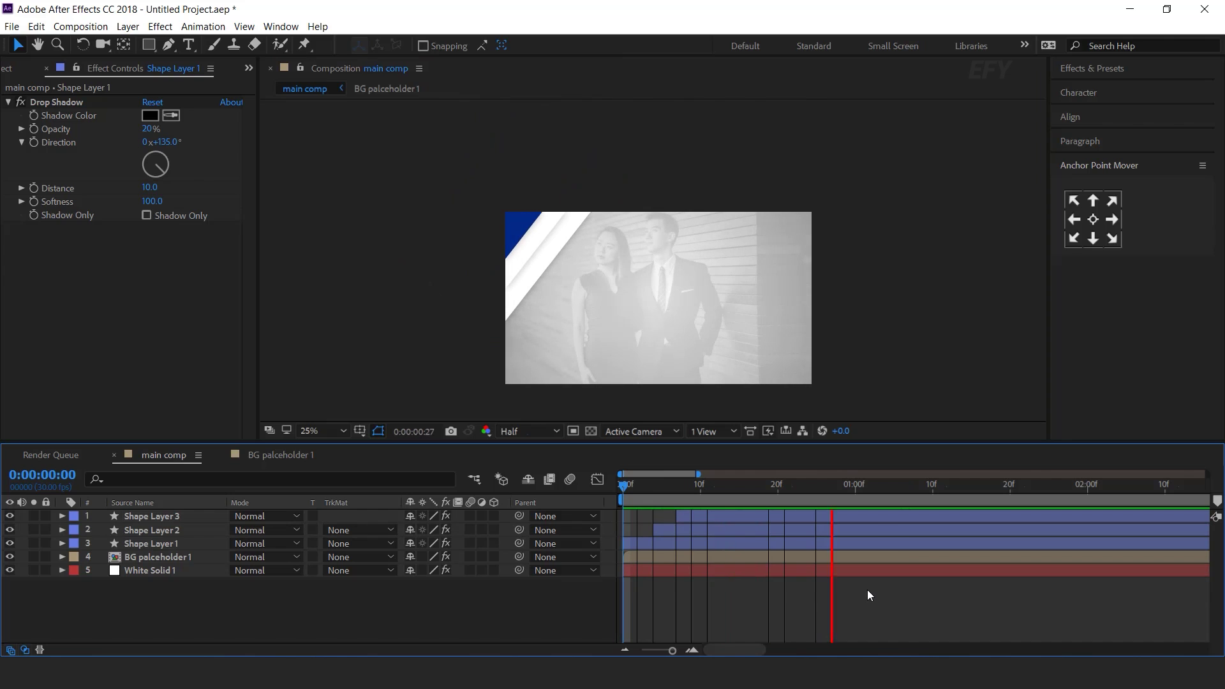
Draw a tall rectangle over the right part of the frame at 0:00:01:09 and move its anchor point to its right edge.
left_click(777, 485)
left_click_drag(800, 485, 964, 497)
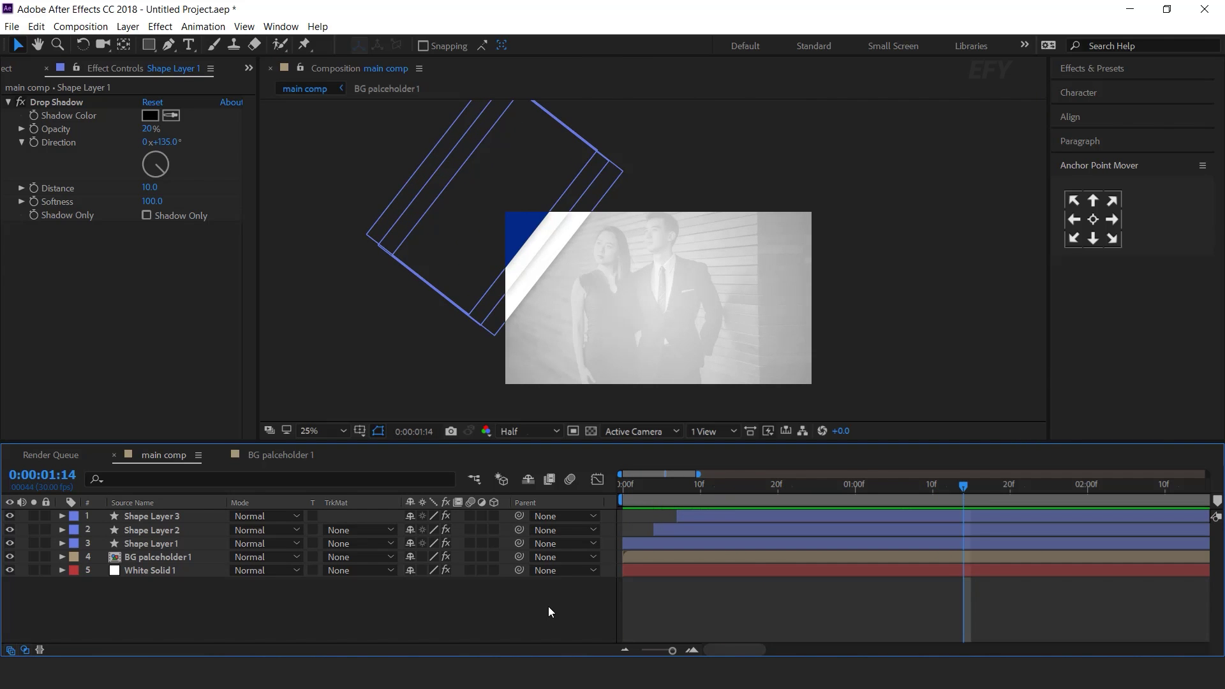
key("Page_Up")
key("Page_Up")
key("Page_Up")
key("Page_Up")
key("Page_Up")
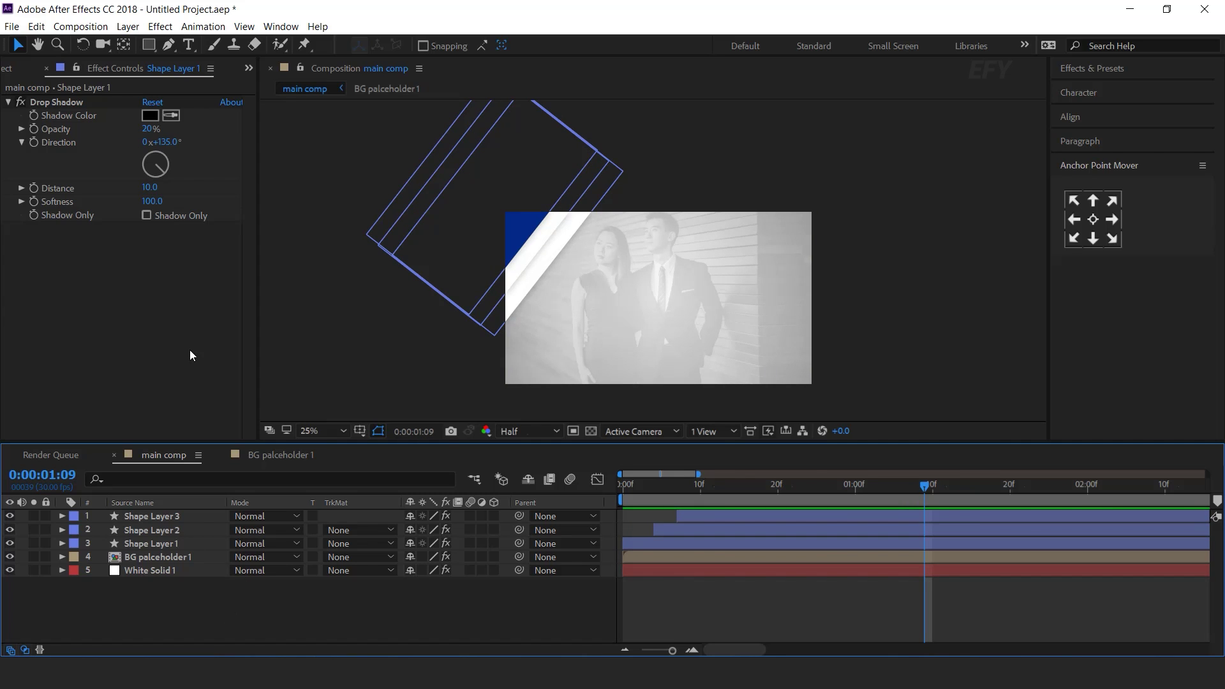
left_click(148, 45)
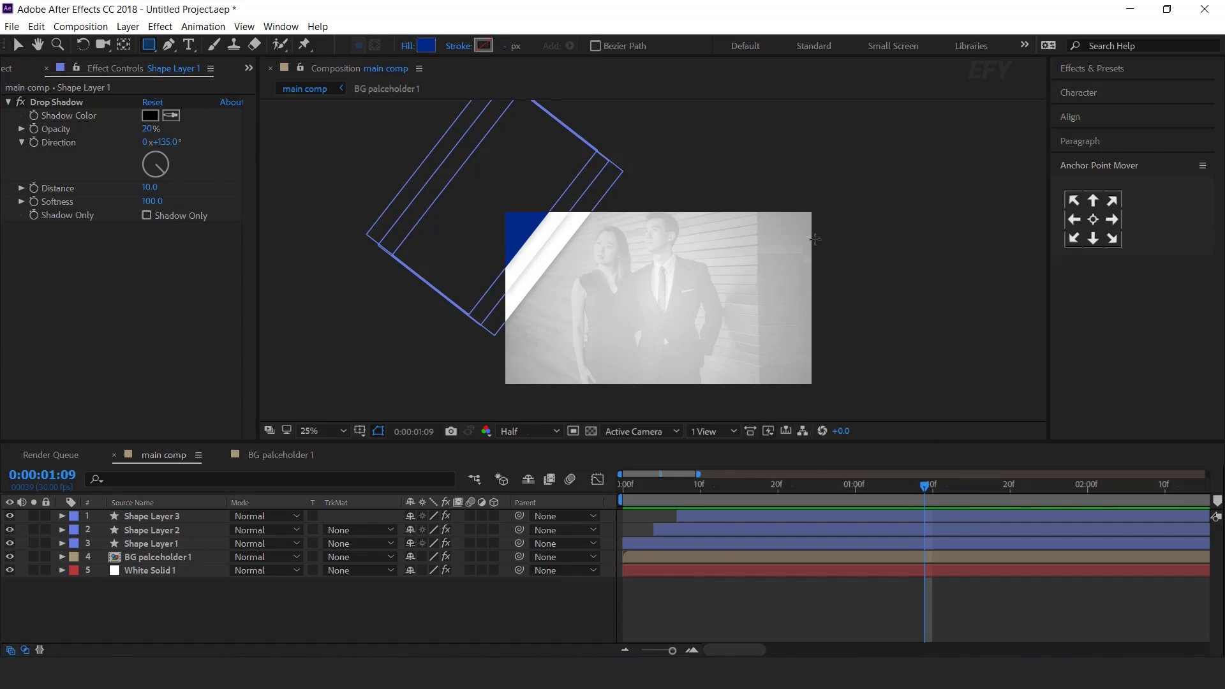
mouse_move(683, 155)
left_mouse_down()
mouse_move(764, 399)
mouse_move(848, 412)
left_mouse_up()
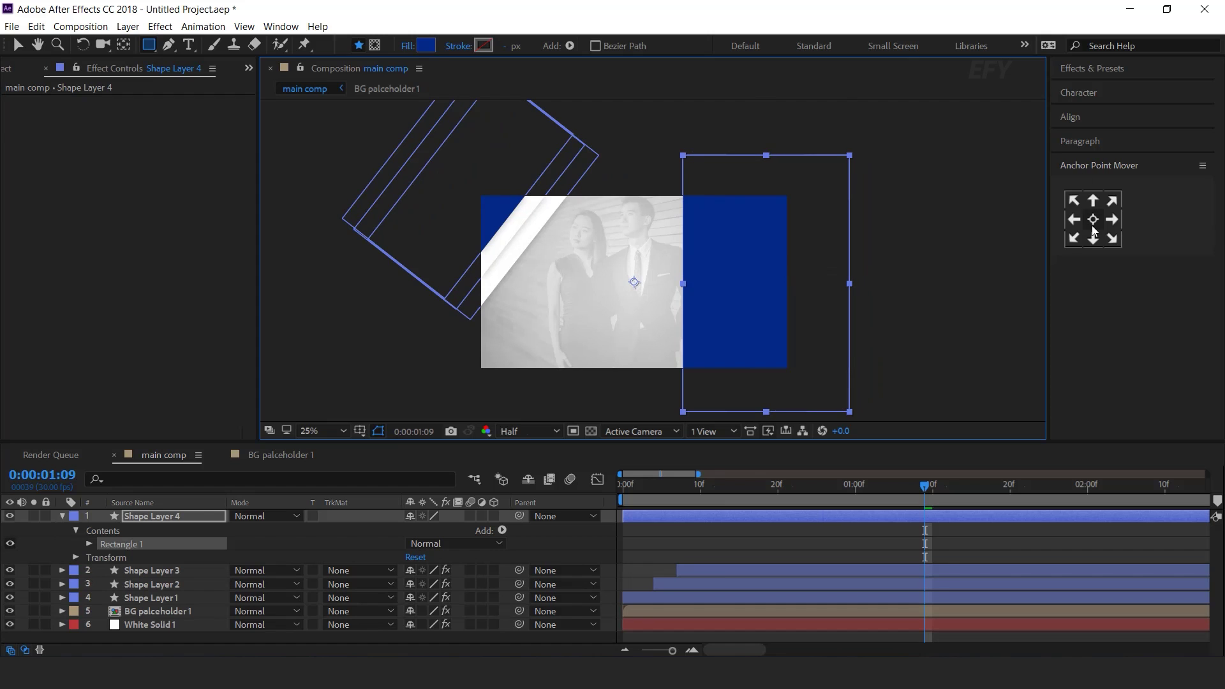
left_click(1111, 219)
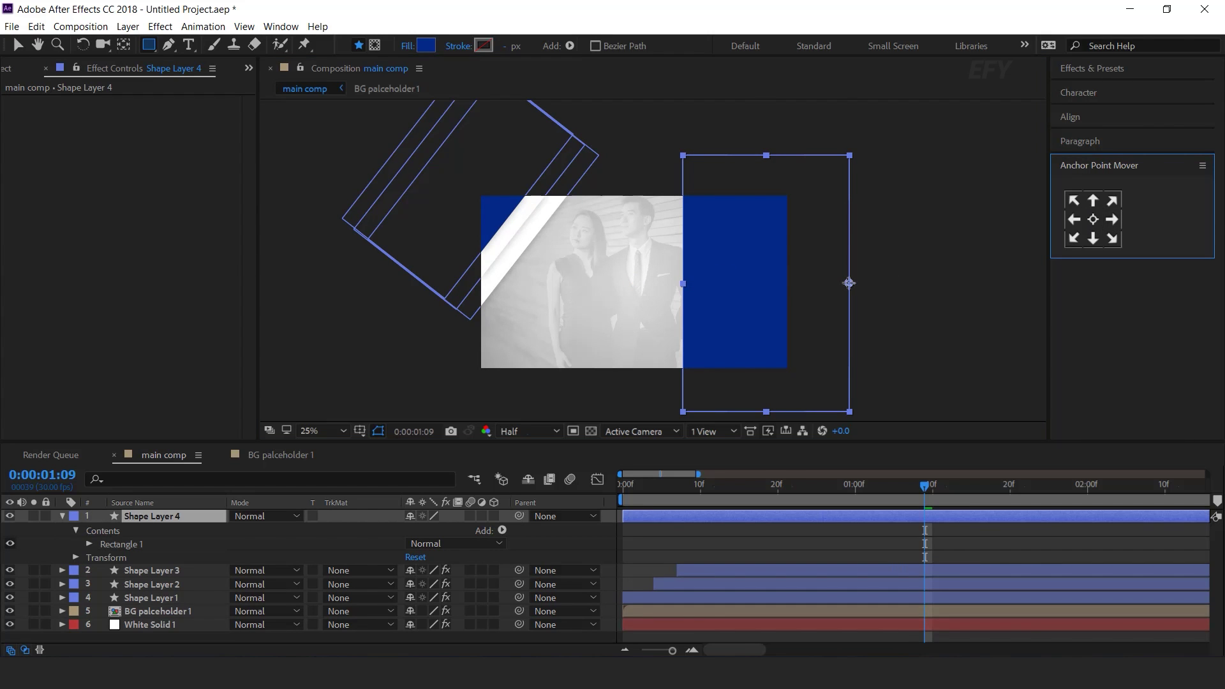
Rotate the rectangle diagonally, place it over the lower-right corner of the frame and fill it with white.
key("r")
key("v")
left_click_drag(896, 342, 857, 358)
left_click(153, 516)
left_click(553, 45)
left_click(105, 229)
left_click(452, 230)
Apply a Drop Shadow to the lower-right shape with 20% opacity, 239° direction, a distance of 10 and a softness of 100.
left_click(155, 517)
key("ctrl+space")
type("drop")
key("Return")
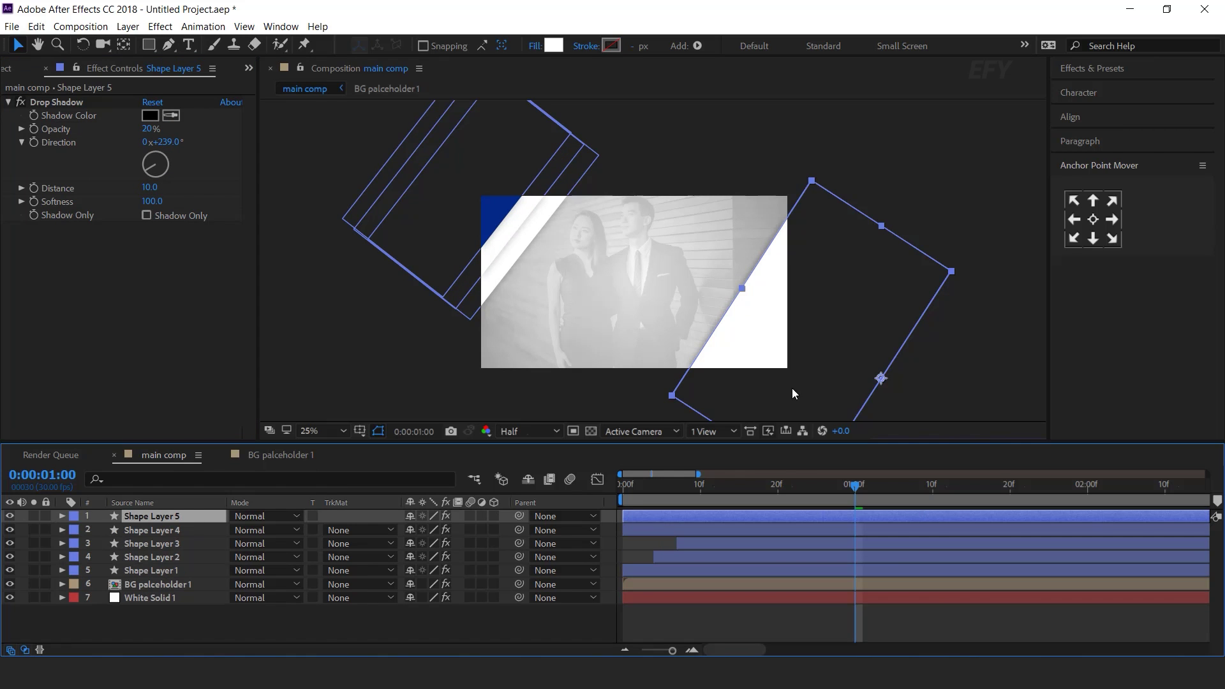
Stagger the starts of the lower-right shape copies, shift Shape Layers 4, 5 and 6 farther into the frame and preview.
left_click_drag(690, 517, 869, 508)
left_click(866, 543, "shift")
left_click_drag(850, 370, 815, 357)
scroll(769, 313, "up", 2)
left_click(679, 278)
left_click_drag(633, 281, 649, 281)
scroll(714, 277, "down", 2)
key("Home")
key("space")
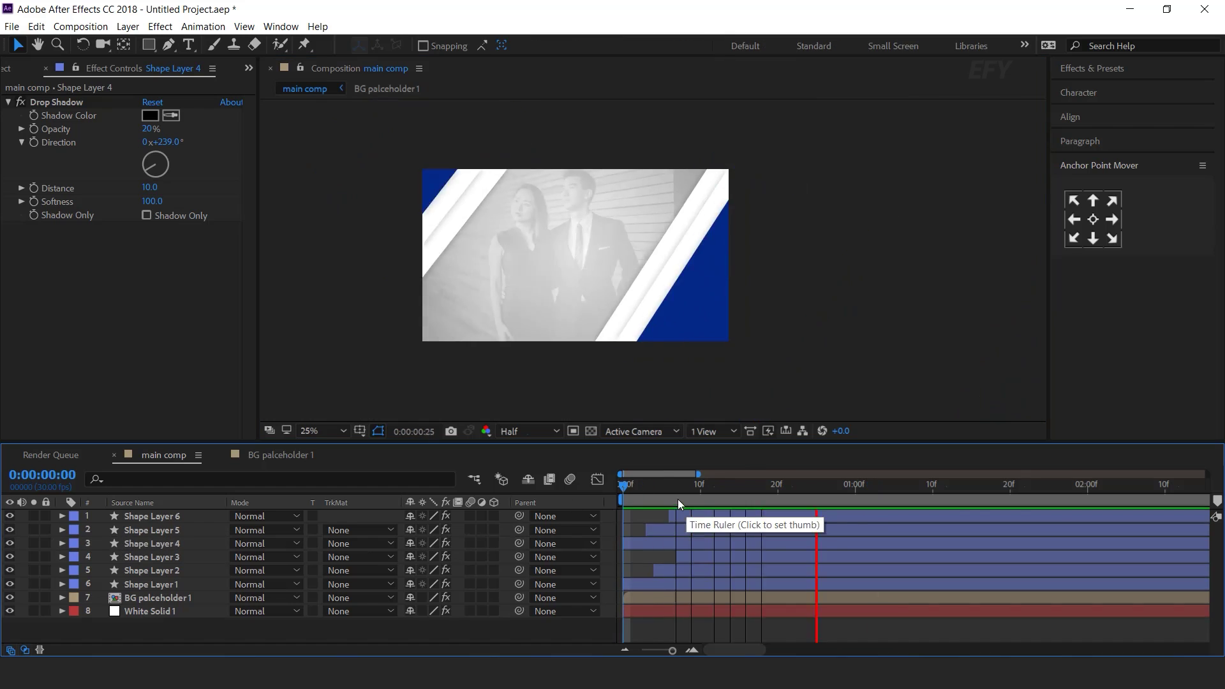
Delay Shape Layers 4, 5 and 6 together by 2 frames and preview the corner animations.
left_click(753, 516)
left_click(758, 543, "shift")
left_click_drag(758, 543, 773, 546)
key("space")
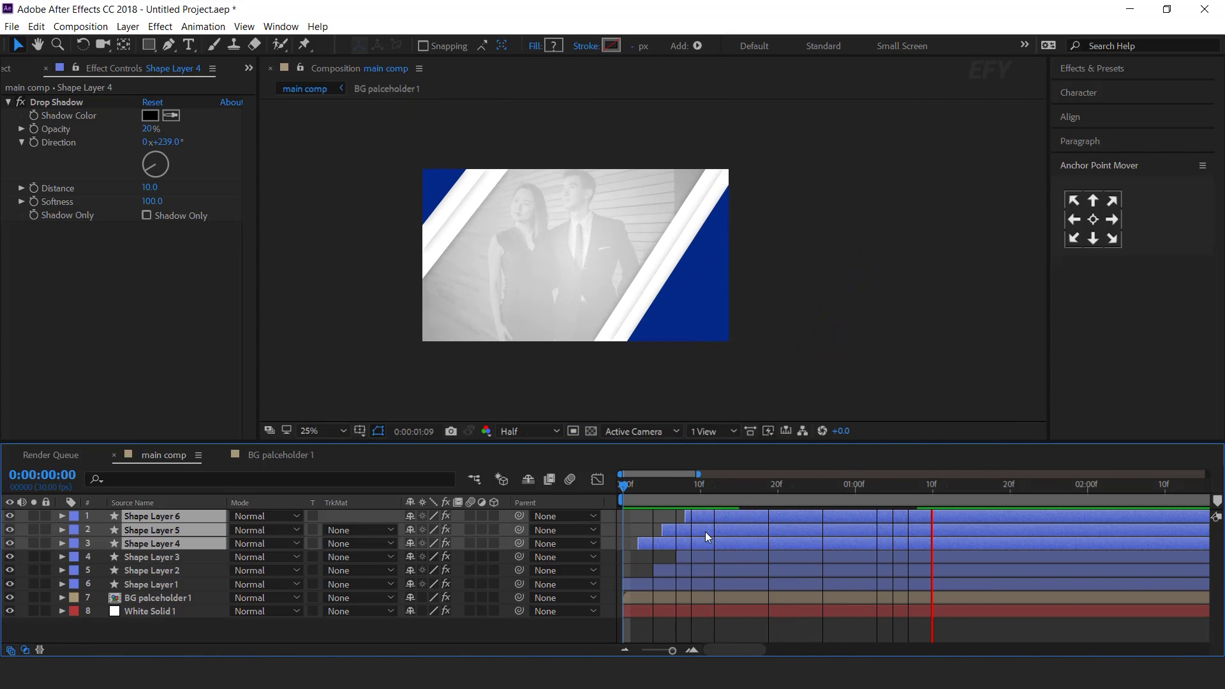
left_click_drag(641, 489, 980, 529)
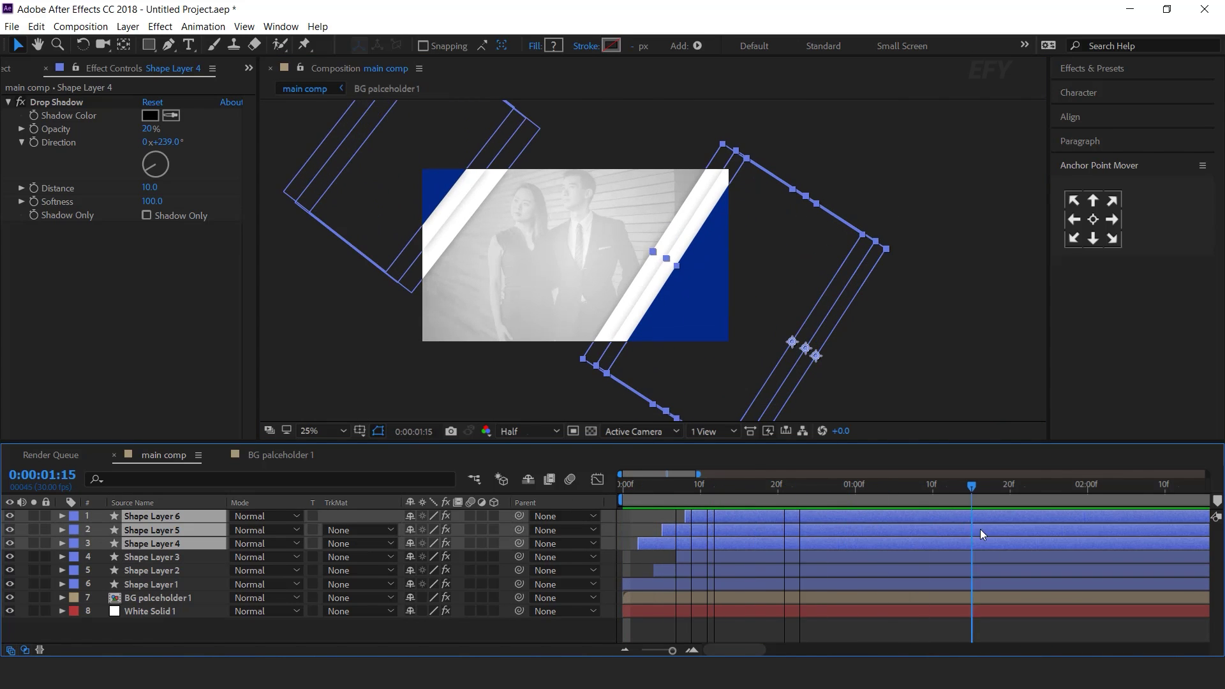
Draw a large hexagon over the right half of the frame with the Polygon tool and centre its anchor point.
left_click(936, 301)
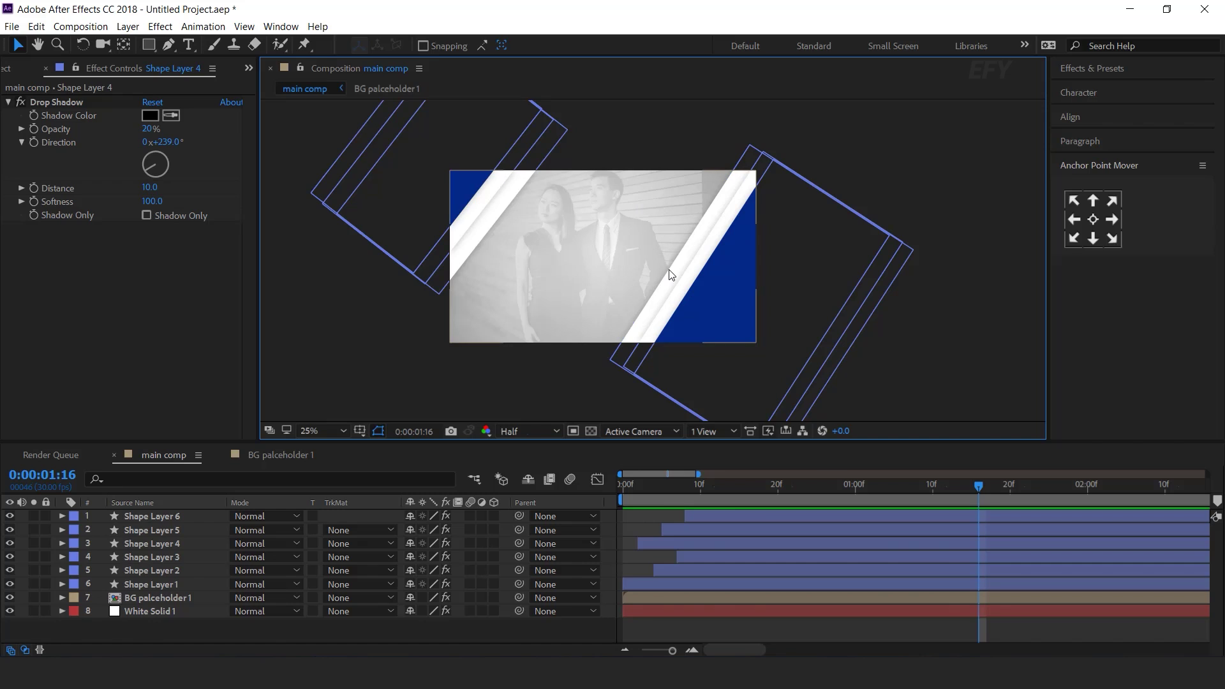
left_click_drag(151, 48, 245, 104)
left_click_drag(666, 262, 721, 314)
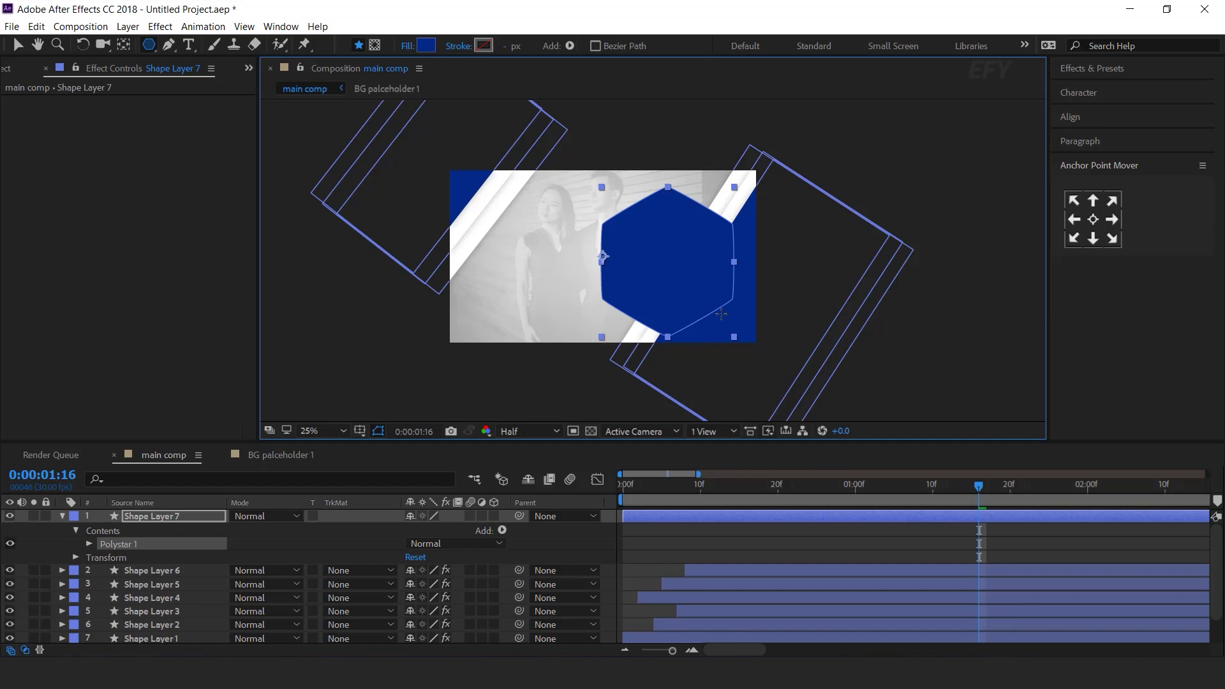
key("v")
key("ctrl+alt+Home")
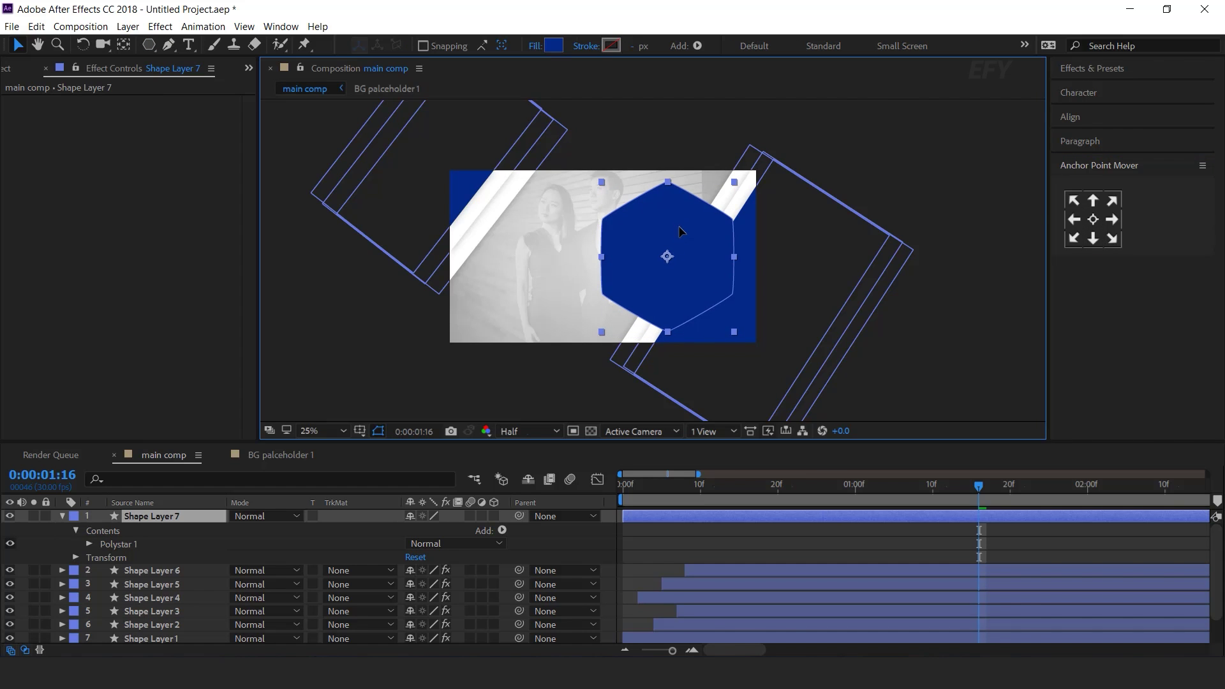
Change the hexagon's fill colour to a bright orange-yellow.
left_click(554, 46)
left_click_drag(254, 357, 255, 379)
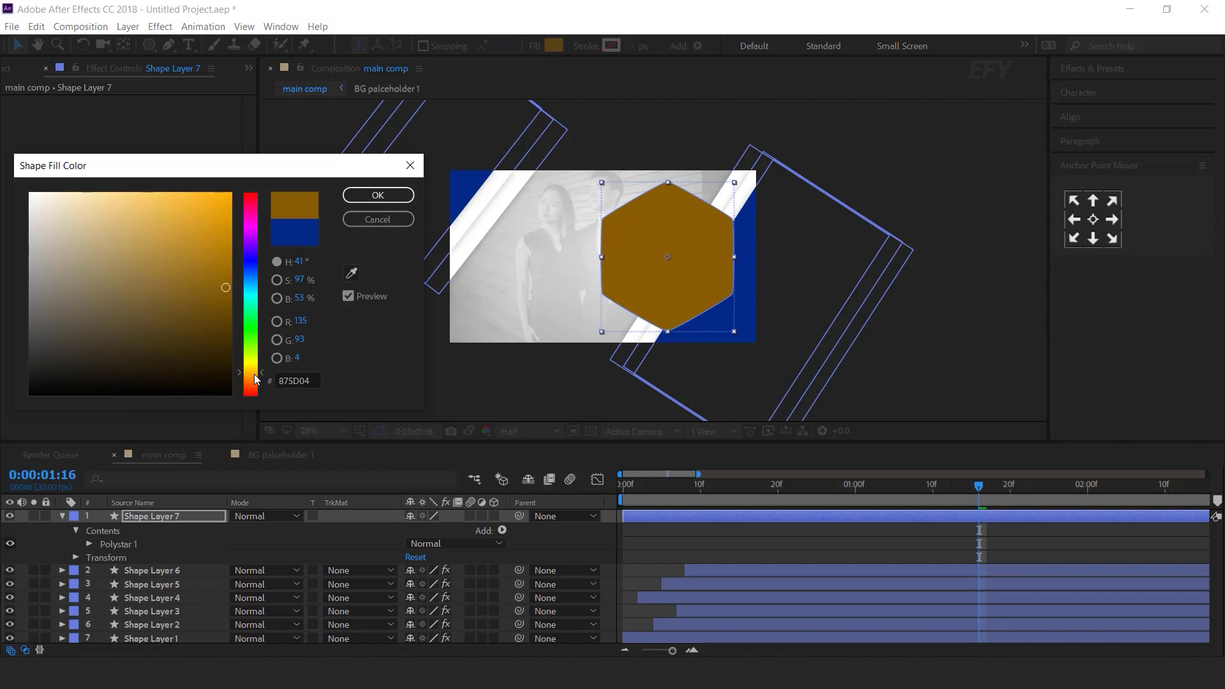
left_click(231, 205)
left_click_drag(232, 206, 232, 192)
left_click(377, 195)
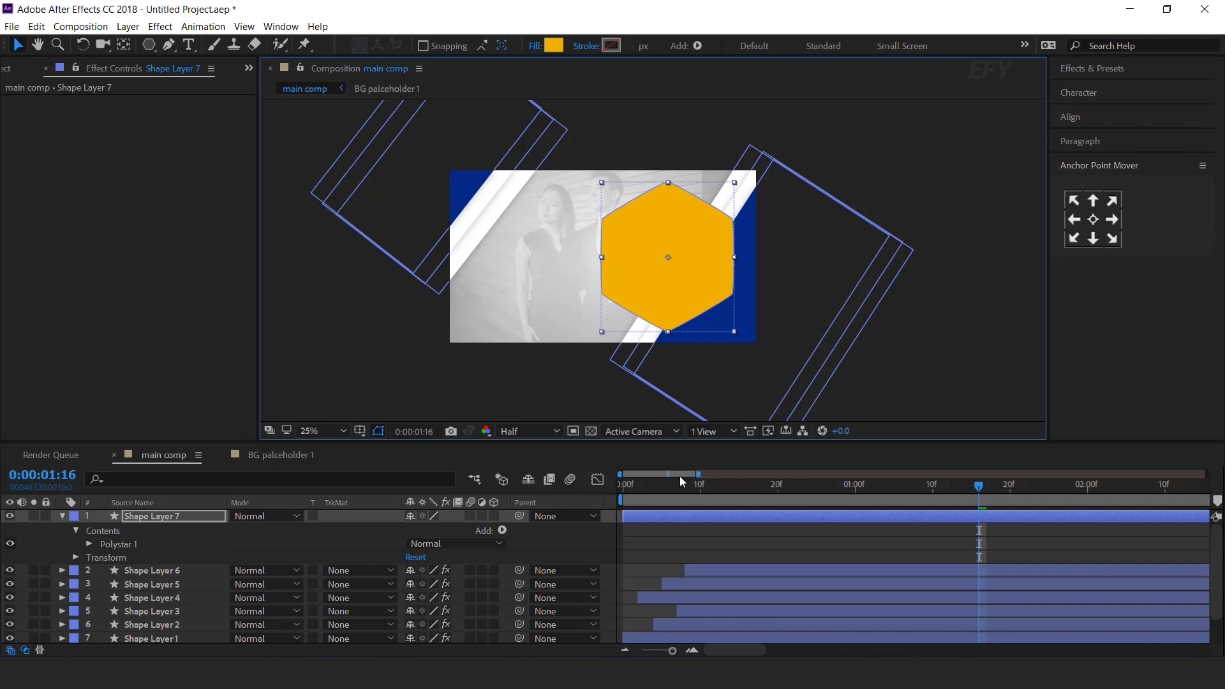
Keyframe the orange hexagon's scale from 0% at 0:00:00:00 to 100% at 0:00:01:00.
left_click_drag(688, 487, 595, 492)
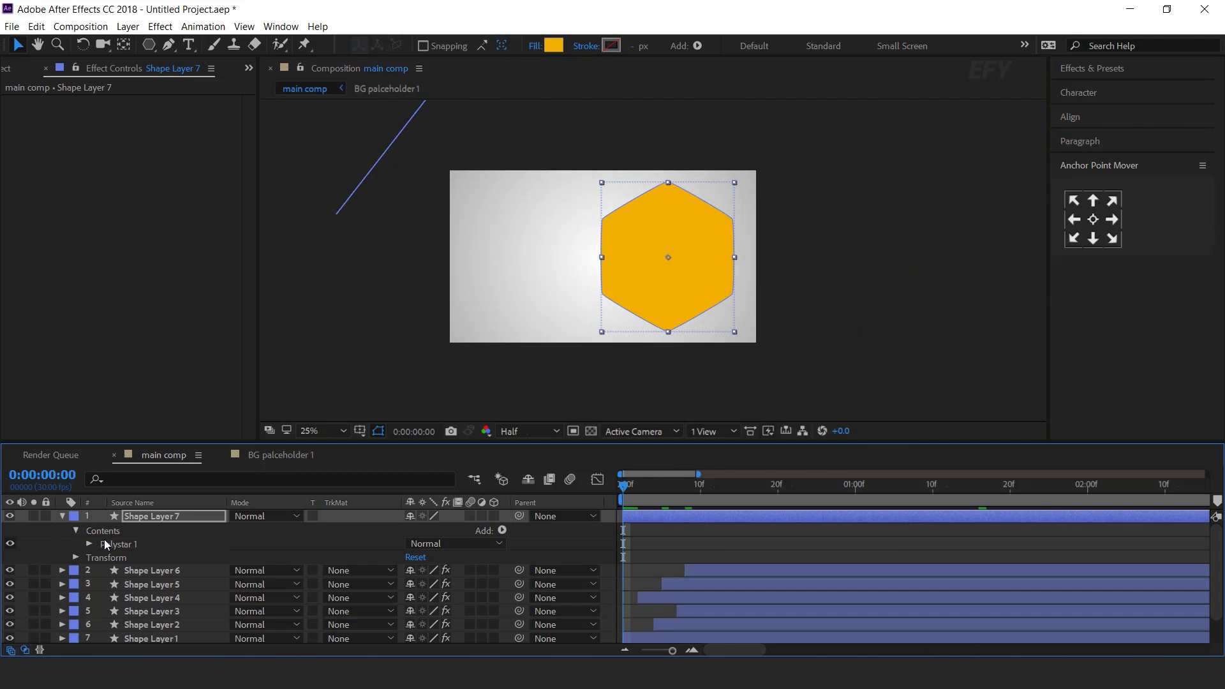
key("s")
left_click(101, 530)
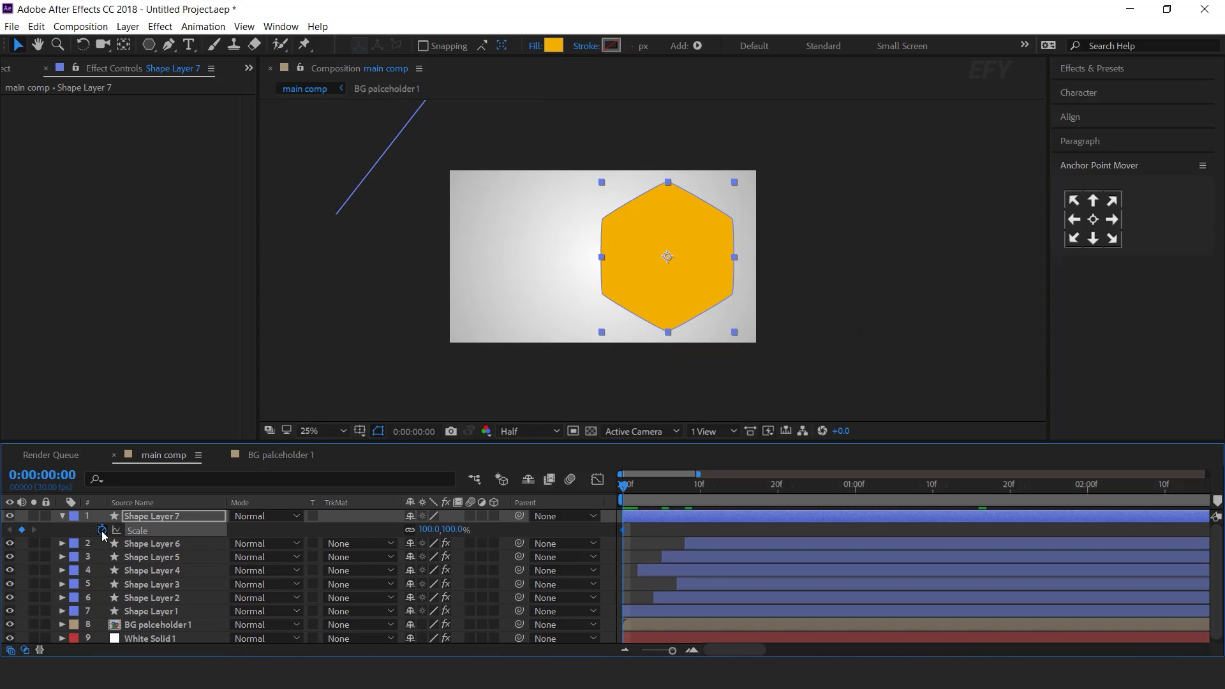
left_click(459, 530)
type("0")
key("Return")
left_click(854, 484)
left_click(443, 530)
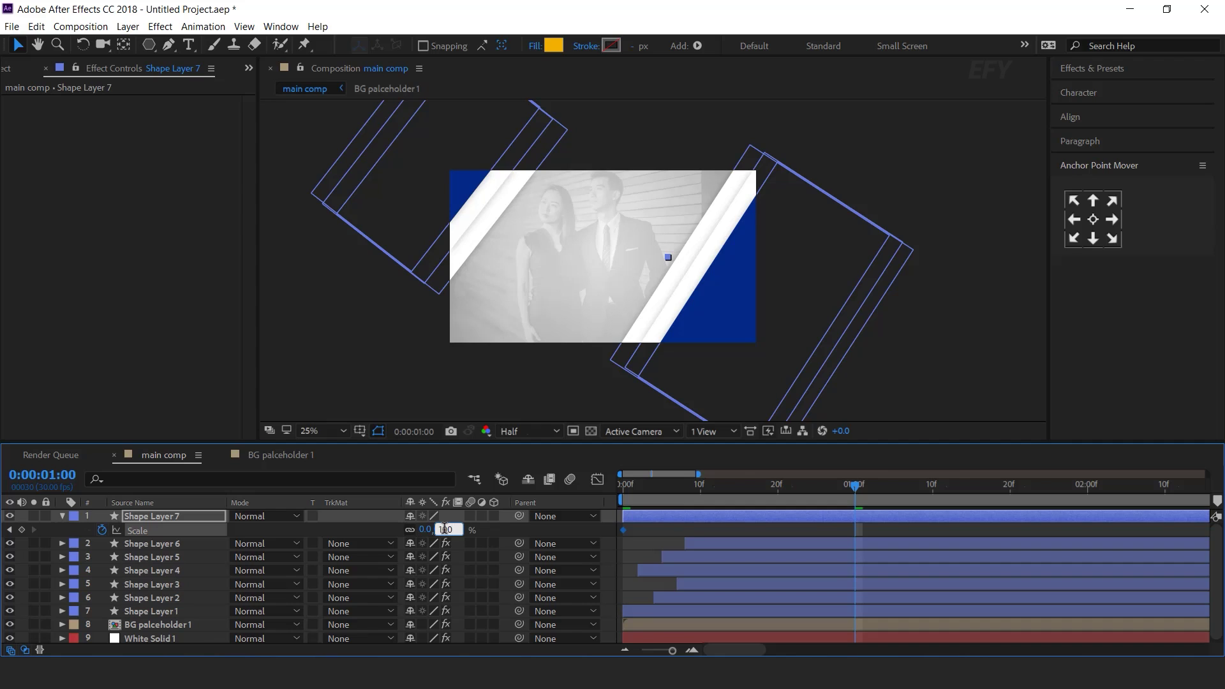
key("Return")
Apply Easy Ease to both of the hexagon's scale keyframes and shape their speed curve in the Graph Editor.
left_click(881, 528)
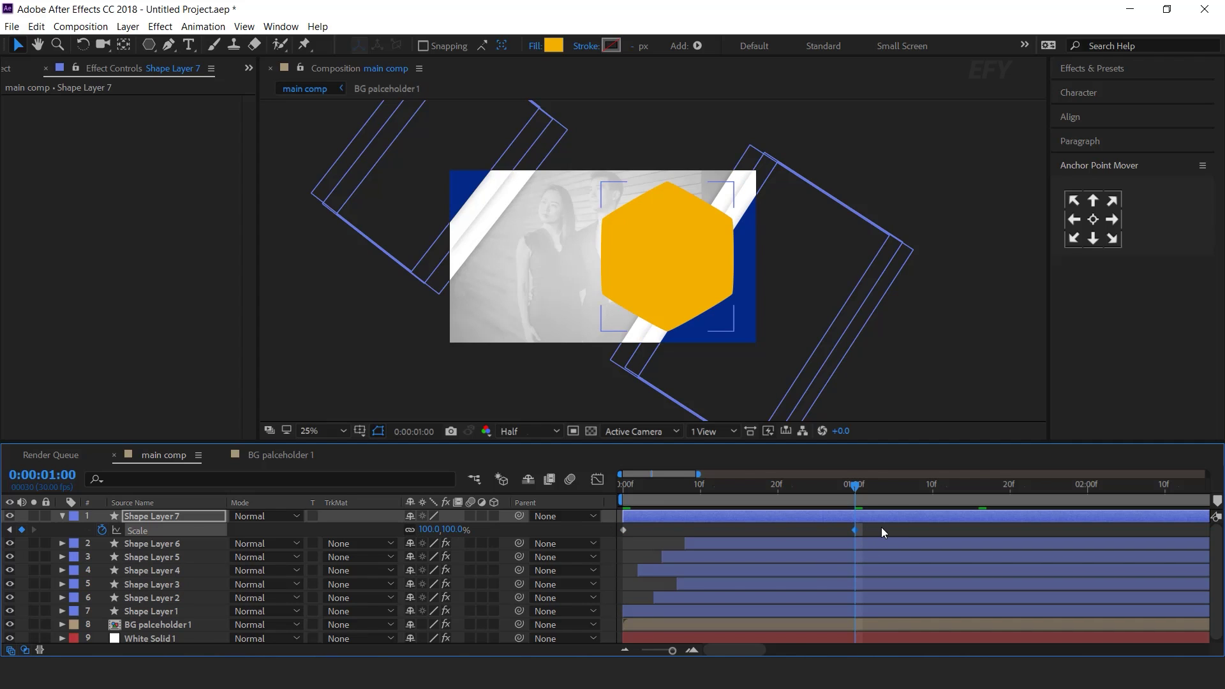
left_click_drag(902, 528, 619, 540)
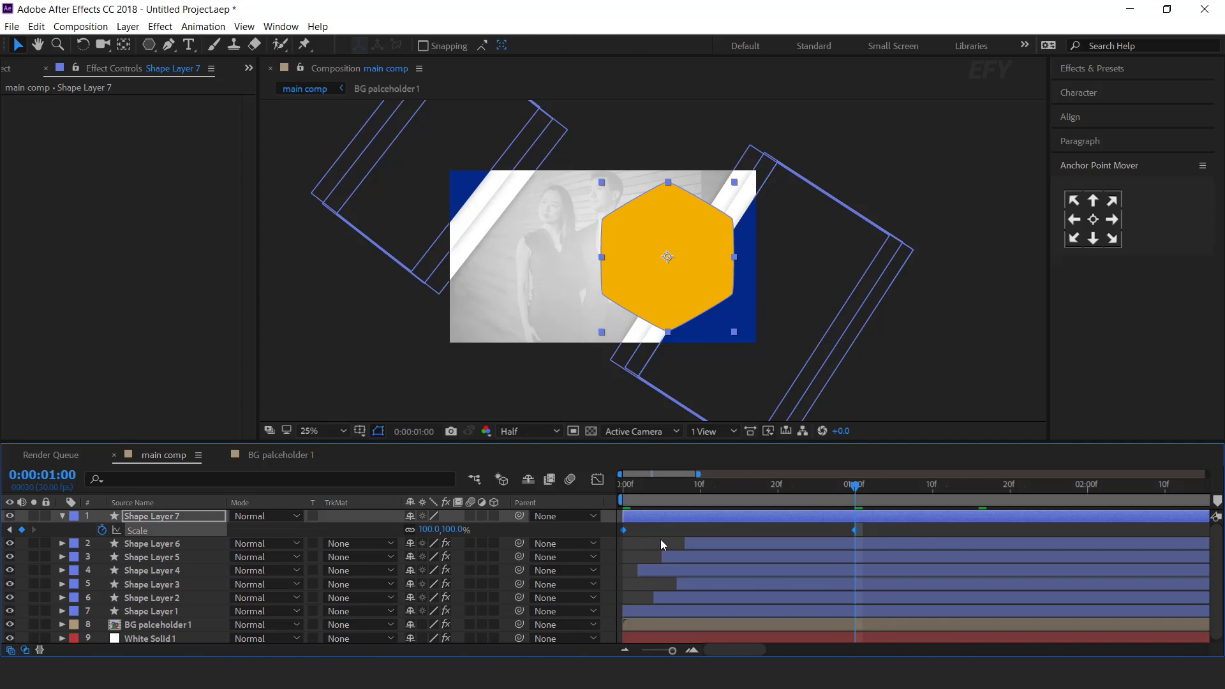
right_click(623, 530)
mouse_move(701, 522)
left_click(916, 564)
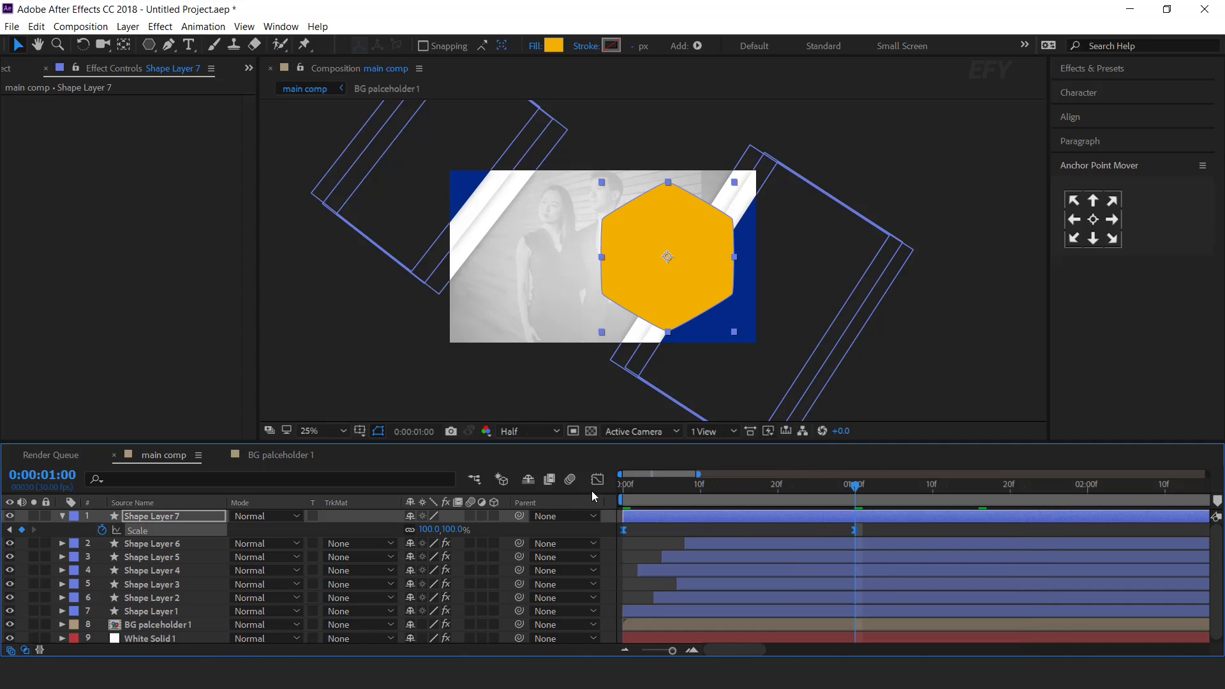
left_click(592, 485)
left_click_drag(814, 611, 738, 611)
left_click(603, 483)
Delay the orange hexagon layer to start at frame 12 and preview its timing against the corner shapes.
key("space")
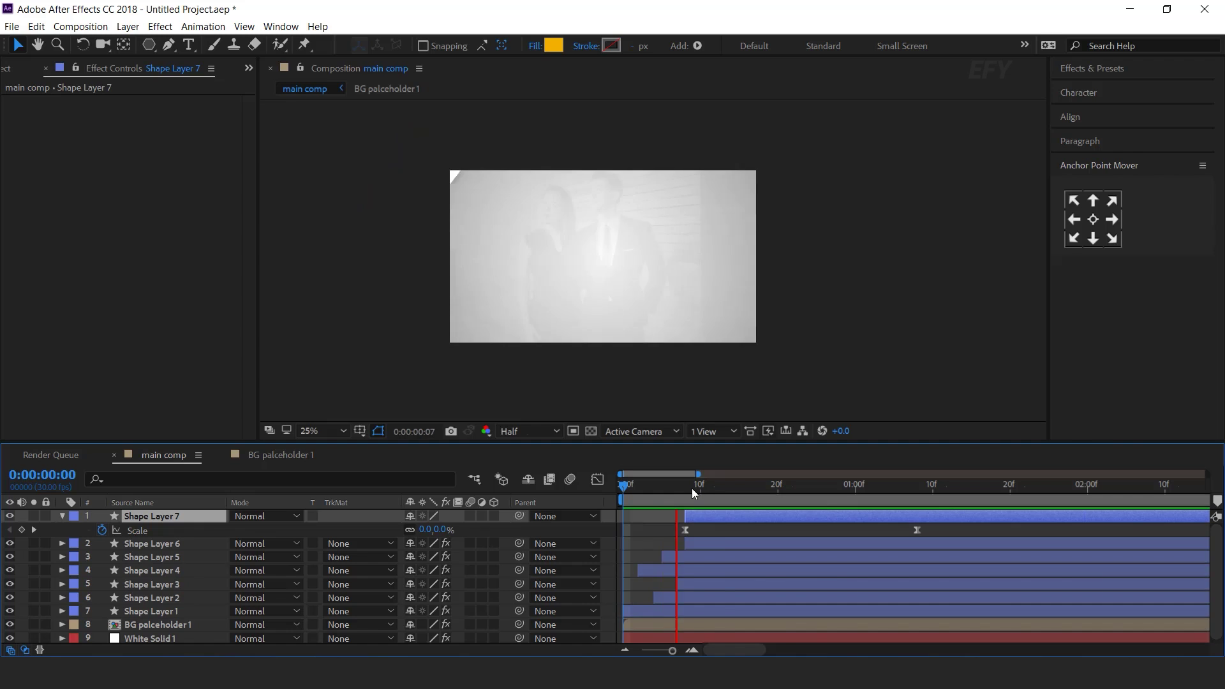
left_click_drag(687, 487, 825, 515)
key("equal")
key("minus")
key("minus")
key("minus")
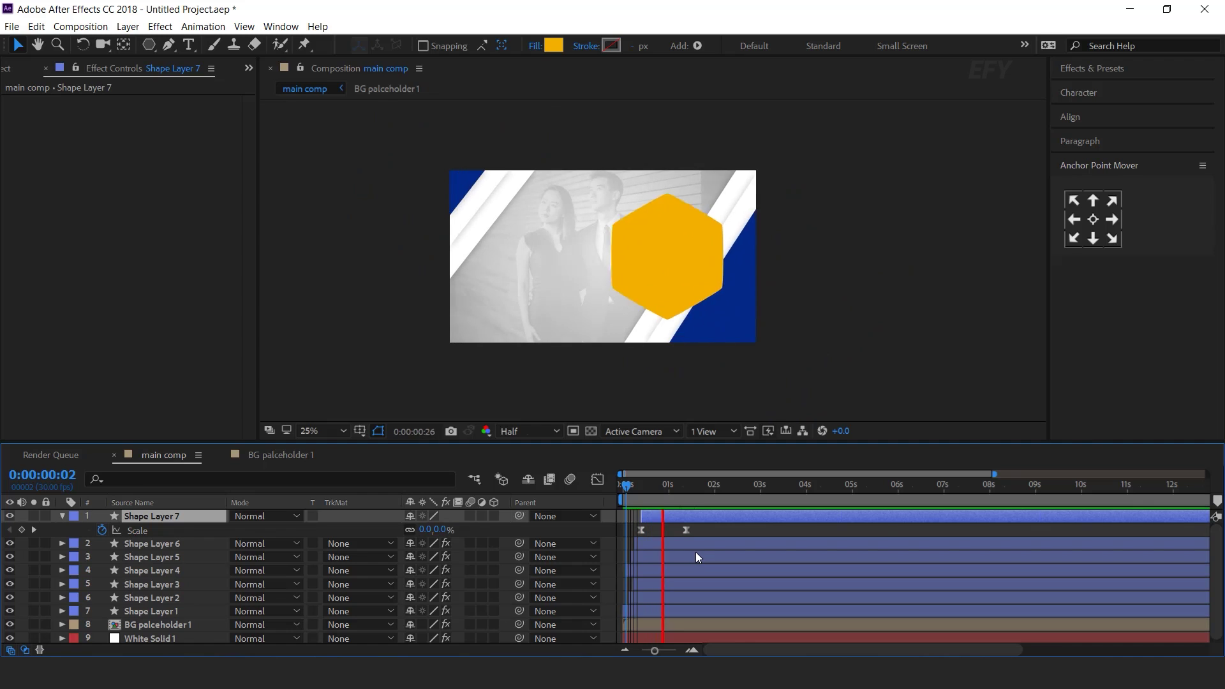
left_click_drag(654, 650, 670, 650)
left_click_drag(680, 489, 893, 498)
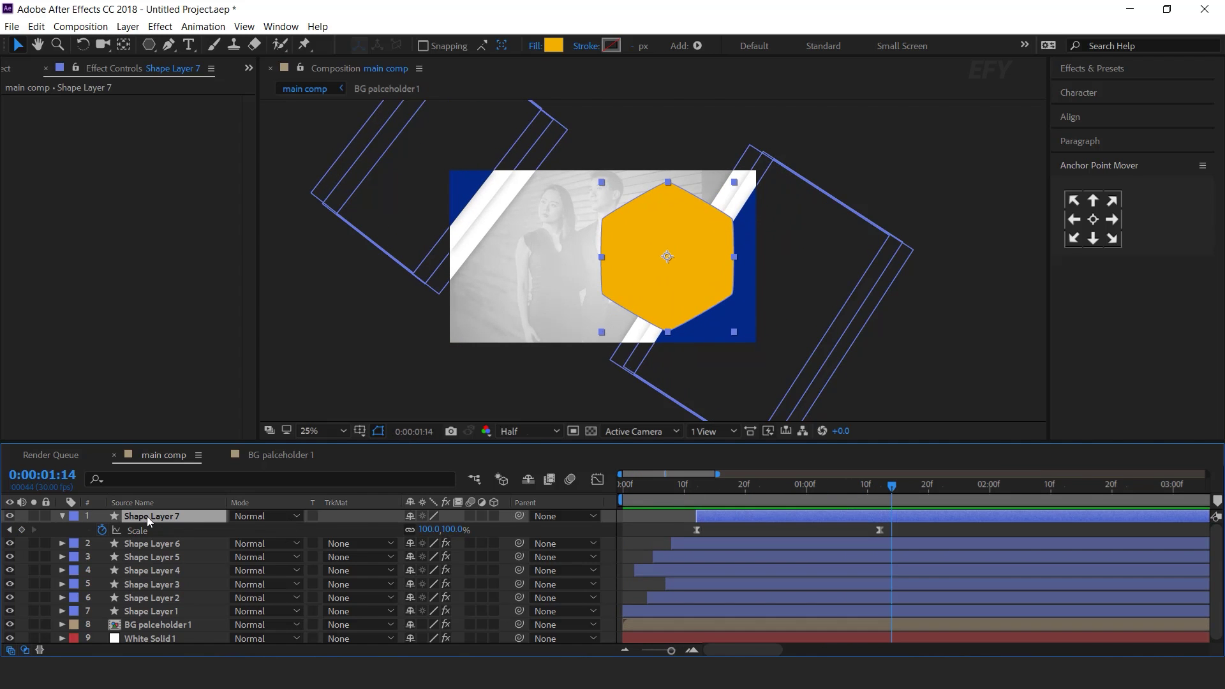
Duplicate the orange hexagon layer and change the copy's fill colour to white.
key("ctrl+d")
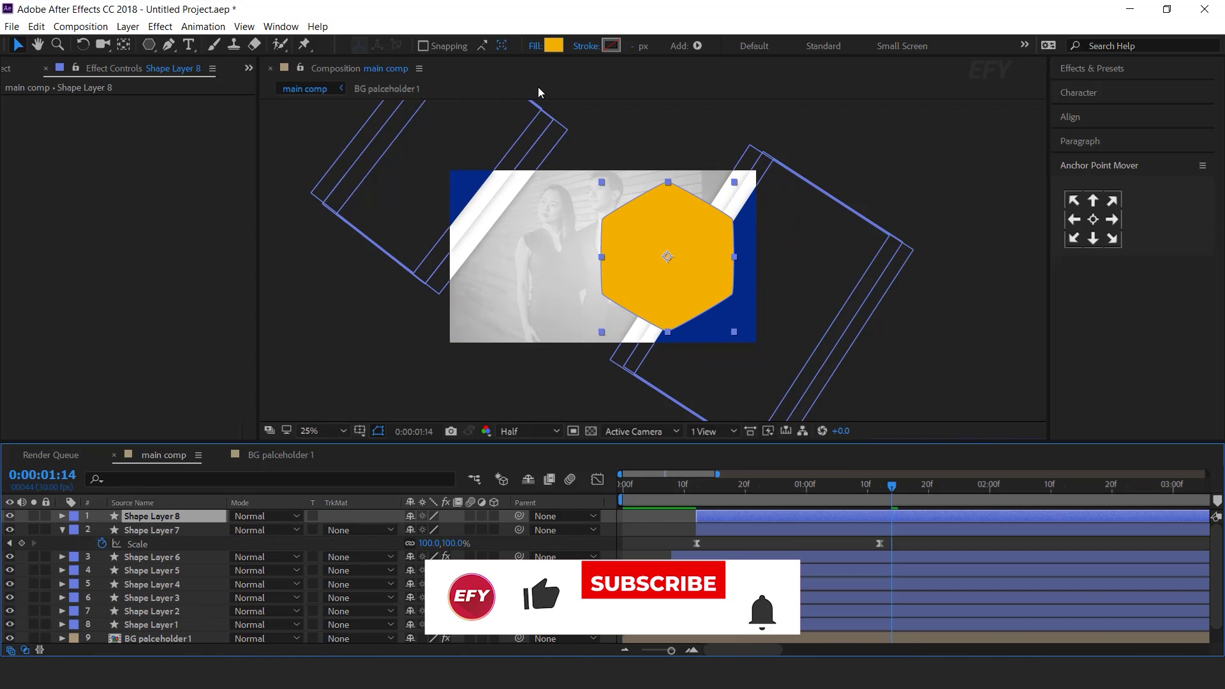
left_click(554, 46)
left_click(30, 198)
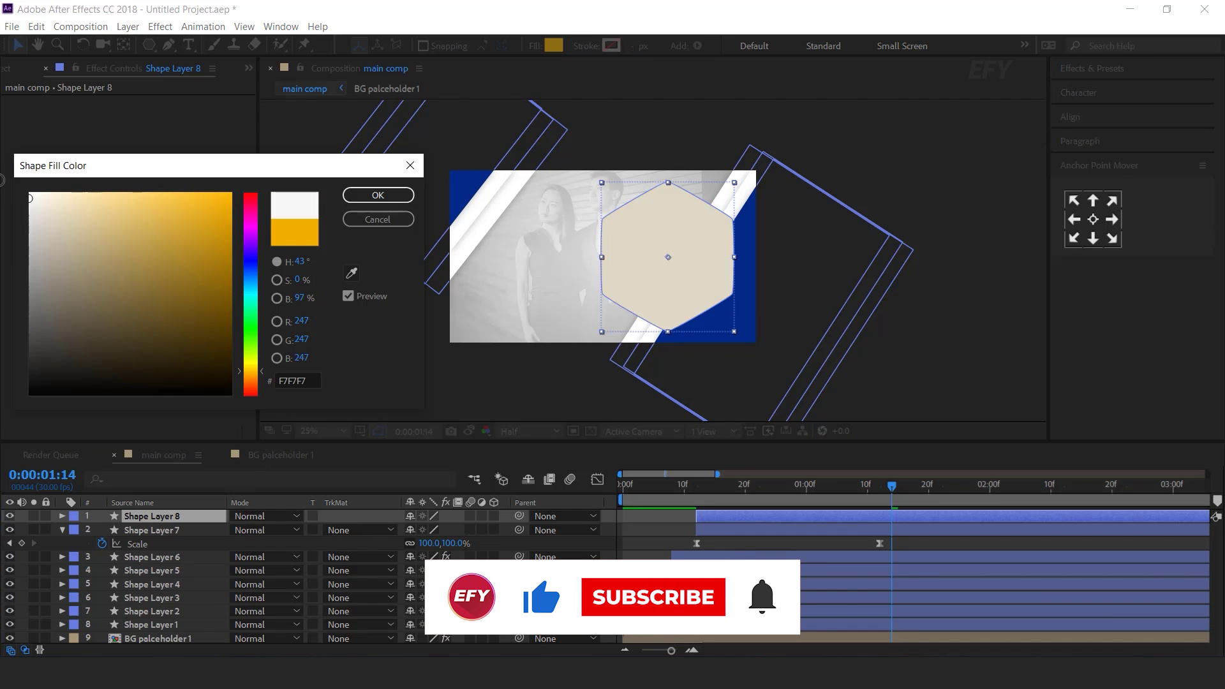
left_click(377, 195)
Set the white hexagon's ending scale keyframe at 0:00:01:12 to 95%.
left_click(164, 518)
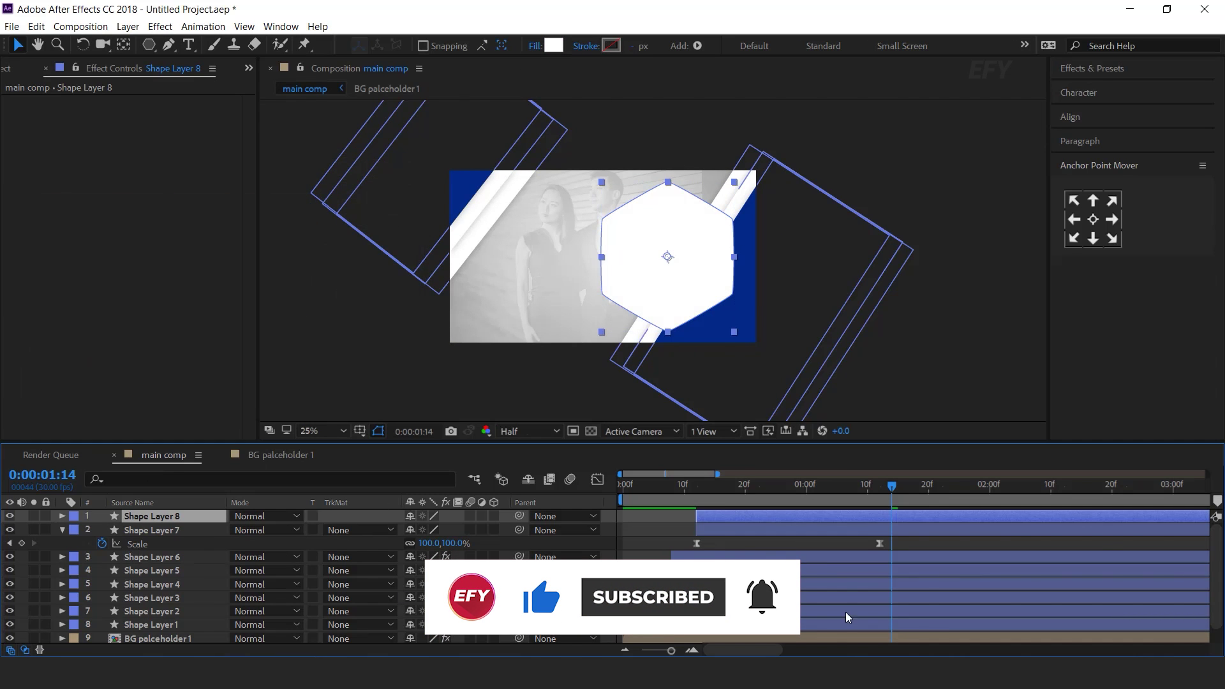
key("s")
left_click(10, 530)
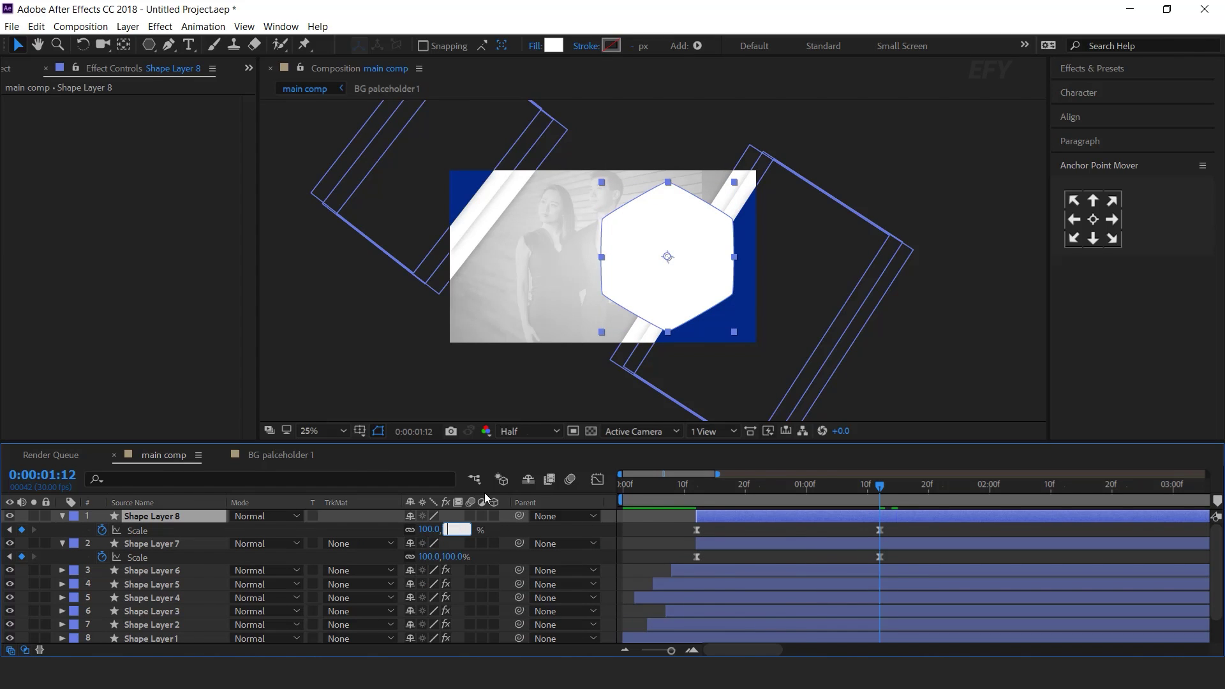
type("95")
key("Return")
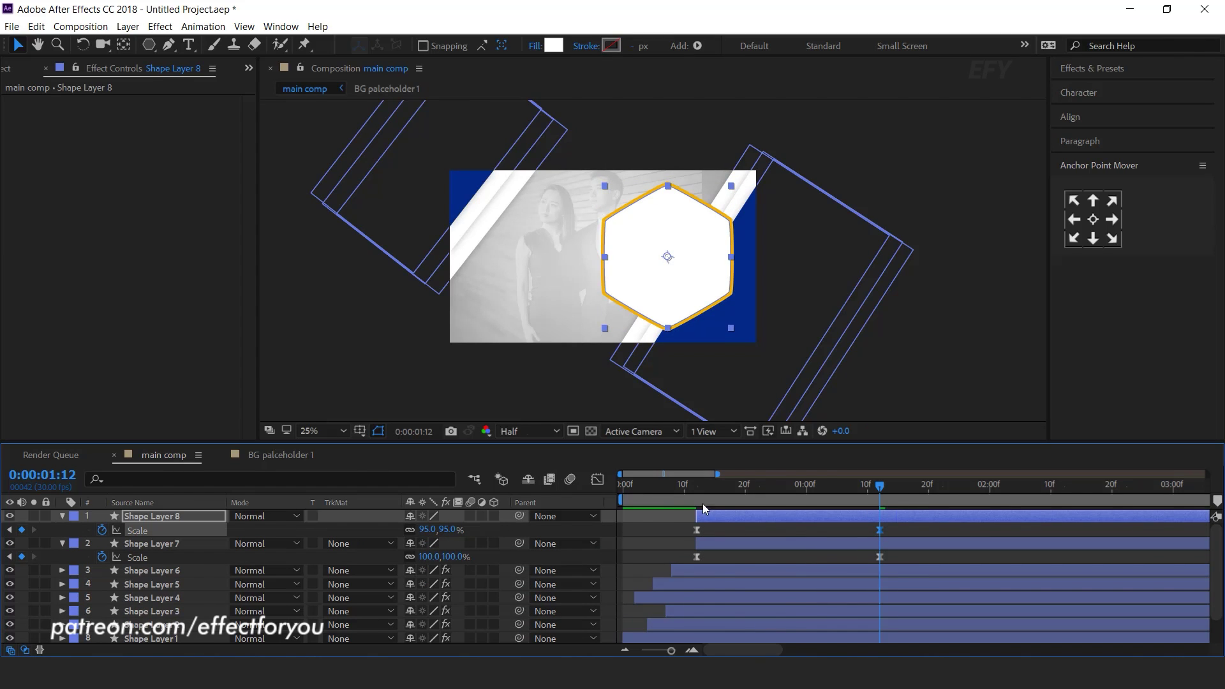
Delay the white hexagon layer by 5 frames and preview the two hexagons scaling up.
left_click(610, 572)
left_click(721, 516)
left_click_drag(721, 517, 751, 518)
left_click(678, 486)
key("space")
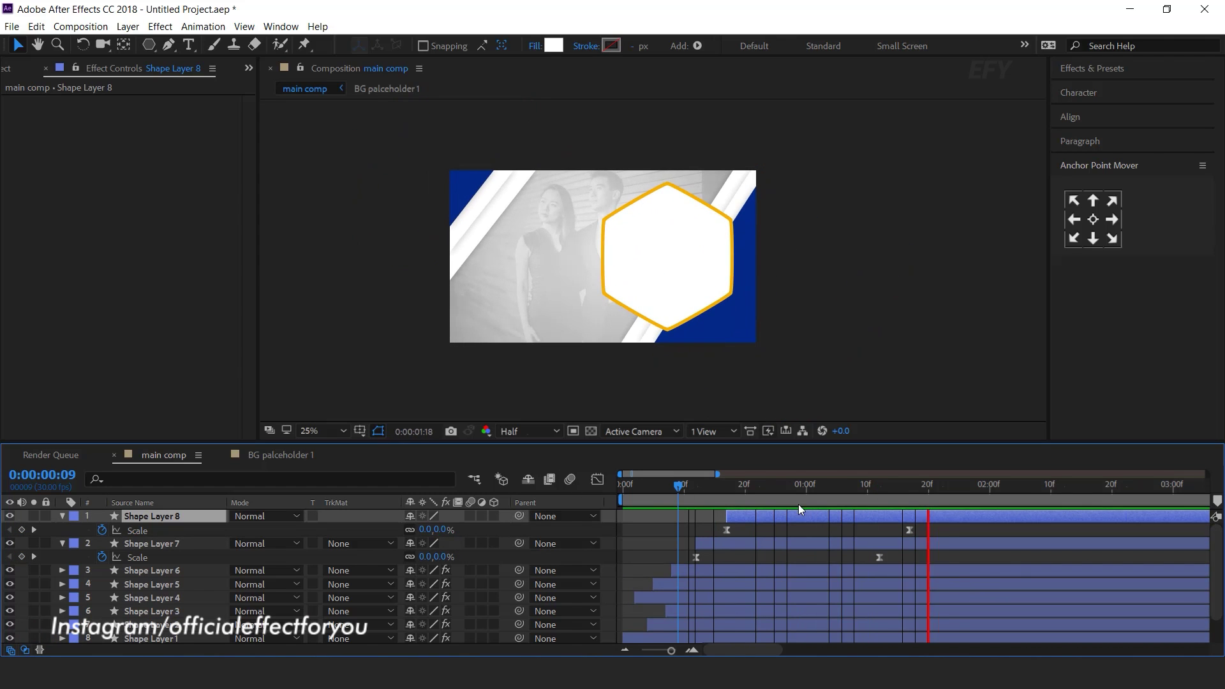
left_click(690, 486)
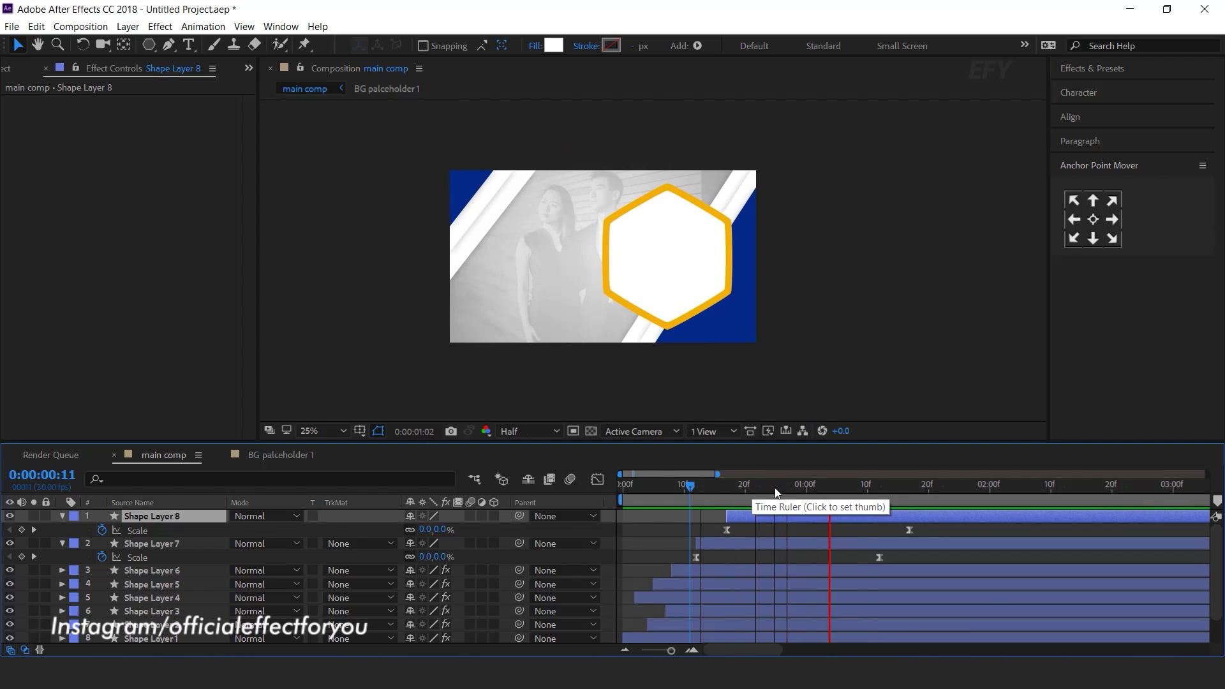
left_click(911, 492)
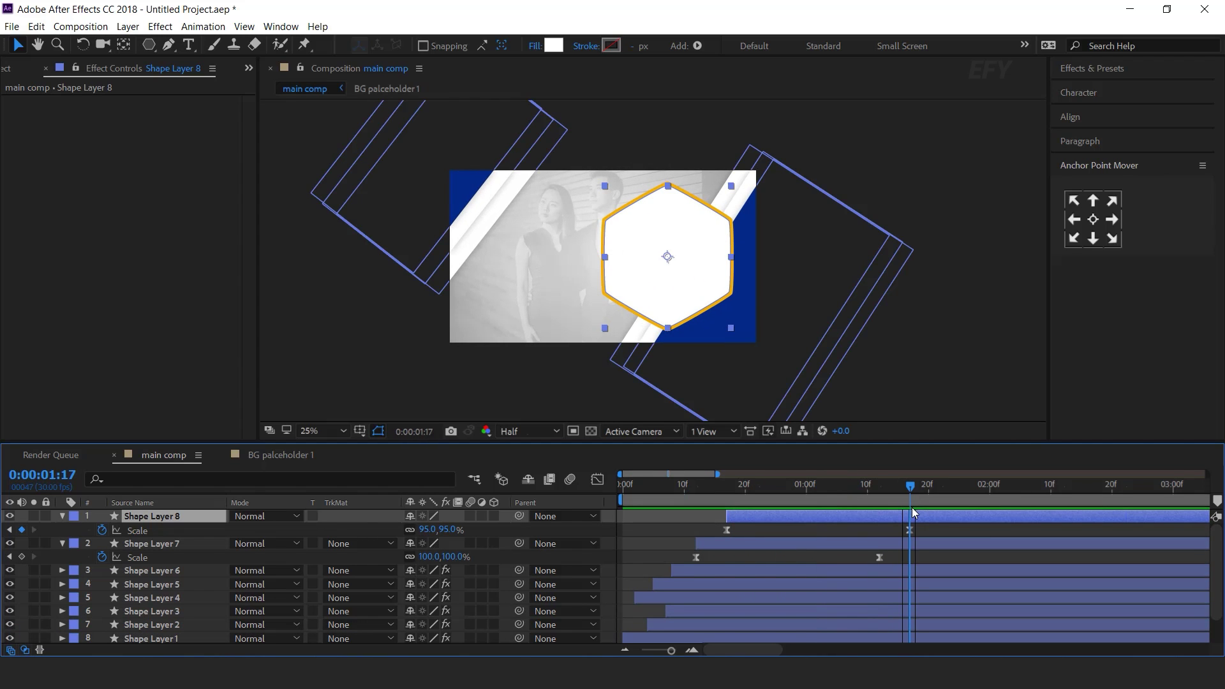
left_click_drag(868, 487, 898, 488)
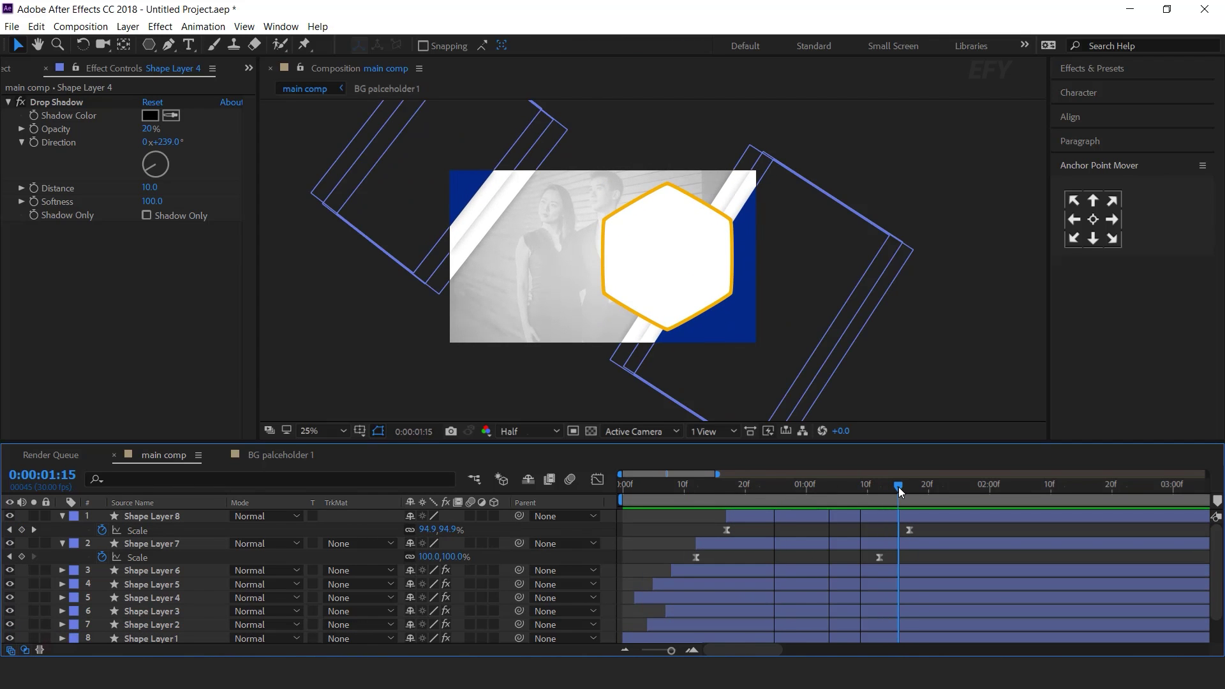
Create a new composition named "image placeholder 1" with a width and height of 1000 px.
left_click(81, 347)
left_click(19, 70)
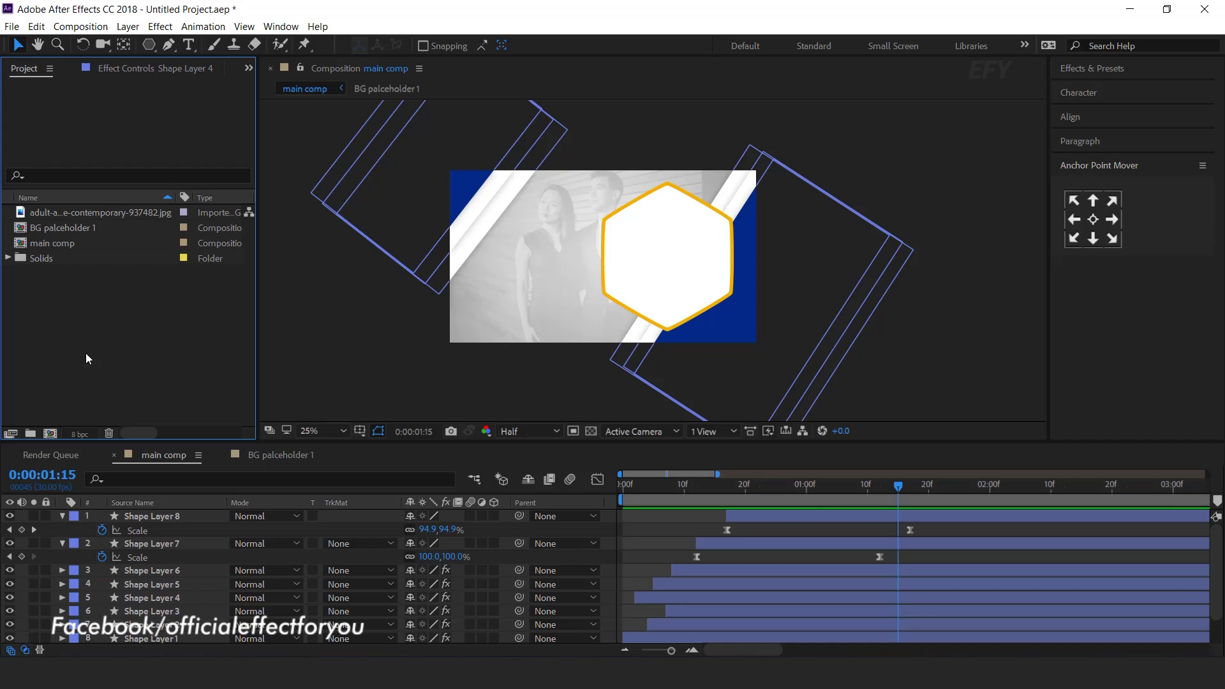
left_click(50, 433)
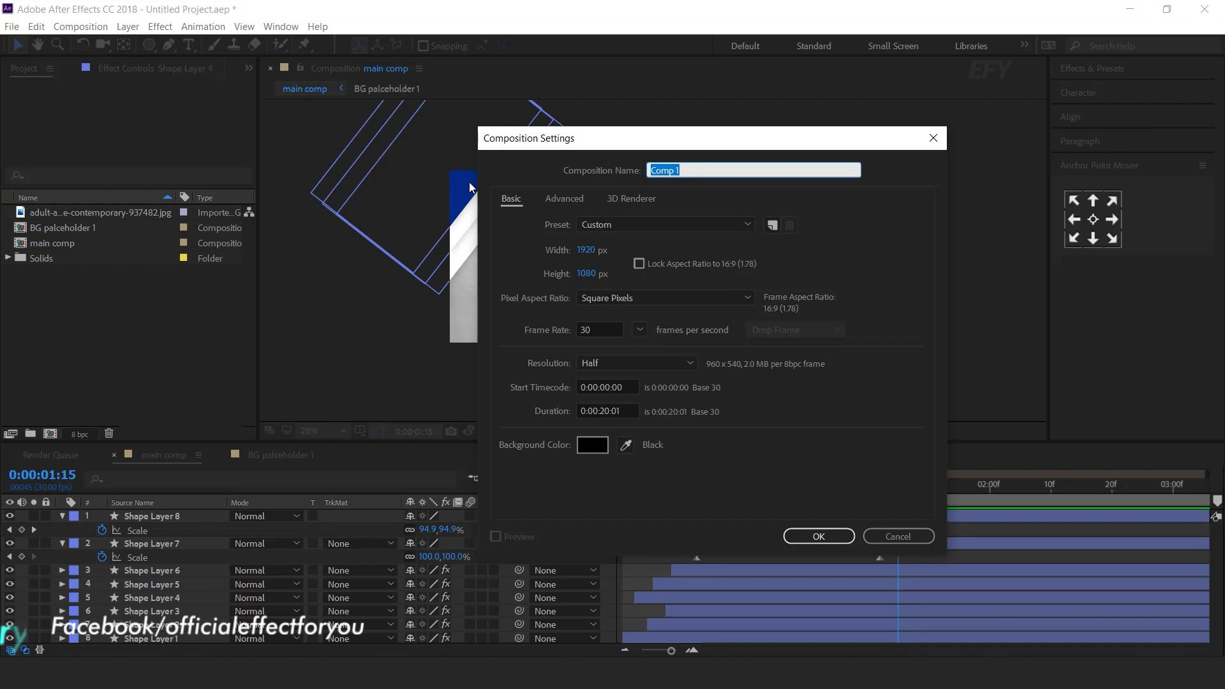
type("image placeholder 1")
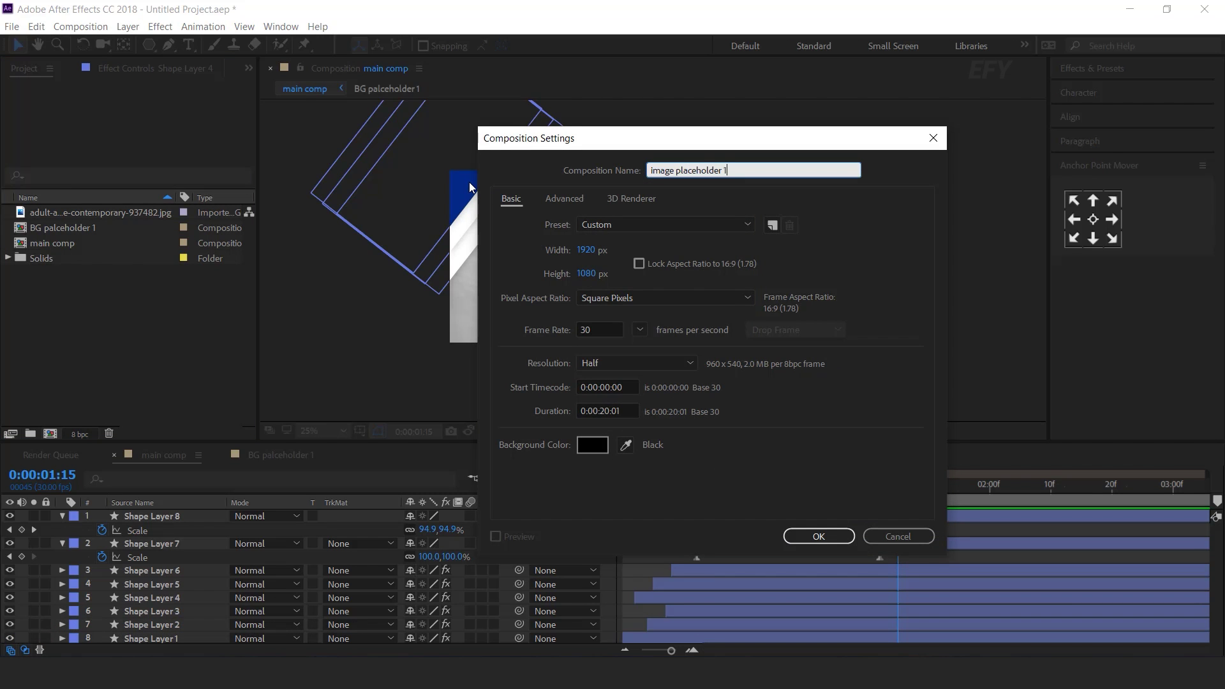
left_click(587, 250)
type("1000")
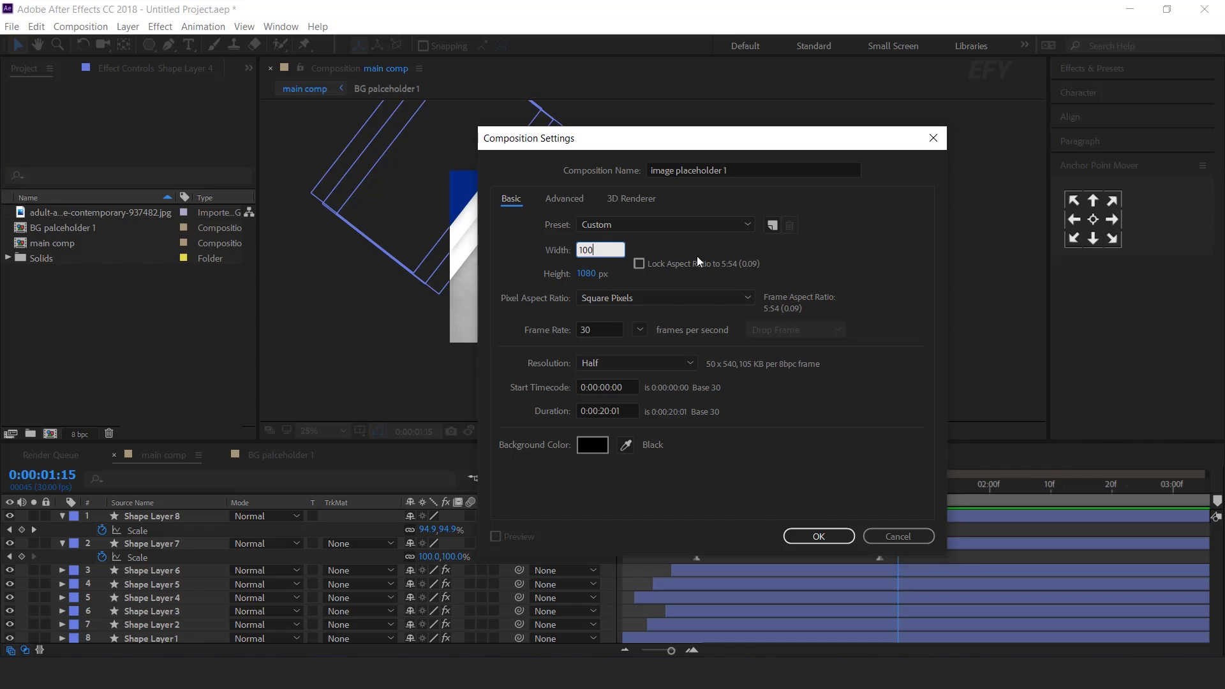
key("Tab")
type("1000")
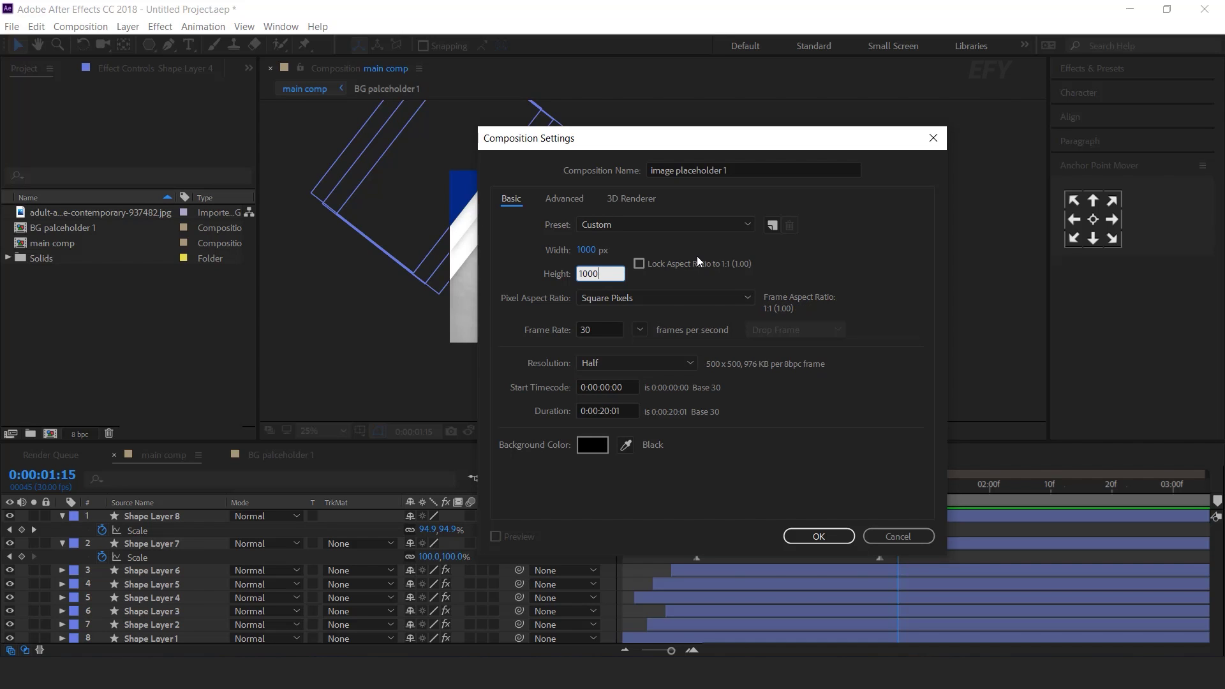
key("Return")
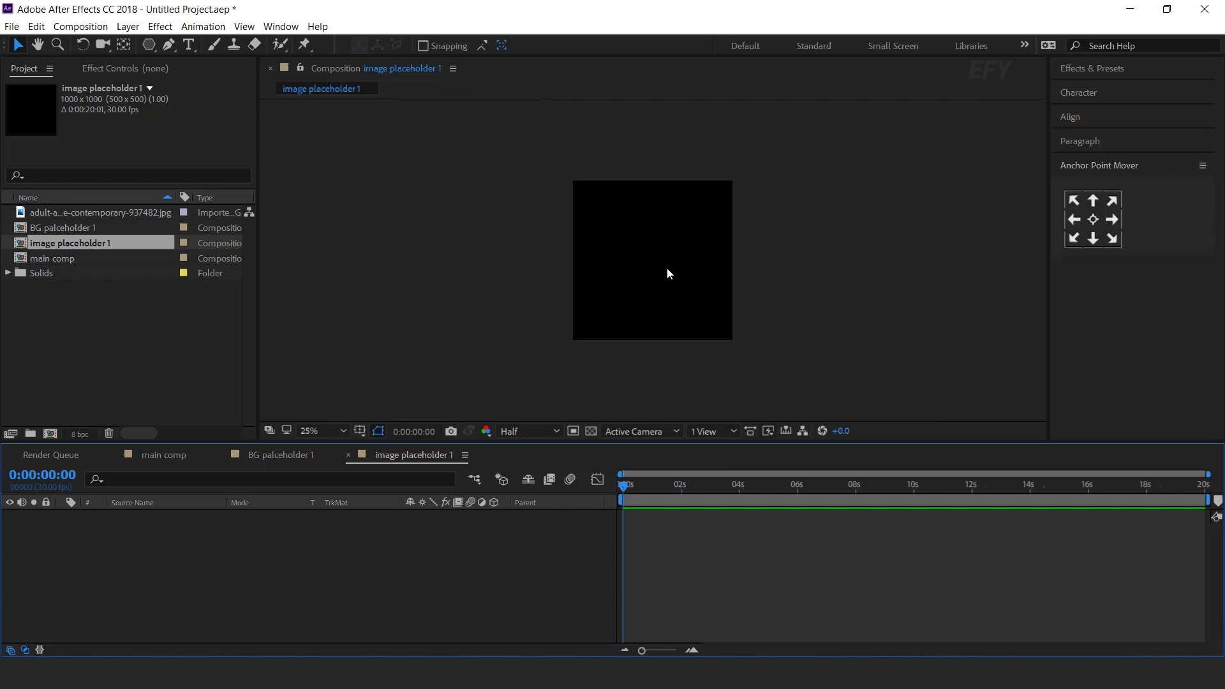
Add the couple photo to image placeholder 1 and keyframe its scale at 20% at 0:00:00:00.
left_click(99, 217)
left_click_drag(70, 217, 186, 564)
key("s")
mouse_move(428, 530)
left_mouse_down()
mouse_move(383, 538)
mouse_move(415, 546)
left_mouse_up()
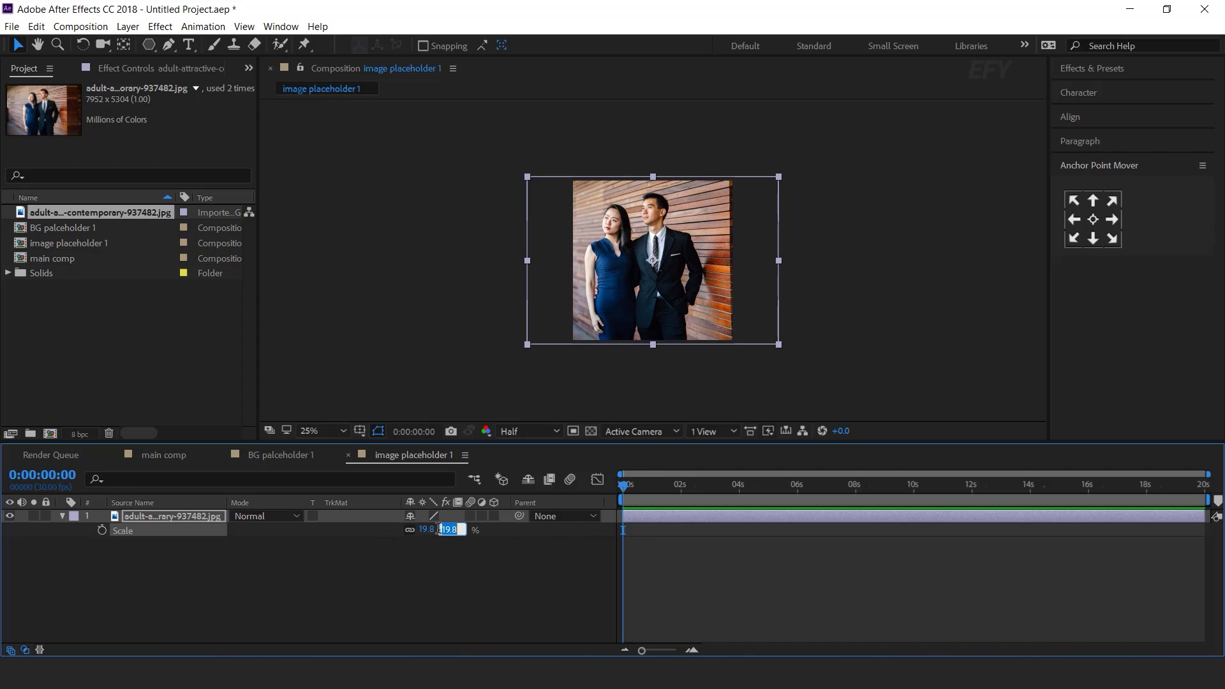
key("Return")
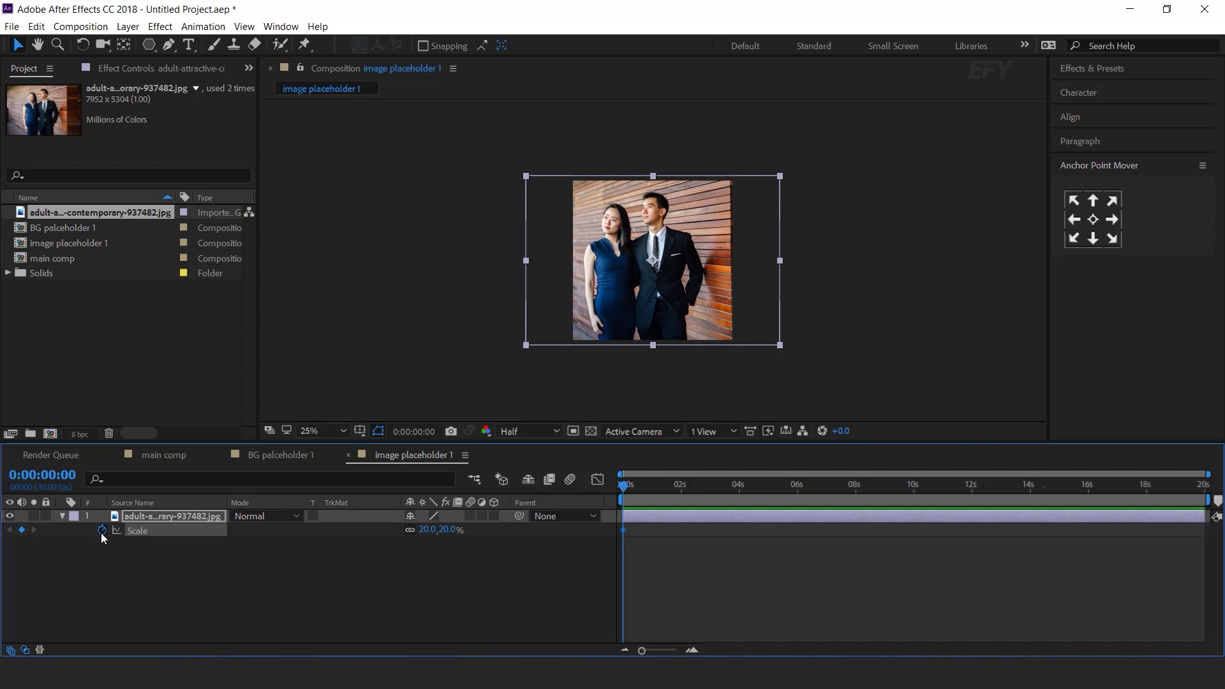
Keyframe the photo's scale at 22% at 0:00:06:01 and shift the photo slightly to the right.
left_click(798, 492)
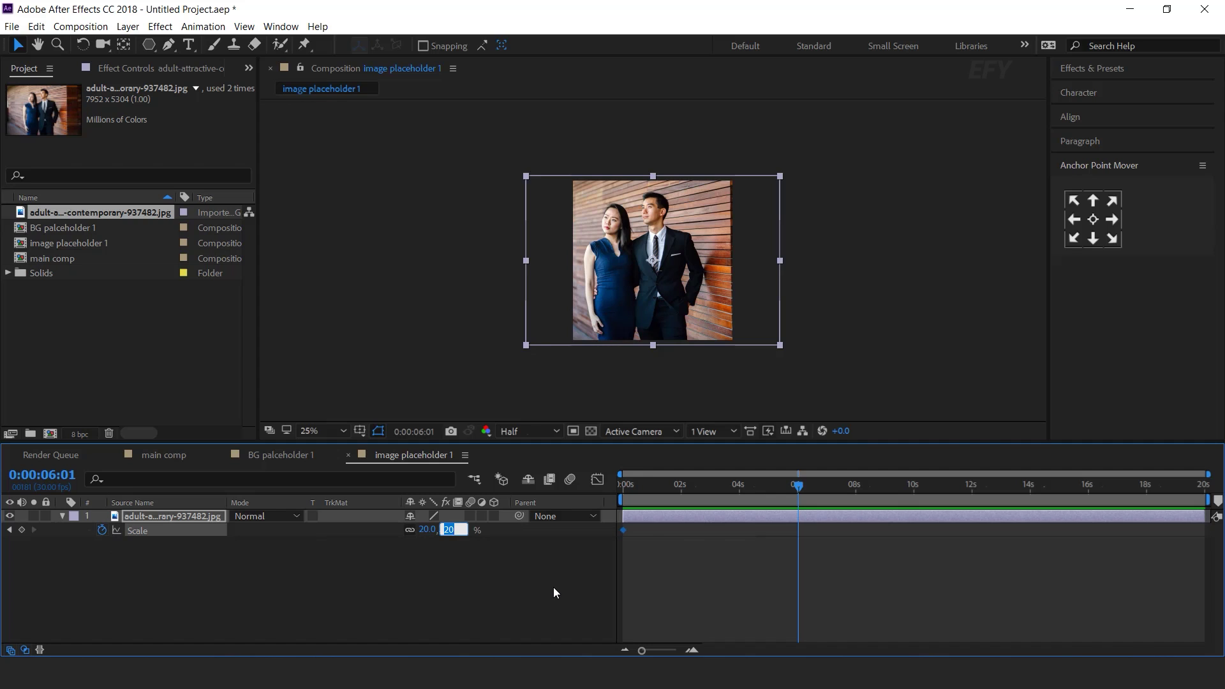
type("22")
key("Return")
left_click_drag(748, 302, 755, 302)
left_click(479, 578)
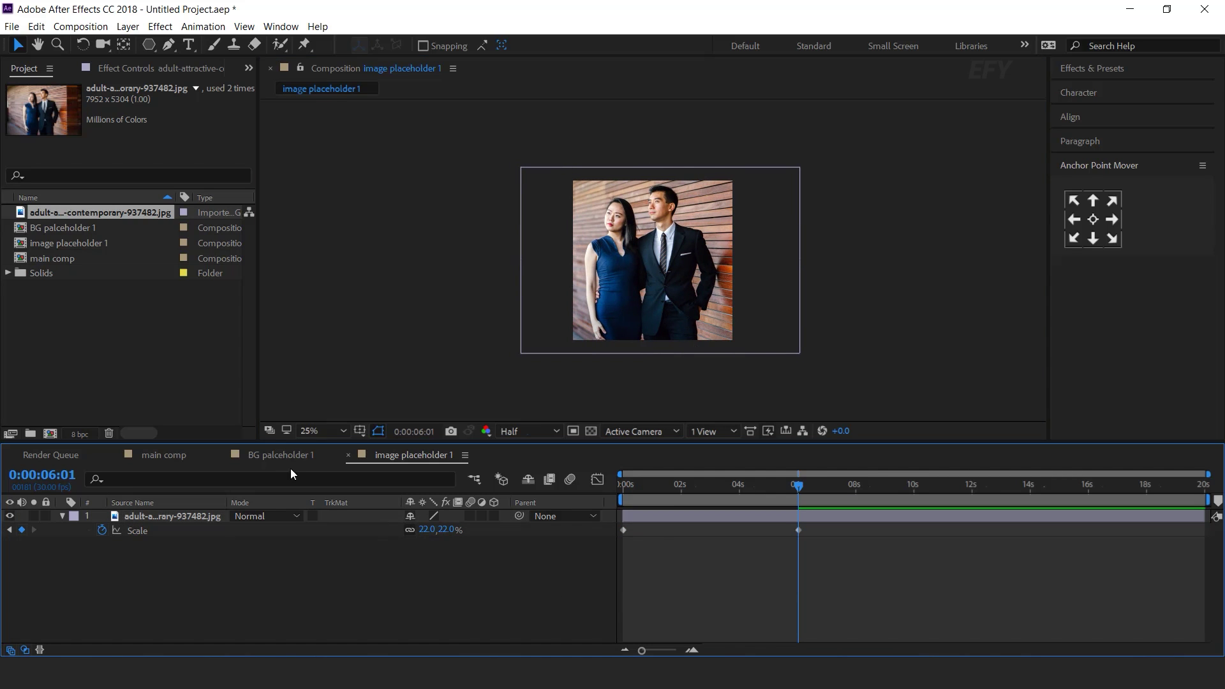
Add image placeholder 1 as the uppermost layer of main comp and move it over the hexagon.
left_click(167, 454)
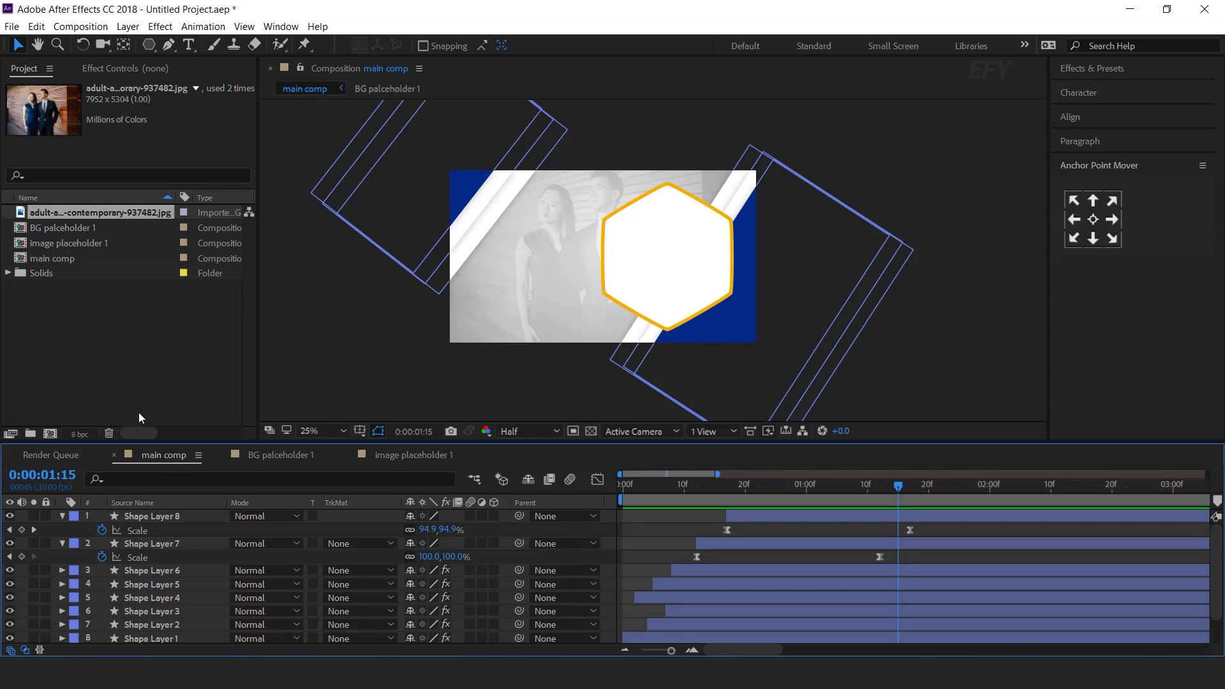
left_click(60, 516)
left_click_drag(19, 242, 174, 517)
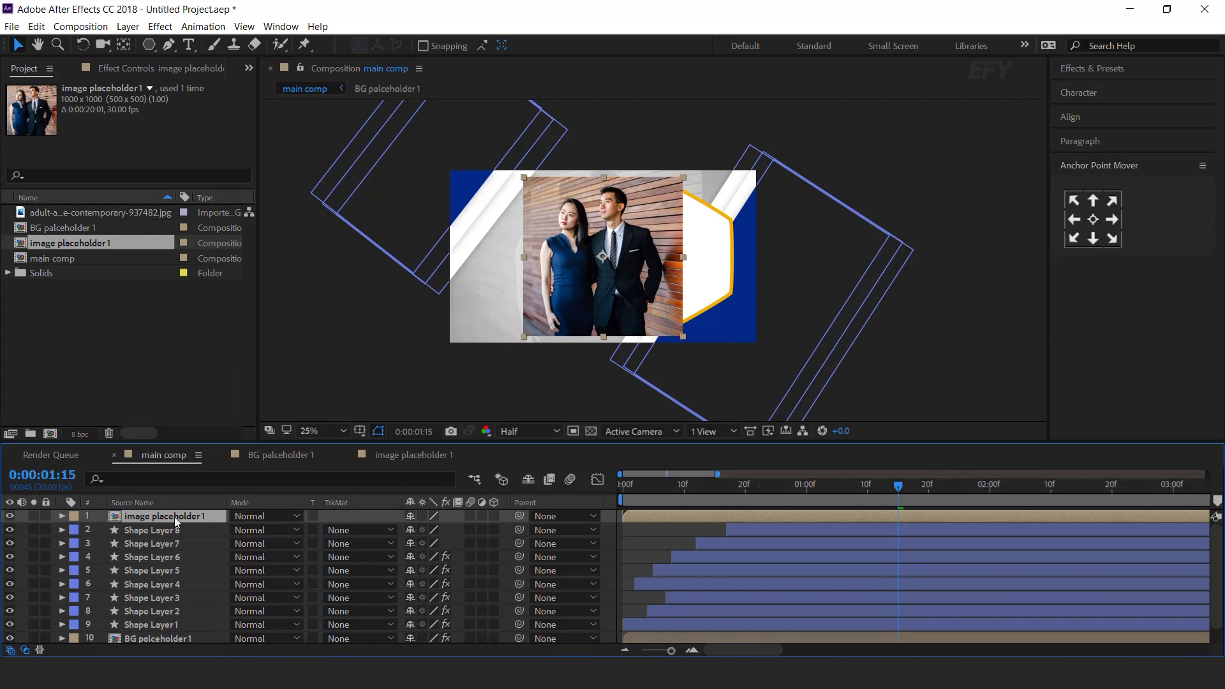
left_click_drag(603, 259, 674, 257)
Hide image placeholder 1, duplicate the white hexagon layer and place the copy directly above the placeholder.
left_click(14, 516)
left_click(155, 532)
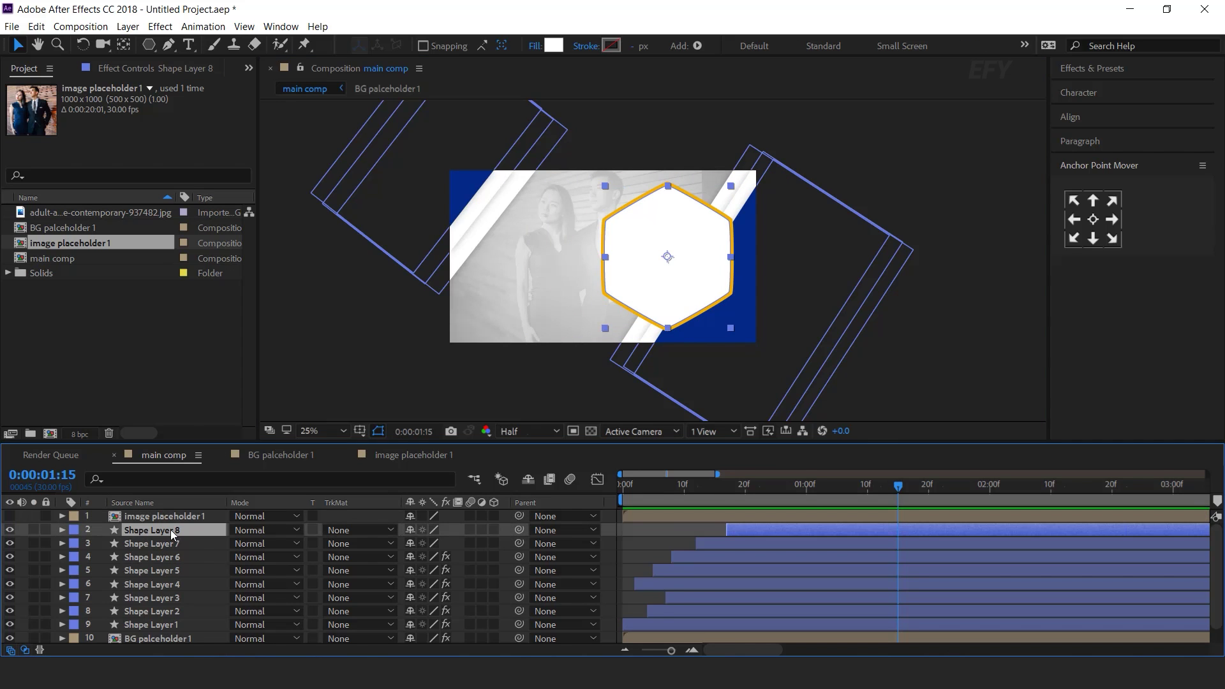
key("ctrl+d")
left_click_drag(160, 531, 162, 513)
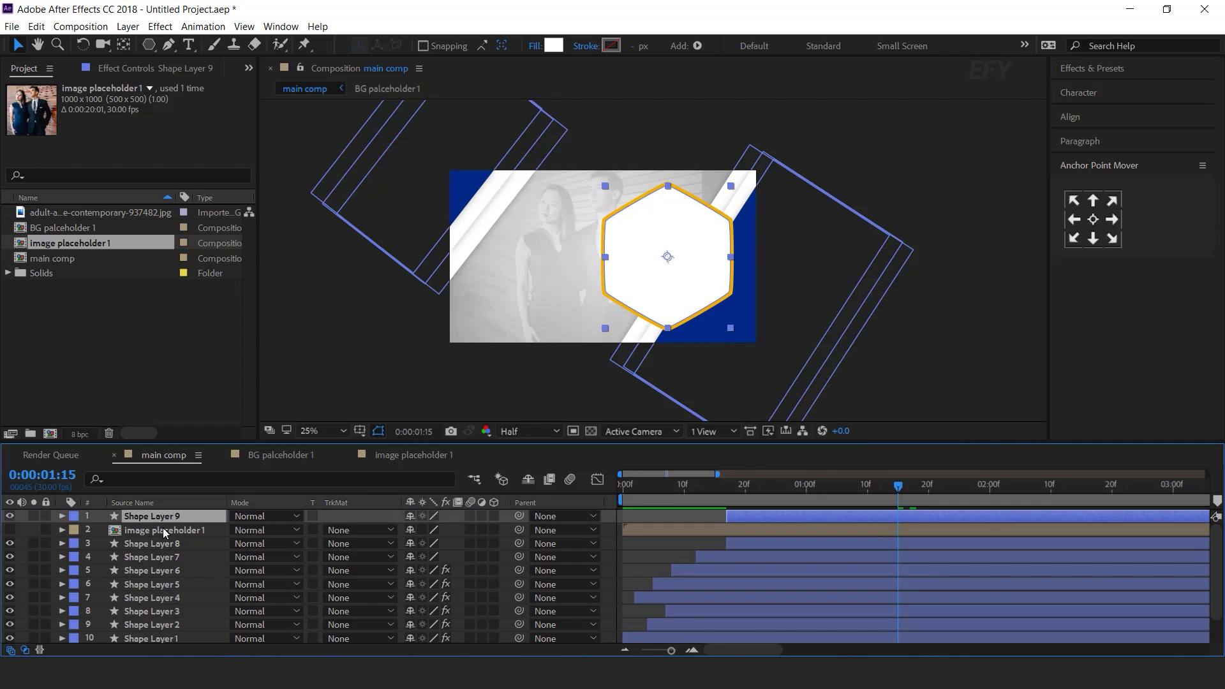
Show image placeholder 1 again and set its track matte to the alpha of Shape Layer 9.
left_click(122, 531)
left_click(9, 529)
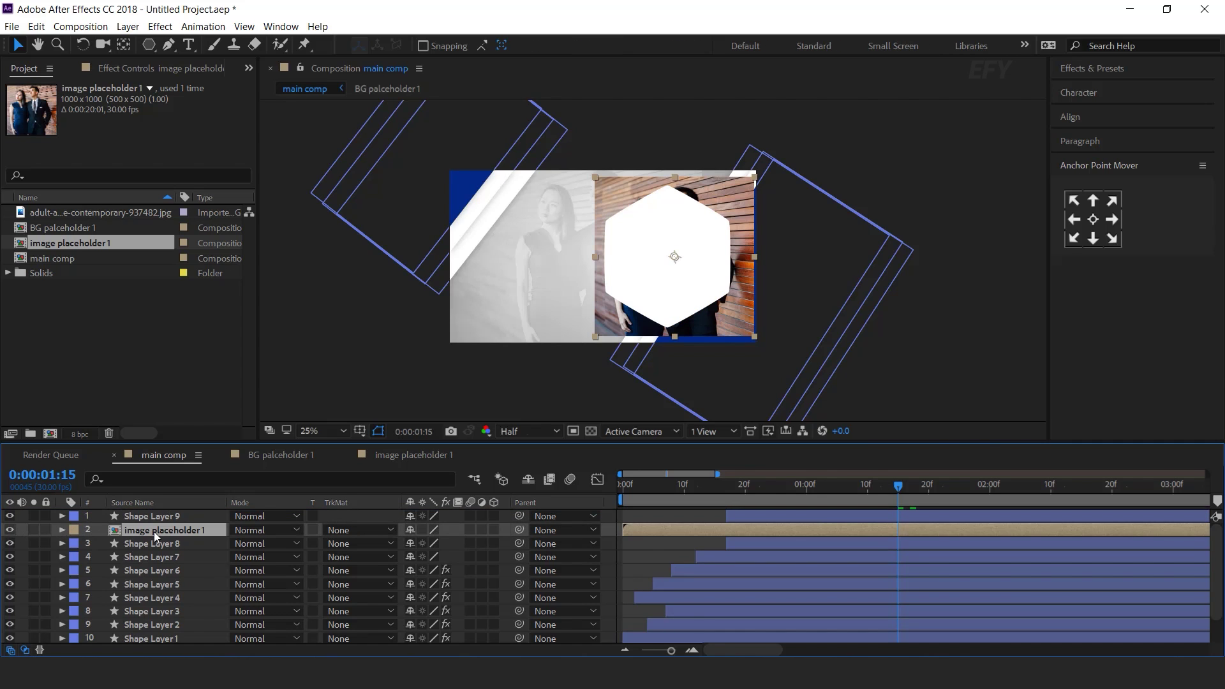
left_click(327, 530)
left_click(389, 567)
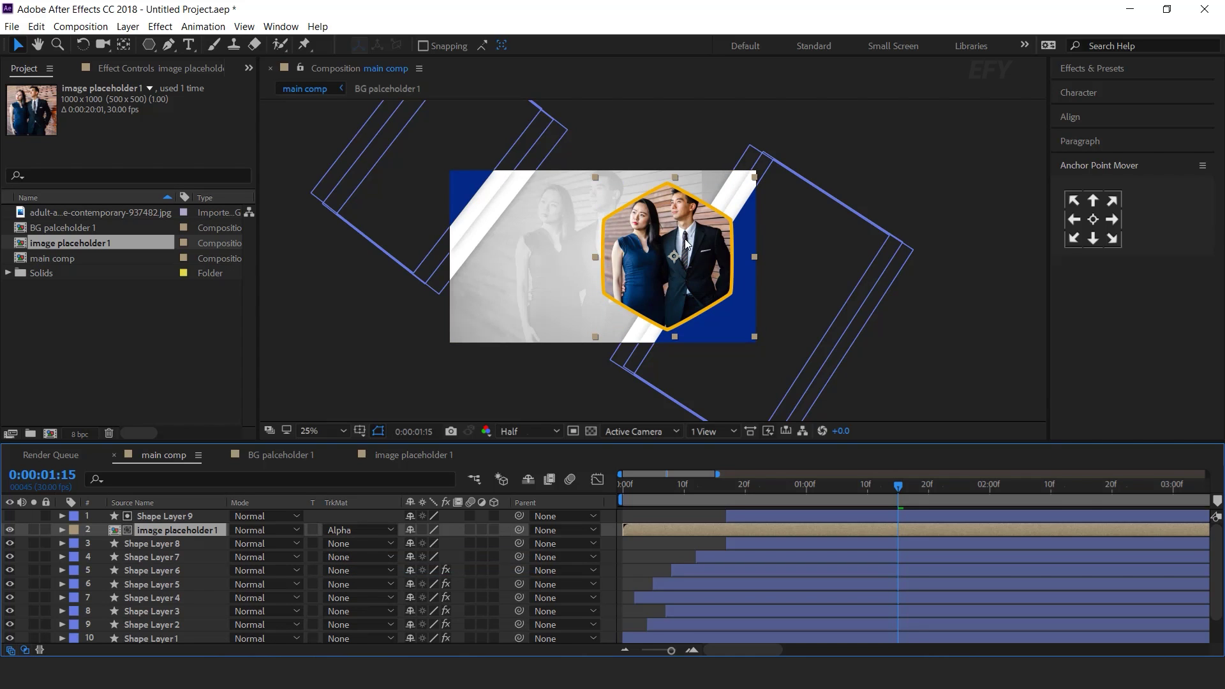
left_click(185, 518)
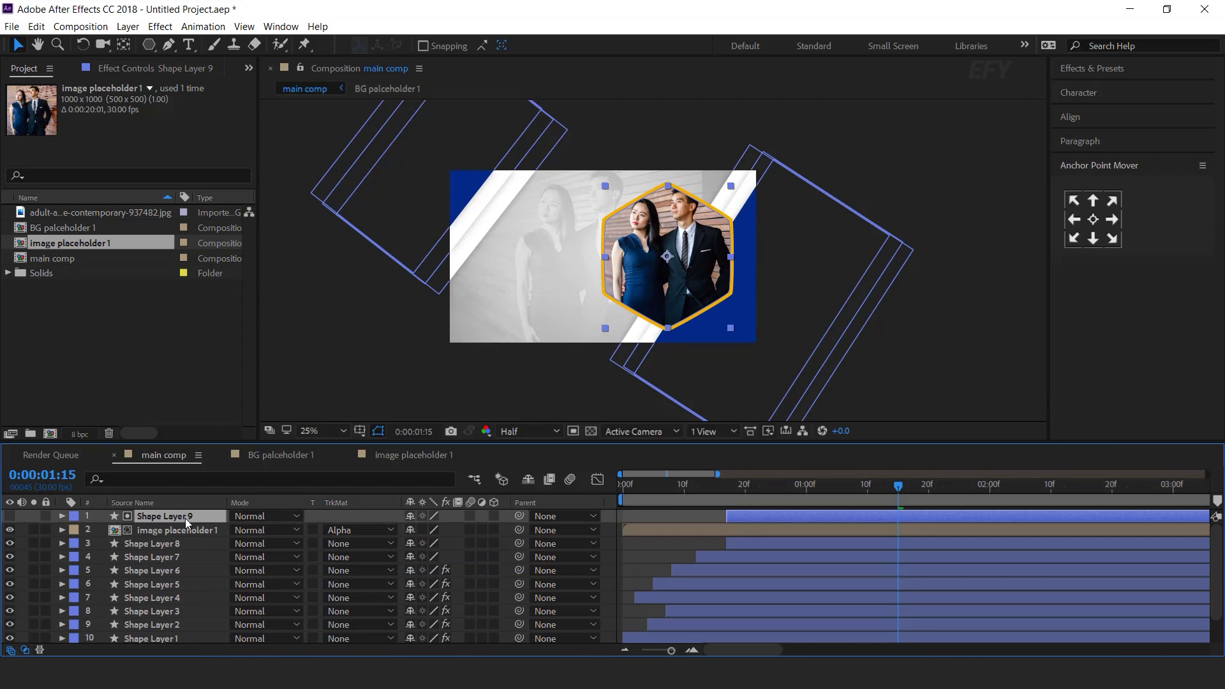
Set Shape Layer 9's scale keyframe at 0:00:01:17 to 90% so a white rim surrounds the matted photo.
key("s")
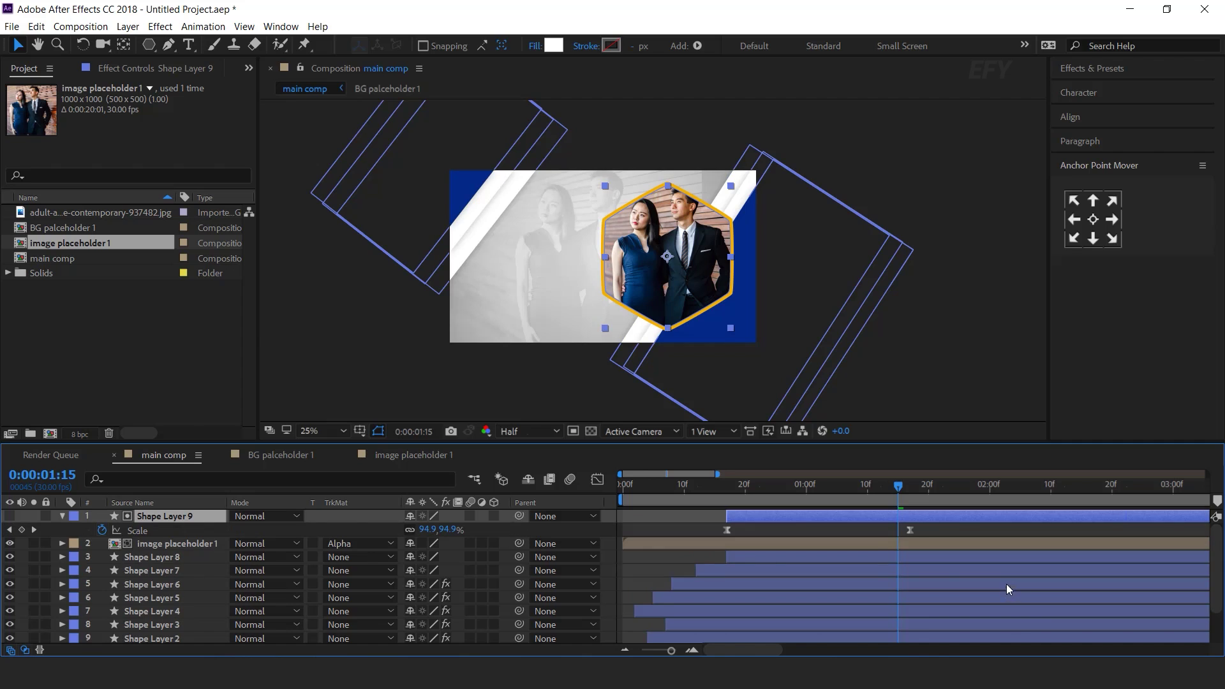
scroll(916, 530, "up", 2)
left_click(884, 490)
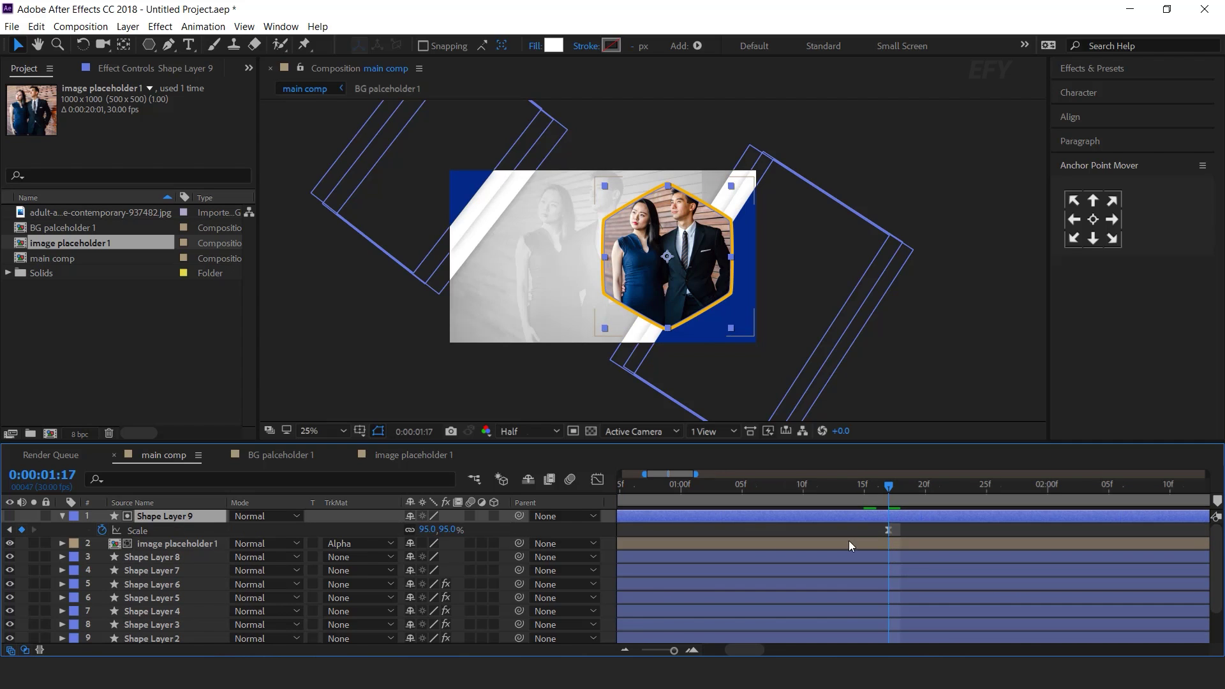
left_click(450, 529)
type("90")
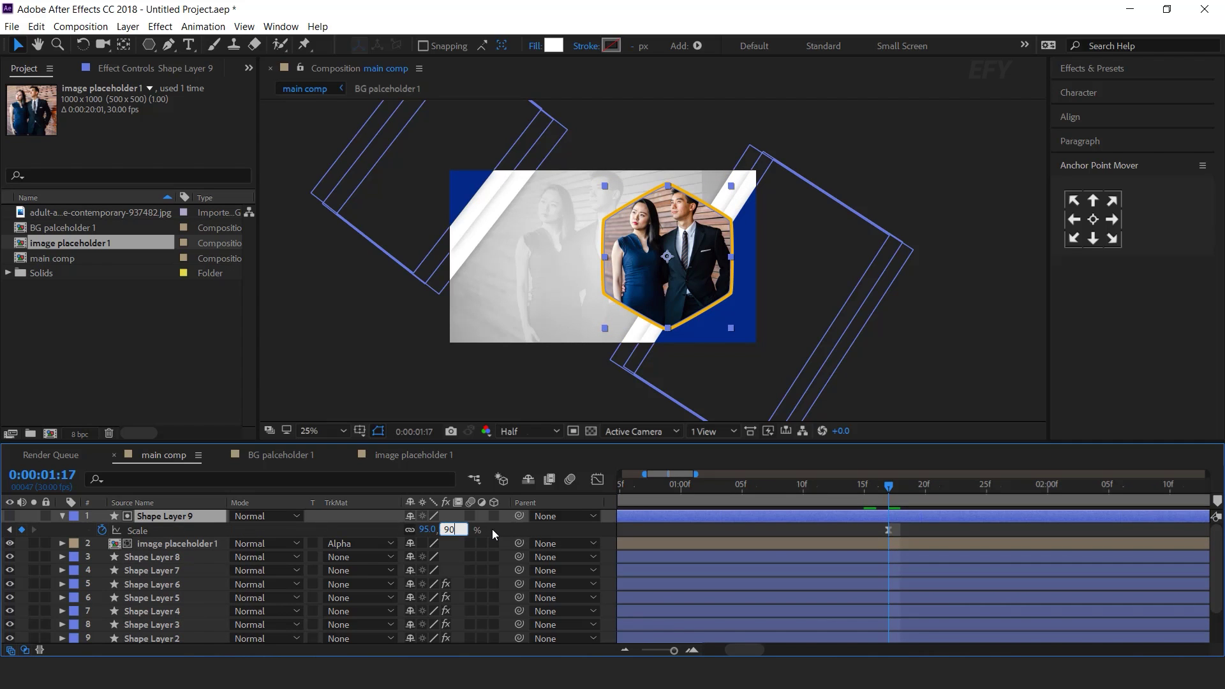
key("Return")
key("F2")
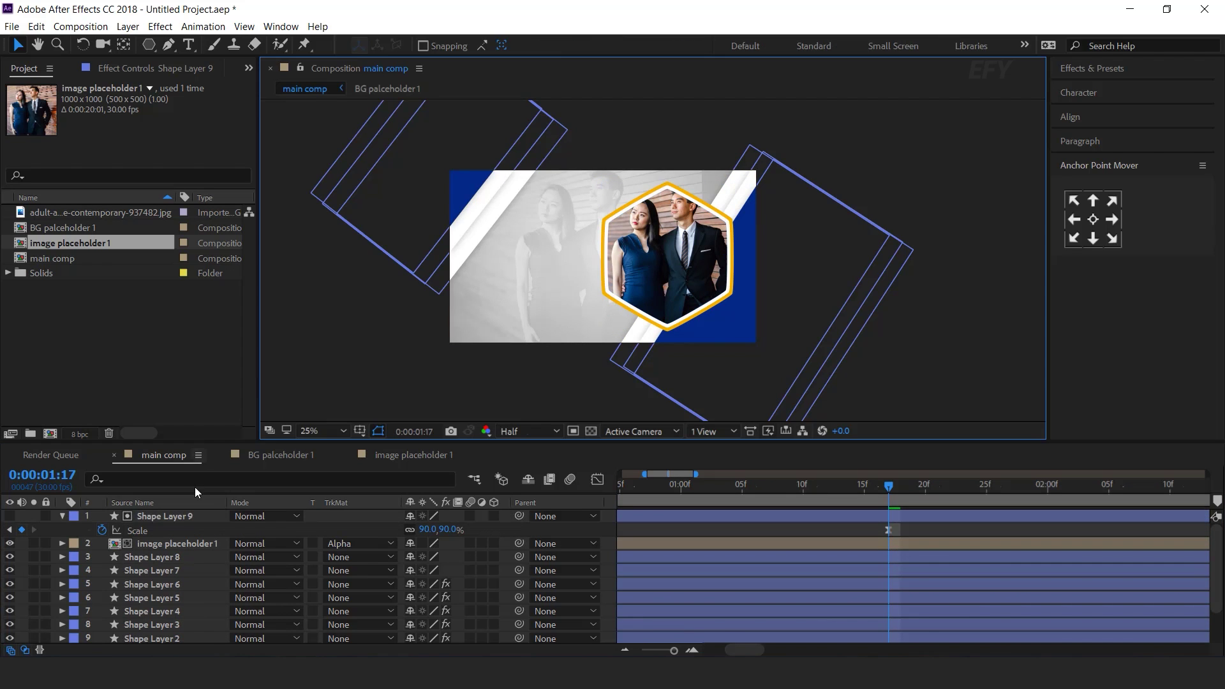
left_click(61, 514)
Trim image placeholder 1 to start at 0:00:00:17, then shift it together with Shape Layer 9 to start at about 0:00:00:20.
left_click_drag(744, 652, 692, 651)
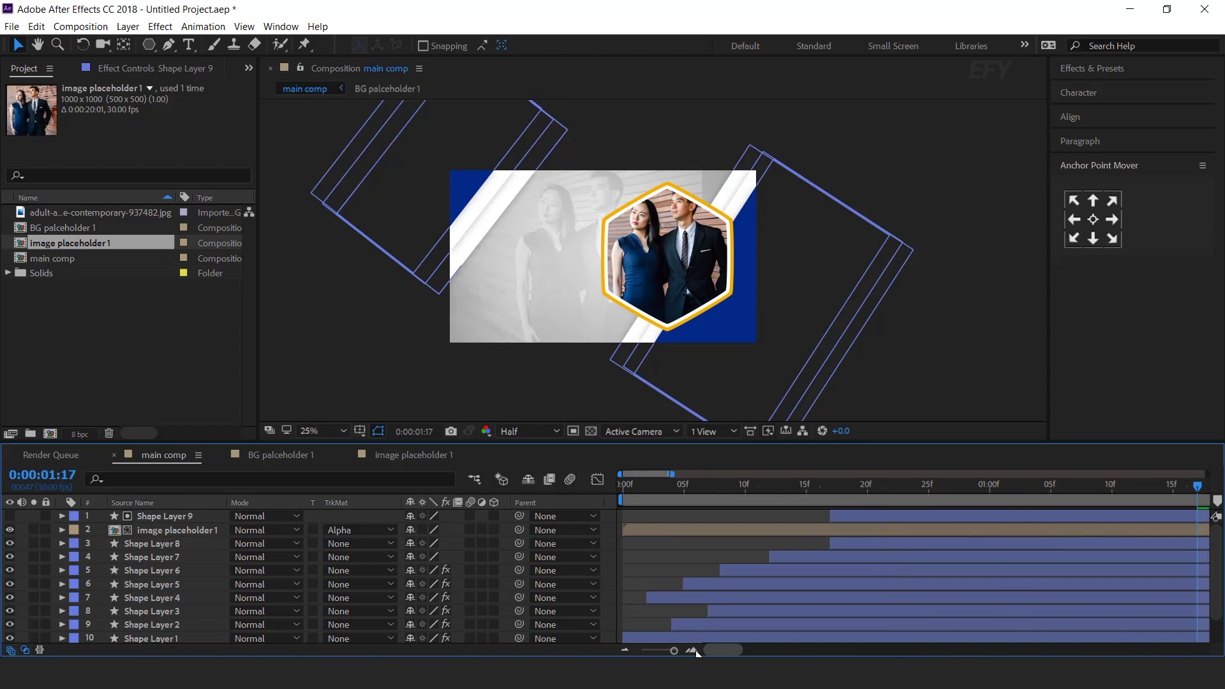
left_click(845, 532)
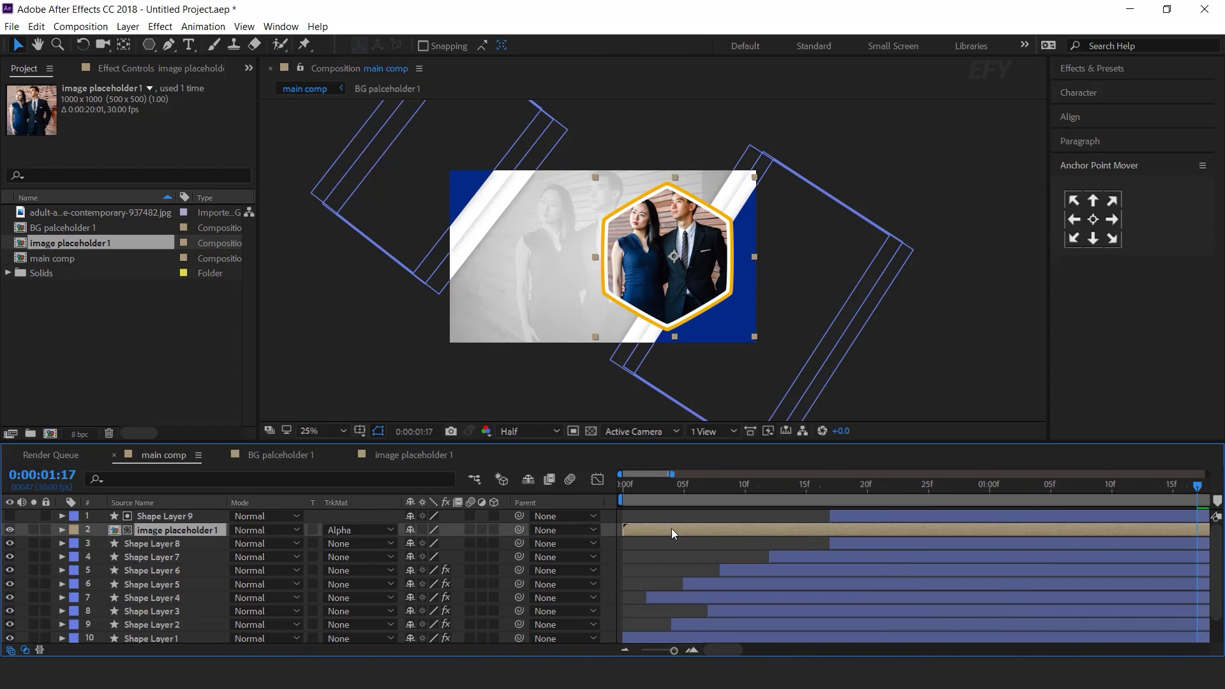
left_click(832, 486)
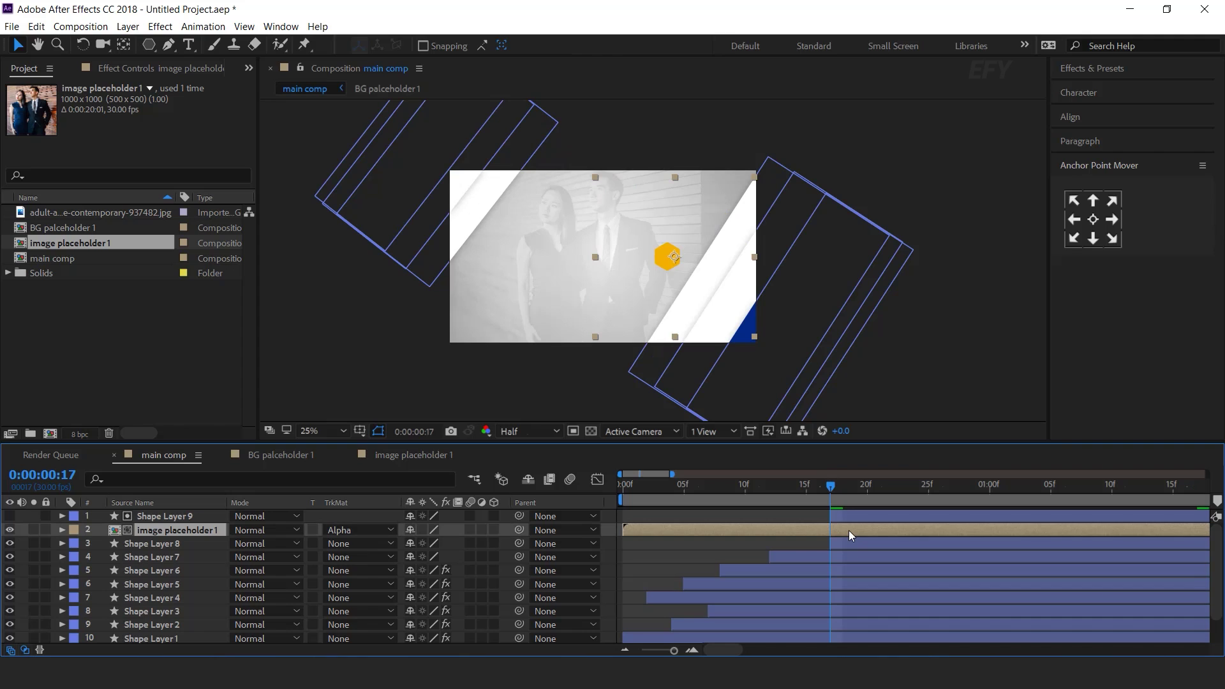
key("alt+bracketleft")
left_click(859, 516, "shift")
left_click_drag(856, 532, 883, 530)
key("minus")
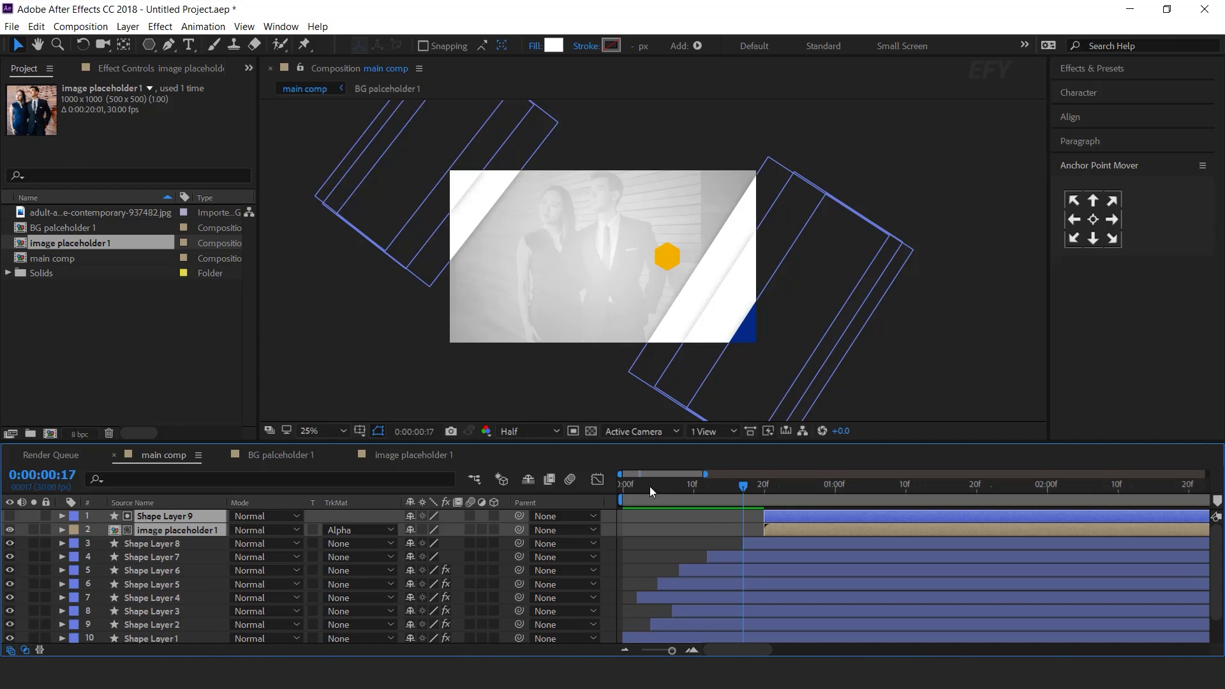
Preview main comp from the beginning and again from 0:00:00:10 to check the hexagon and photo reveal.
left_click_drag(649, 486, 609, 526)
left_click(614, 547)
key("space")
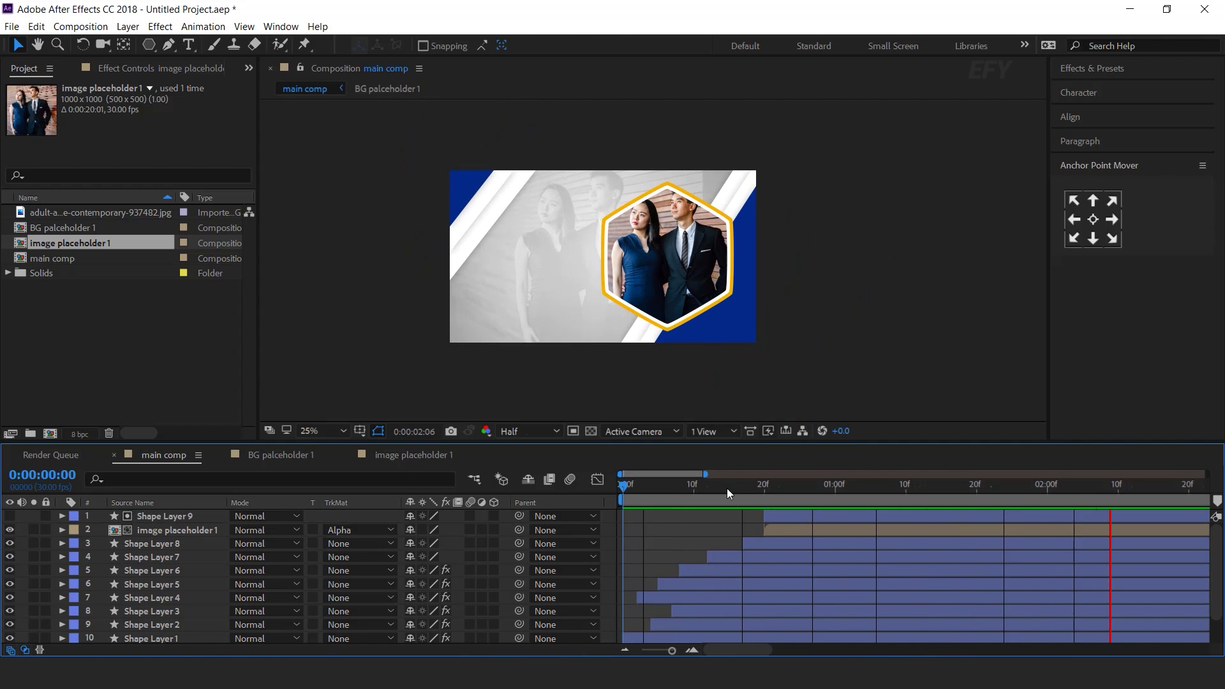
left_click(693, 486)
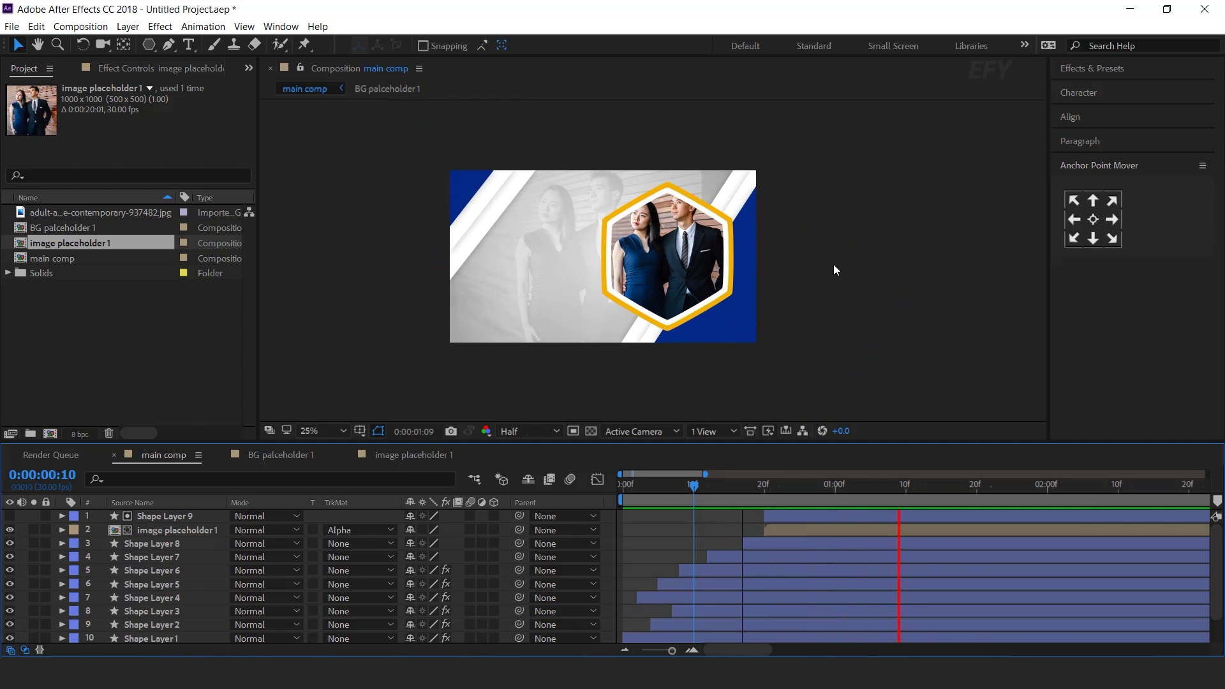
At 0:00:01:28, draw a small white hexagon over the lower-left corner of the orange-bordered hexagon.
left_click_drag(732, 488, 1033, 490)
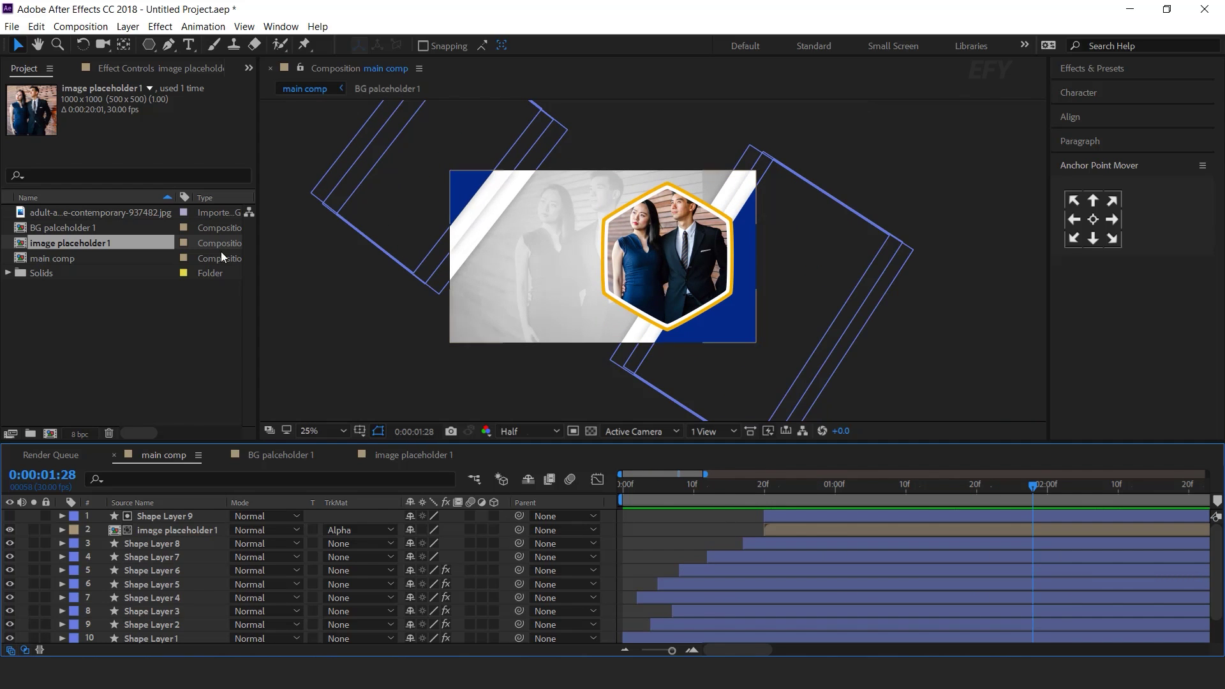
left_click(156, 384)
left_click(149, 45)
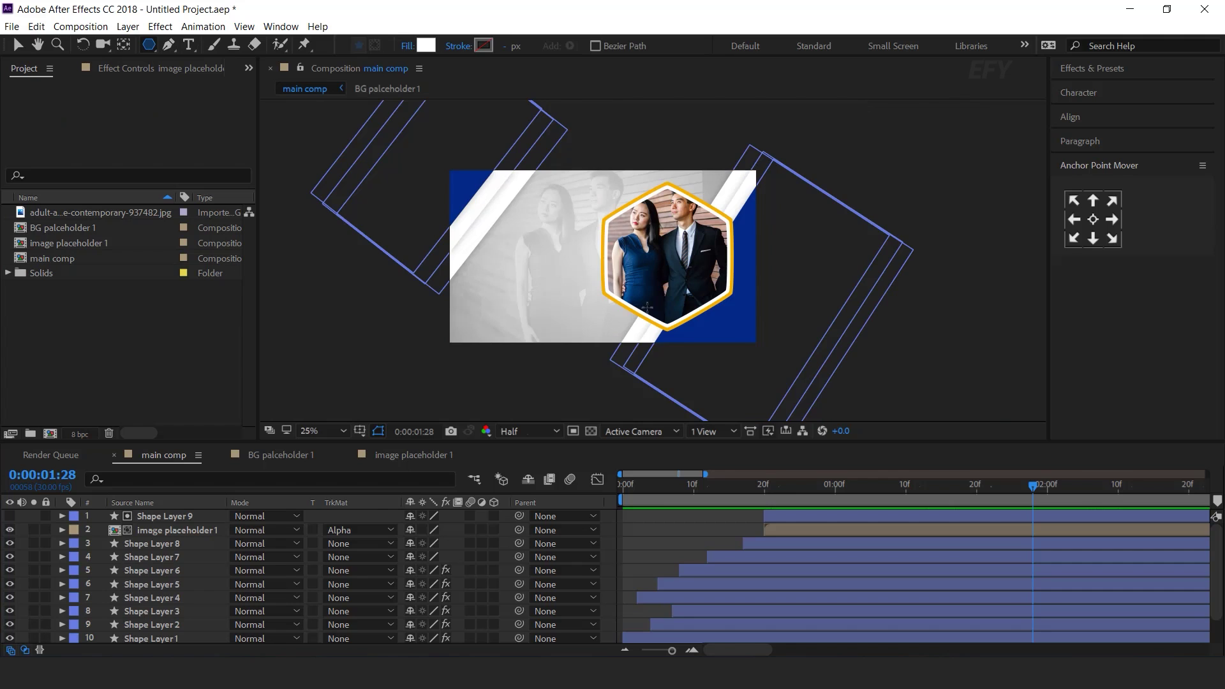
key("period")
mouse_move(526, 332)
left_mouse_down()
mouse_move(563, 372)
mouse_move(541, 350)
mouse_move(627, 372)
mouse_move(636, 361)
left_mouse_up()
key("v")
Keyframe the small hexagon's scale at 0% at 0:00:00:00 and 100% at 0:00:01:00.
left_click(625, 484)
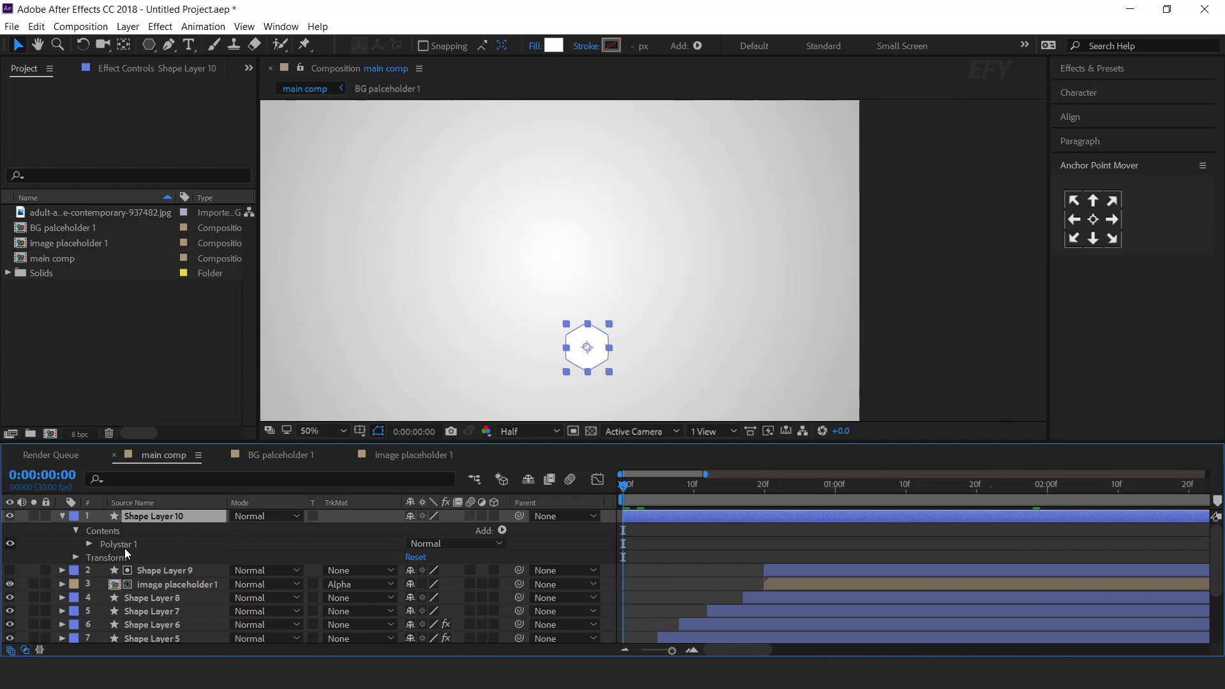
key("s")
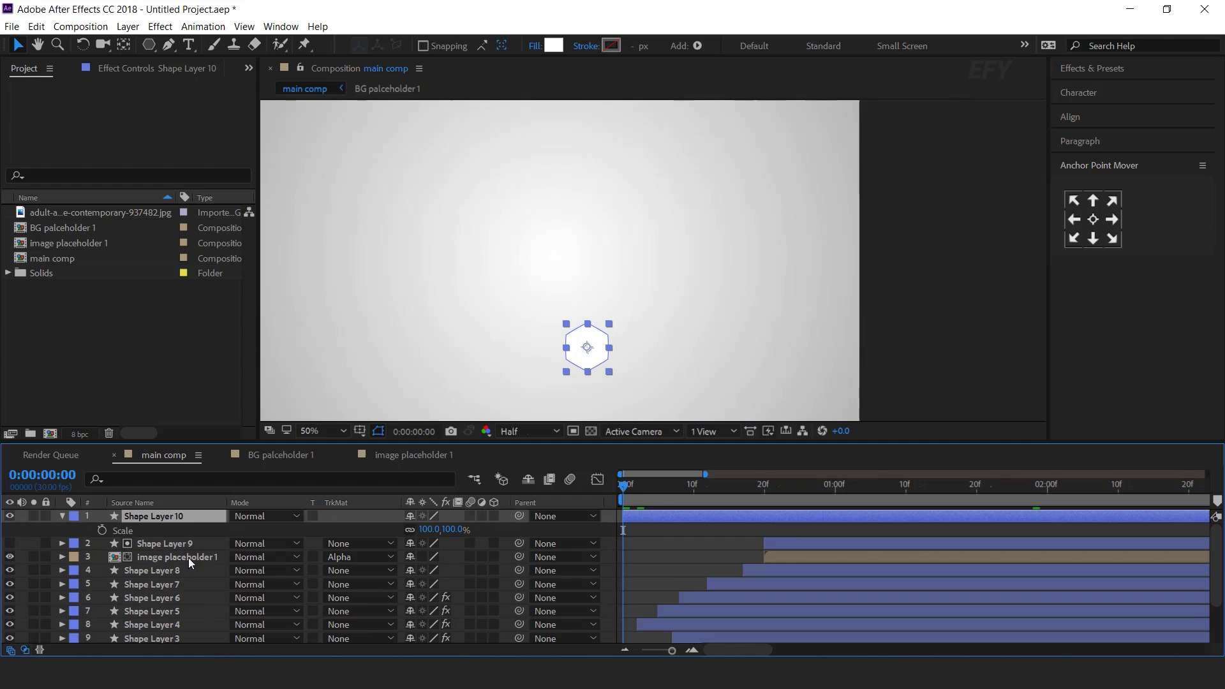
left_click(102, 529)
left_click(453, 529)
type("0")
key("Return")
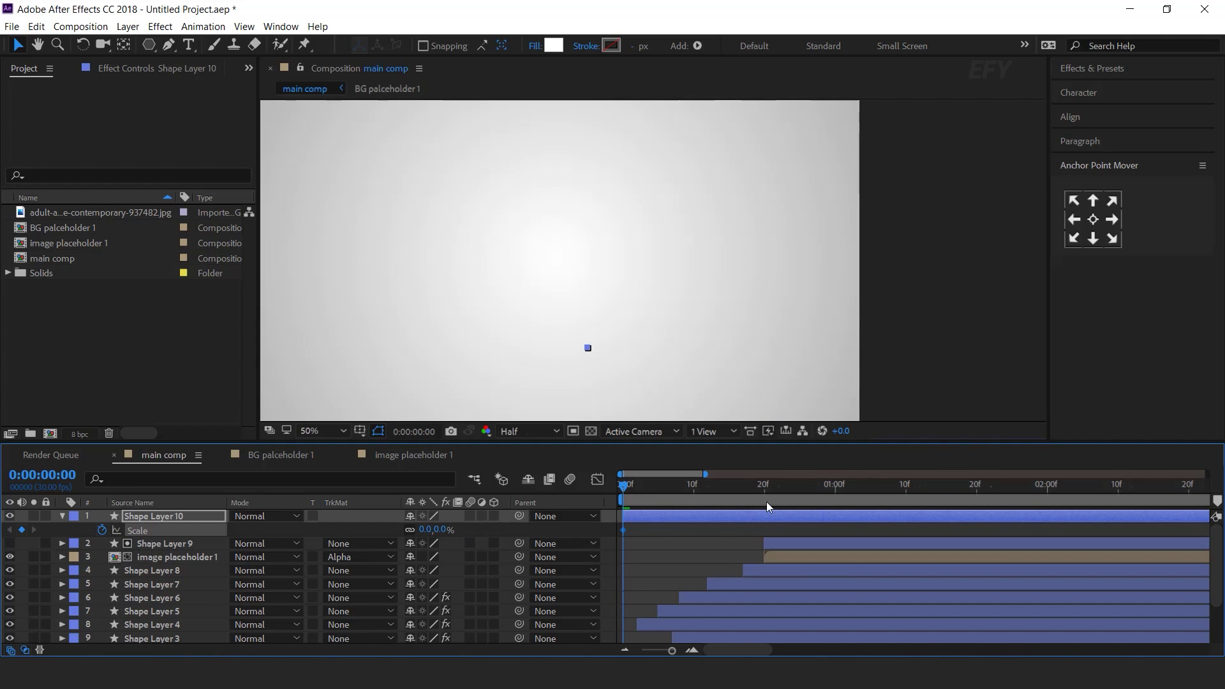
left_click_drag(682, 489, 837, 486)
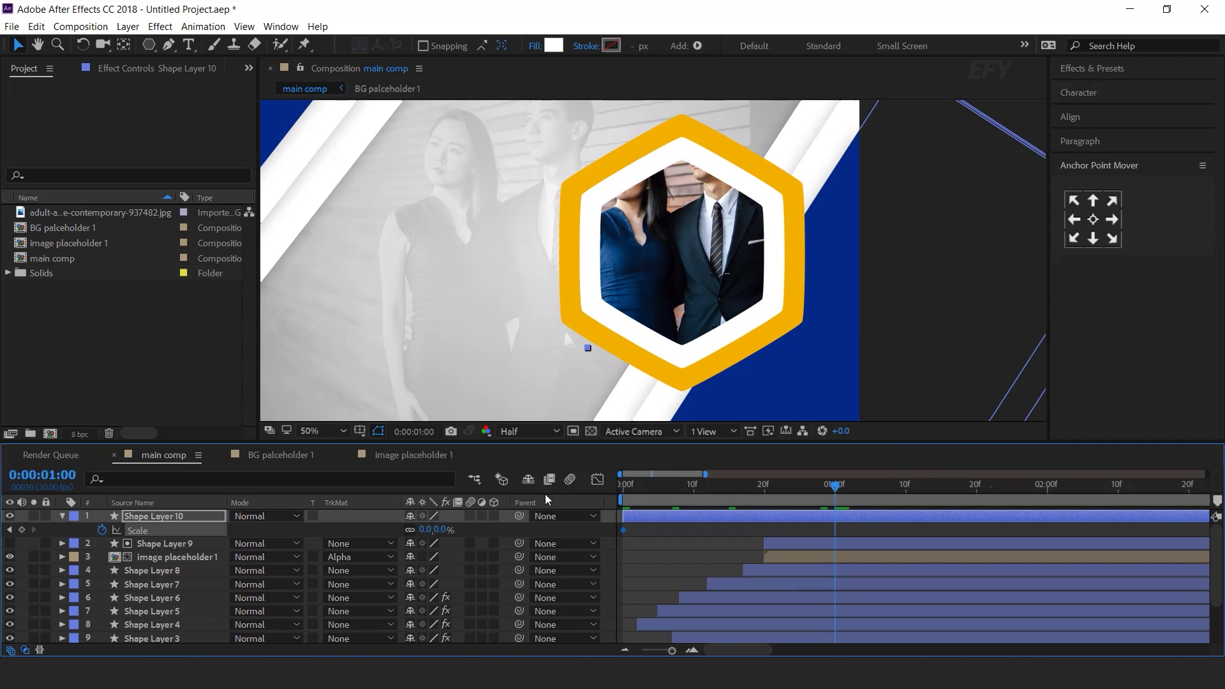
left_click(441, 529)
type("100")
key("Return")
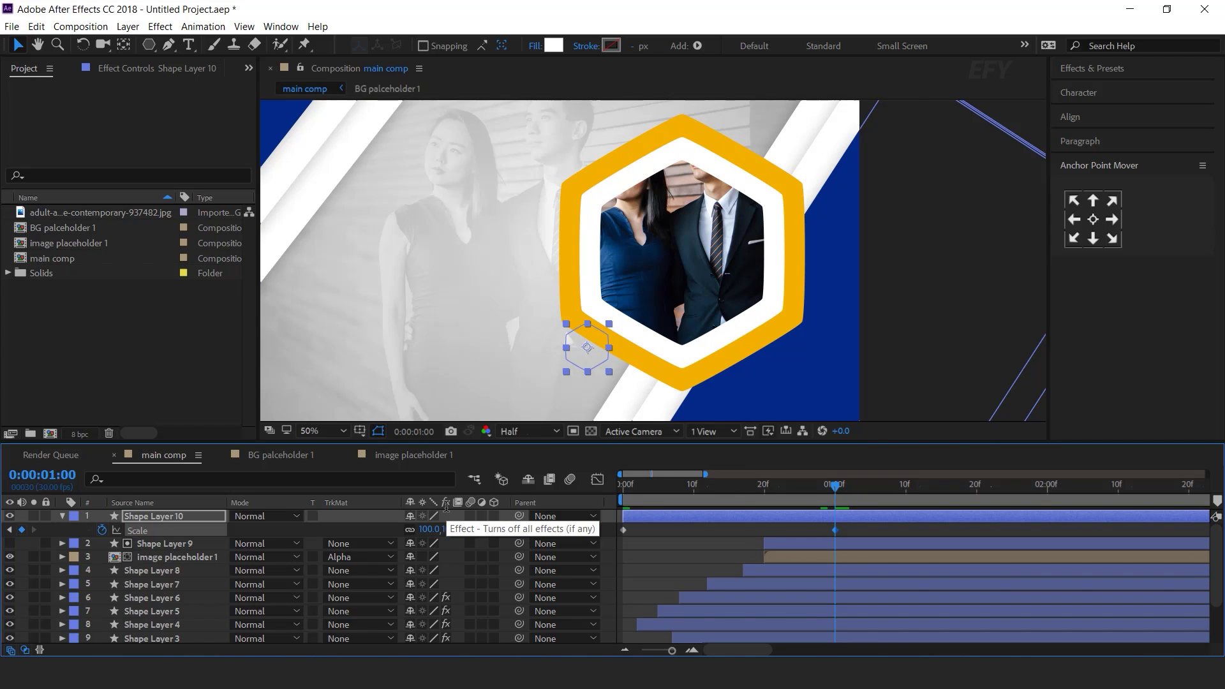
Apply Easy Ease to both scale keyframes and stretch the last keyframe's incoming speed handle almost to the first keyframe.
left_click_drag(852, 532, 616, 531)
right_click(624, 529)
mouse_move(759, 529)
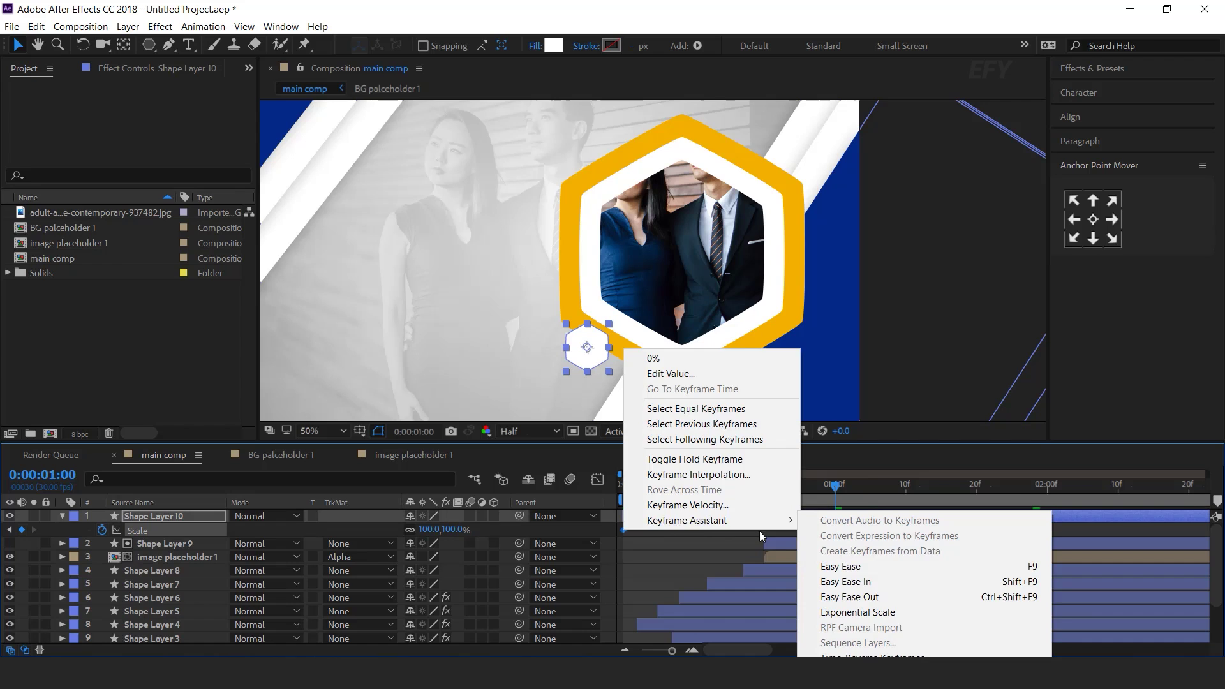
left_click(840, 566)
left_click(597, 479)
left_click(835, 611)
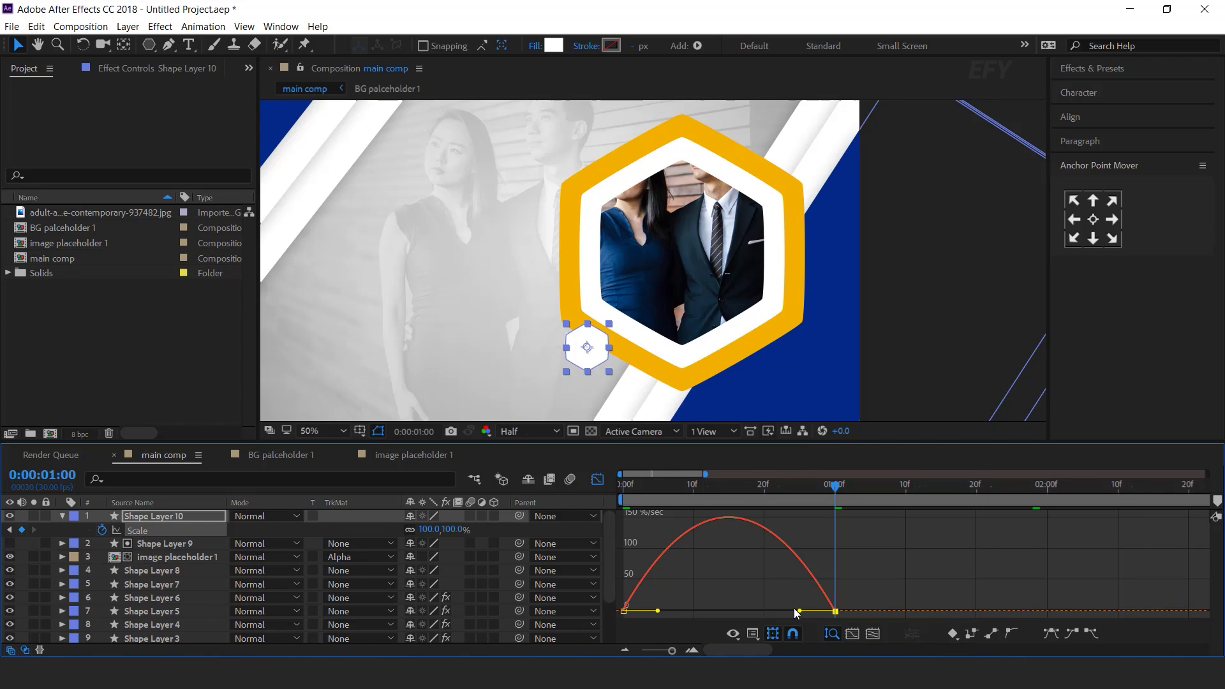
left_click_drag(800, 611, 638, 611)
left_click(597, 479)
Shift the small hexagon layer to start at about 0:00:00:25 and preview its entrance.
left_click_drag(656, 515, 836, 523)
left_click(730, 487)
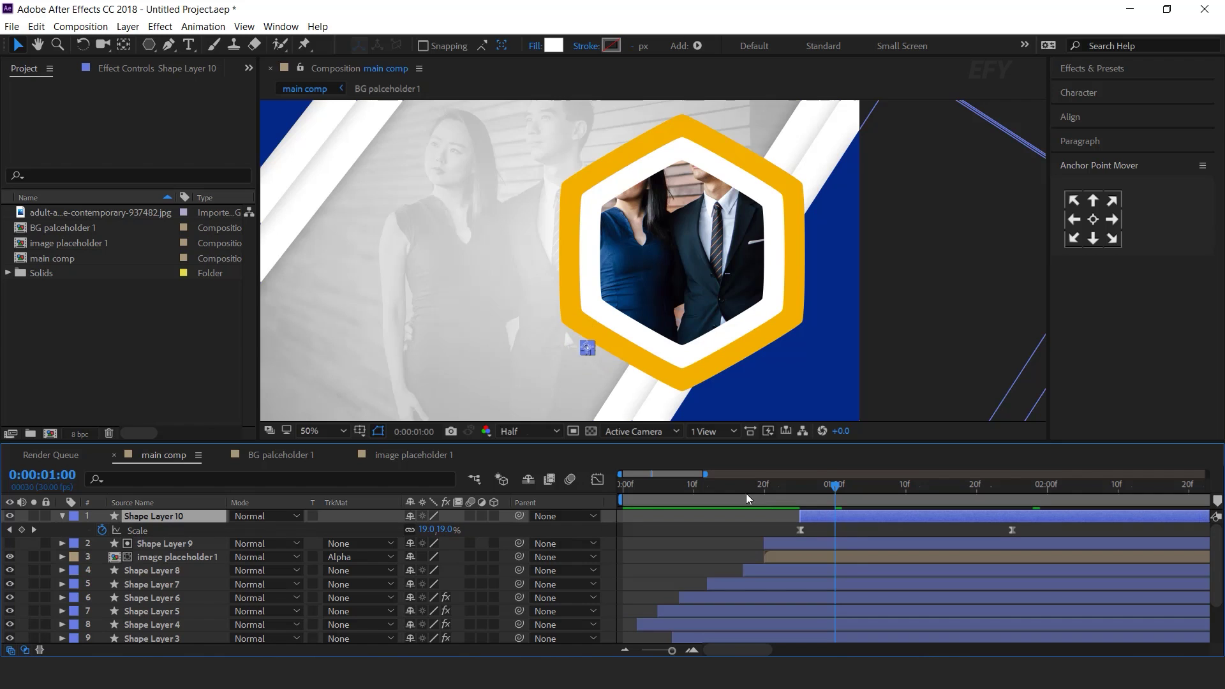
key("space")
Add the expression time*20 to the small hexagon's rotation and preview the spin.
left_click_drag(783, 491, 995, 498)
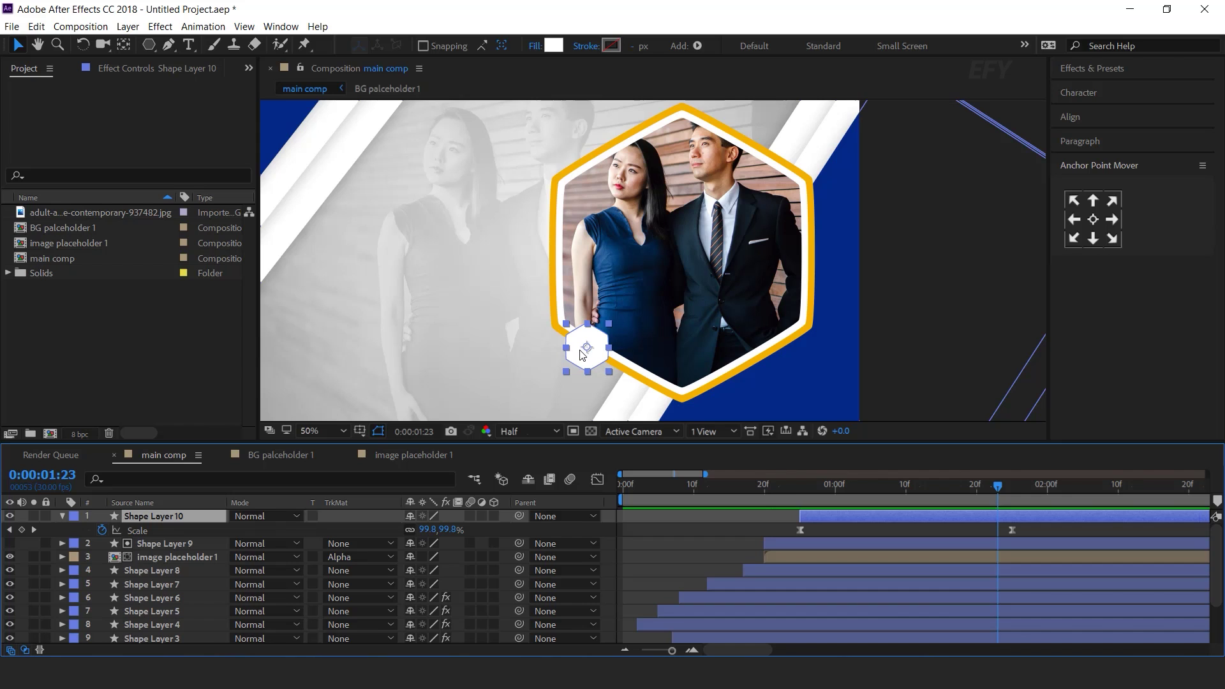
key("r")
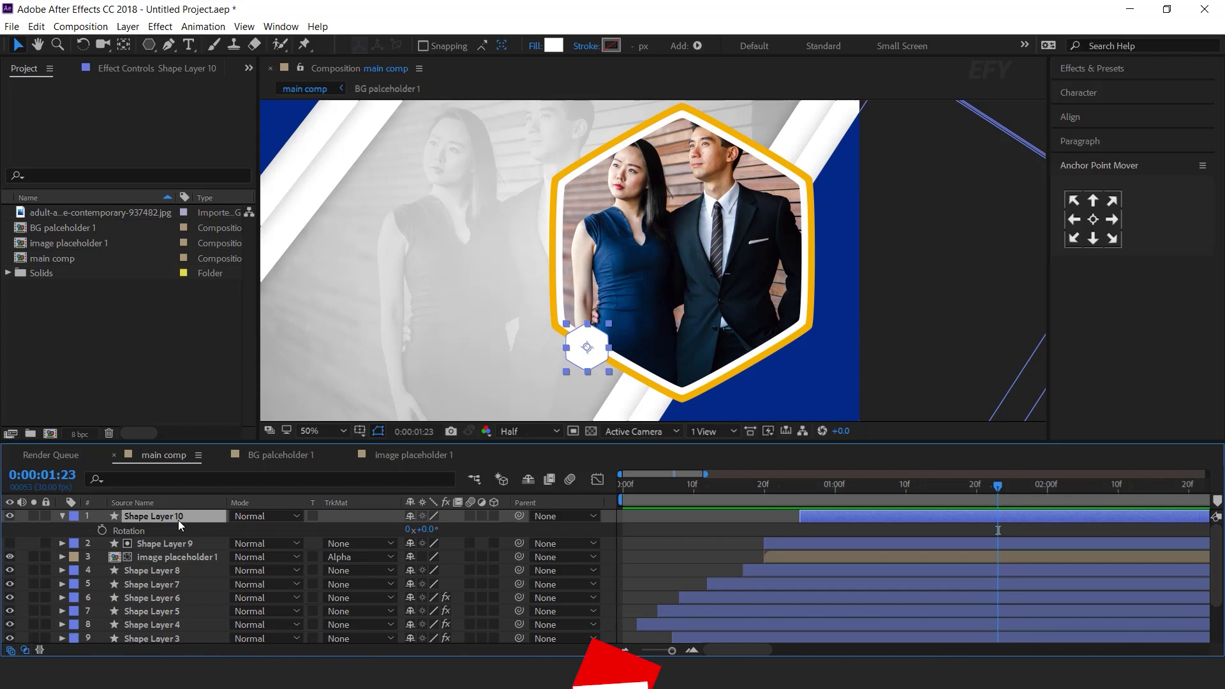
left_click(102, 530, "alt")
type("time*2")
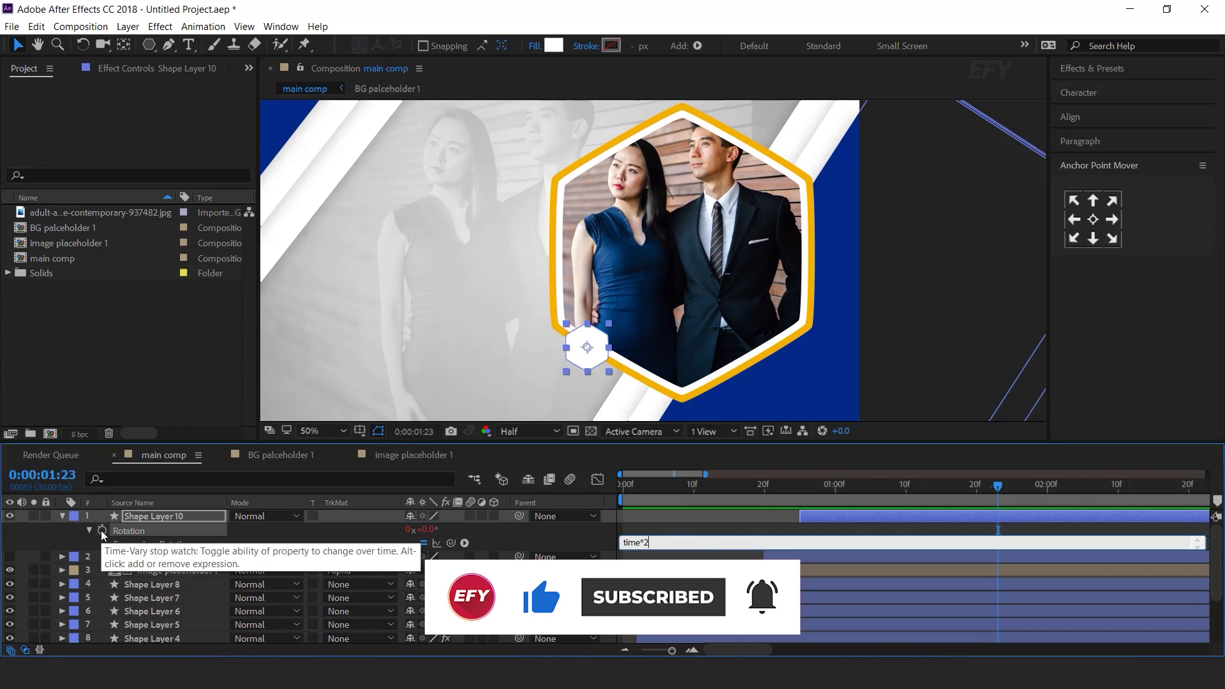
type("0")
key("KP_Enter")
left_click(785, 488)
key("space")
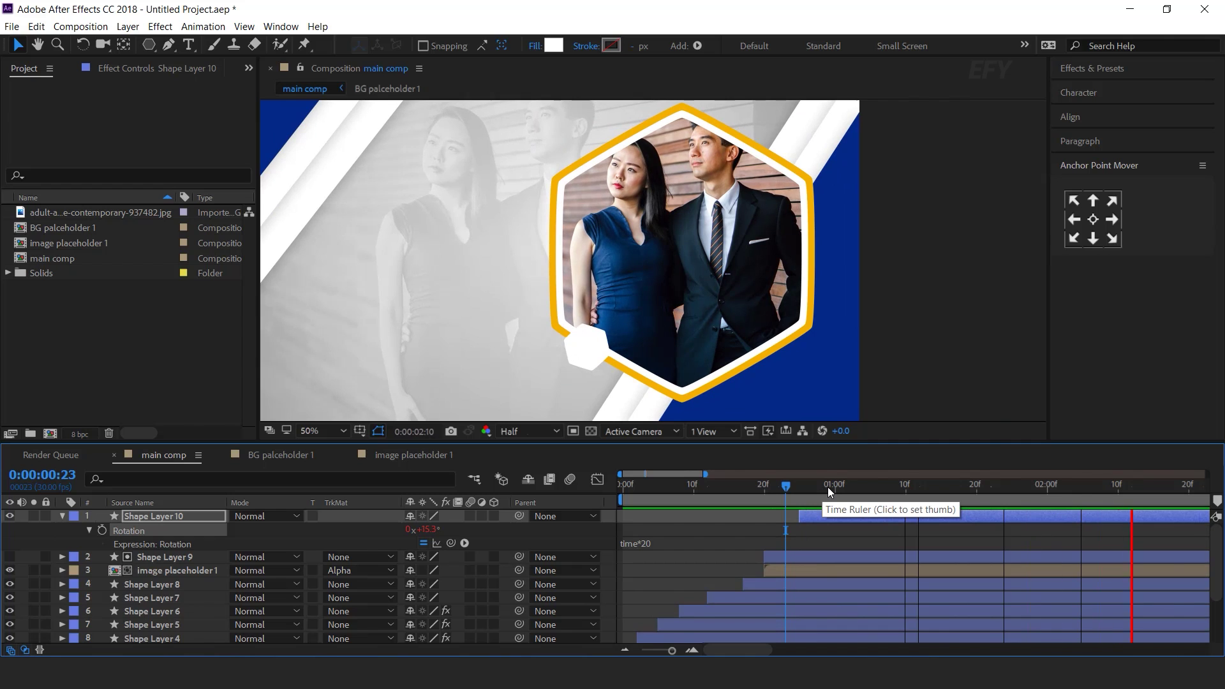
left_click(828, 488)
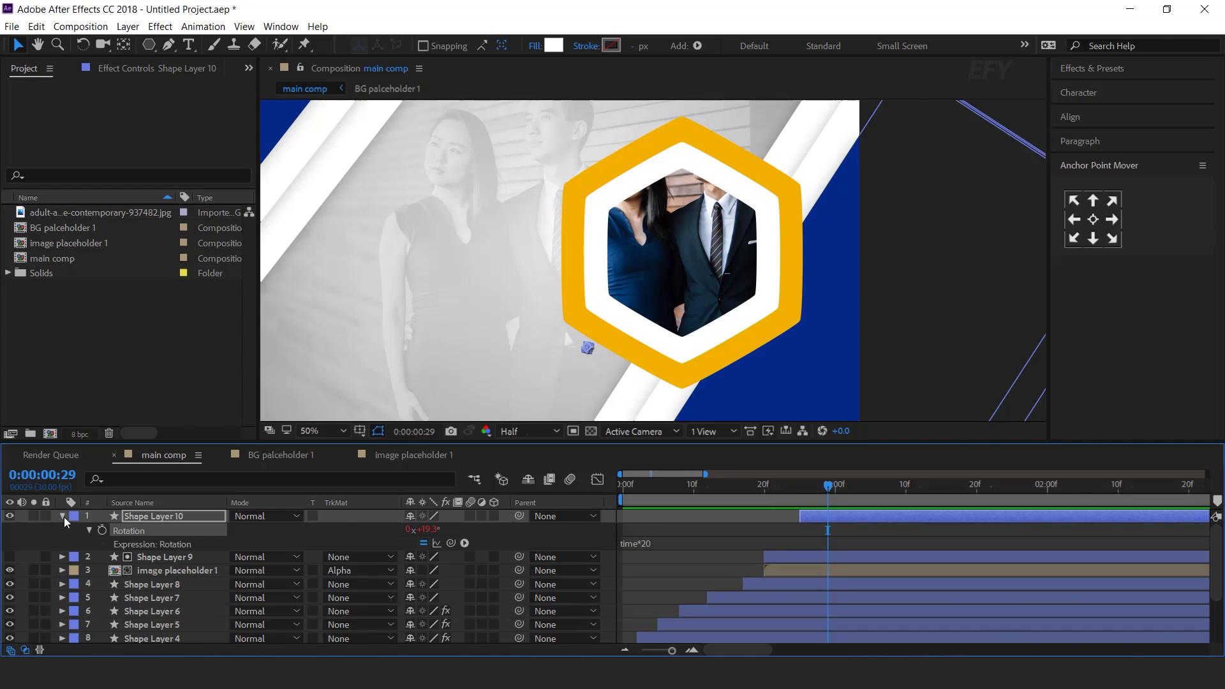
left_click(63, 518)
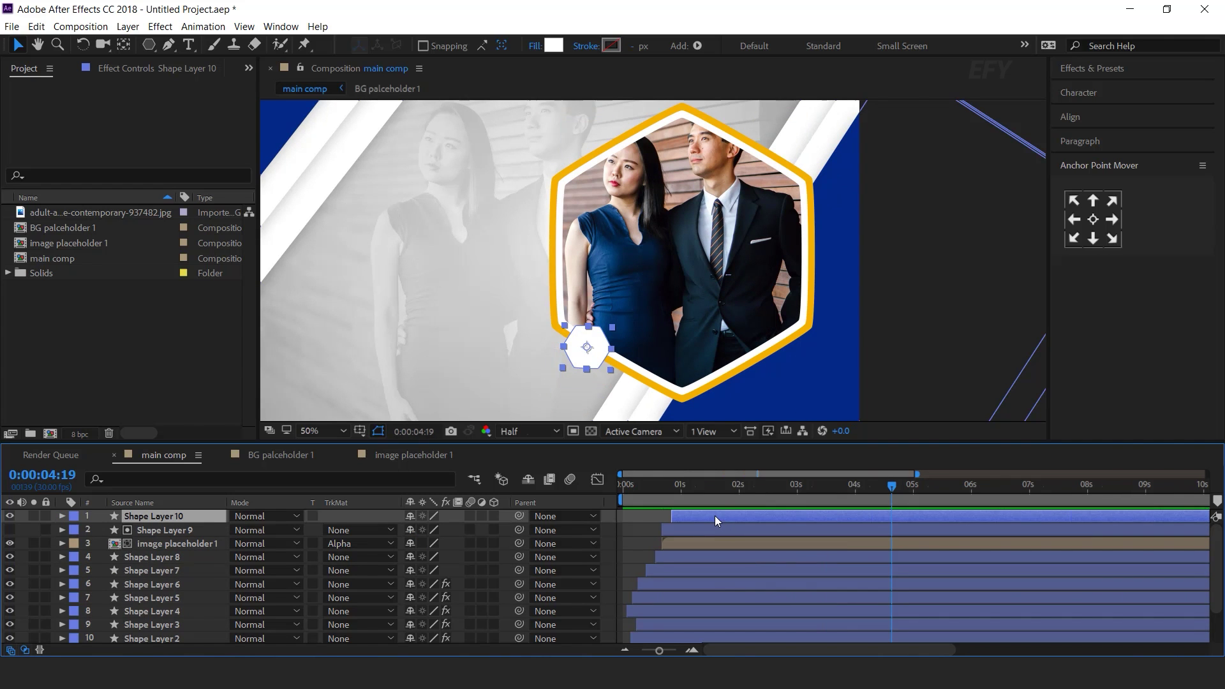
Duplicate the small hexagon onto the large hexagon's upper-right corner and shift the copy to start at about 0:00:01:01.
key("ctrl+d")
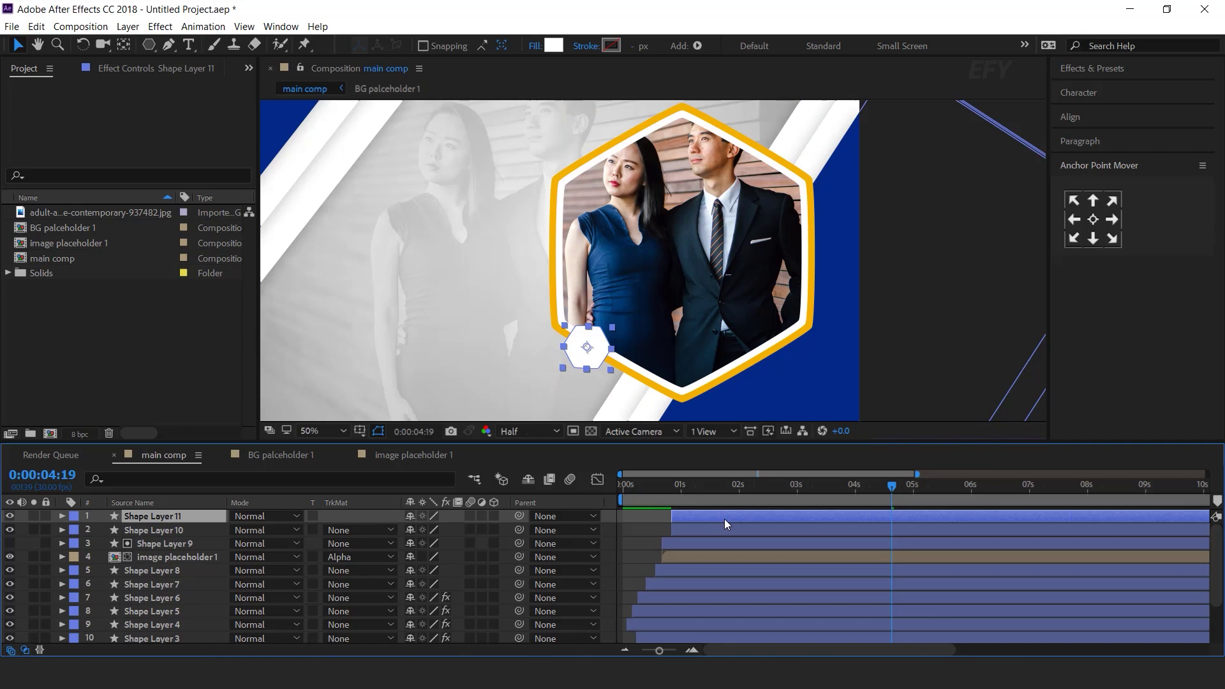
left_click_drag(587, 354, 796, 171)
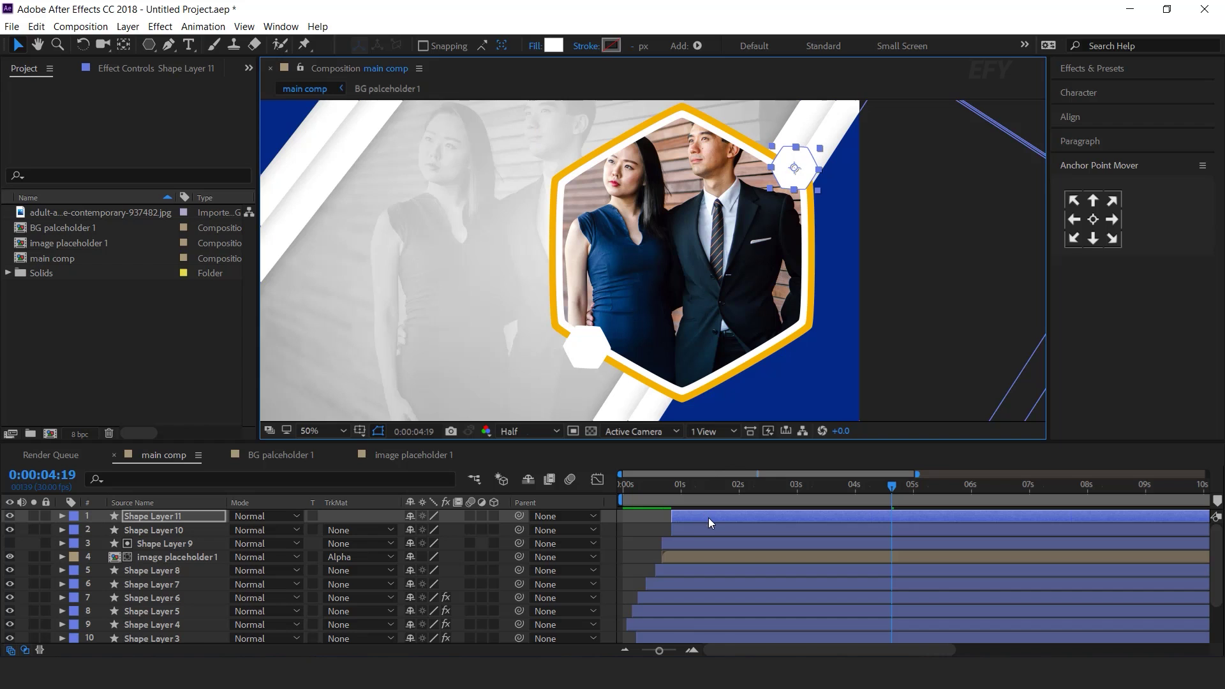
left_click_drag(708, 518, 720, 515)
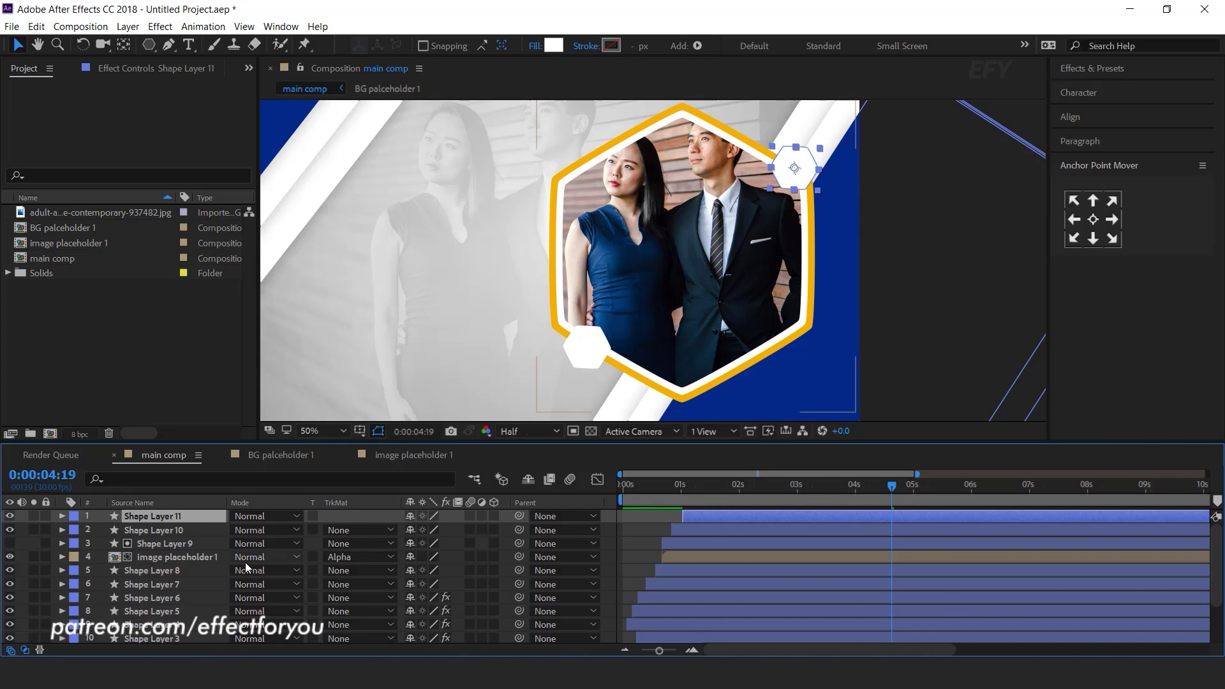
Set the duplicated small hexagon's scale keyframe at 0:00:02:01 to 110%.
key("s")
left_click(10, 530)
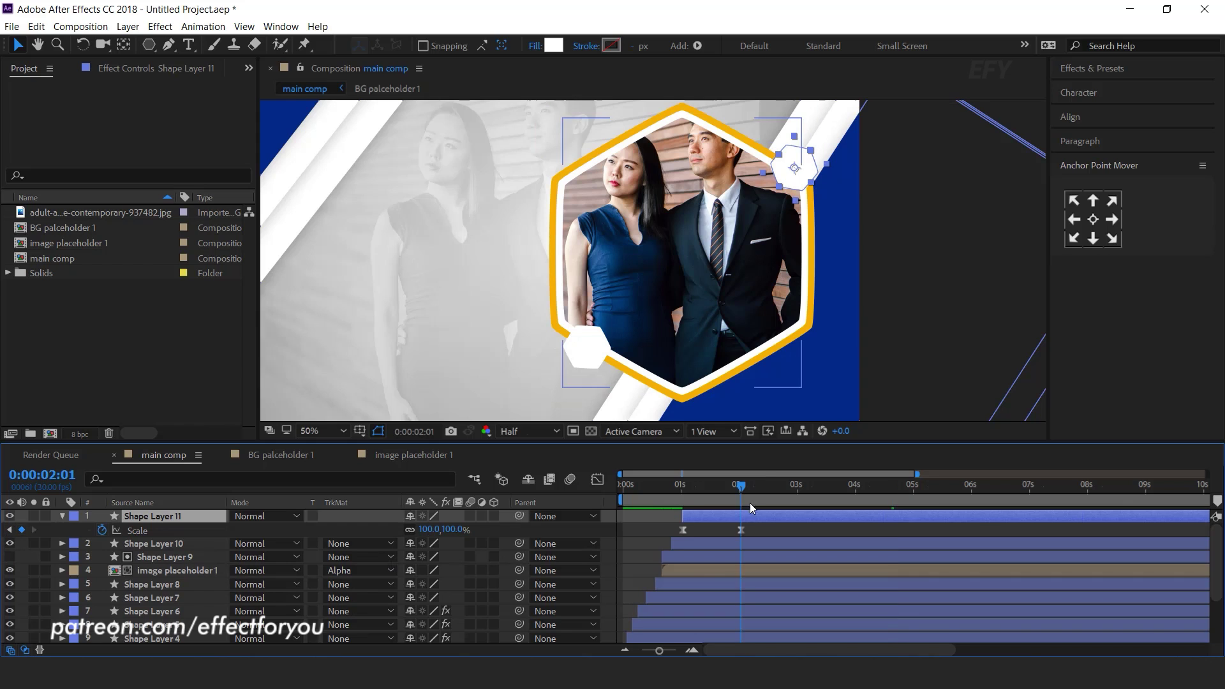
left_click(456, 530)
type("110")
key("Return")
key("u")
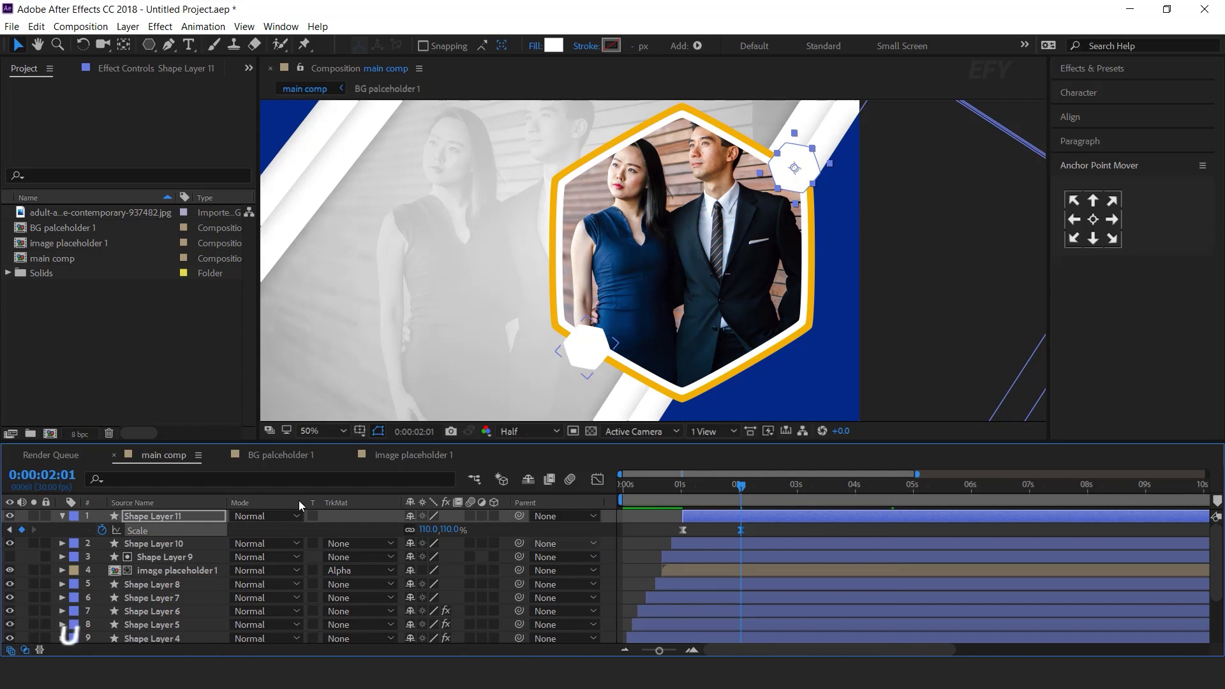
left_click(62, 516)
Change the fill of Shape Layer 11 to the blue 042A87 sampled from the corner shape.
left_click(171, 518)
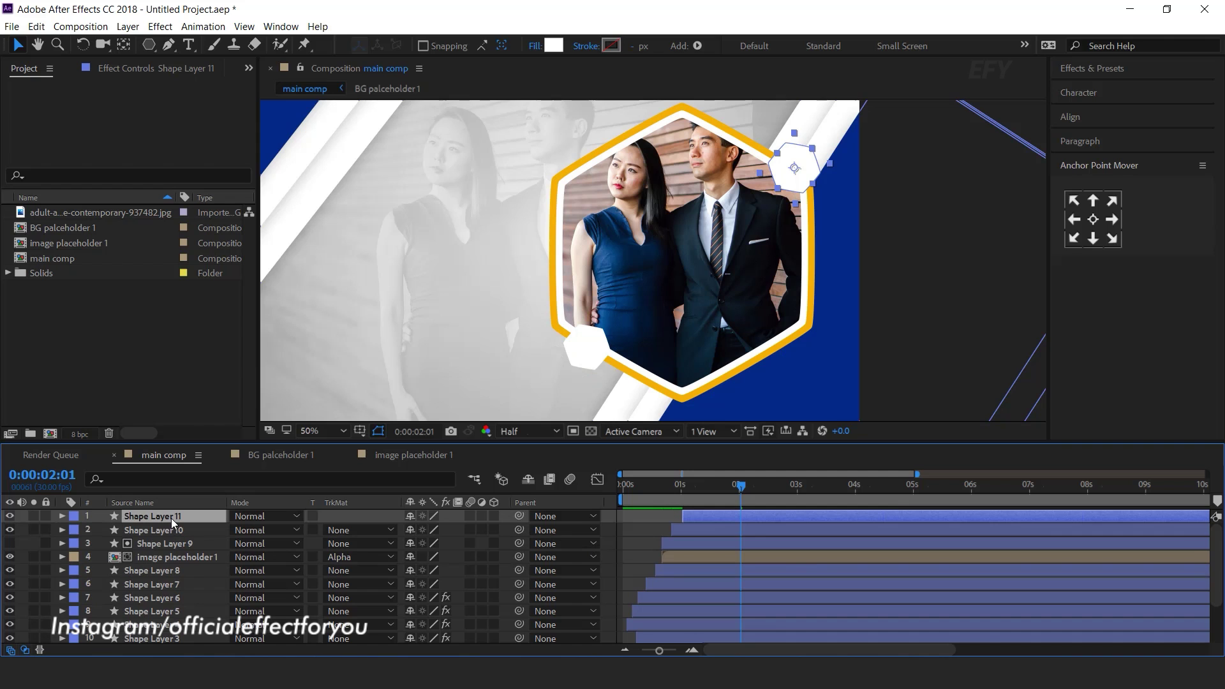
left_click(554, 45)
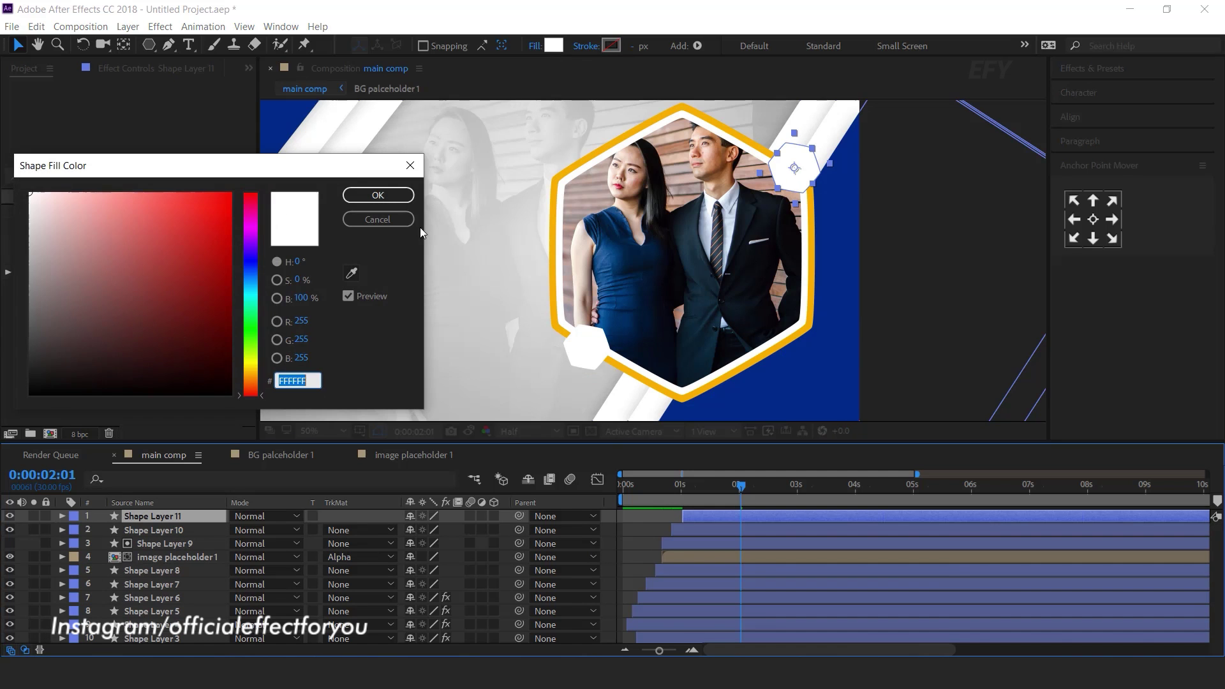
left_click(351, 273)
left_click(801, 384)
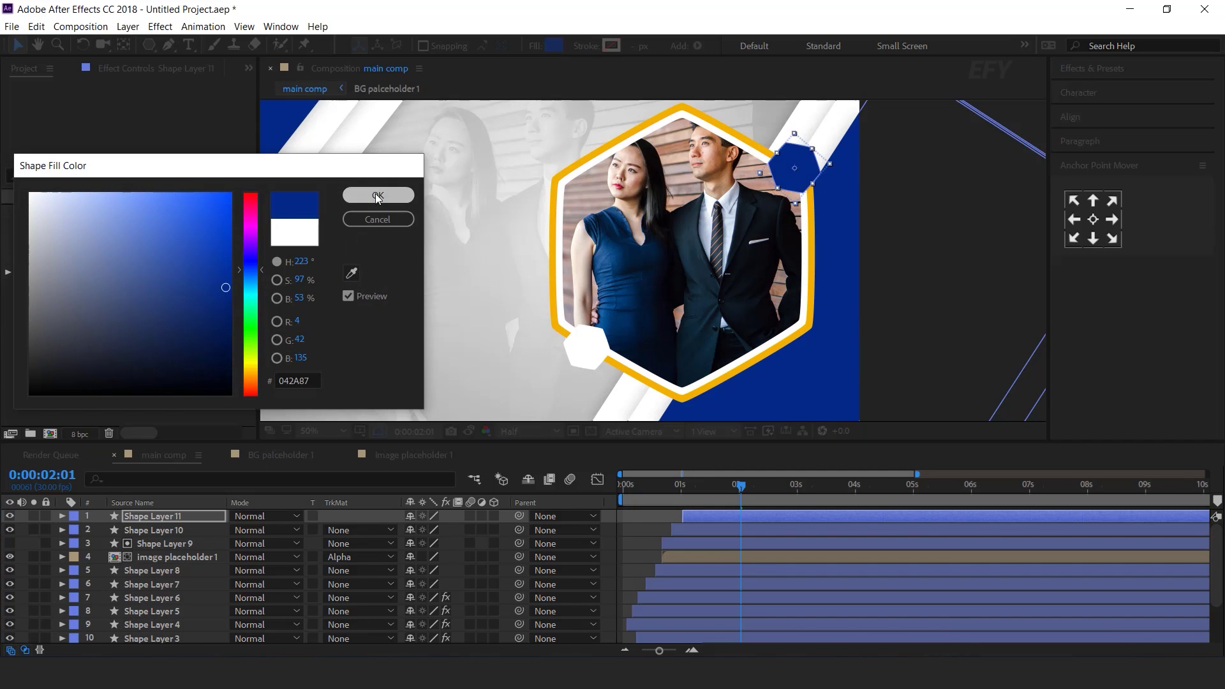
left_click(377, 195)
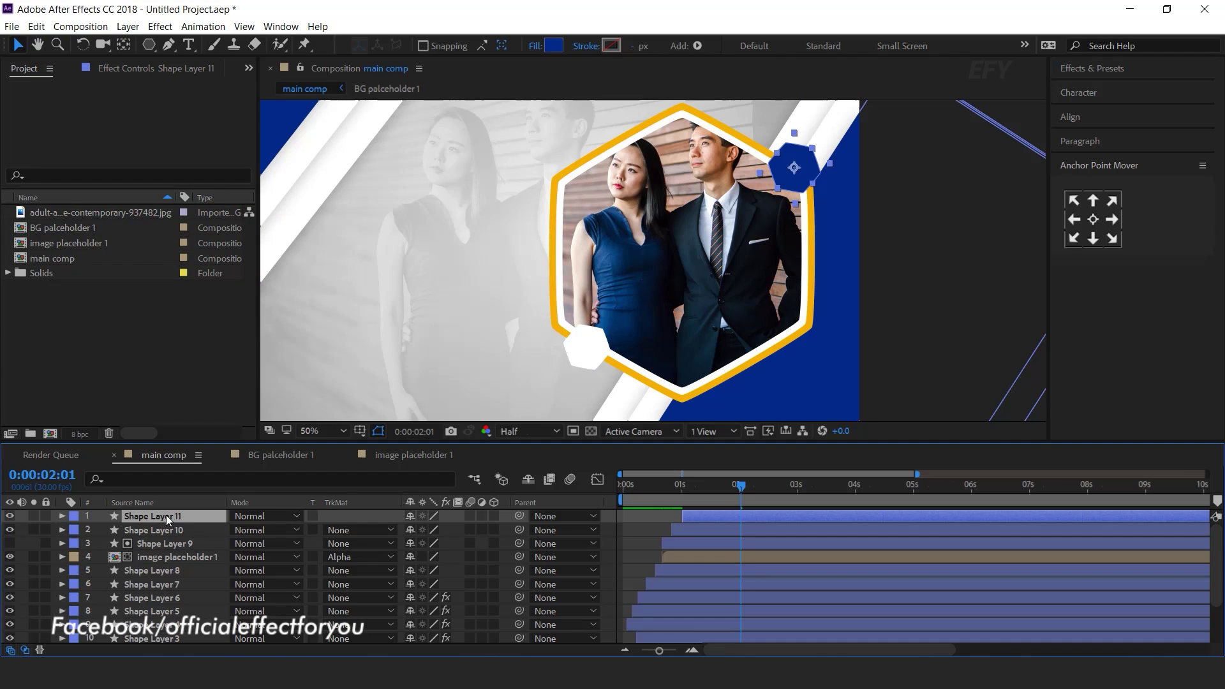
Duplicate Shape Layer 11 and set the copy's scale keyframe at 0:00:02:01 to 90%.
key("ctrl+d")
key("u")
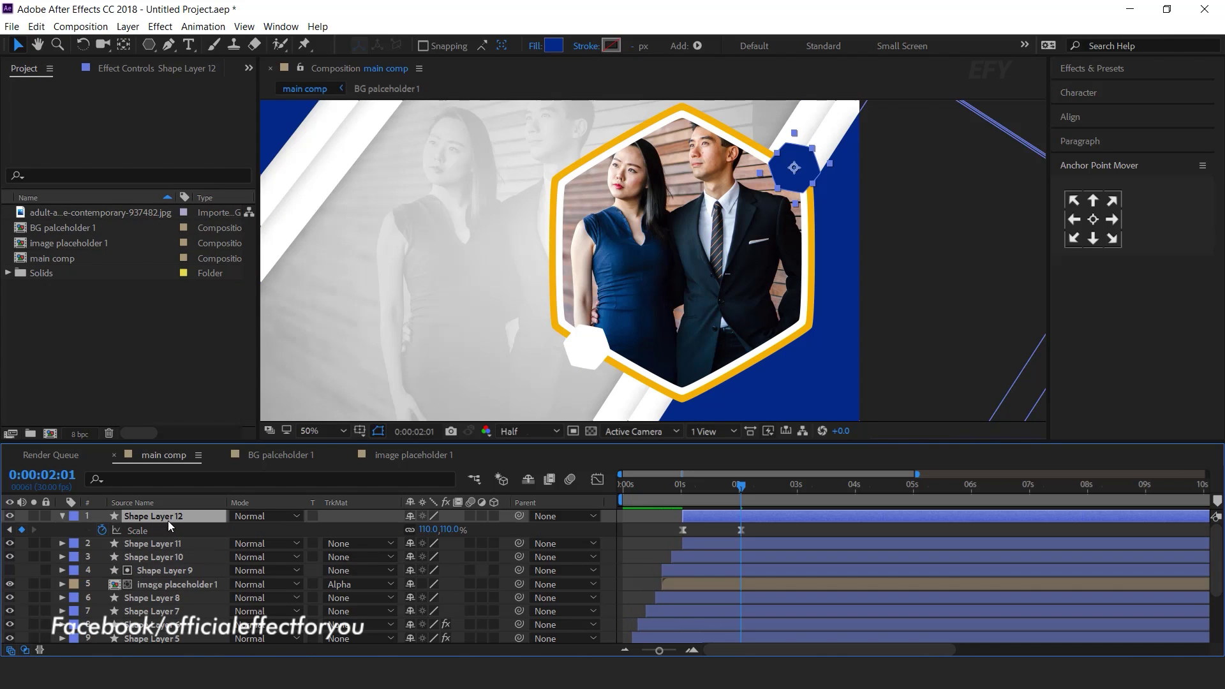
type("90")
key("Return")
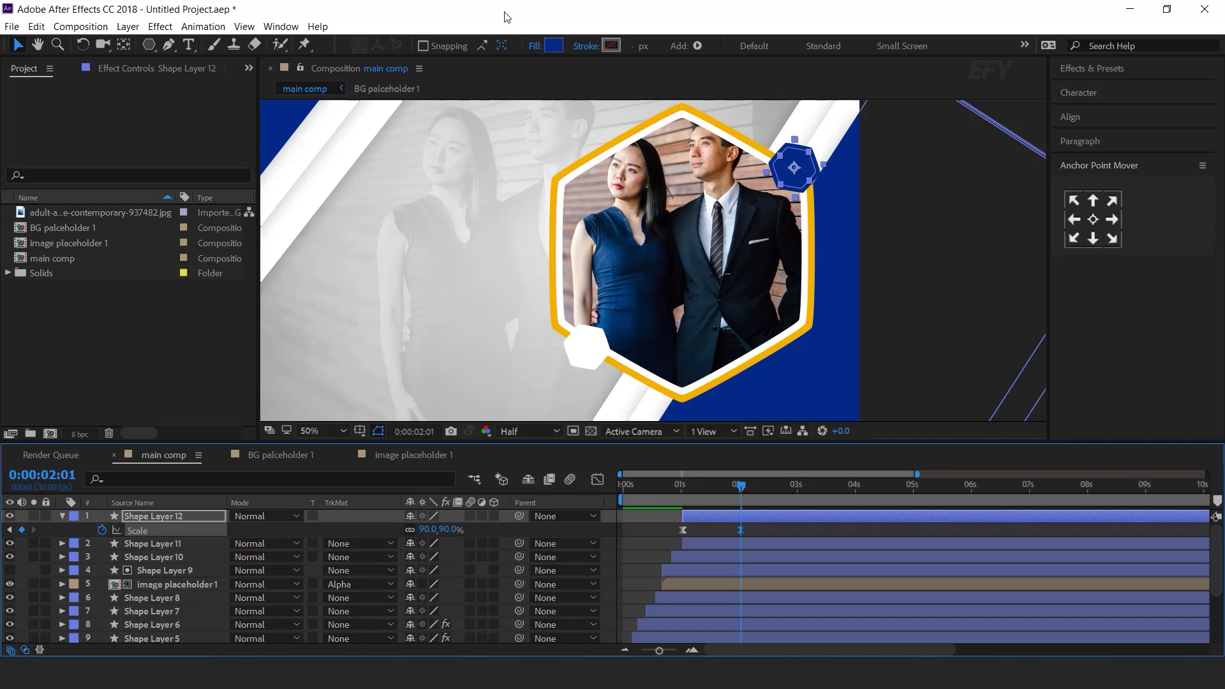
Give Shape Layer 12 no fill and a white 5 px stroke, and preview the animation.
left_click(536, 46)
left_click(192, 109)
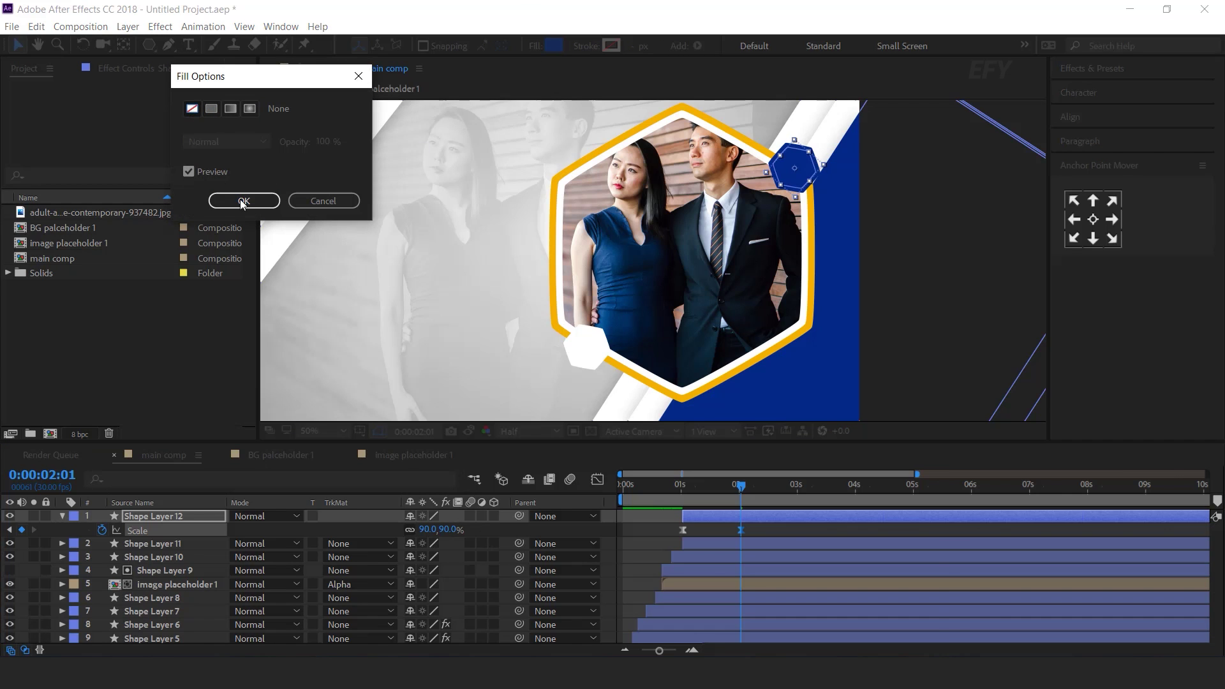
key("Return")
left_click(636, 45)
type("5")
key("Return")
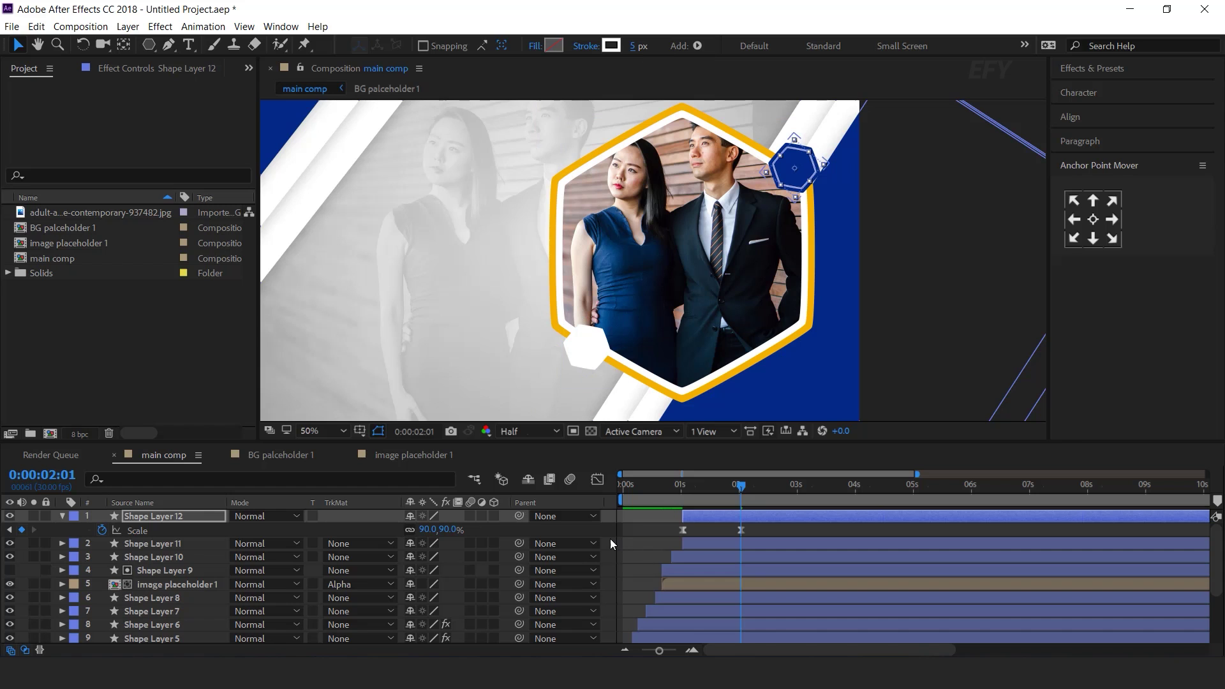
left_click(610, 544)
left_click(672, 490)
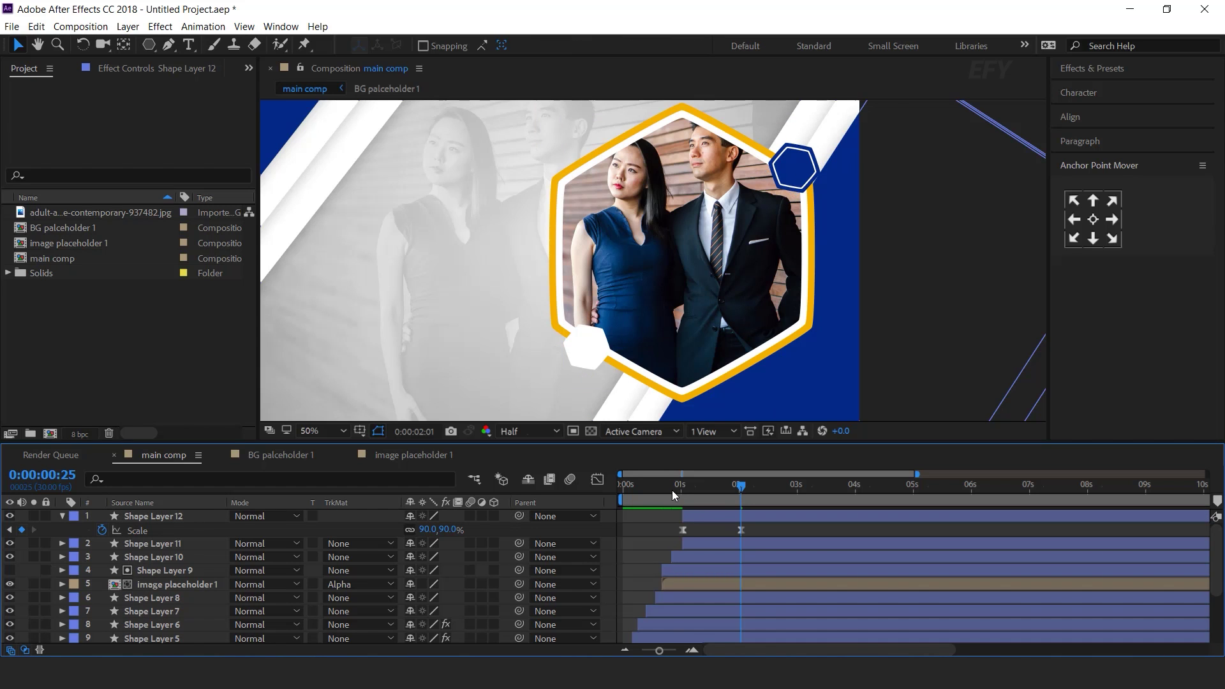
key("space")
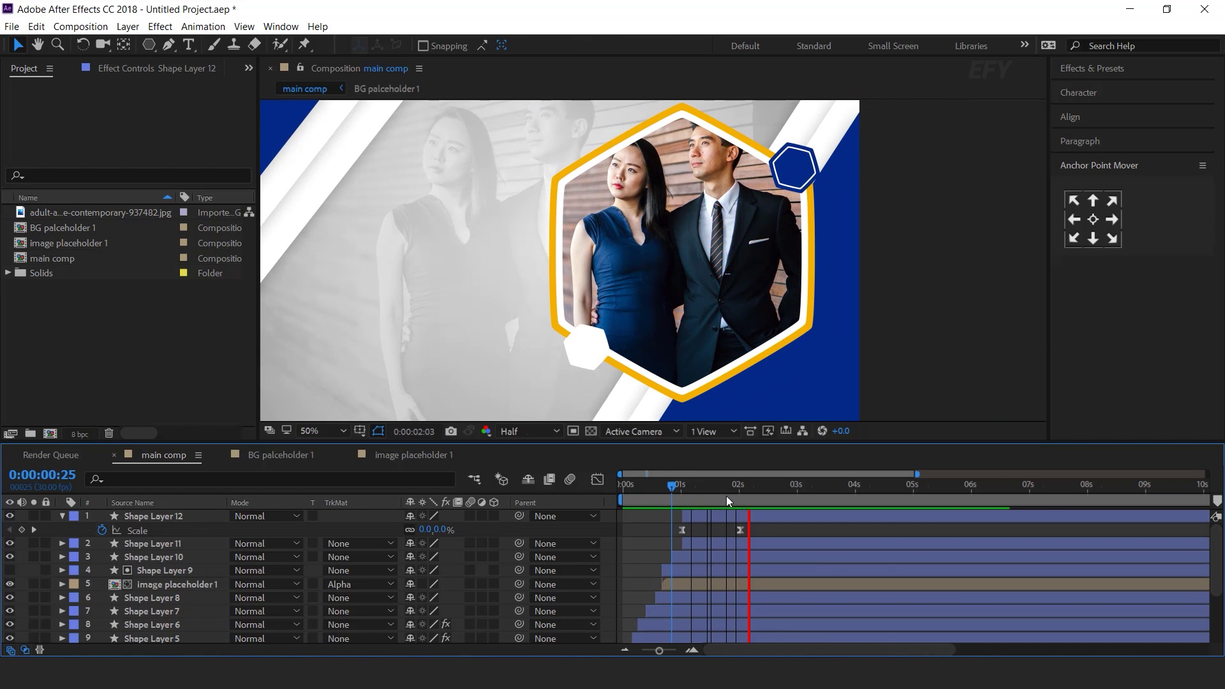
Change the rotation expression of Shape Layer 12 to time*-20 and preview the reversed spin.
left_click(731, 485)
left_click_drag(763, 484, 789, 486)
left_click(770, 520)
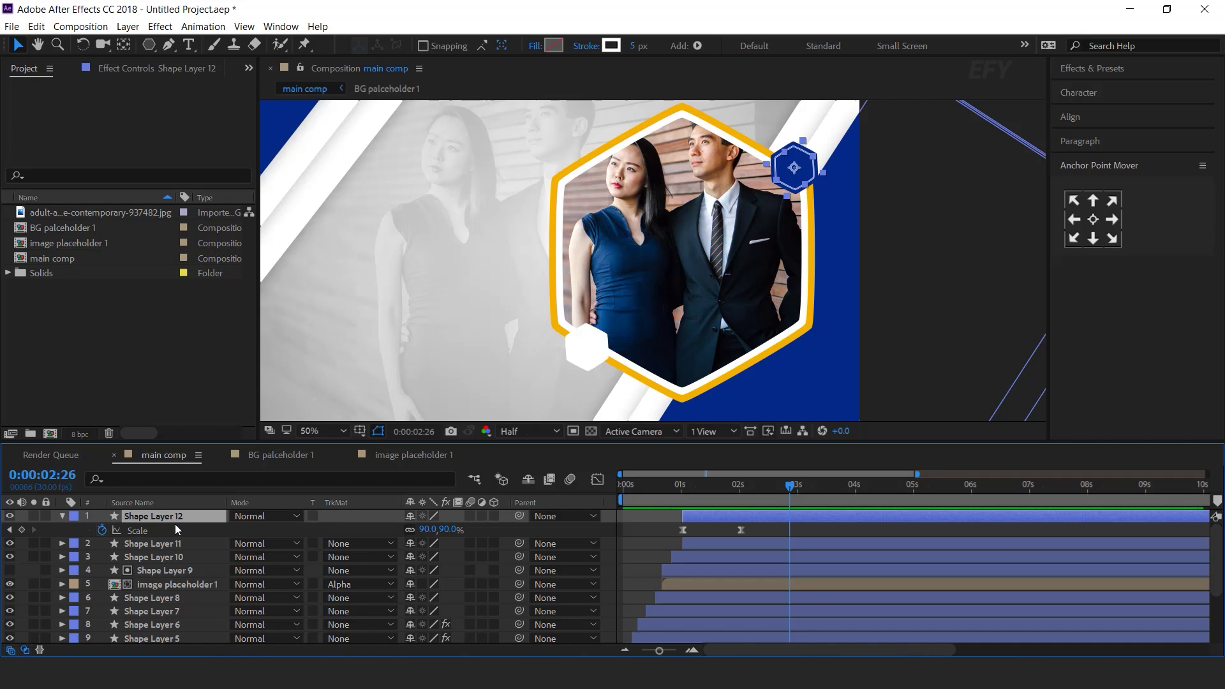
type("time*20")
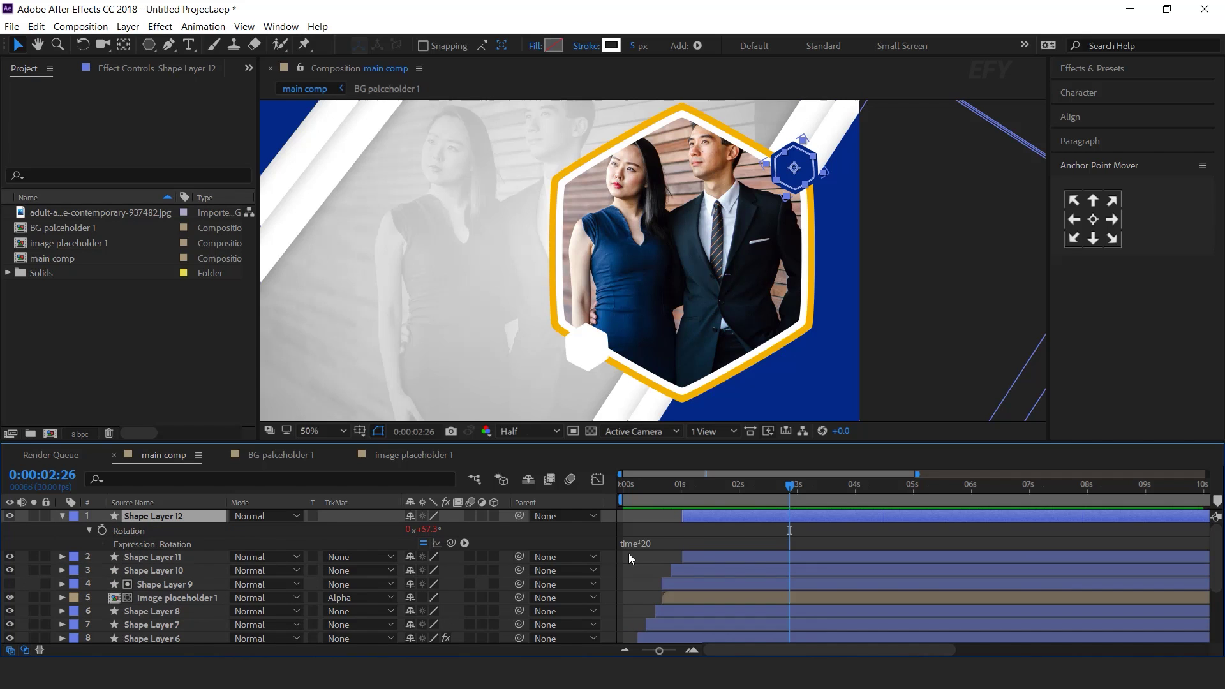
left_click(644, 543)
type("-")
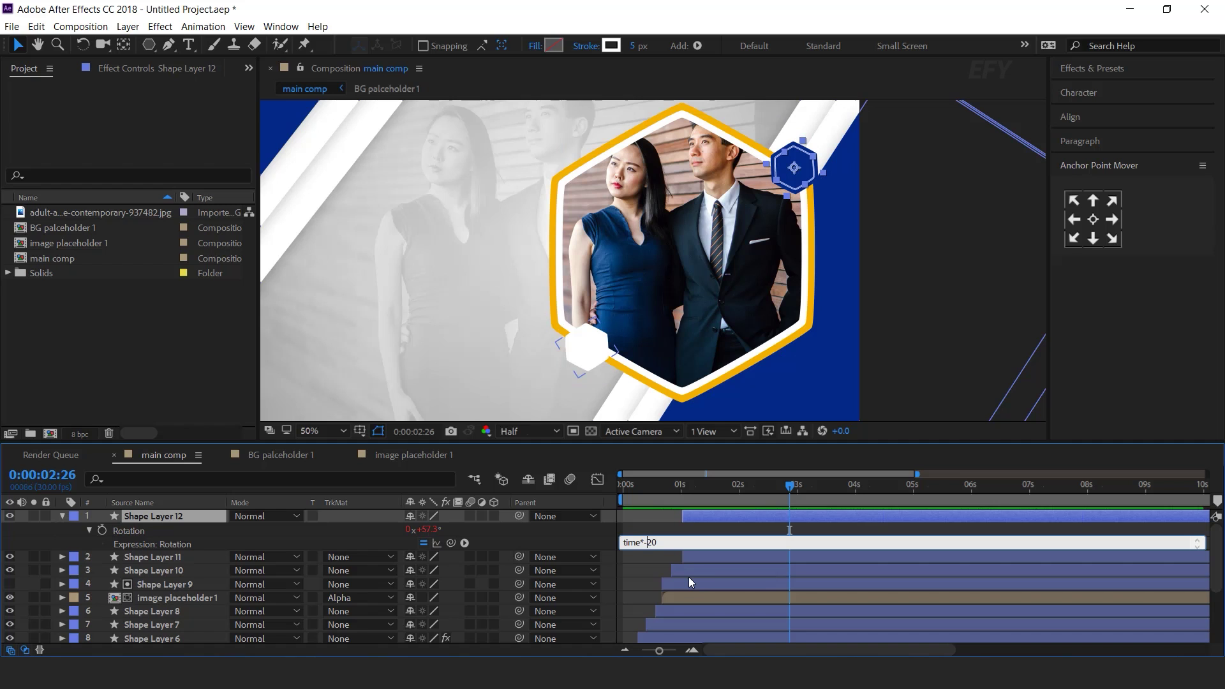
left_click(687, 576)
left_click(676, 488)
key("space")
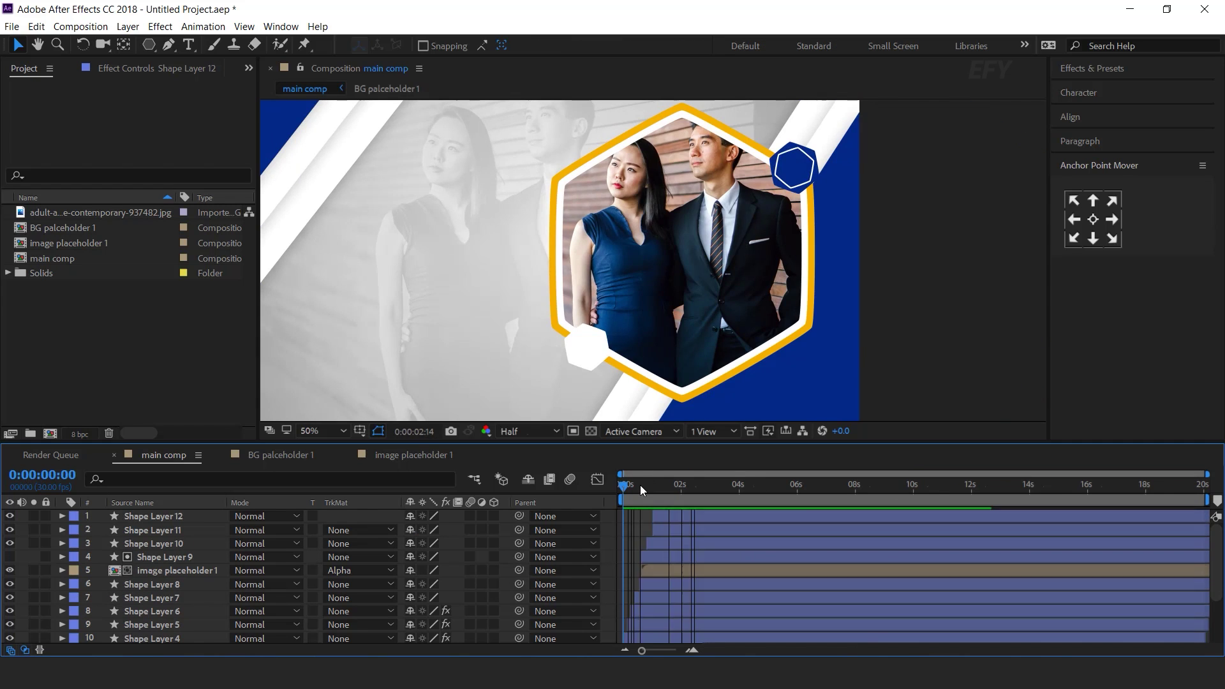
Stagger Shape Layer 11 to start at about 0:00:01:00 and Shape Layer 12 at about 0:00:01:04, and preview the scene.
left_click_drag(641, 484, 672, 491)
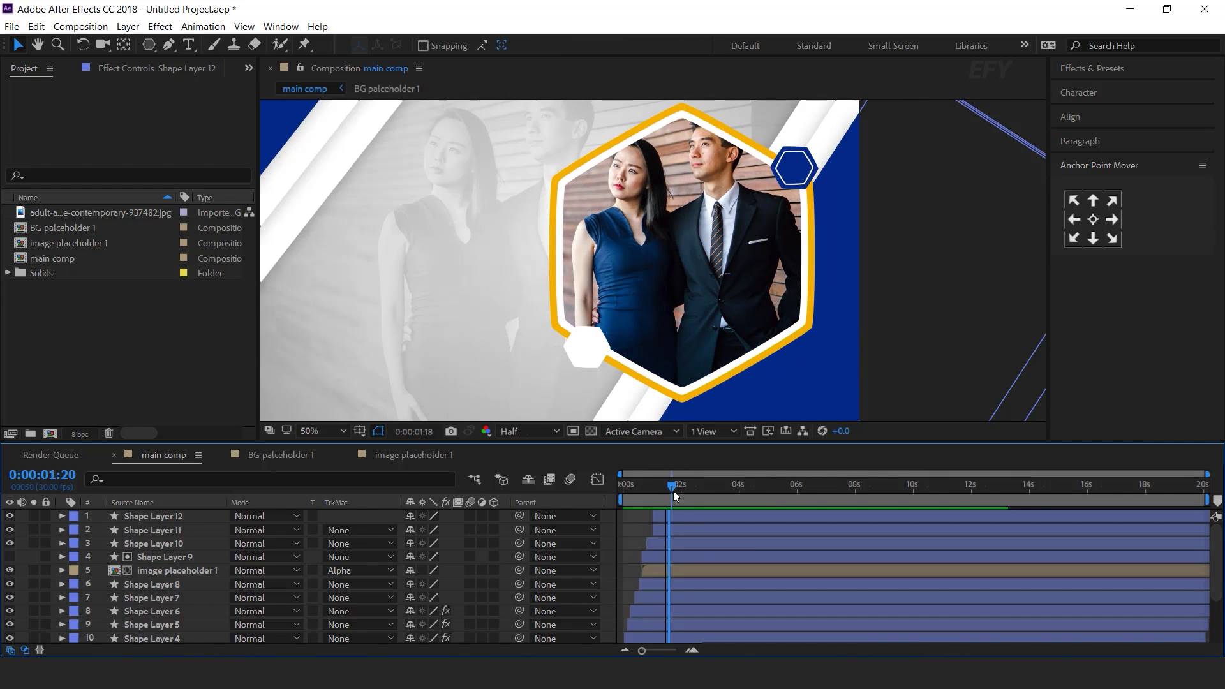
left_click(691, 651)
left_click_drag(753, 651, 724, 653)
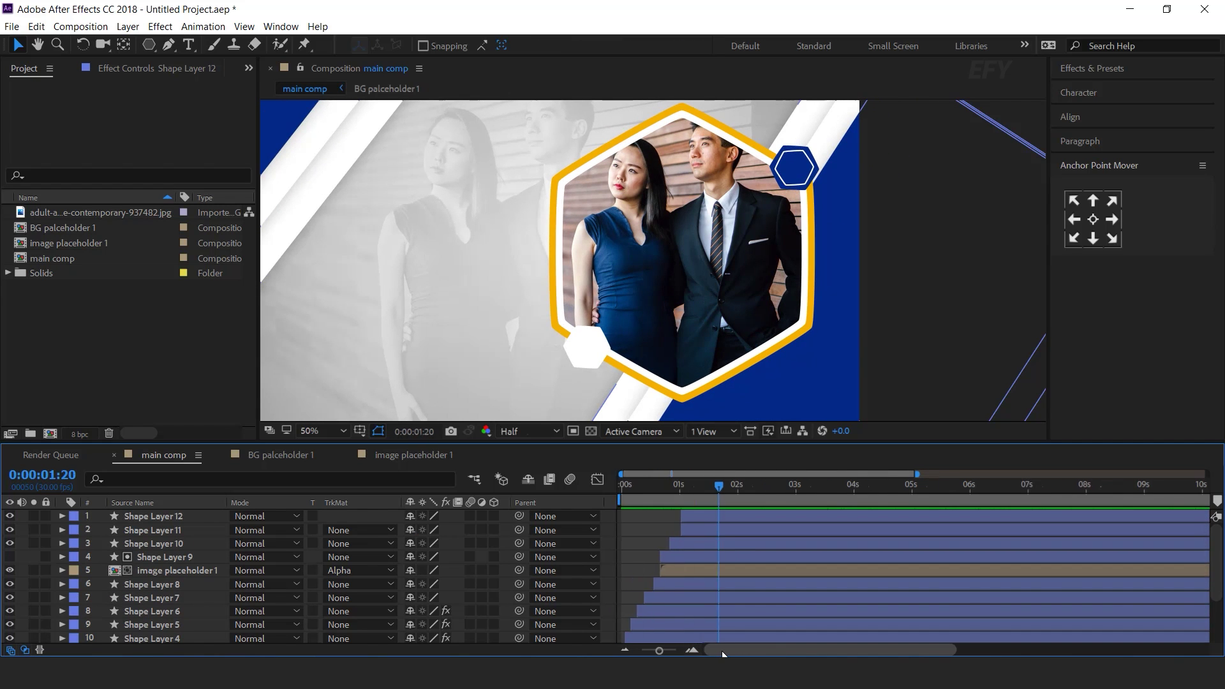
left_click(696, 543)
left_click(705, 529)
left_click(708, 518, "shift")
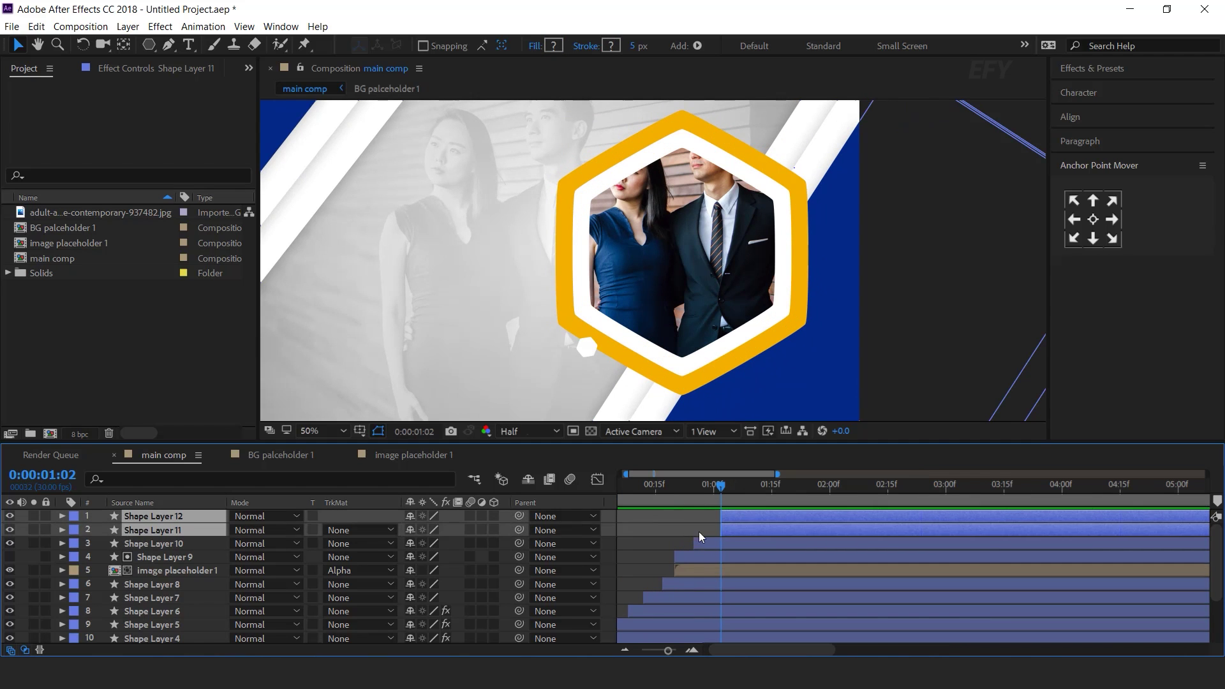
left_click(698, 531)
mouse_move(749, 518)
left_mouse_down()
mouse_move(764, 518)
mouse_move(748, 533)
left_mouse_up()
left_click(749, 531)
left_click(756, 519, "shift")
key("space")
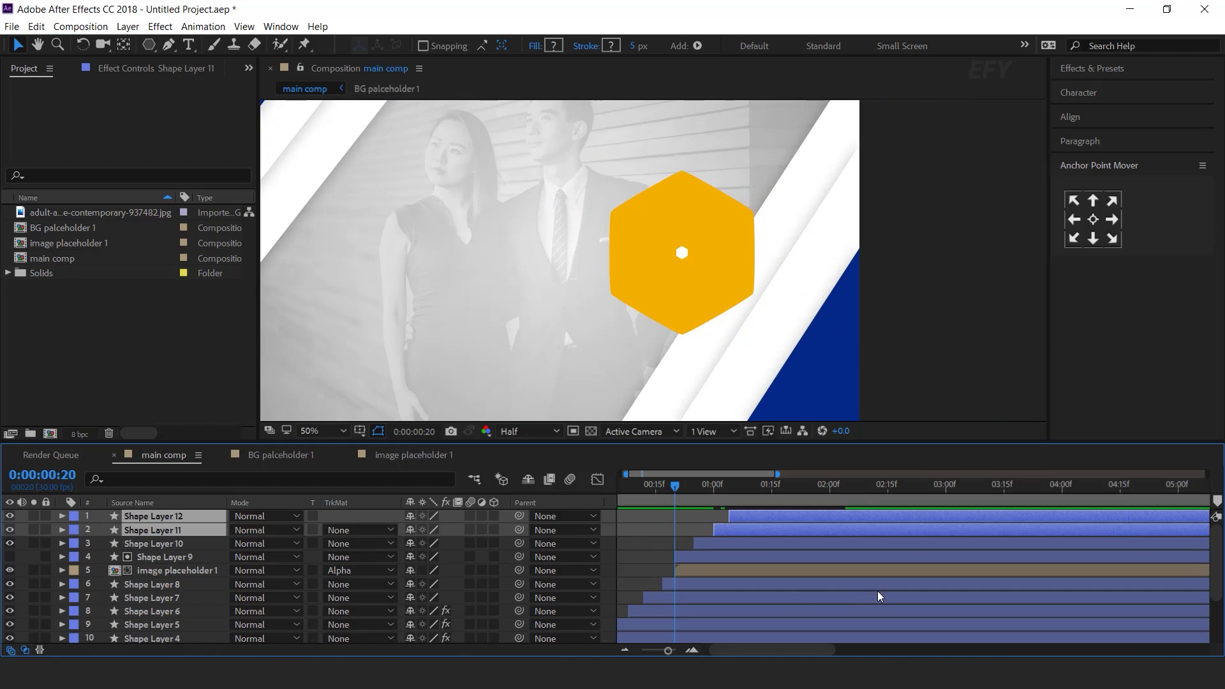
left_click_drag(676, 487, 659, 486)
scroll(720, 557, "down", 3)
key("comma")
key("space")
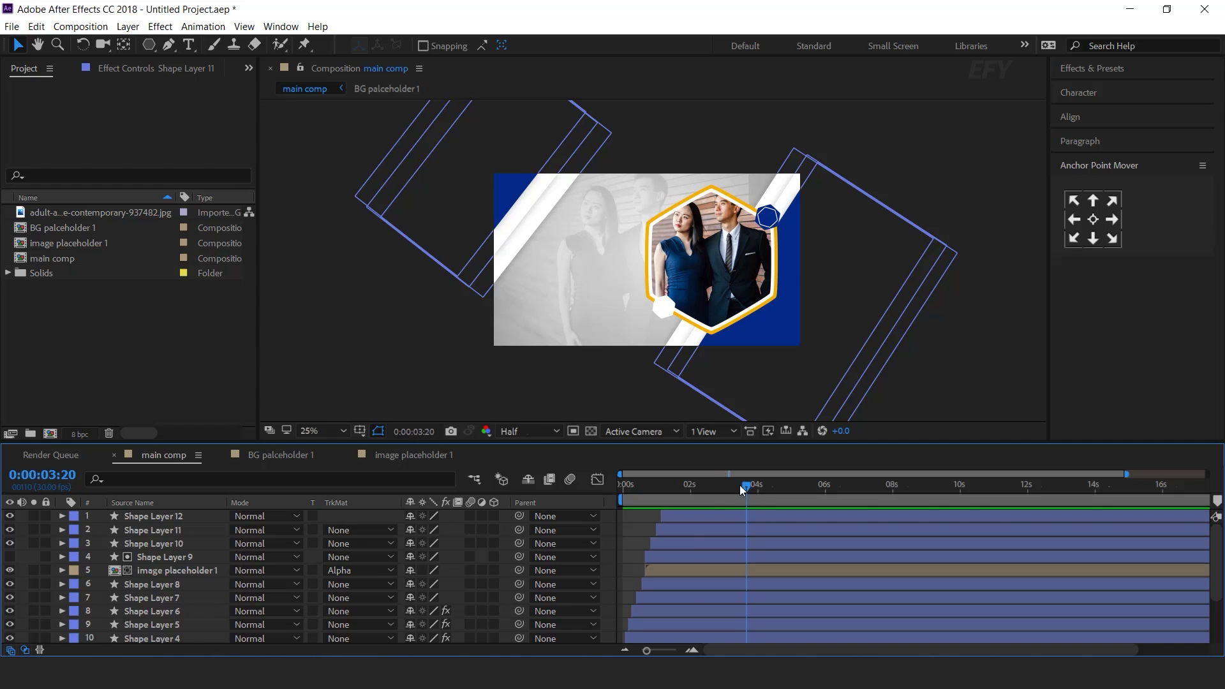
key("period")
Draw a hexagon outline over the faded photo with no fill and a white 10 px stroke.
left_click(179, 385)
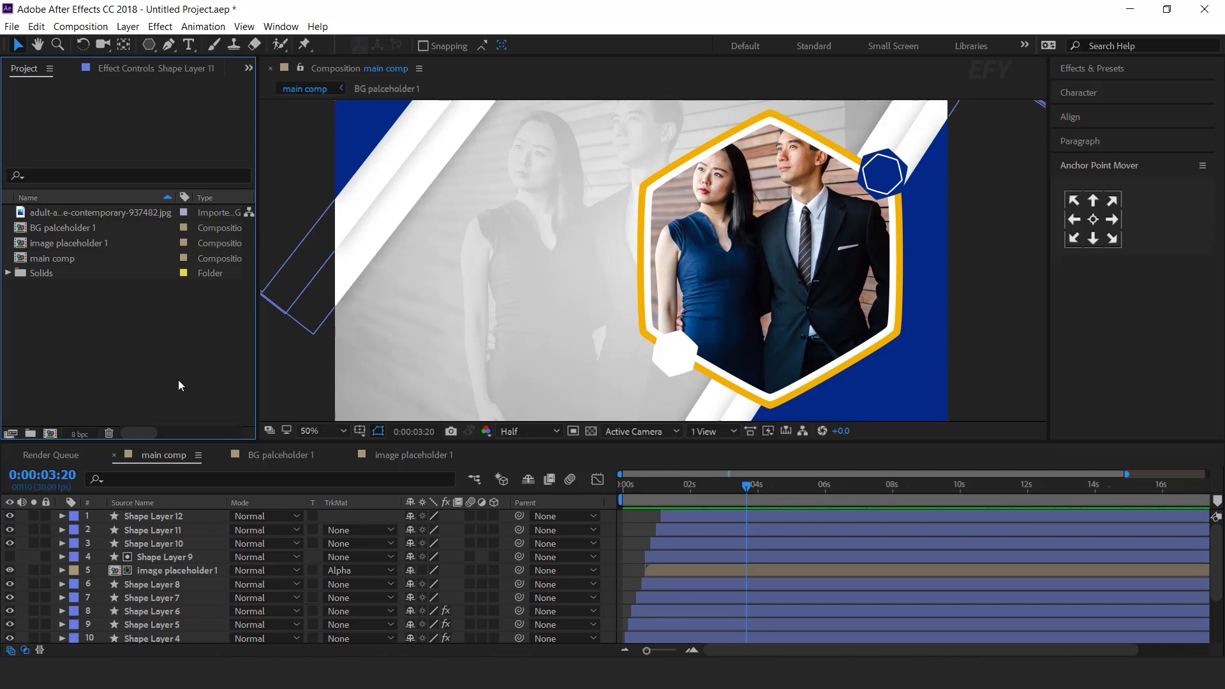
key("q")
left_click_drag(521, 259, 568, 311)
left_click(484, 45)
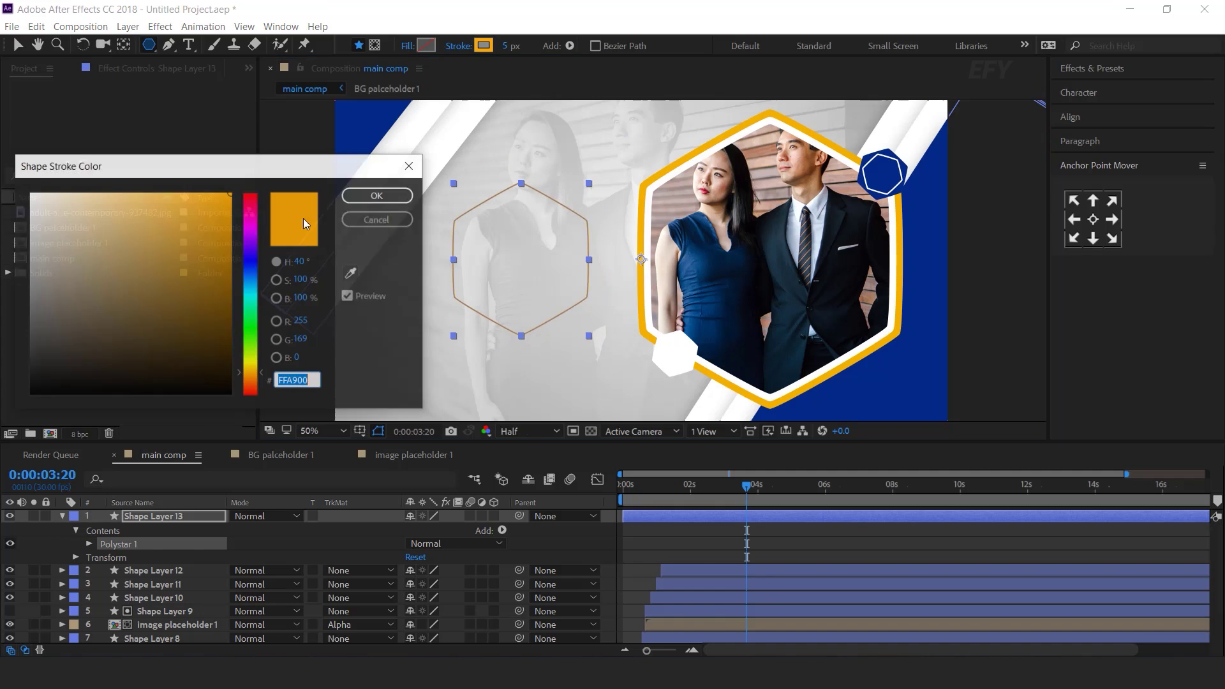
left_click_drag(88, 216, 30, 193)
left_click(378, 194)
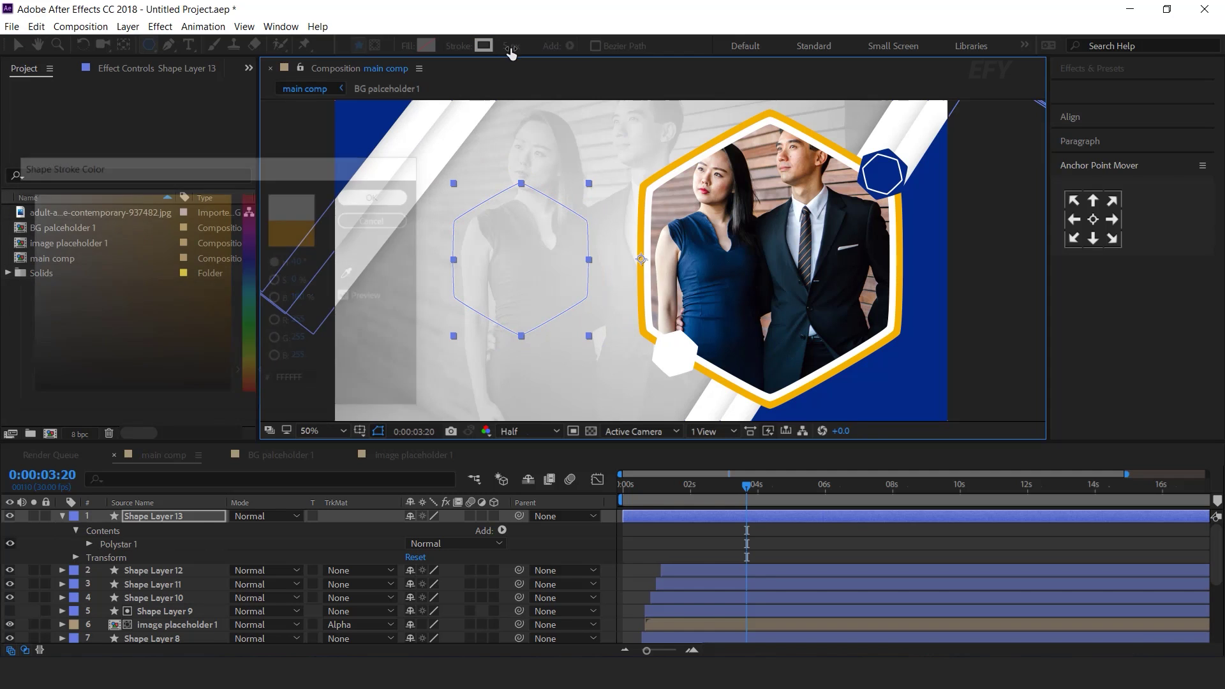
type("10")
key("Return")
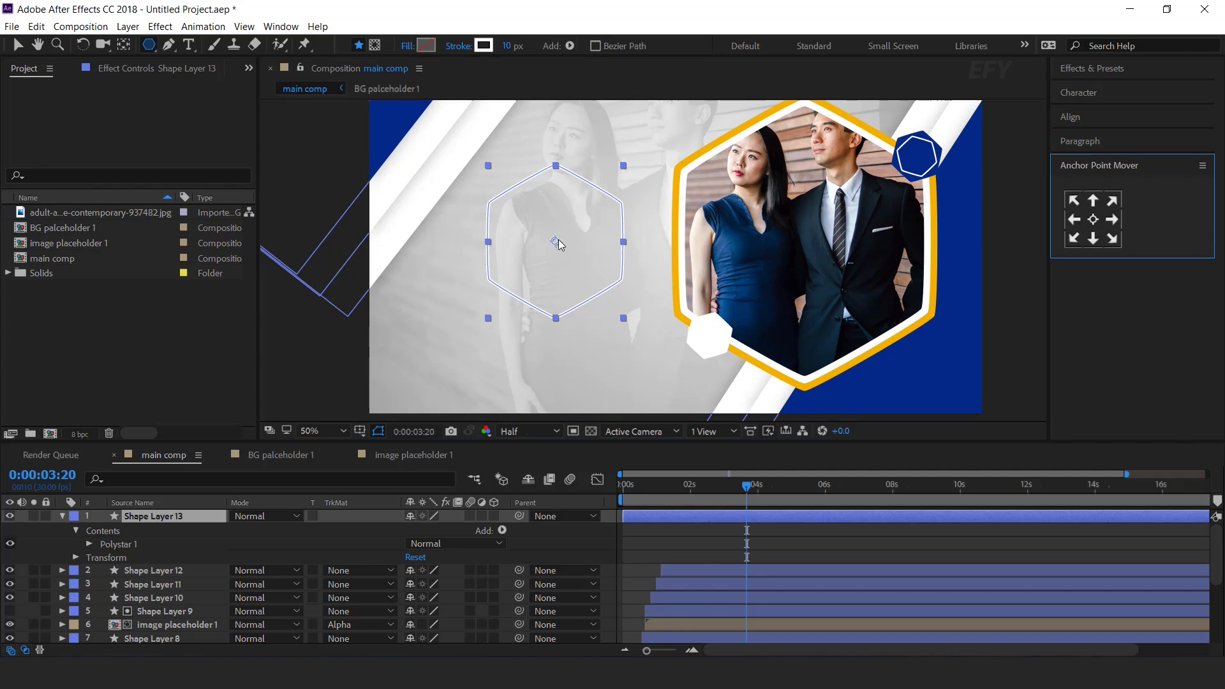
Move the outlined hexagon to the composition's lower-left edge and scale it to 73%.
key("v")
left_click_drag(557, 242, 352, 339)
key("s")
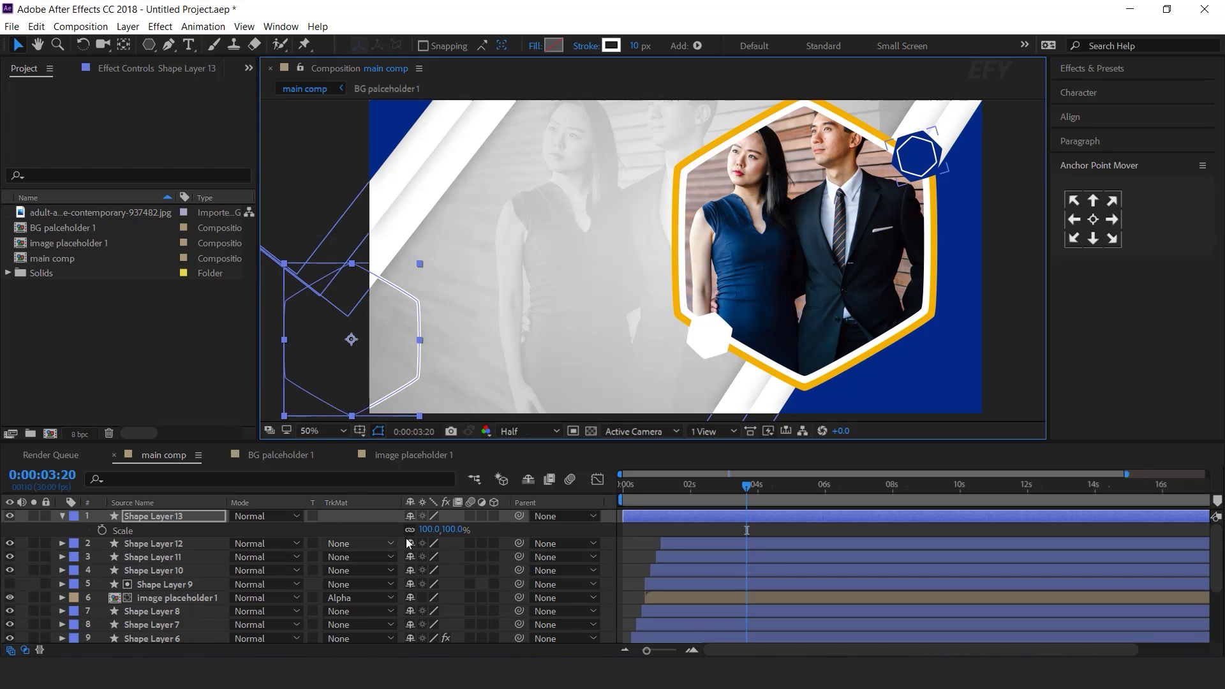
left_click_drag(446, 529, 427, 529)
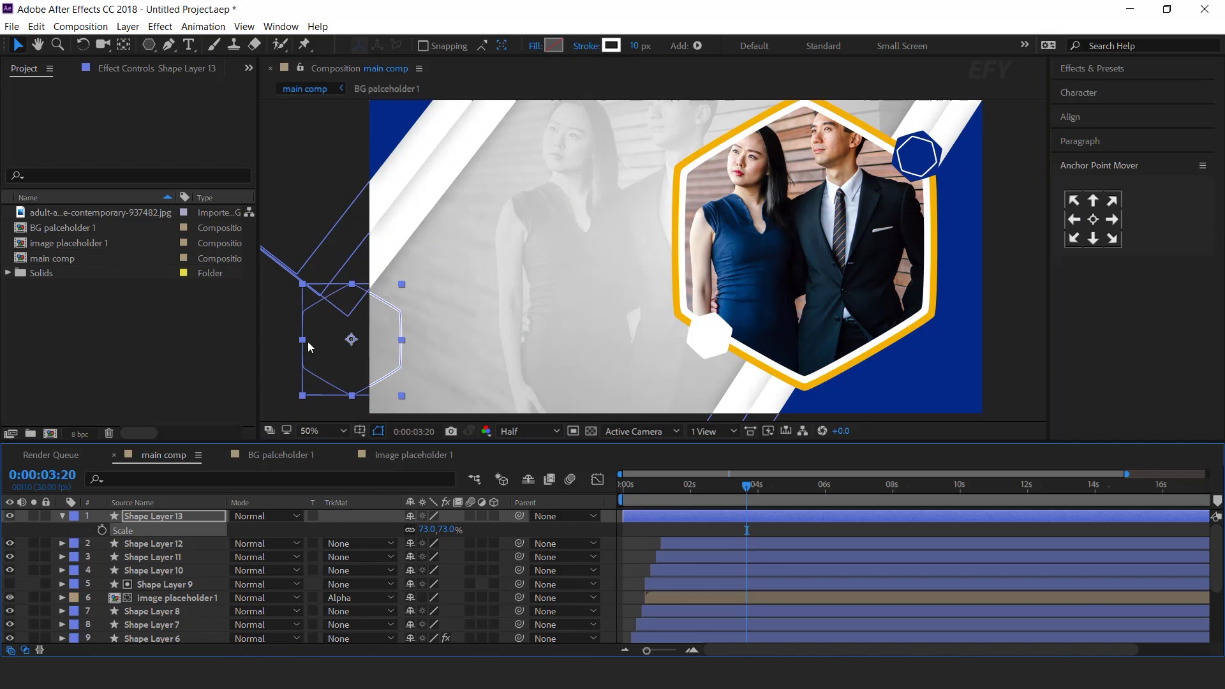
left_click_drag(348, 338, 348, 334)
Keyframe the outlined hexagon's scale from 0% at 0:00:00:00 to 73% at about 0:00:01:00.
left_click(151, 516)
left_click_drag(746, 486, 688, 523)
left_click(692, 650)
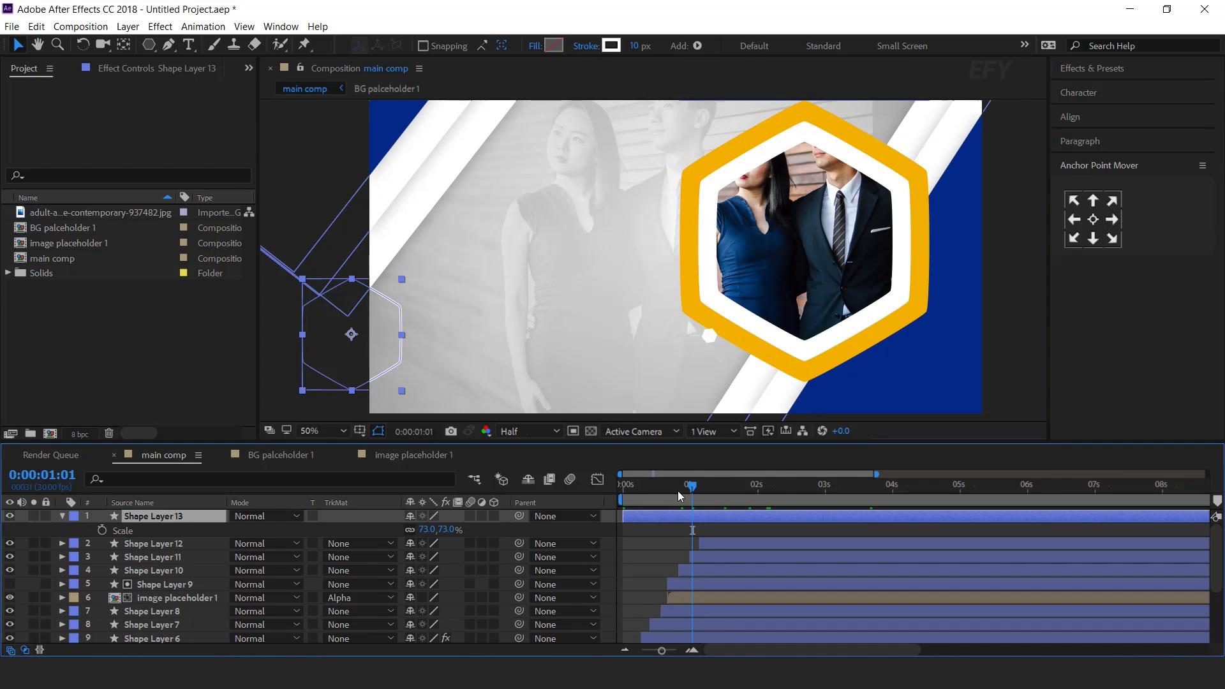
left_click(102, 530)
key("Home")
left_click(450, 529)
type("0")
key("Return")
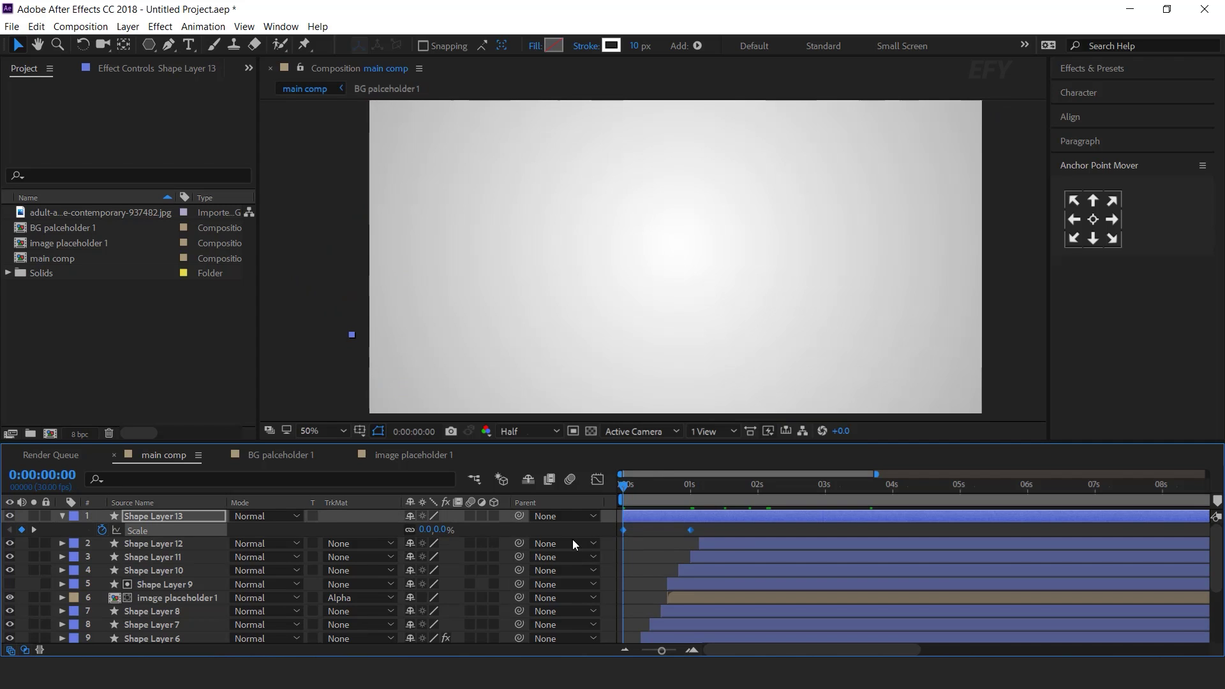
Ease the outlined hexagon's scale keyframes and reshape the speed curve into an early peak with a slow finish.
right_click(690, 530)
mouse_move(743, 518)
left_click(950, 572)
left_click(594, 480)
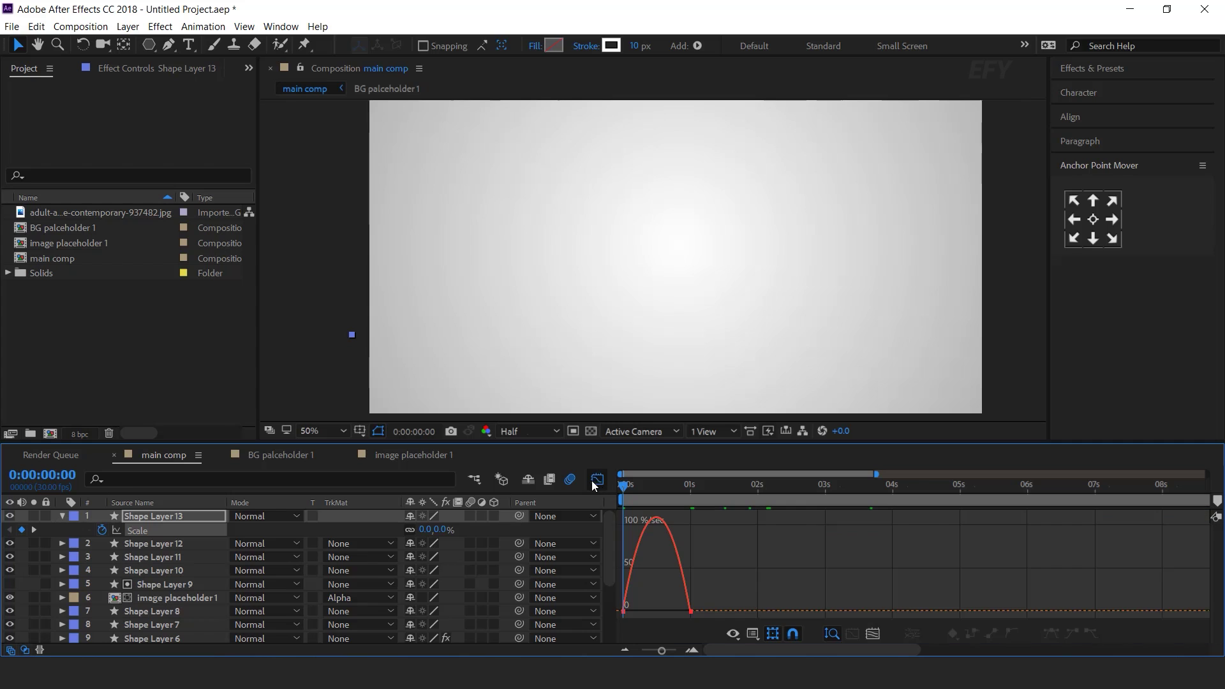
left_click(679, 584)
left_click_drag(678, 610, 635, 610)
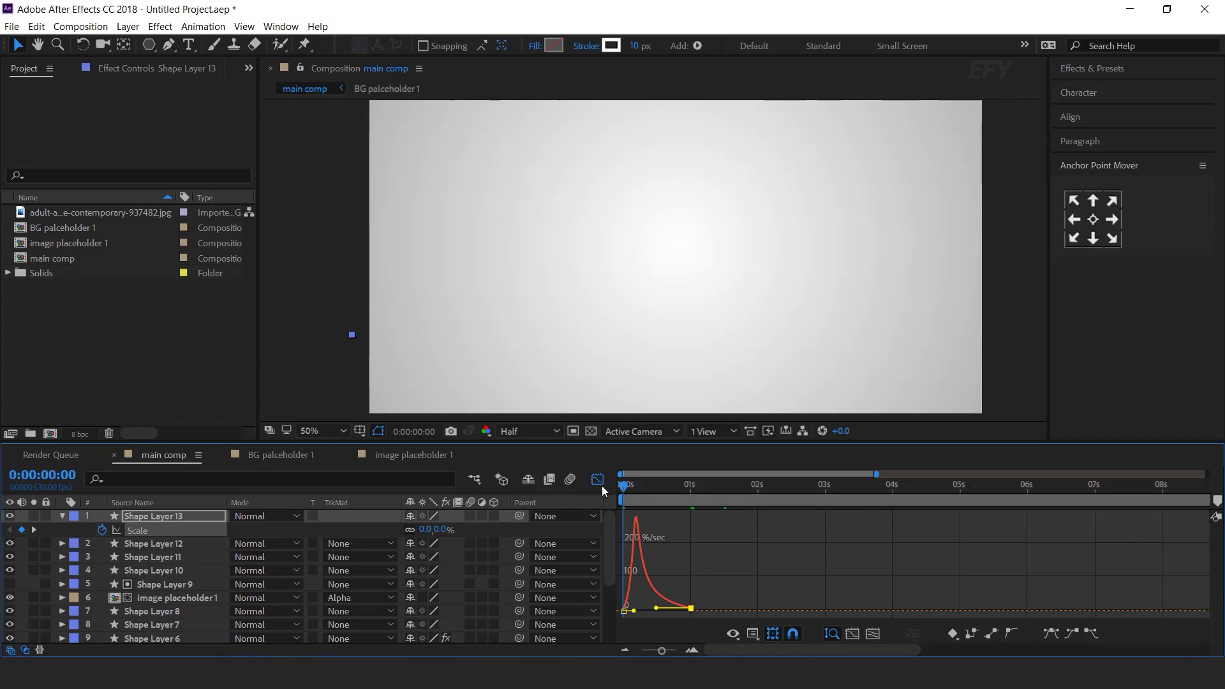
left_click(597, 480)
Shift Shape Layer 13 to start at about 0:00:00:13 and preview its entrance.
left_click_drag(676, 515, 662, 492)
key("space")
scroll(904, 246, "down", 2)
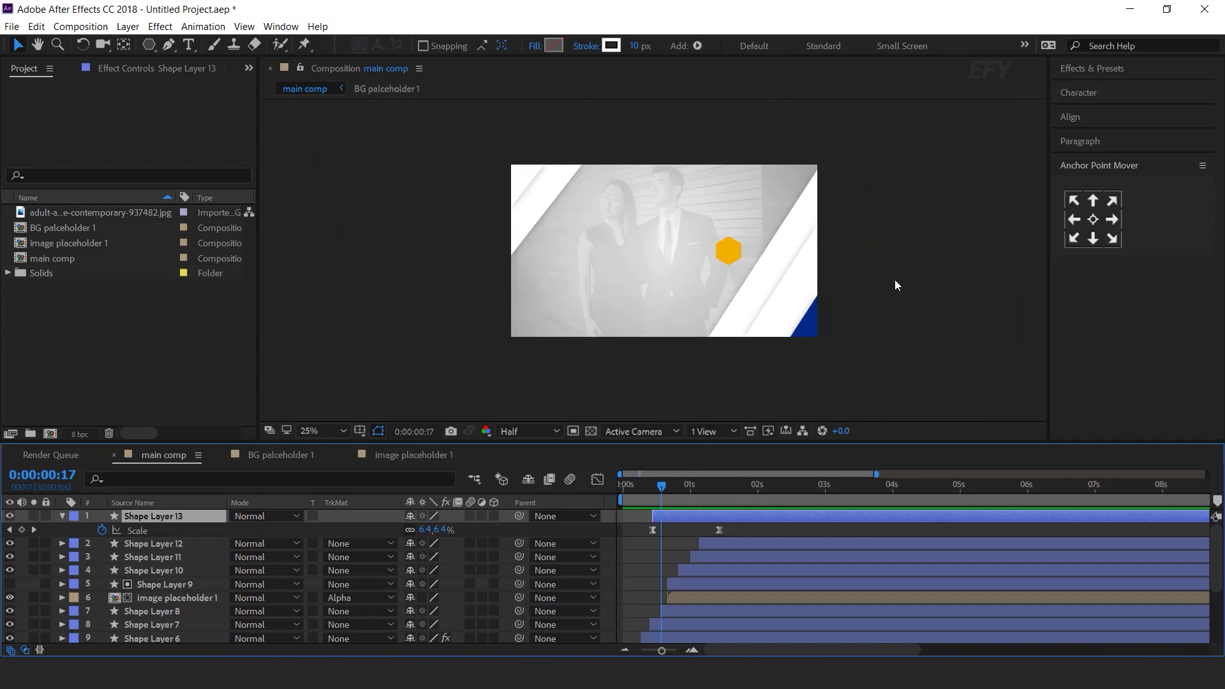
key("space")
key("space")
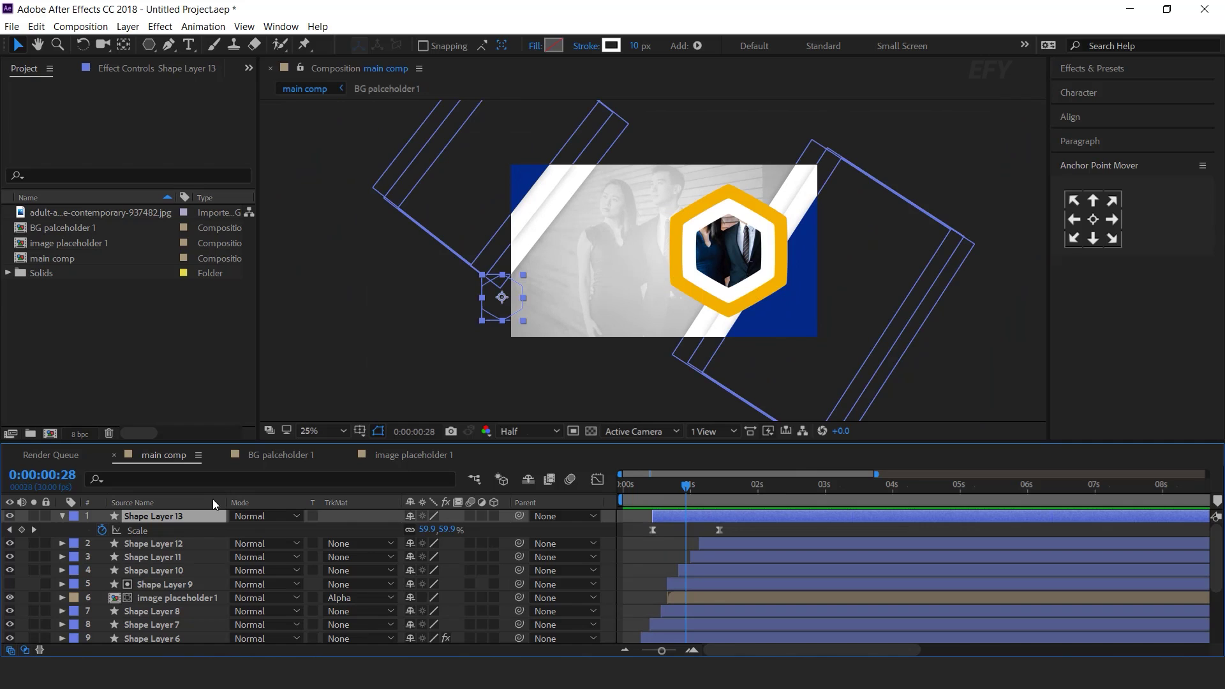
Duplicate Shape Layer 13 and place the copy over the large photo hexagon's lower-left corner.
left_click(62, 517)
key("ctrl+d")
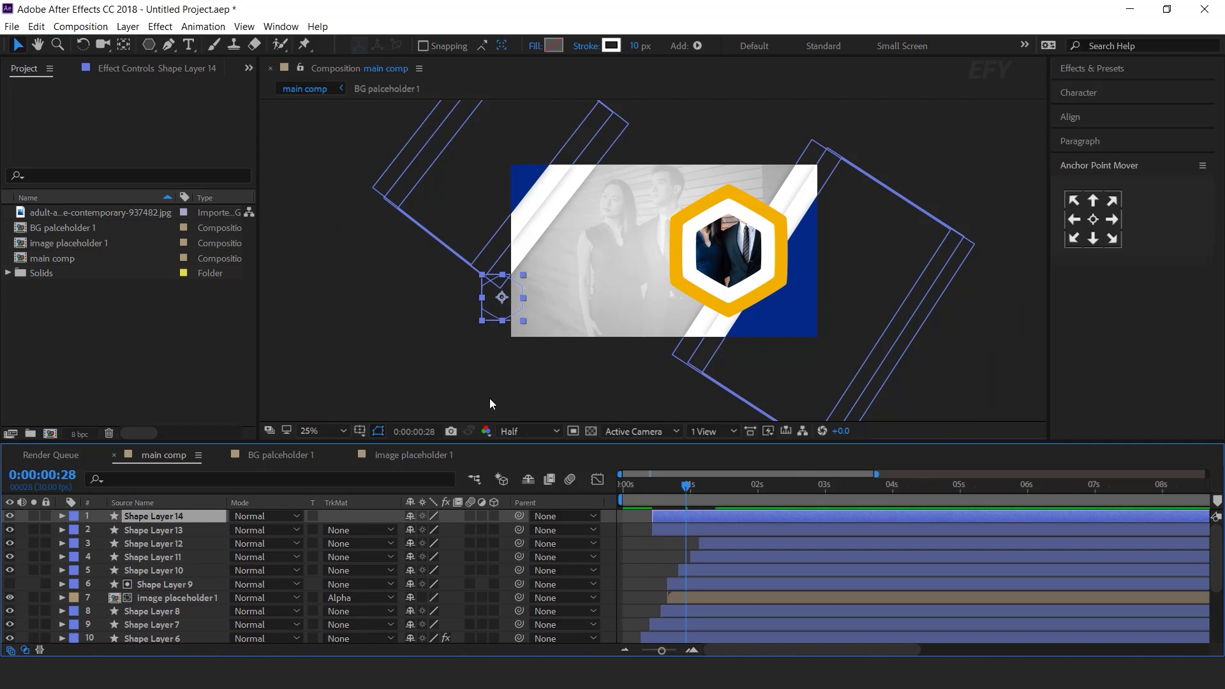
left_click_drag(501, 300, 679, 288)
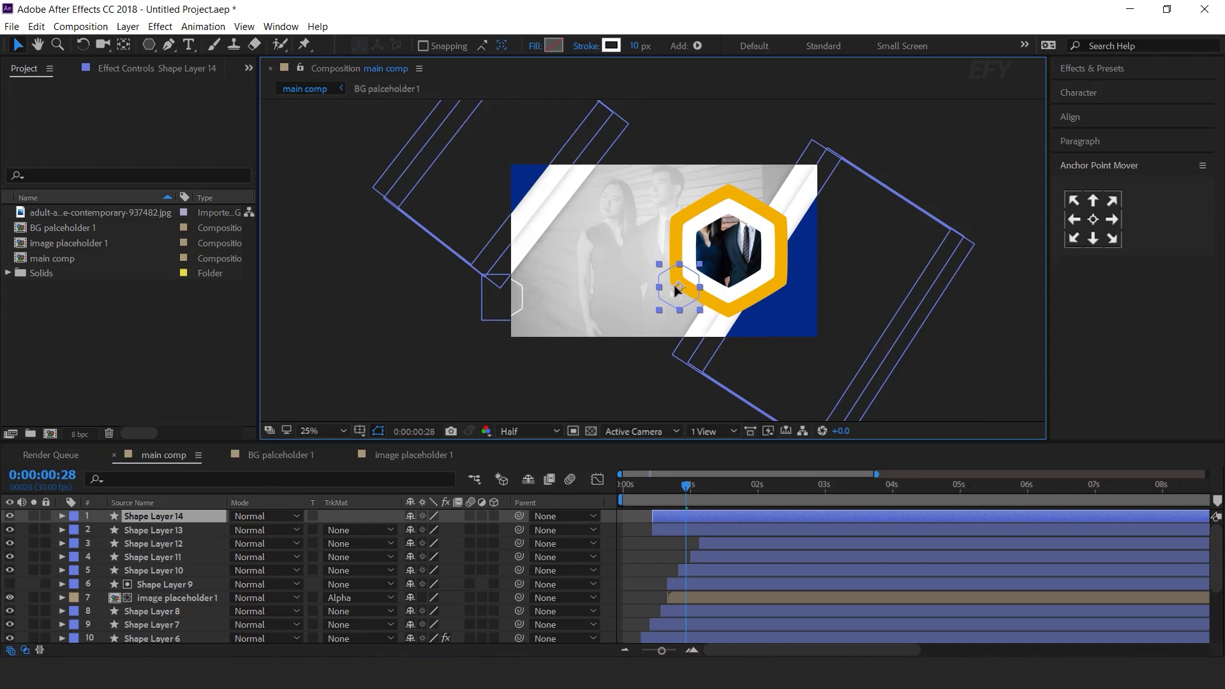
key("period")
key("comma")
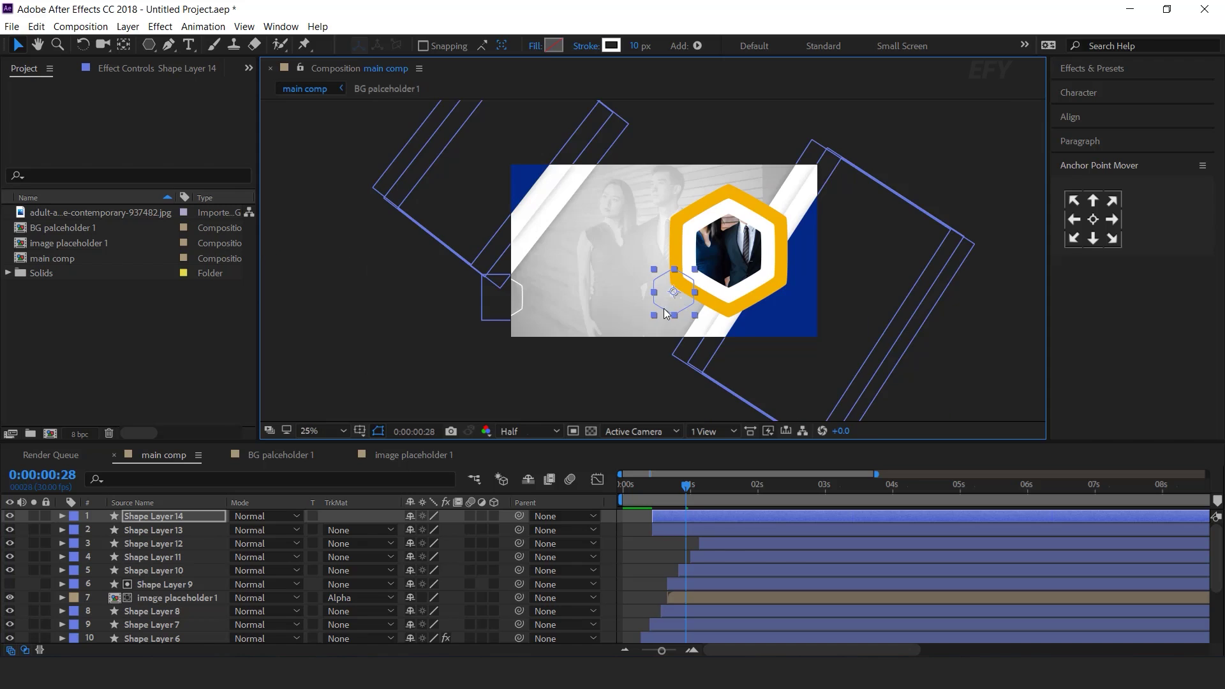
Move Shape Layer 14 directly below Shape Layer 6 in the layer stack and preview the result.
left_click(156, 524)
left_click_drag(183, 526, 180, 604)
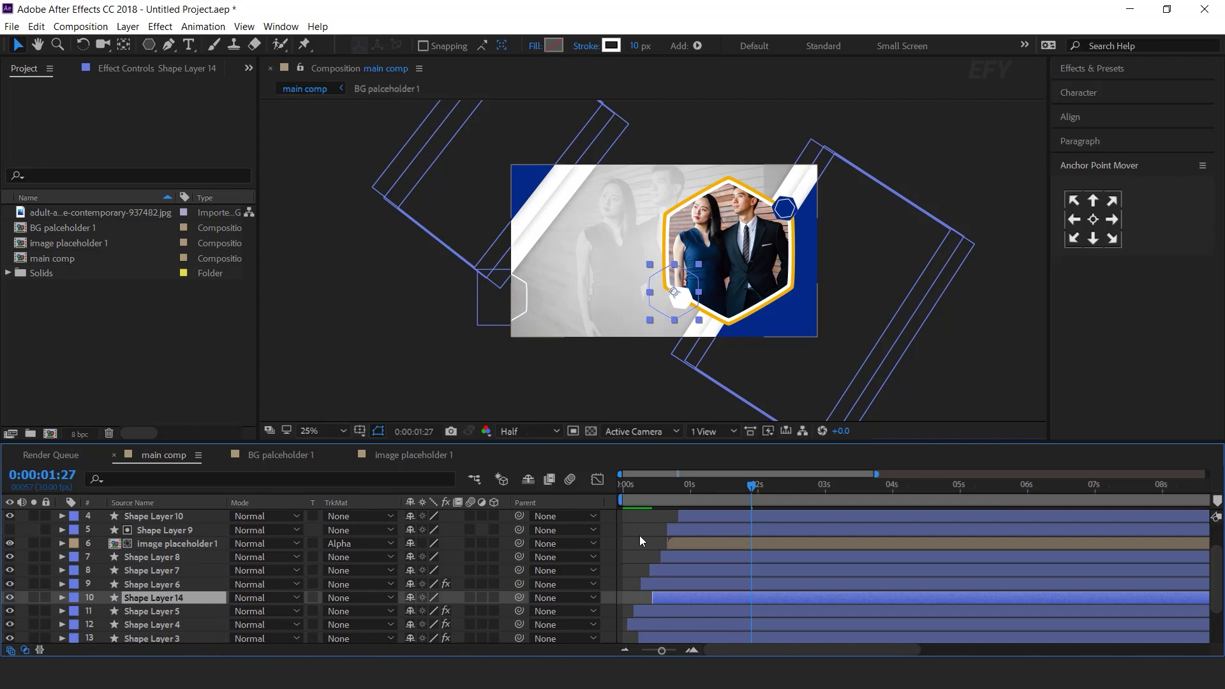
left_click(605, 599)
left_click(629, 490)
key("space")
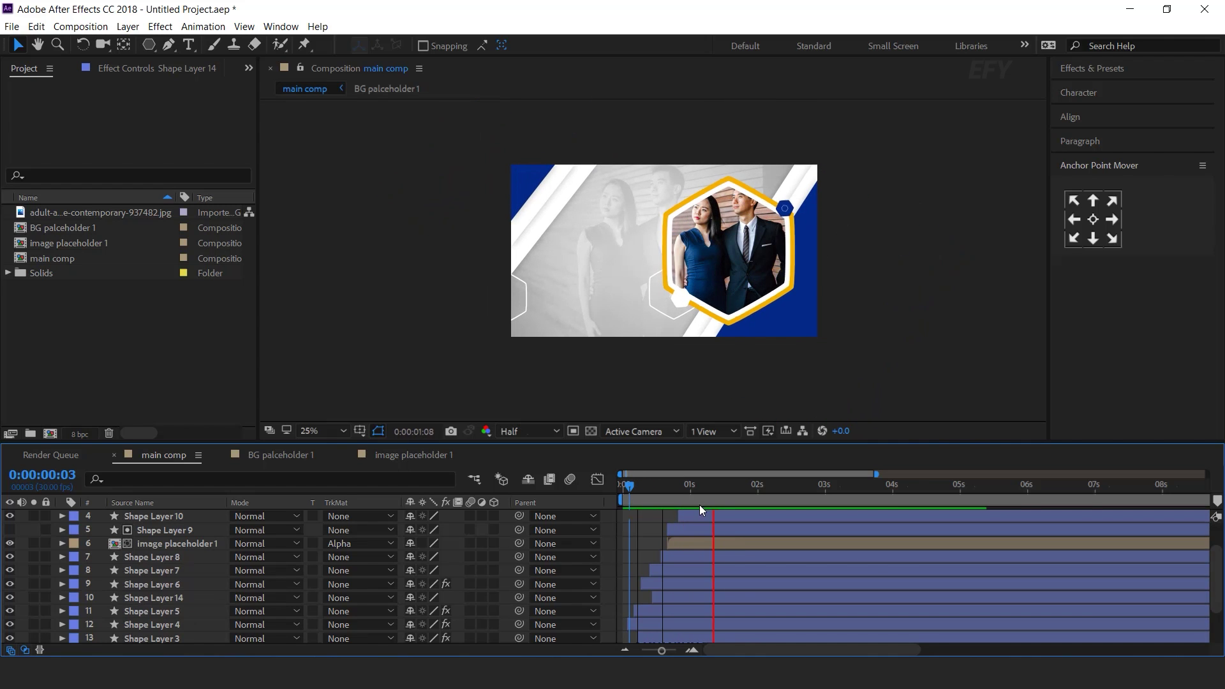
Duplicate the lower-left hexagon outline twice and place the newest copy behind the large photo hexagon's upper-right edge.
left_click(657, 308)
left_click(171, 599)
key("ctrl+d")
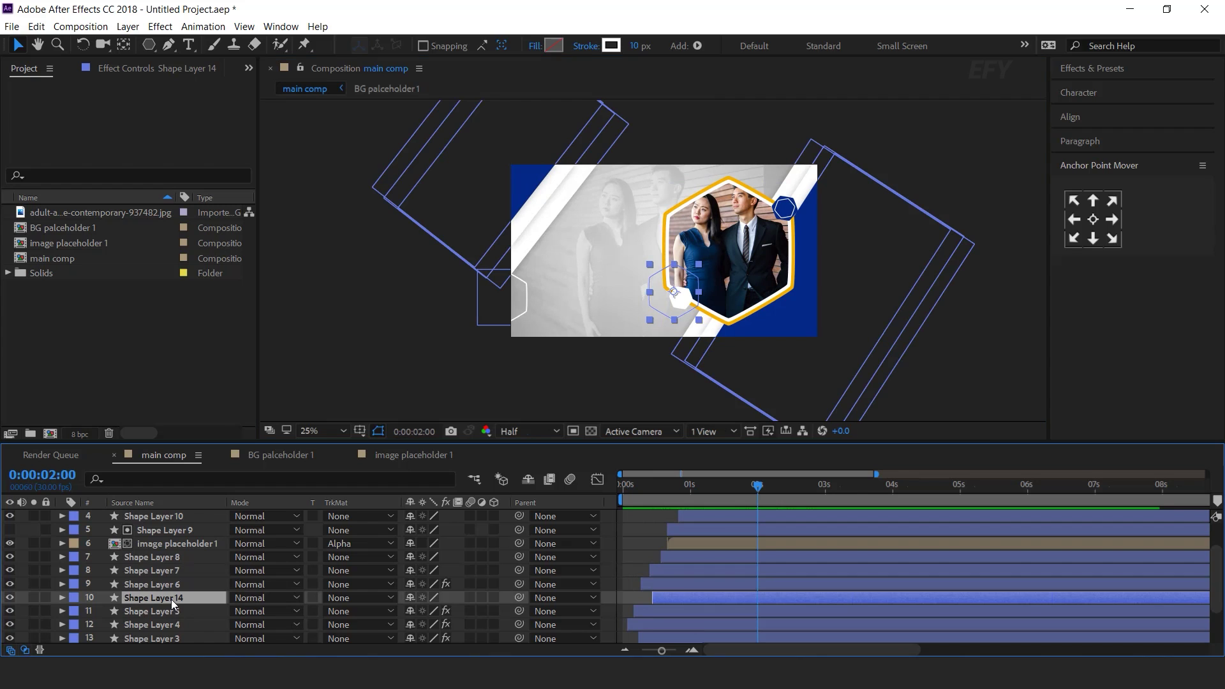
left_click(680, 296)
key("ctrl+d")
left_click_drag(680, 295, 664, 242)
scroll(761, 207, "up", 2)
Shift Shape Layer 16 to start at about 0:00:00:17 and preview the scene from near the start.
key("space")
left_click(648, 483)
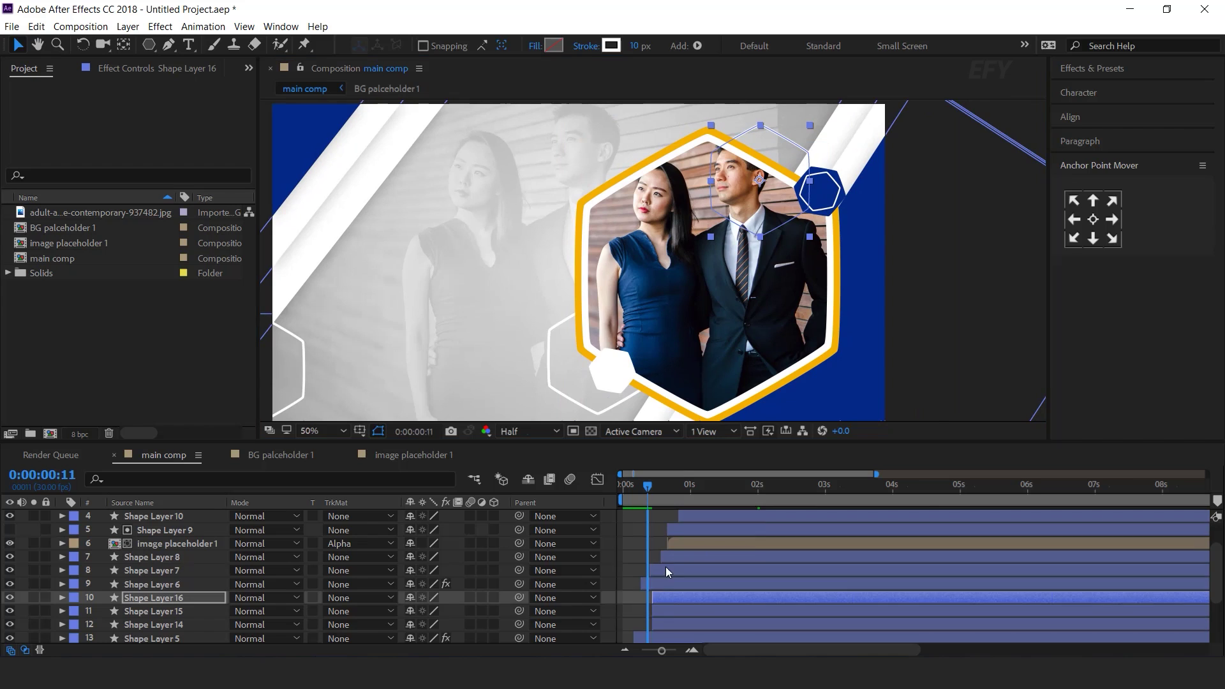
left_click_drag(676, 596, 684, 596)
left_click(629, 486)
key("space")
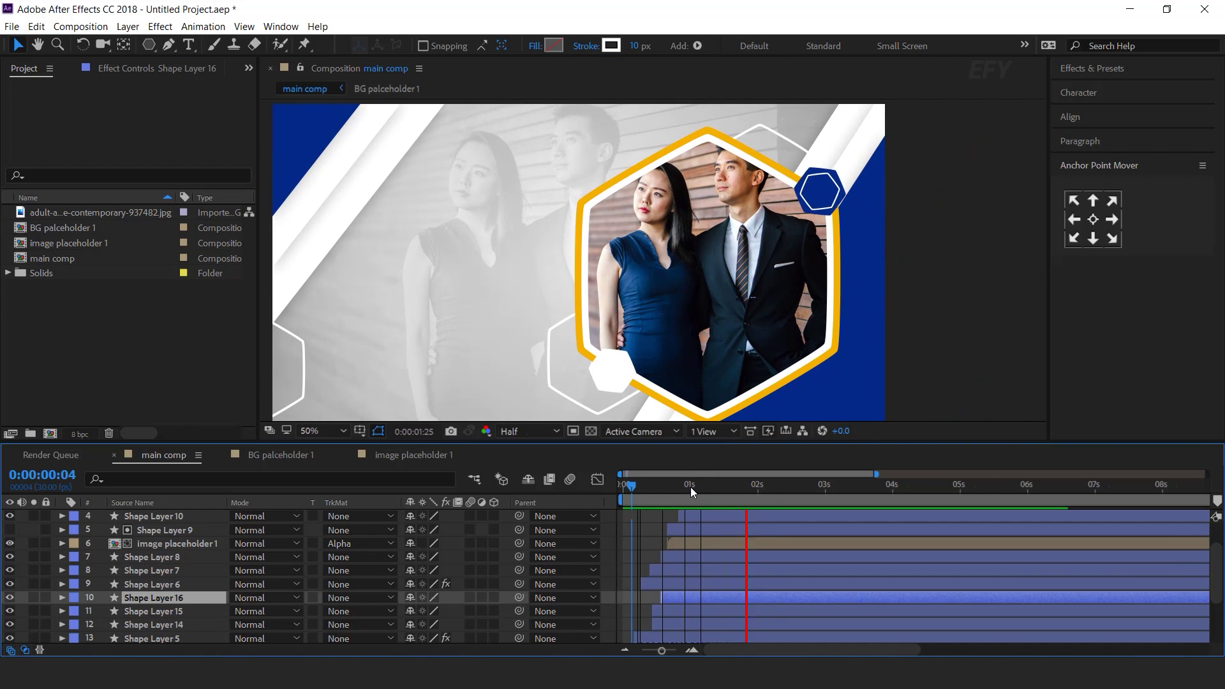
Stop the preview and check the assembled scene at 0:00:03:03 and 0:00:04:19.
key("space")
scroll(765, 555, "down", 3, "alt")
left_click(741, 481)
key("comma")
key("comma")
left_click(942, 197)
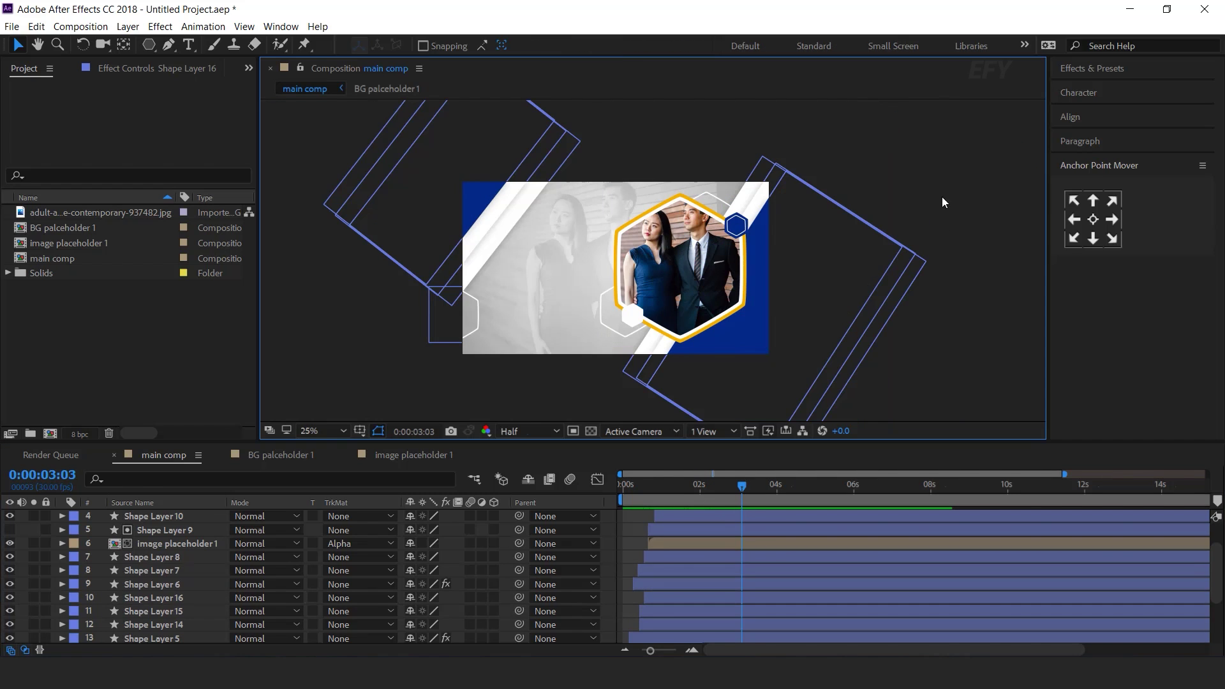
left_click_drag(716, 483, 800, 491)
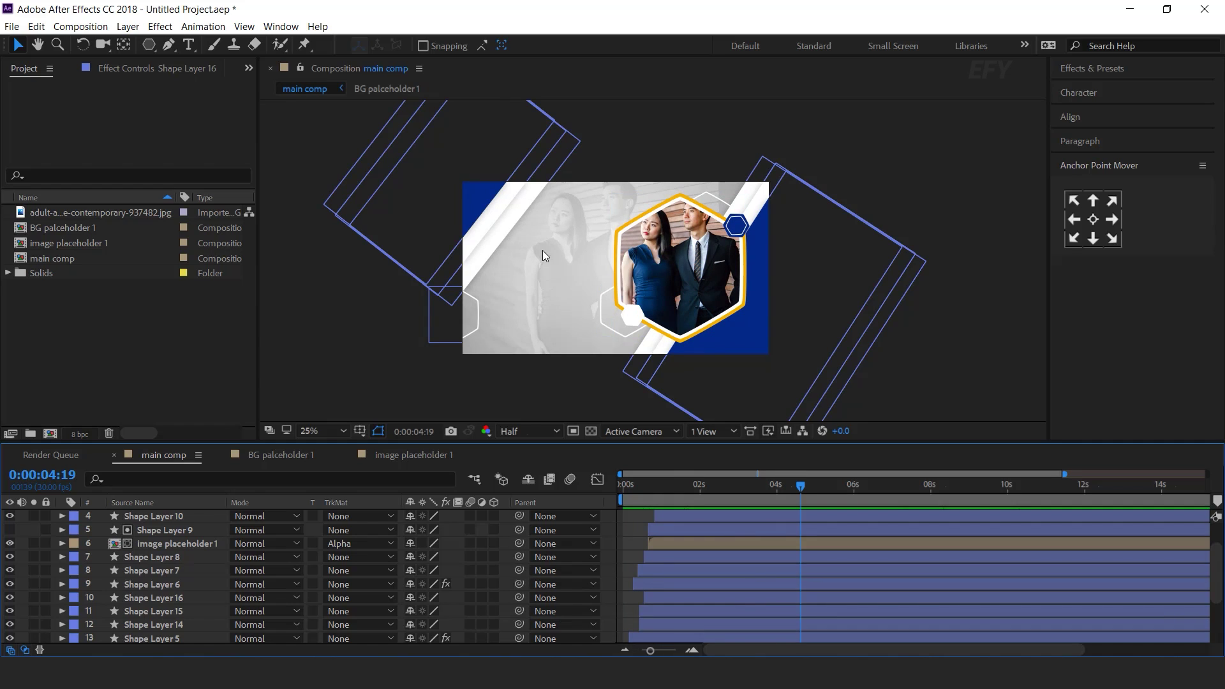
Create a new 1920 × 1080 composition named small dots.
left_click(97, 401)
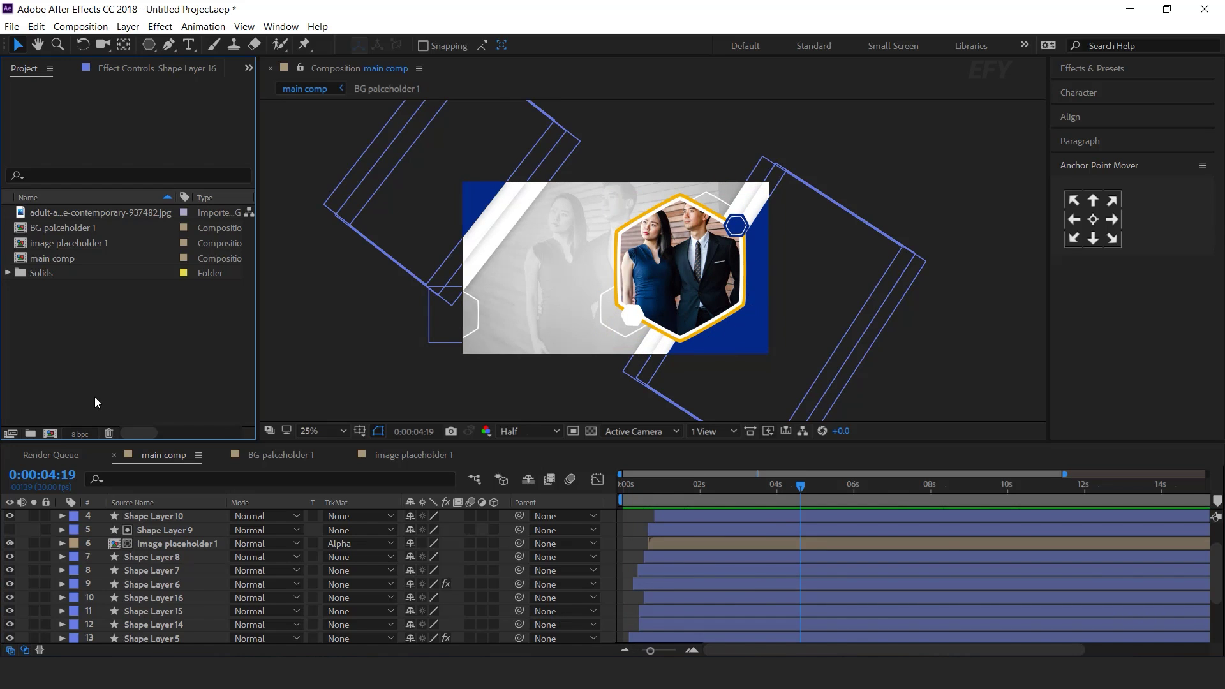
left_click(56, 433)
left_click(591, 255)
type("1920")
key("Tab")
type("1080")
left_click(564, 170)
type("small dots")
key("Return")
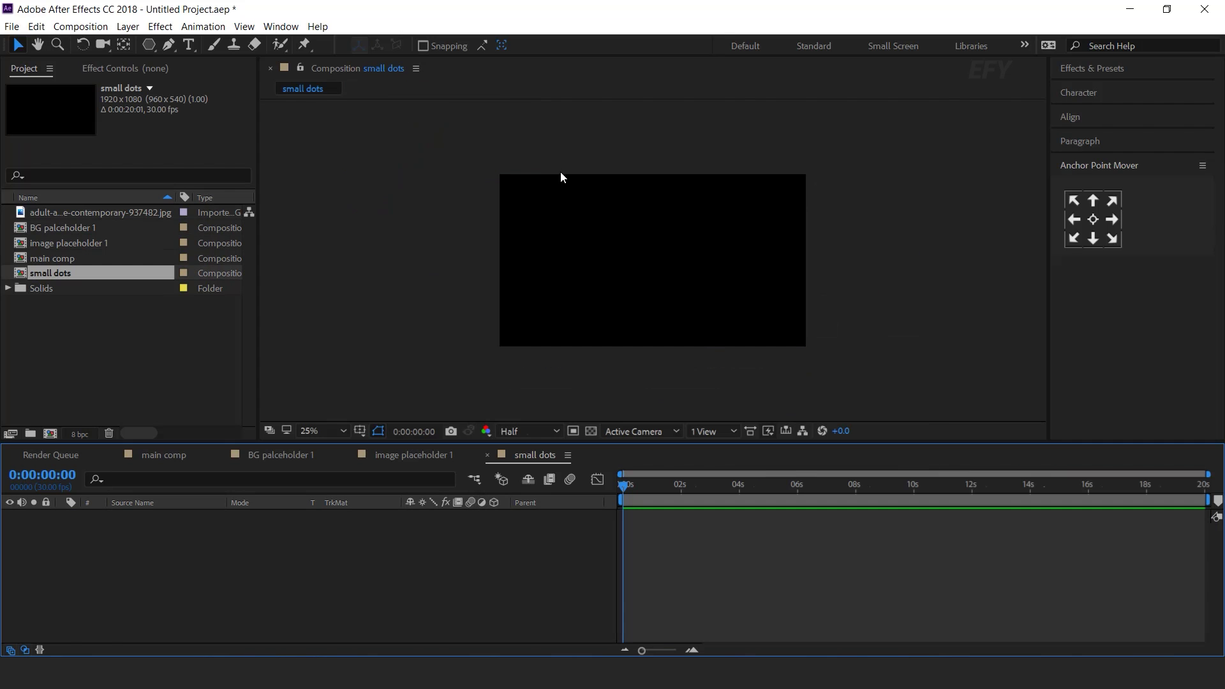
Add a white 1920 × 1080 solid to the small dots composition and apply Fractal Noise to it.
right_click(499, 550)
mouse_move(541, 397)
left_click(750, 435)
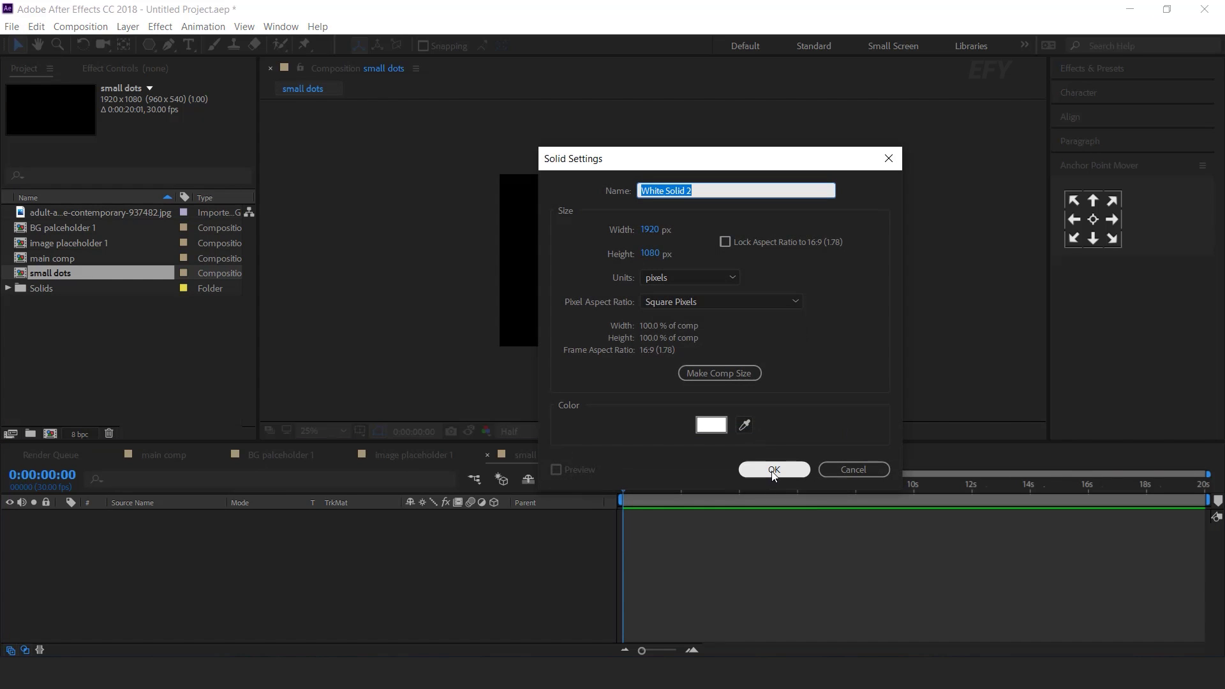
left_click(772, 470)
left_click(171, 518)
key("ctrl+space")
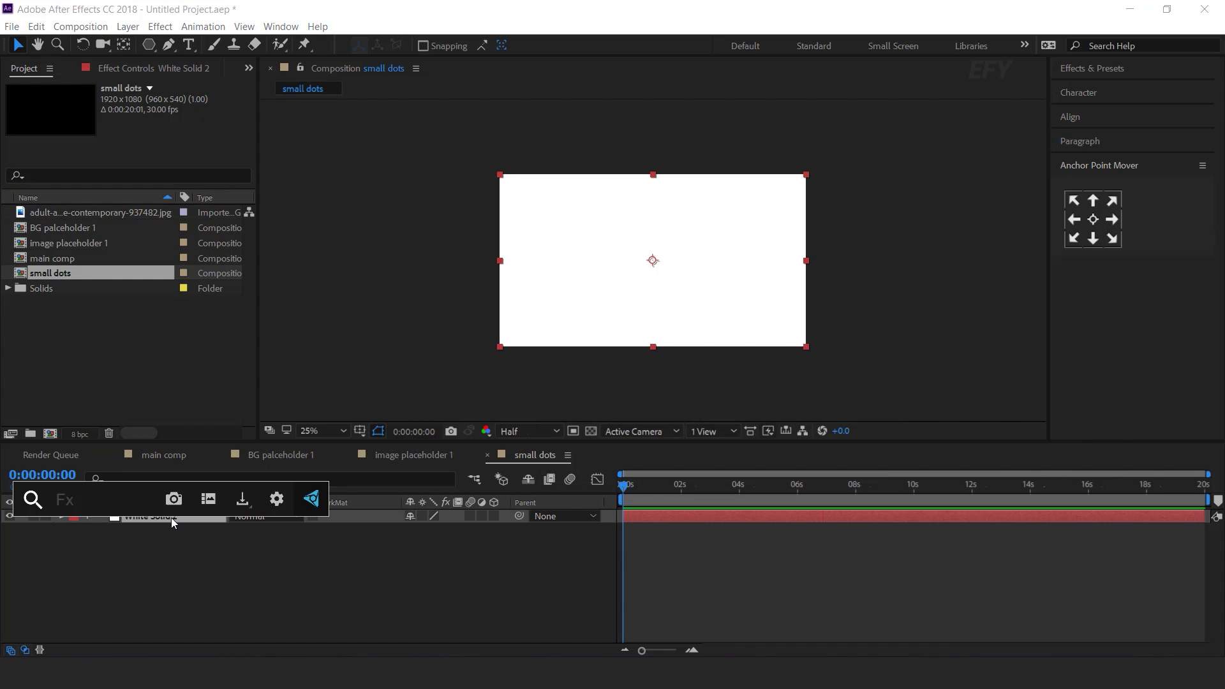
type("fra")
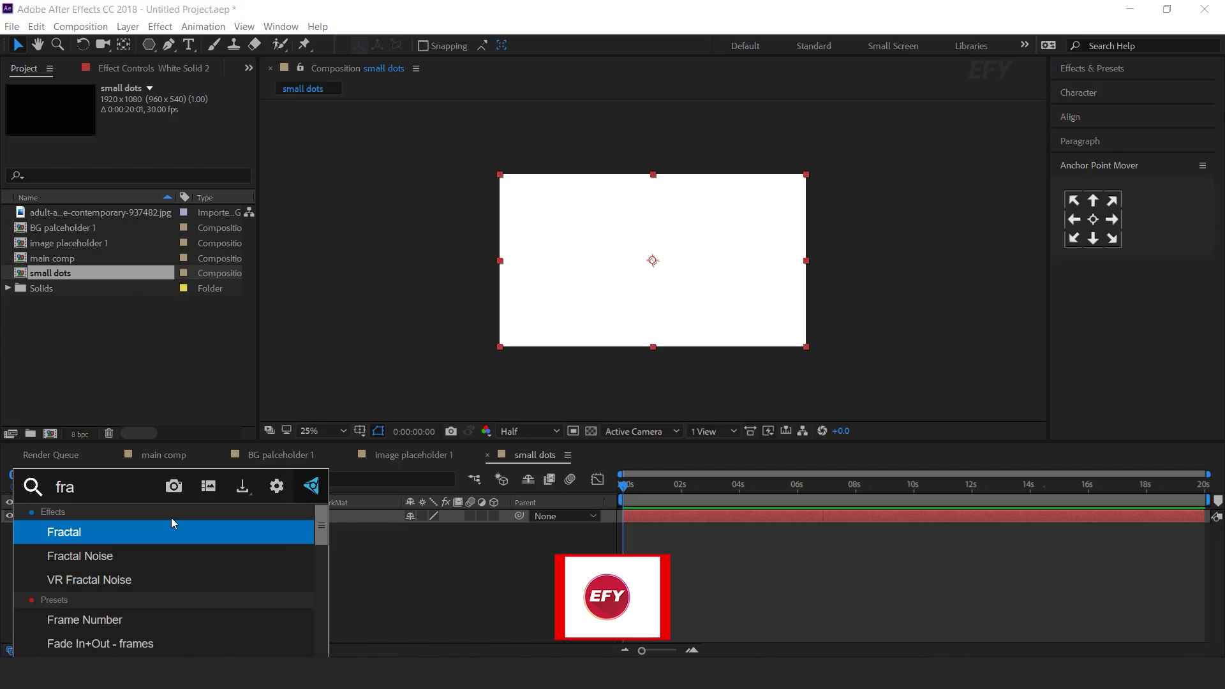
key("Down")
key("Return")
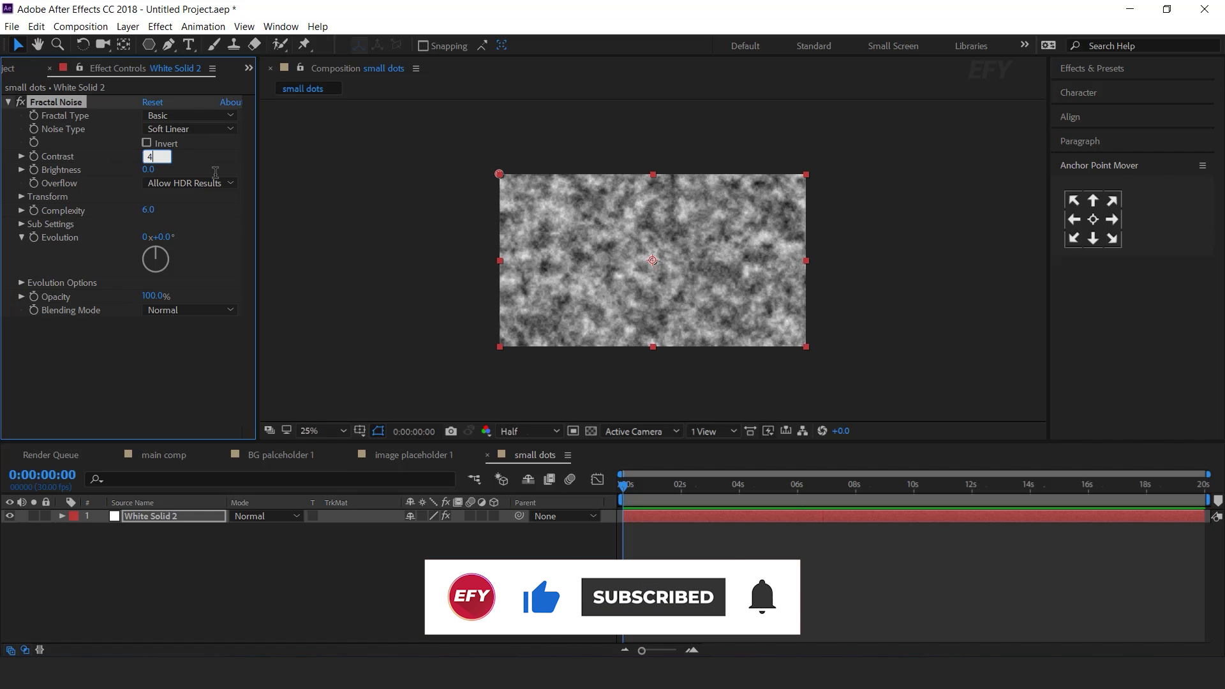
Set the Fractal Noise contrast to 450, brightness to -135, complexity to 1 and uniform scale to 850.
key("Return")
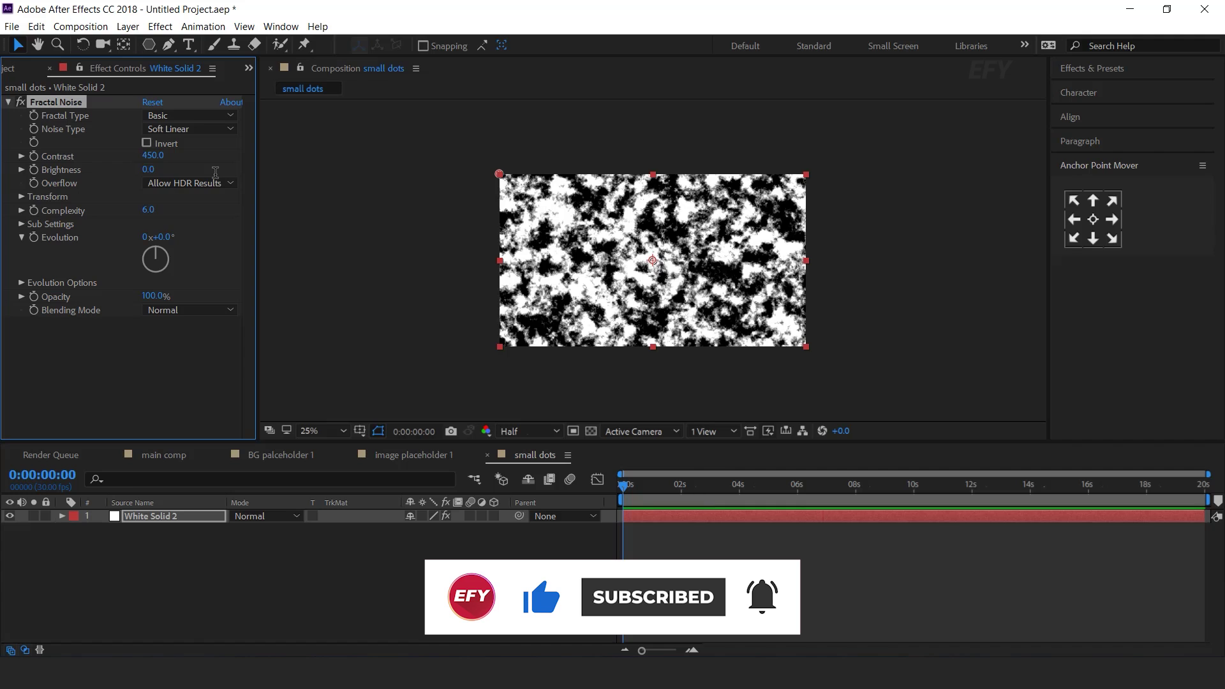
left_click(151, 169)
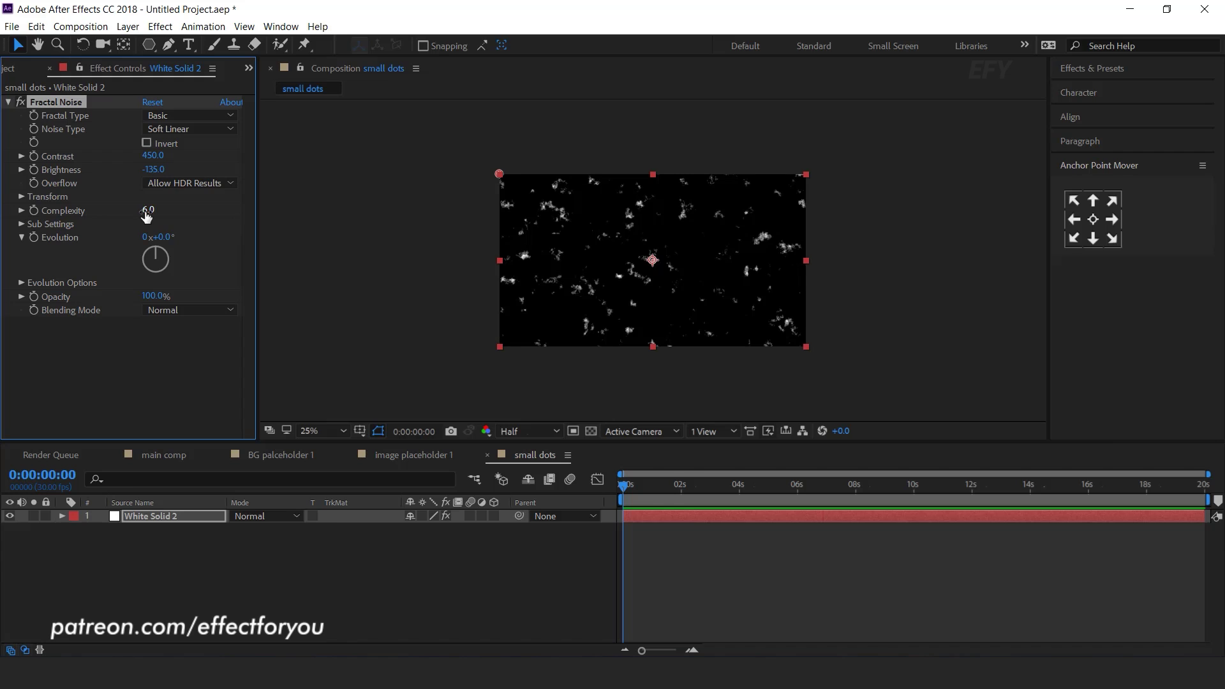
key("Return")
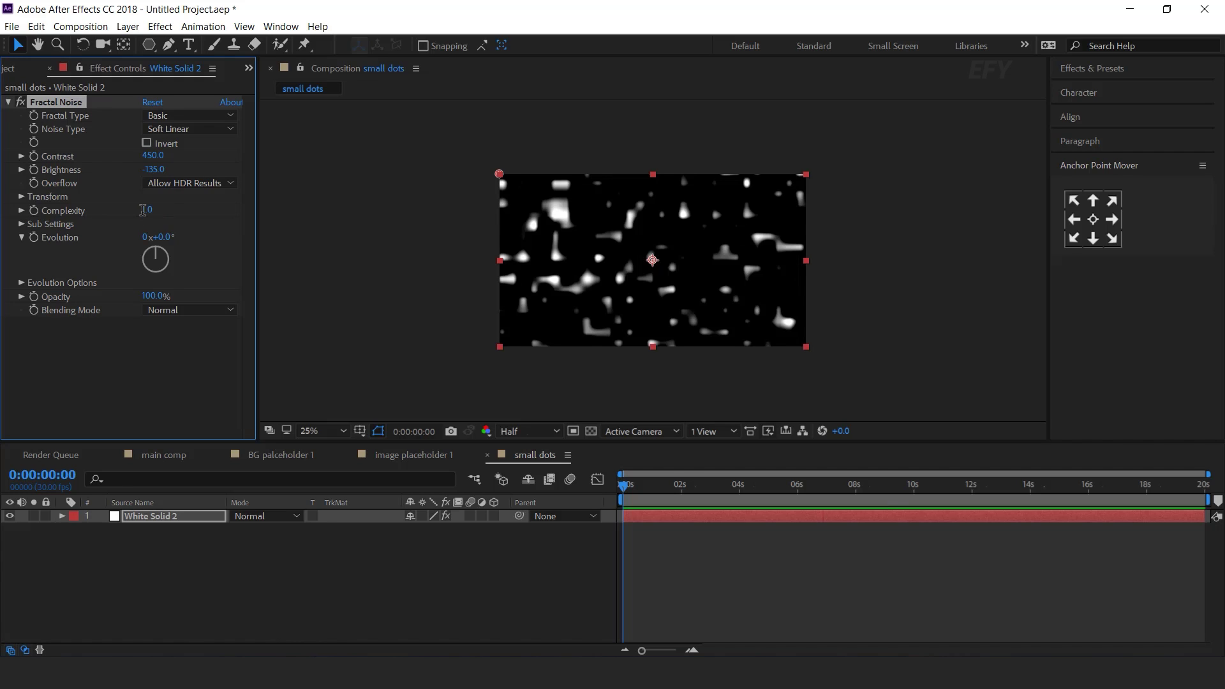
left_click(21, 197)
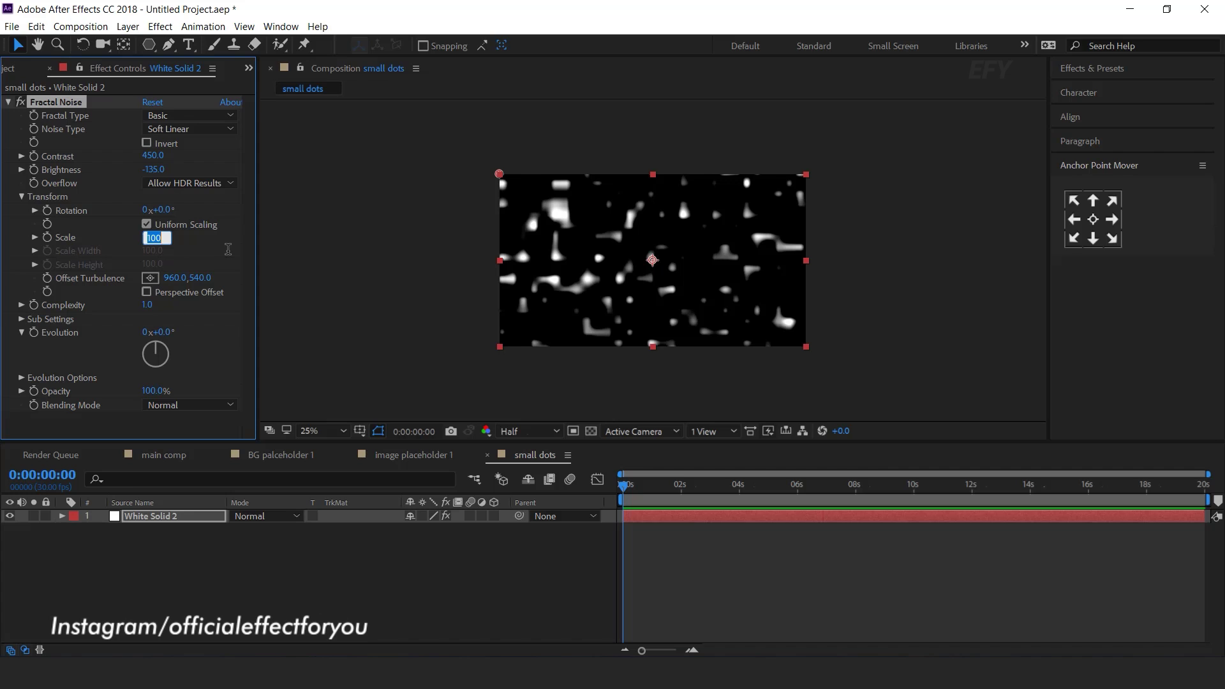
key("Return")
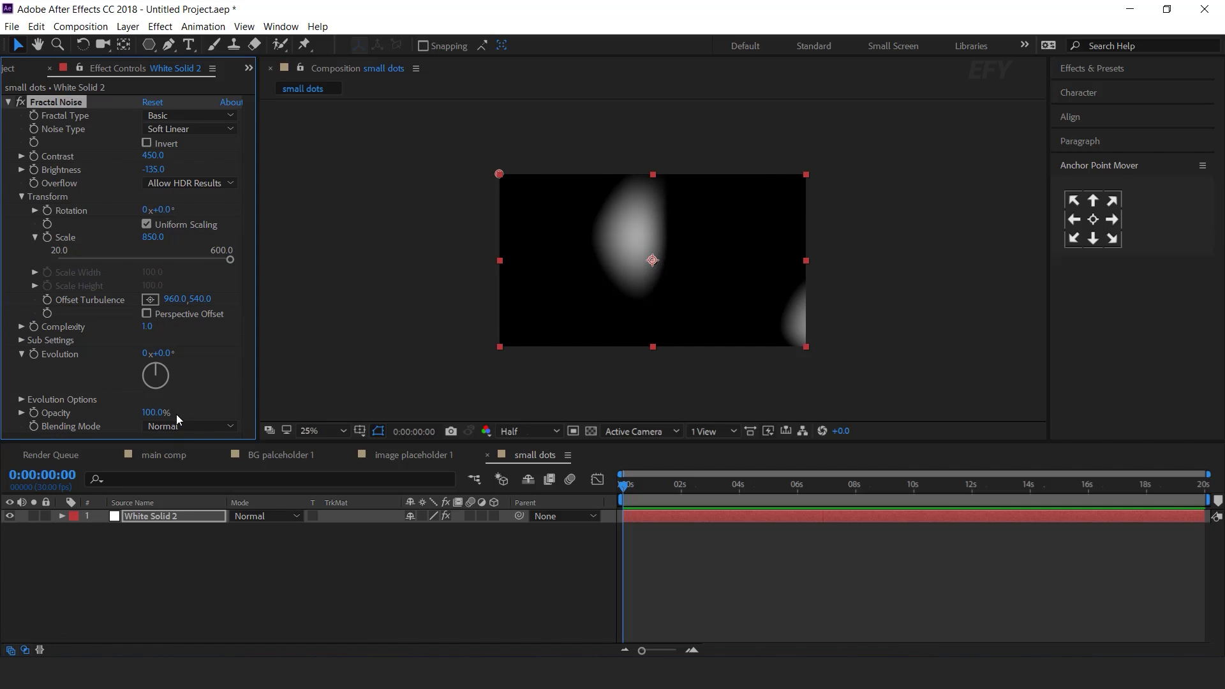
Animate the Fractal Noise Evolution with the expression time*150.
left_click(33, 354, "alt")
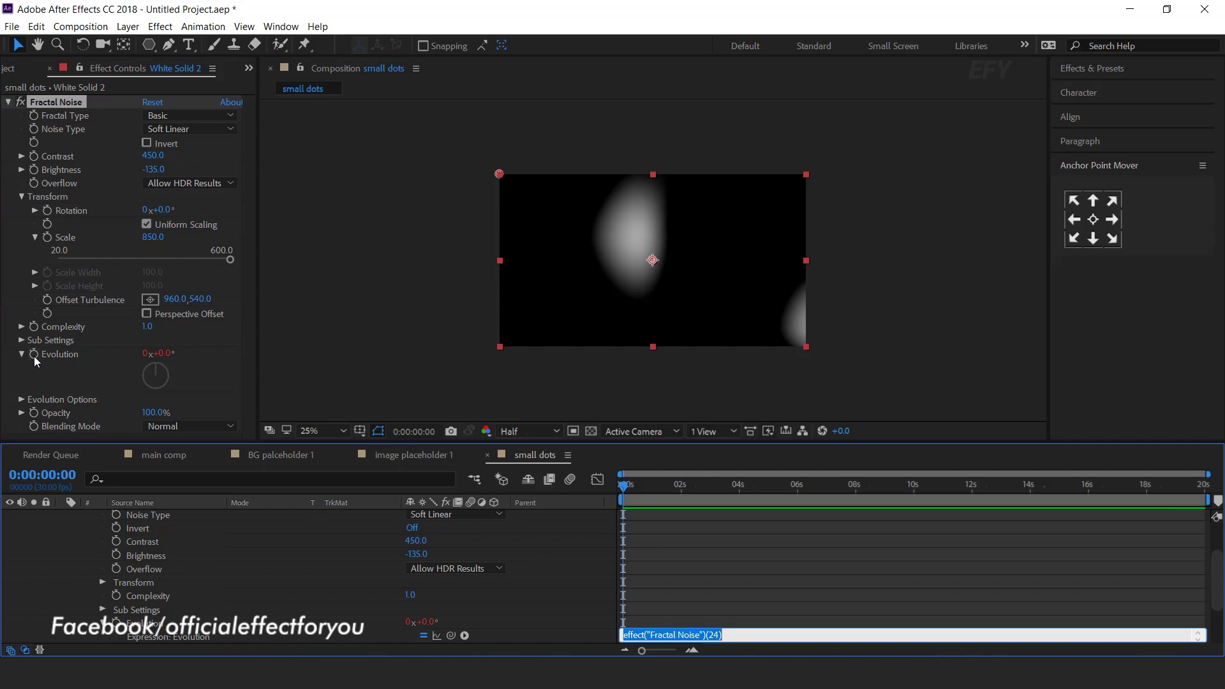
type("time*150")
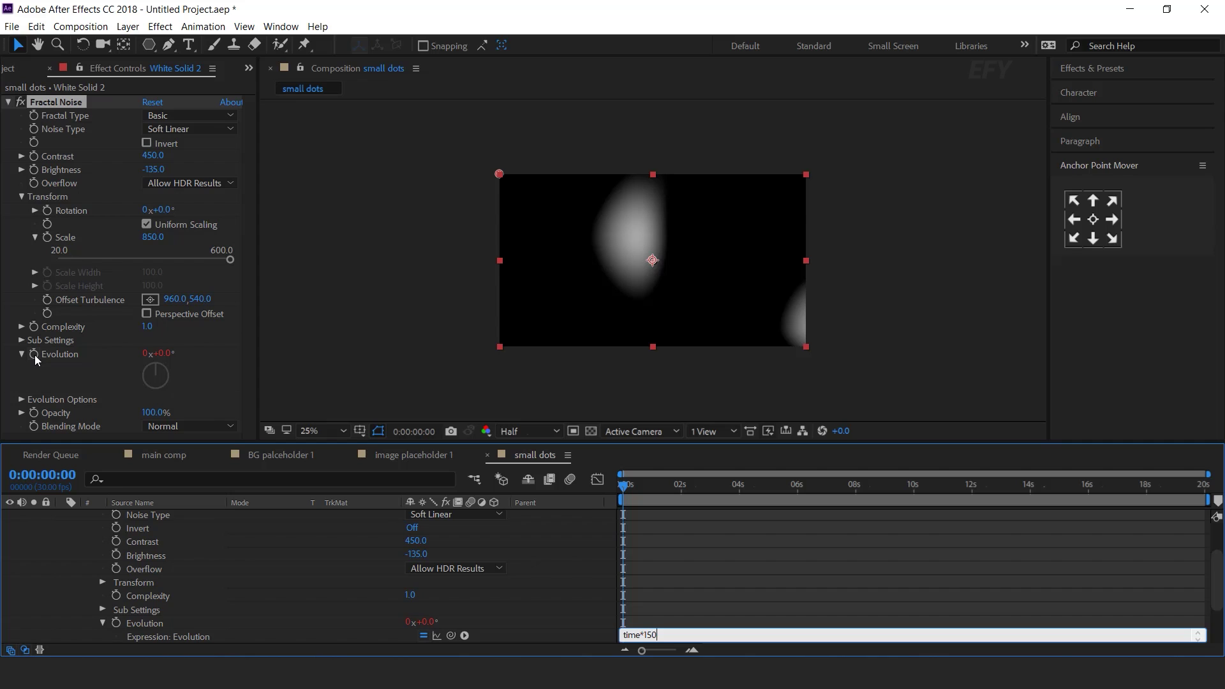
key("KP_Enter")
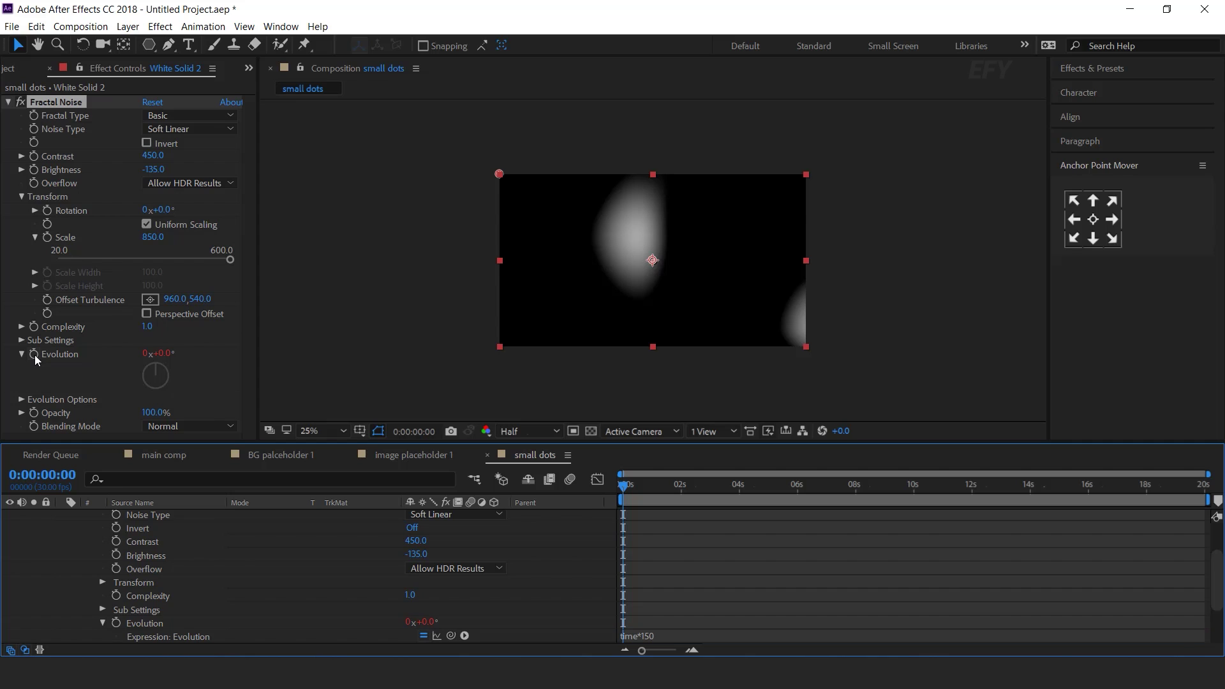
scroll(75, 523, "up", 3)
left_click(61, 515)
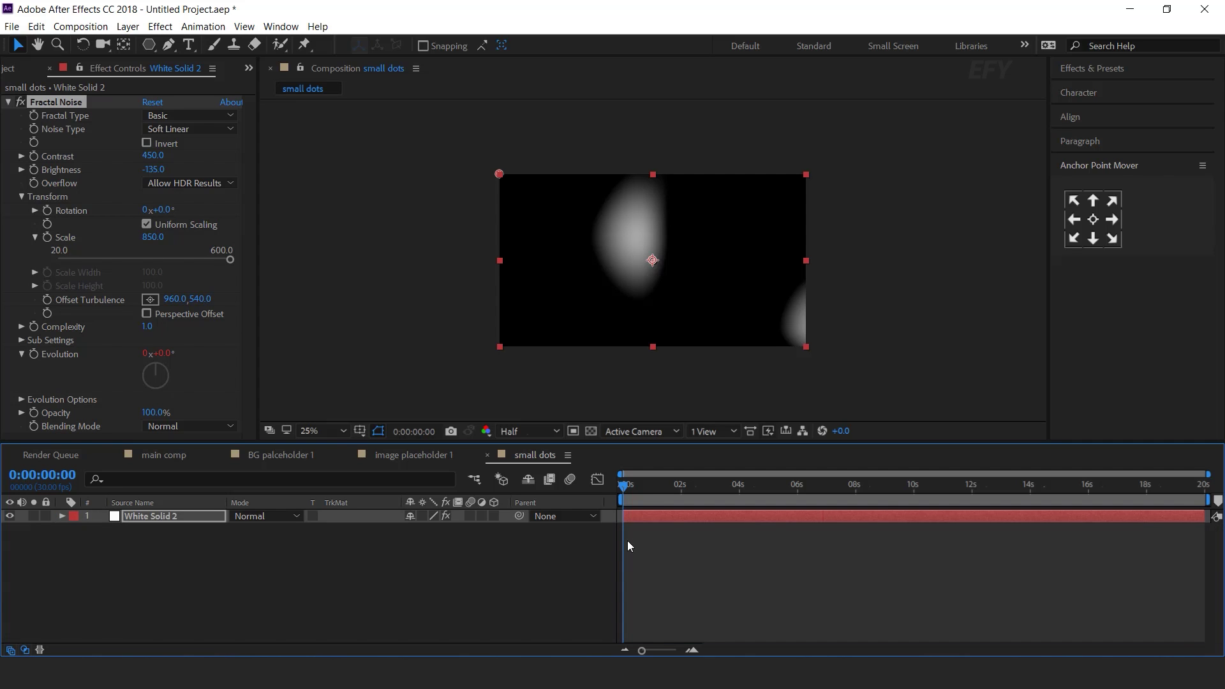
left_click(452, 554)
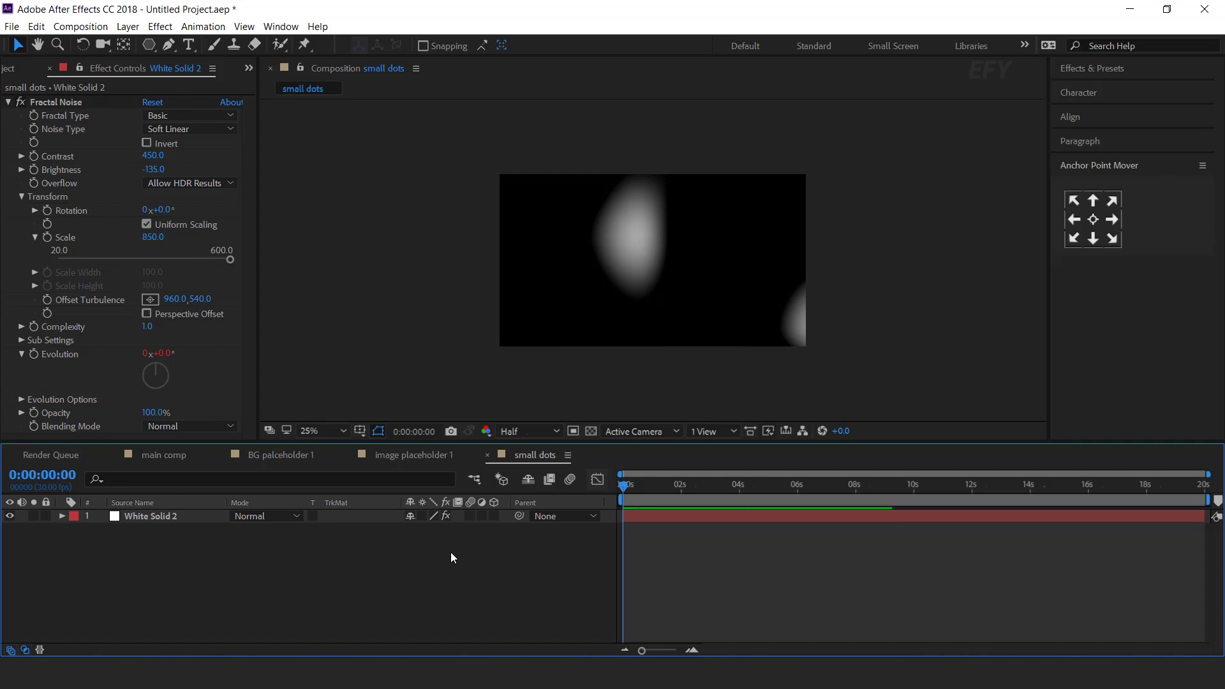
Add a second white 1920 × 1080 solid above the noise layer and apply CC Ball Action to it.
key("ctrl+y")
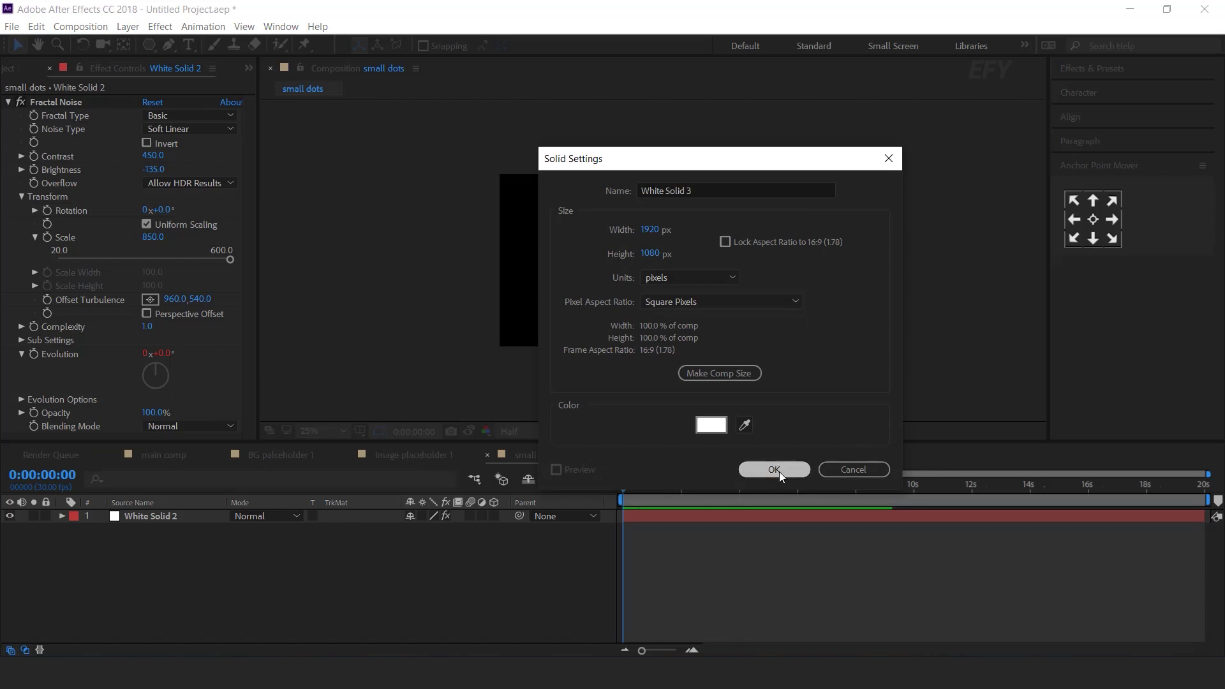
left_click(773, 469)
key("ctrl+space")
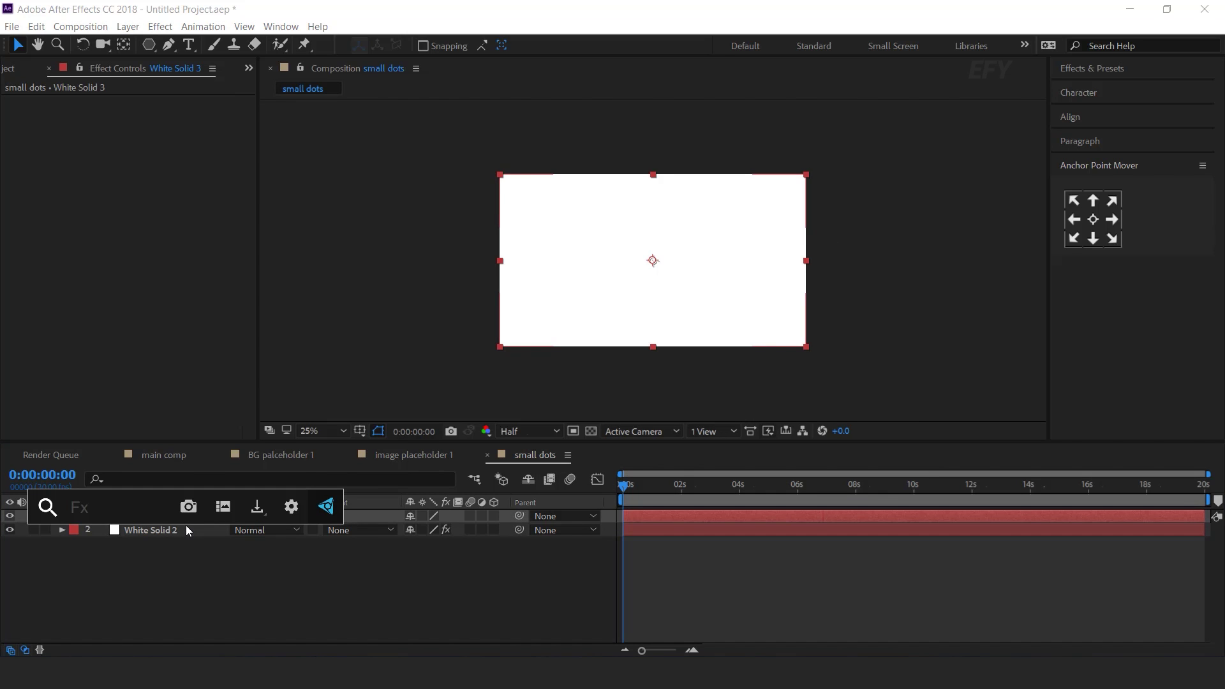
type("cc ba")
key("Return")
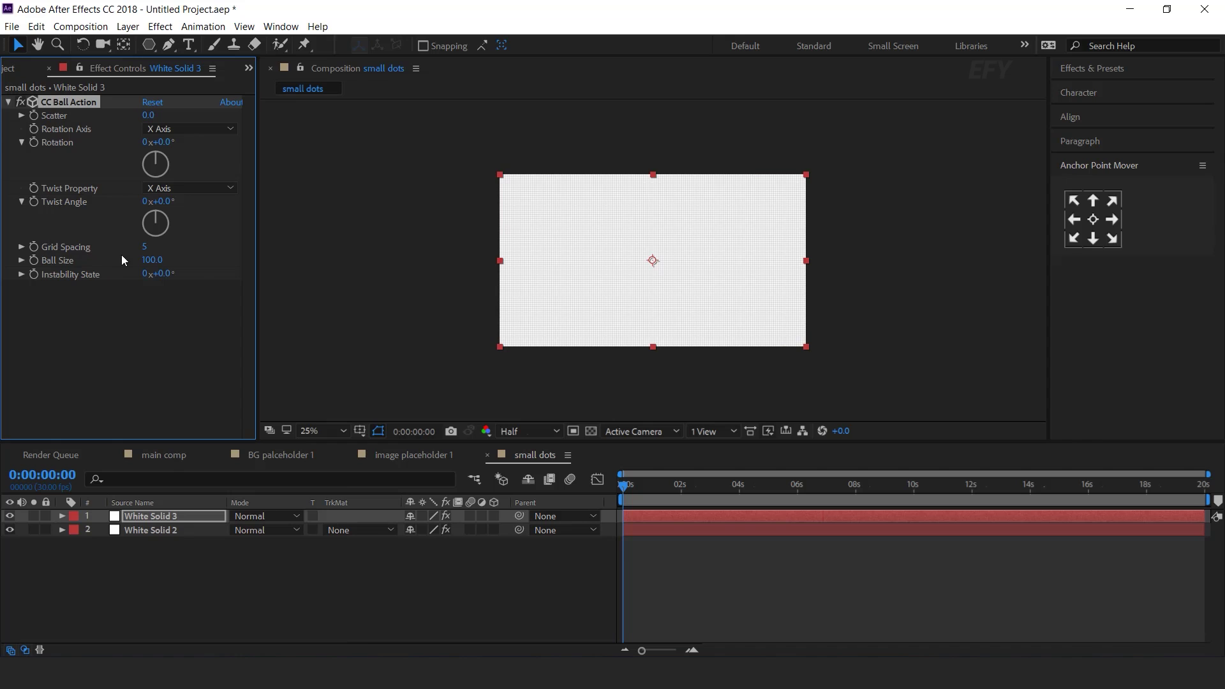
Set the CC Ball Action ball size to 15 and grid spacing to 8, and inspect the dot grid.
type("15")
key("Return")
left_click(143, 246)
type("8")
key("Return")
left_click(489, 584)
scroll(648, 240, "up", 4)
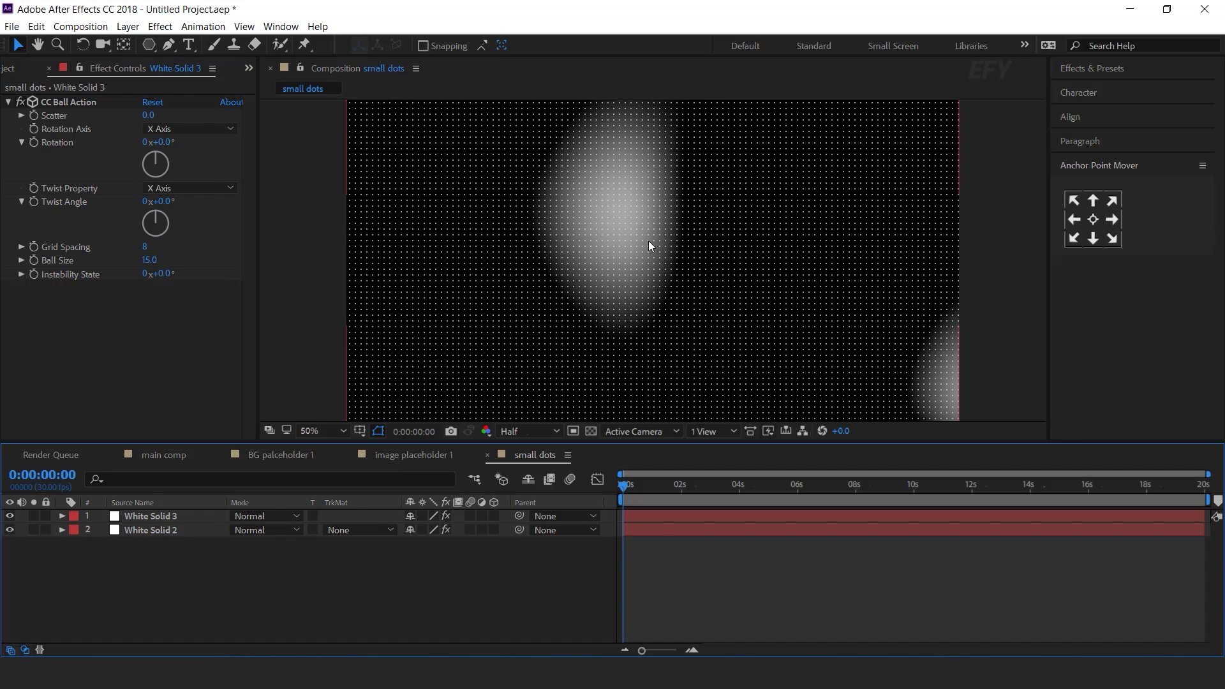
scroll(642, 236, "down", 4)
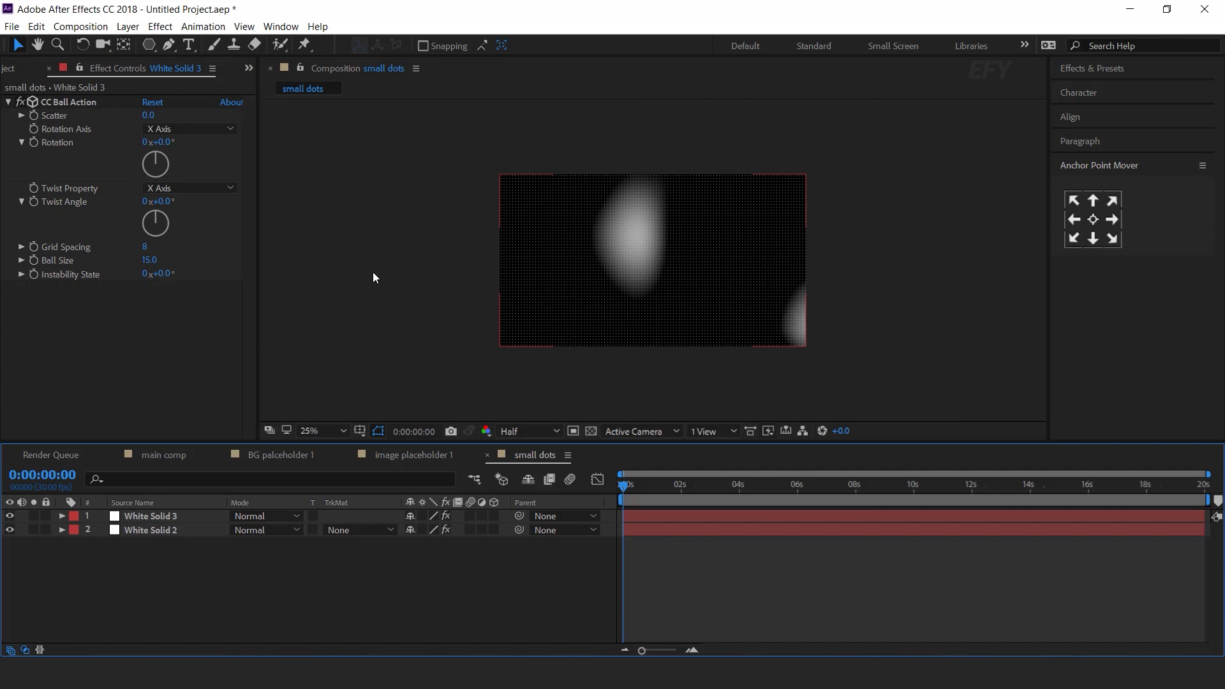
Set White Solid 2 to use White Solid 3 as its alpha matte, and check the dots at 0:00:04:09.
left_click(163, 530)
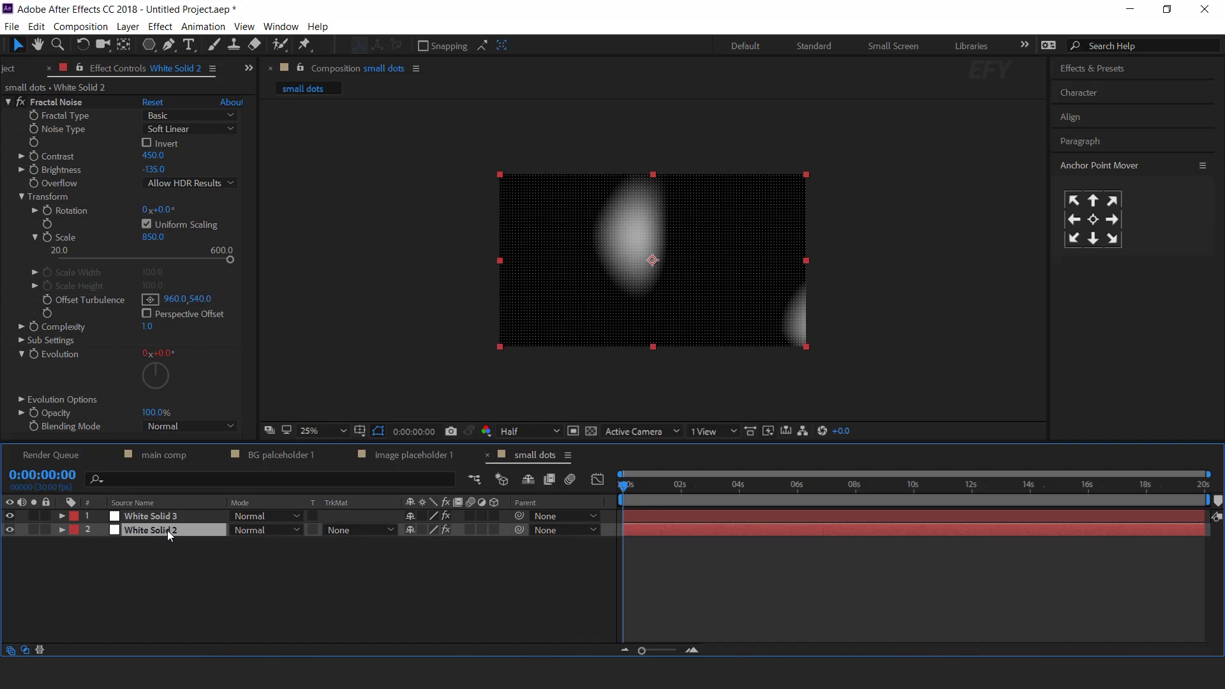
left_click(339, 531)
left_click(380, 564)
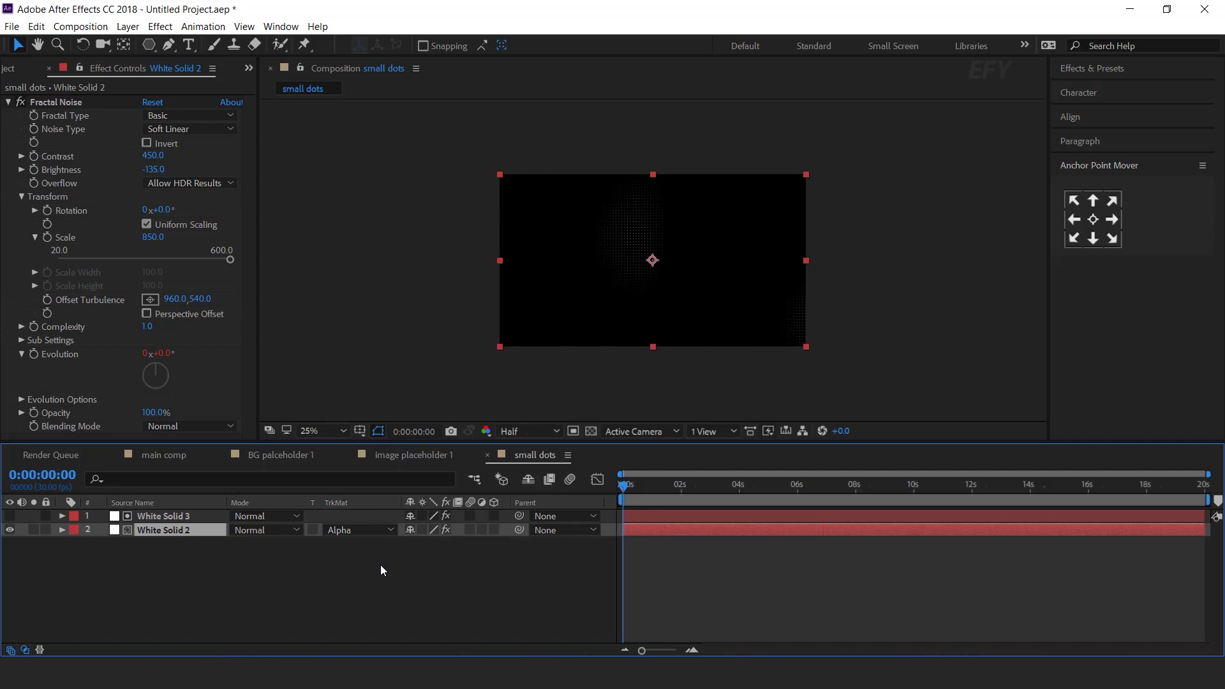
key("period")
left_click_drag(640, 485, 748, 484)
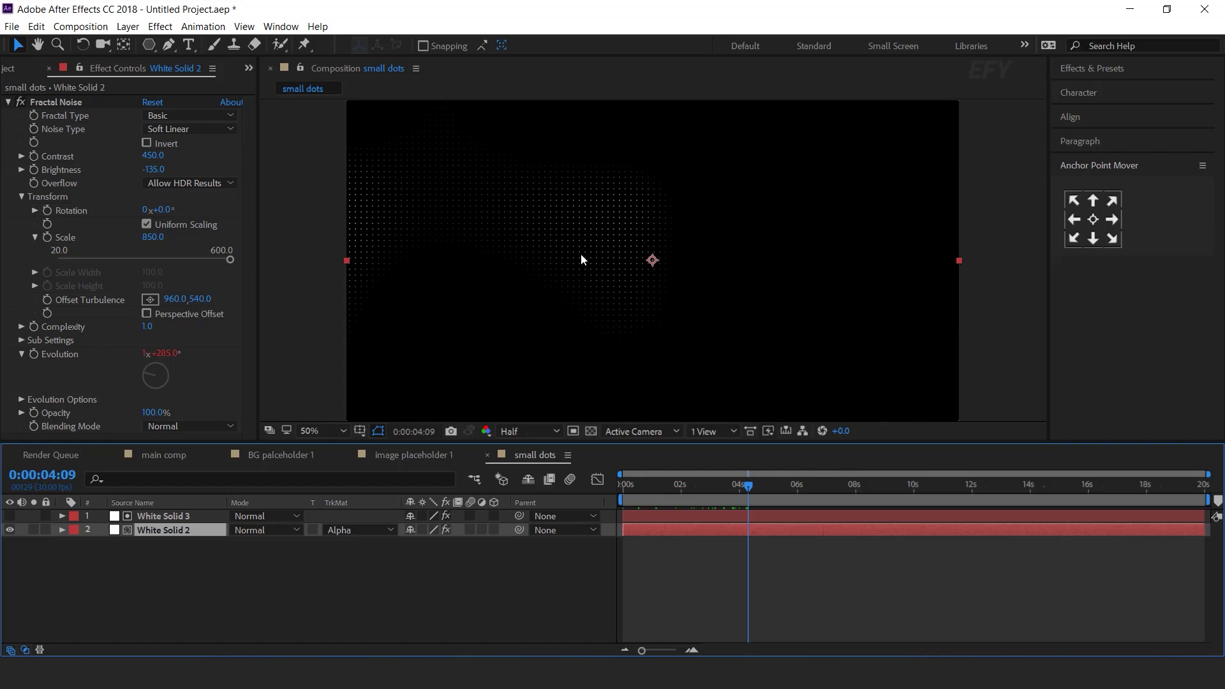
left_click(227, 591)
Add the small dots composition to main comp, placing its layer directly below image placeholder 1.
left_click(164, 454)
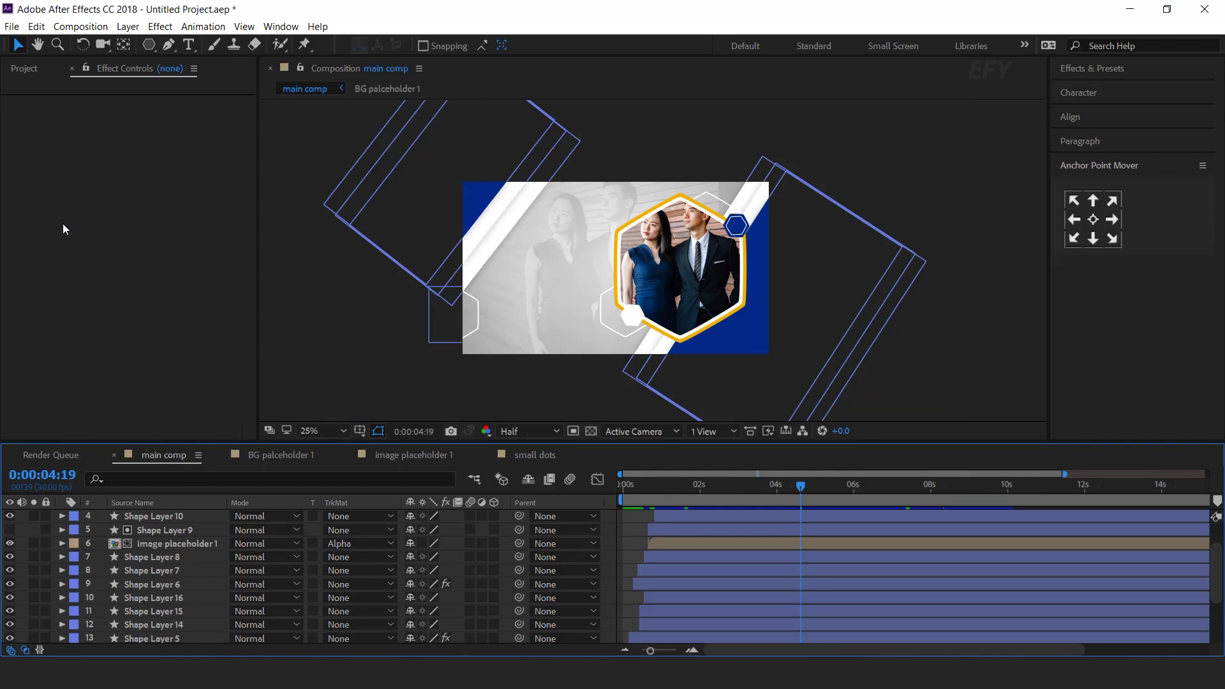
left_click(27, 69)
left_click(52, 273)
left_click_drag(52, 273, 185, 615)
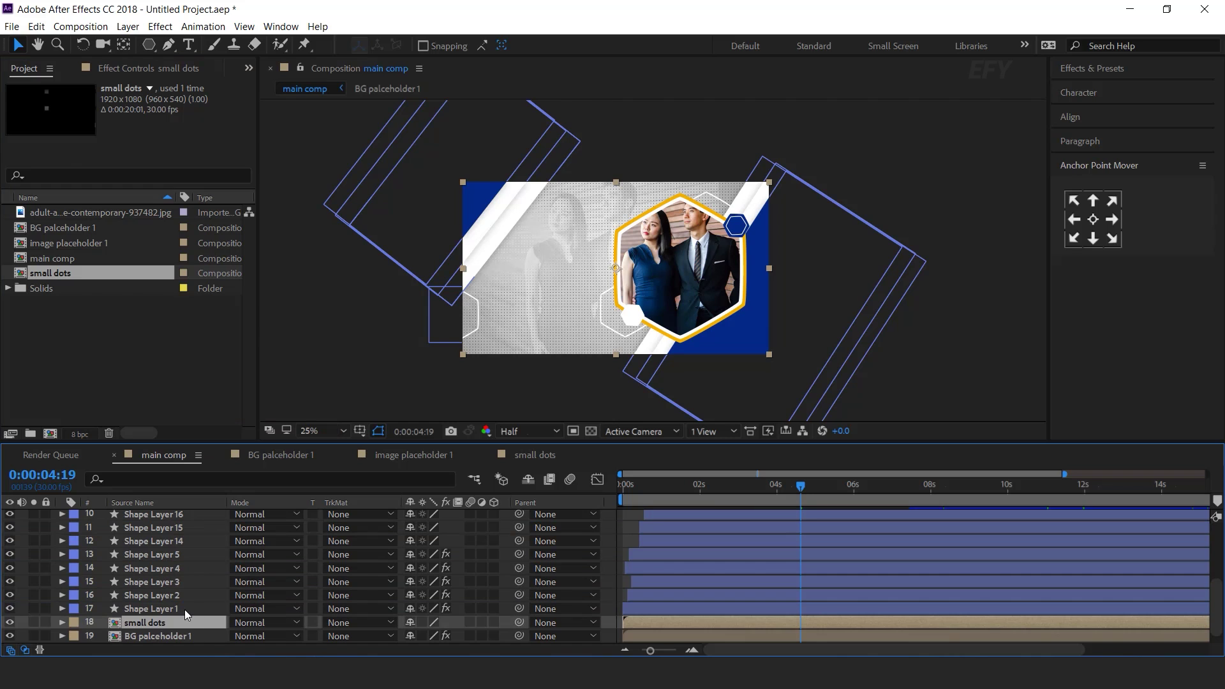
left_click_drag(163, 608, 166, 551)
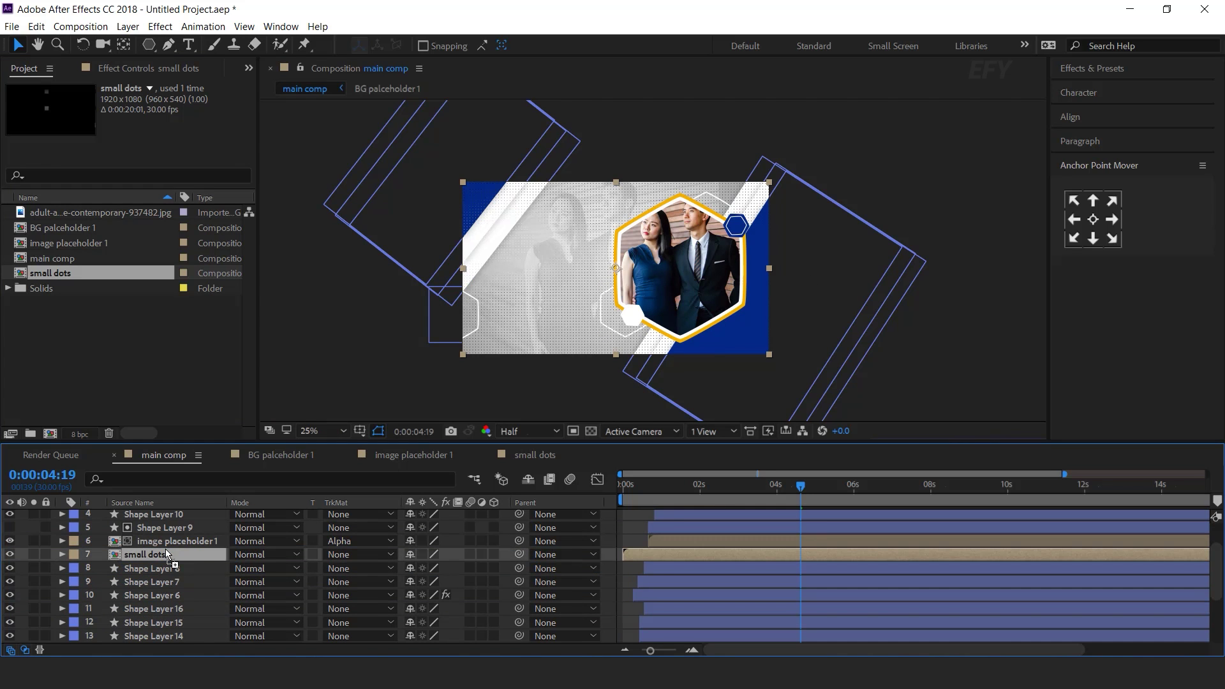
key("period")
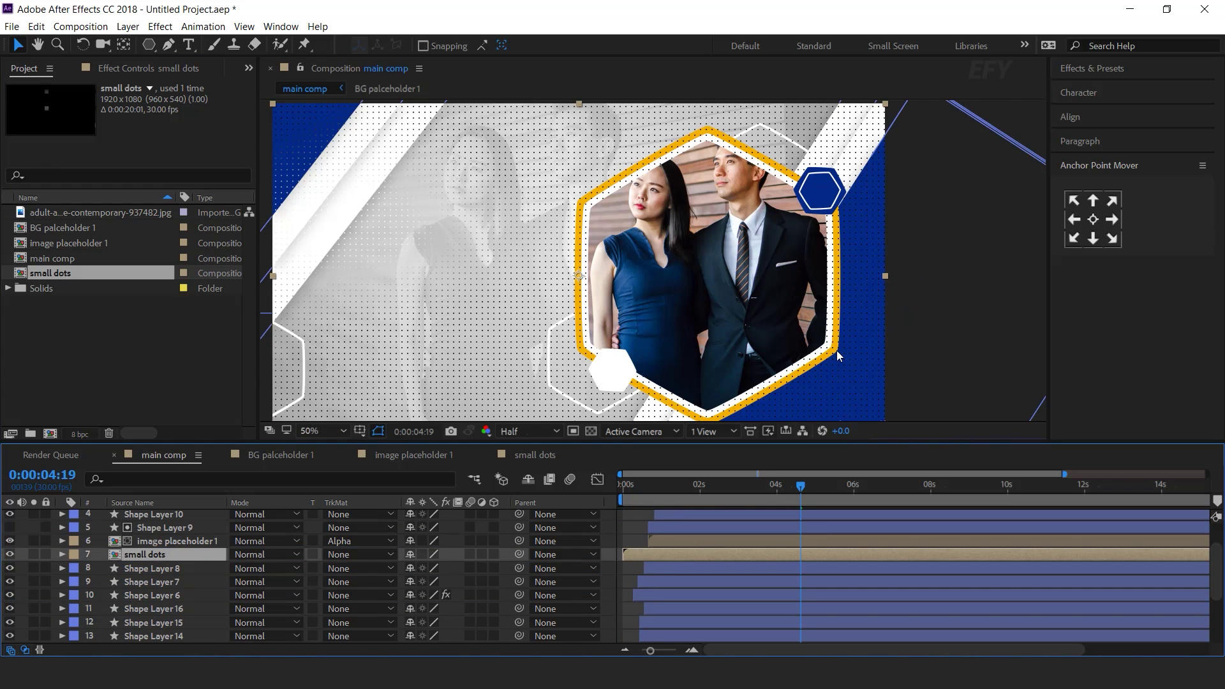
key("comma")
Set the small dots layer's blending mode to Screen and preview the scene from the start.
left_click(263, 554)
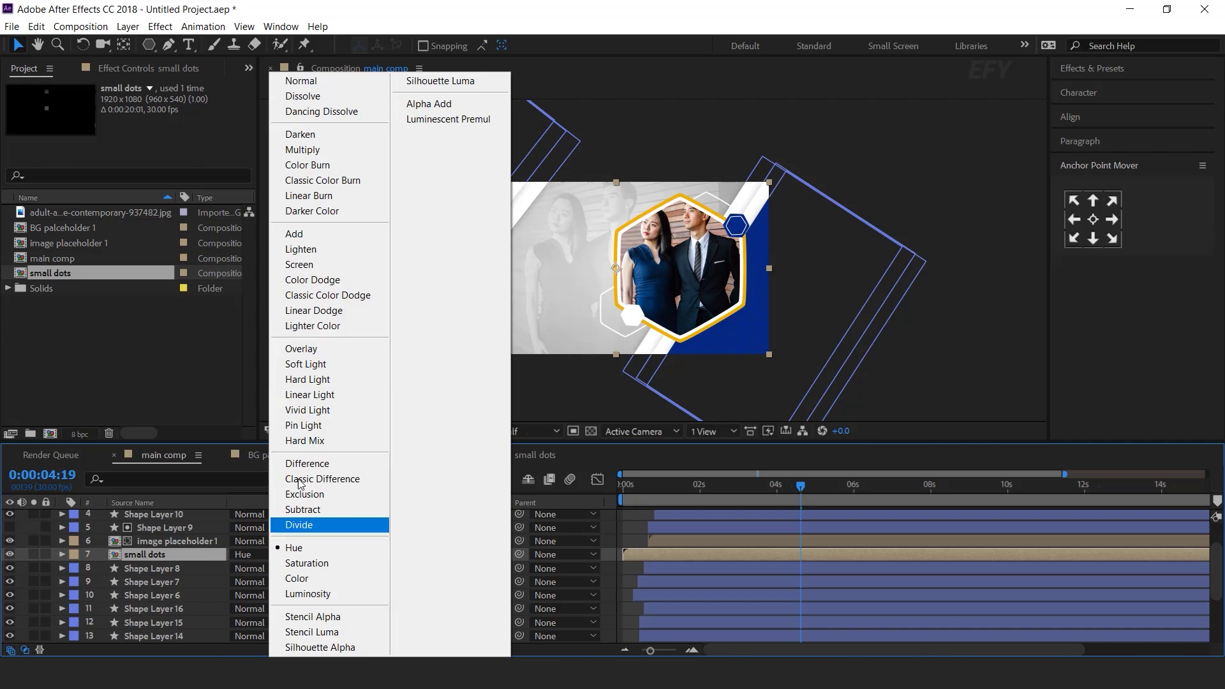
left_click(320, 267)
mouse_move(694, 502)
left_mouse_down()
mouse_move(671, 486)
mouse_move(727, 487)
mouse_move(702, 489)
left_mouse_up()
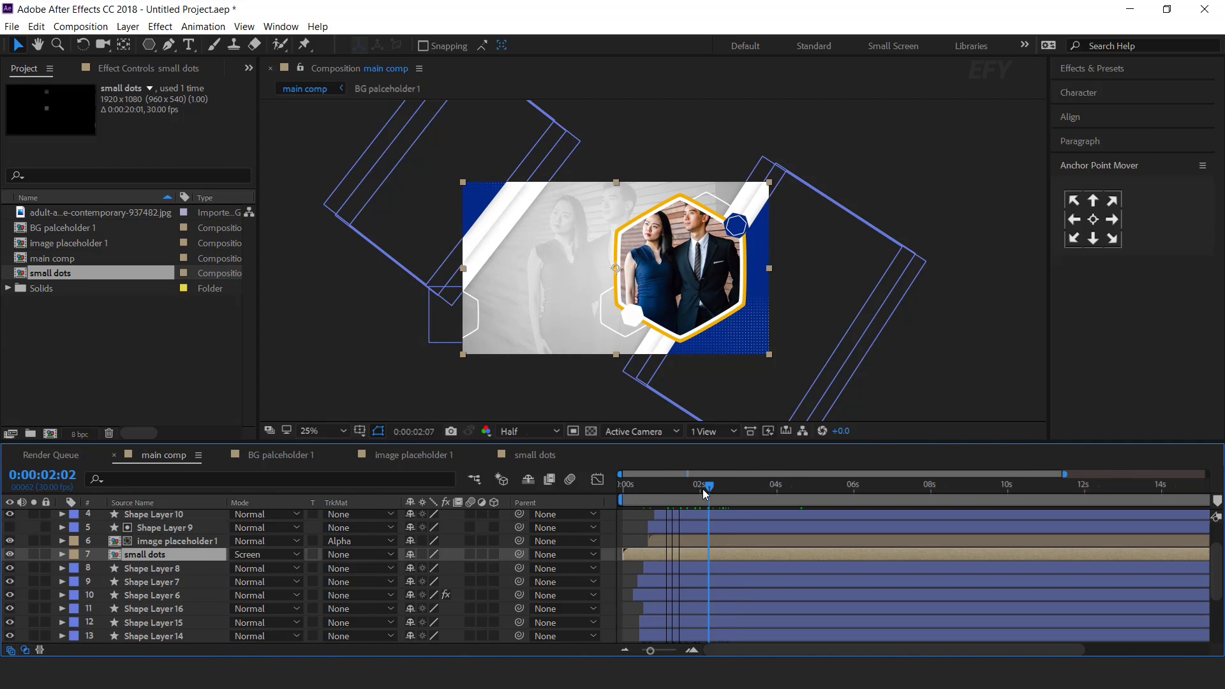
key("period")
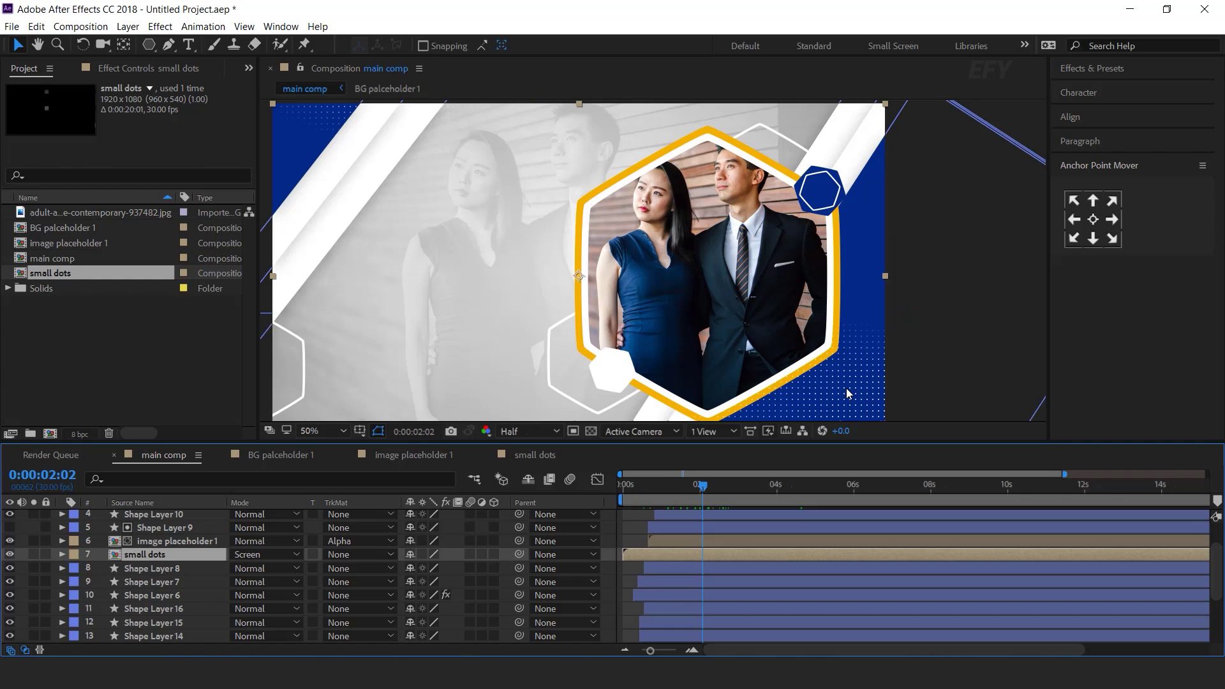
key("comma")
left_click(616, 488)
key("space")
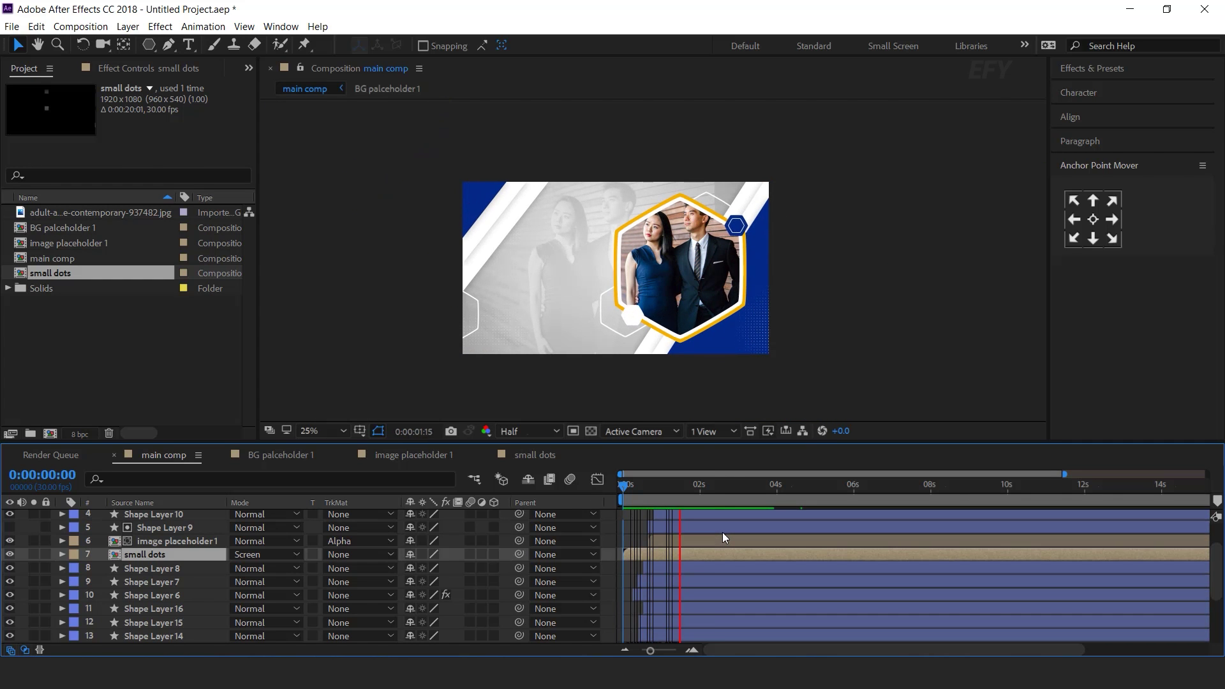
key("space")
Move the small white hexagon from the photo hexagon's lower-left corner to its lower-right corner.
key("period")
left_click(775, 484)
left_click_drag(611, 372, 805, 376)
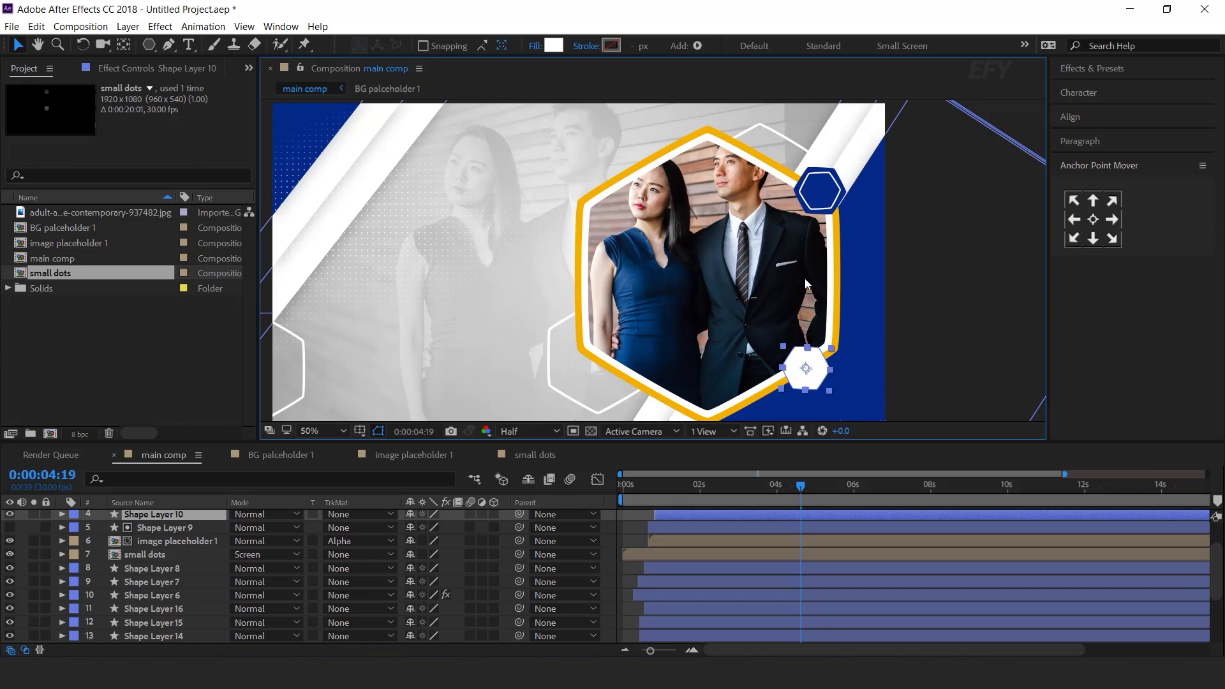
Move the blue hexagon and its thin outline from the photo hexagon's upper-right corner to its upper-left corner.
left_click(819, 190)
left_click(805, 191, "shift")
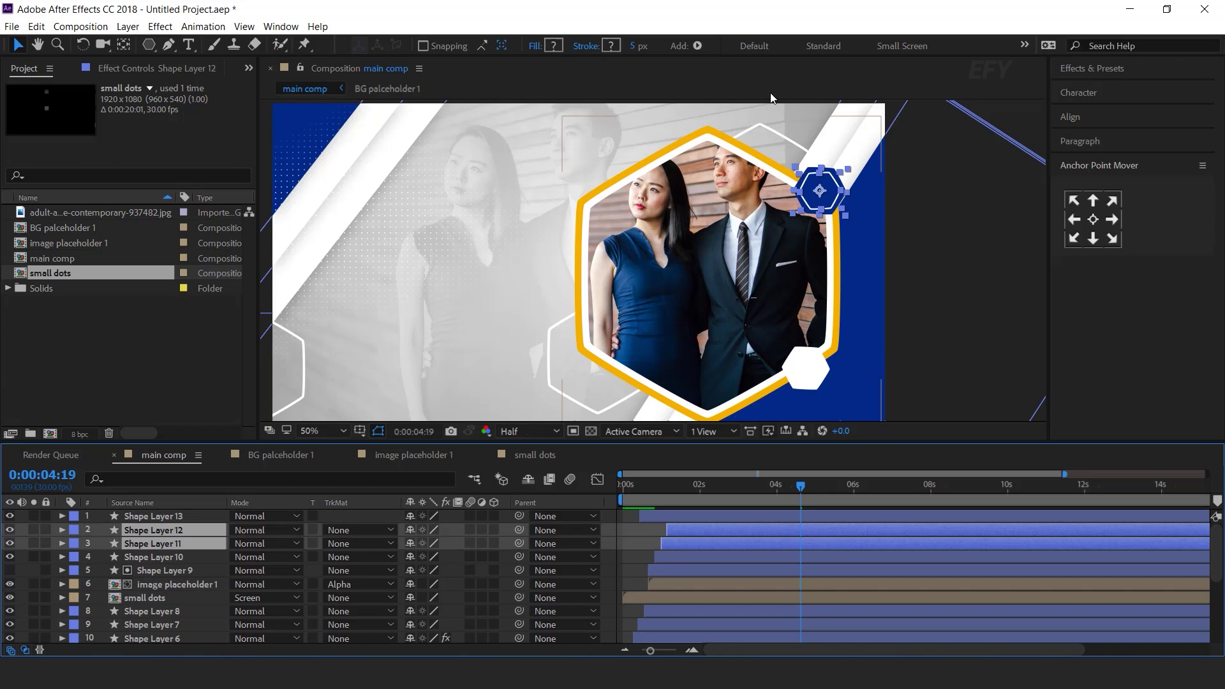
left_click_drag(820, 194, 582, 200)
left_click(807, 370)
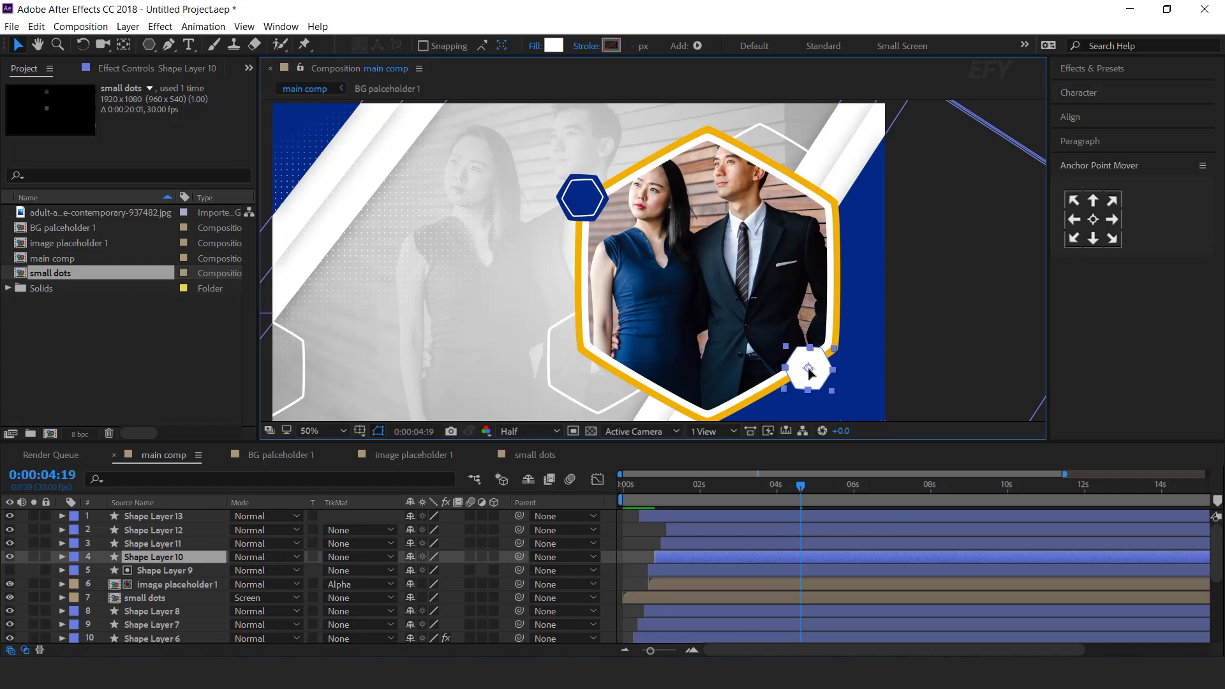
left_click(641, 528)
Preview the scene from the start and inspect the layout at 0:00:02:10.
left_click_drag(652, 487, 603, 500)
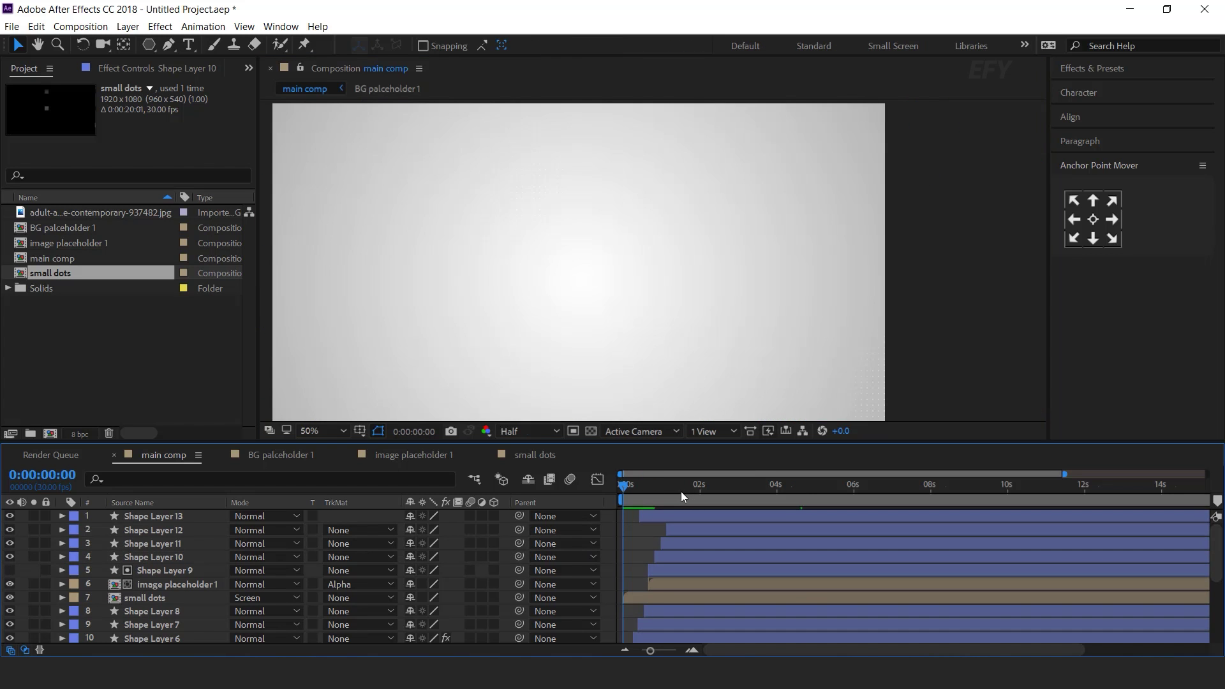
key("space")
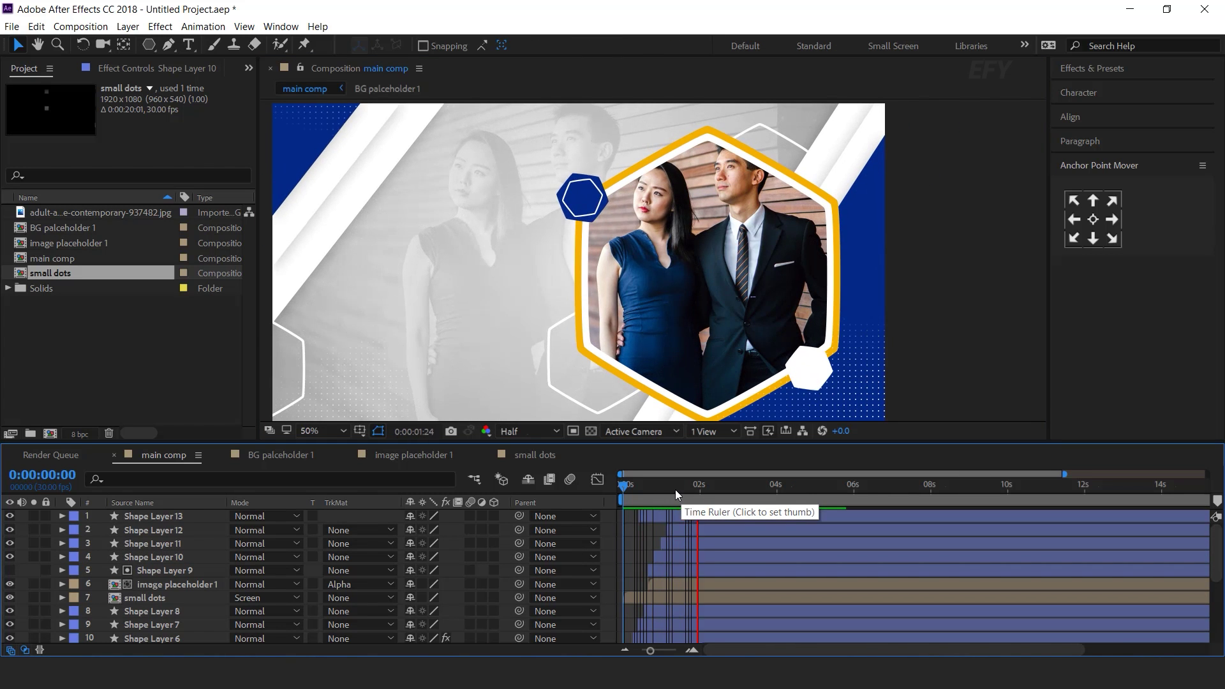
left_click(788, 490)
scroll(768, 321, "down", 2)
scroll(768, 320, "up", 2)
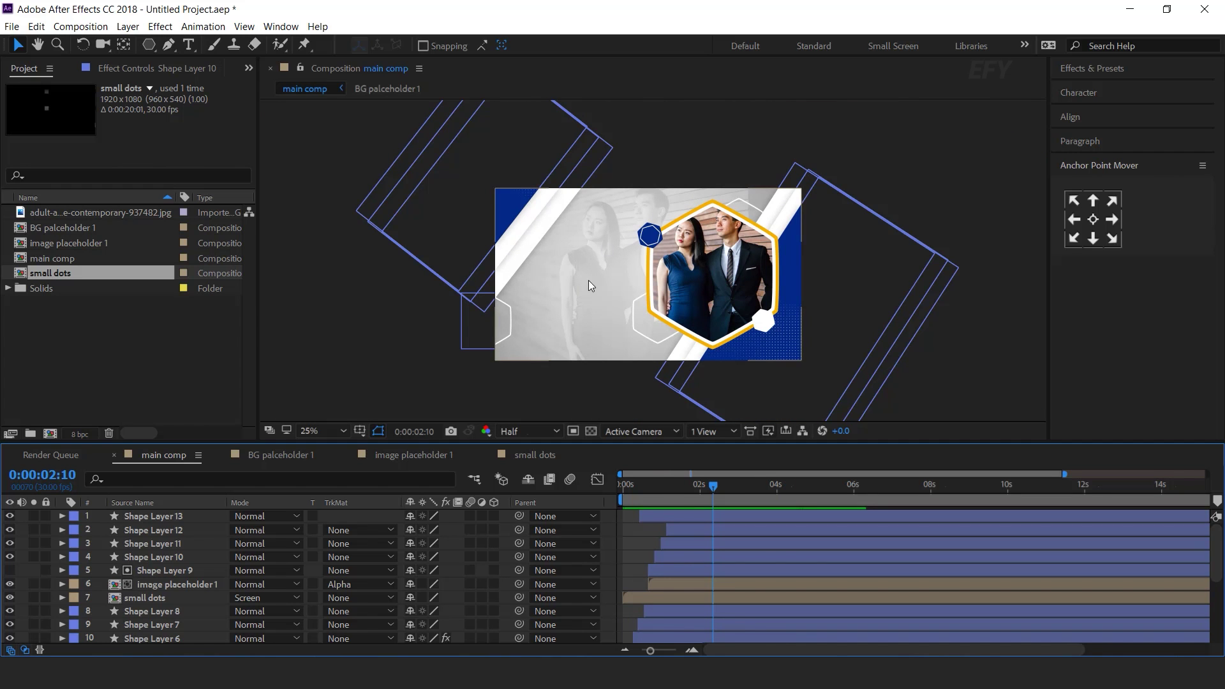
scroll(560, 278, "up", 2)
Create a new 1920 x 1080 composition named text 1 with a 0:00:20:01 duration.
left_click(111, 367)
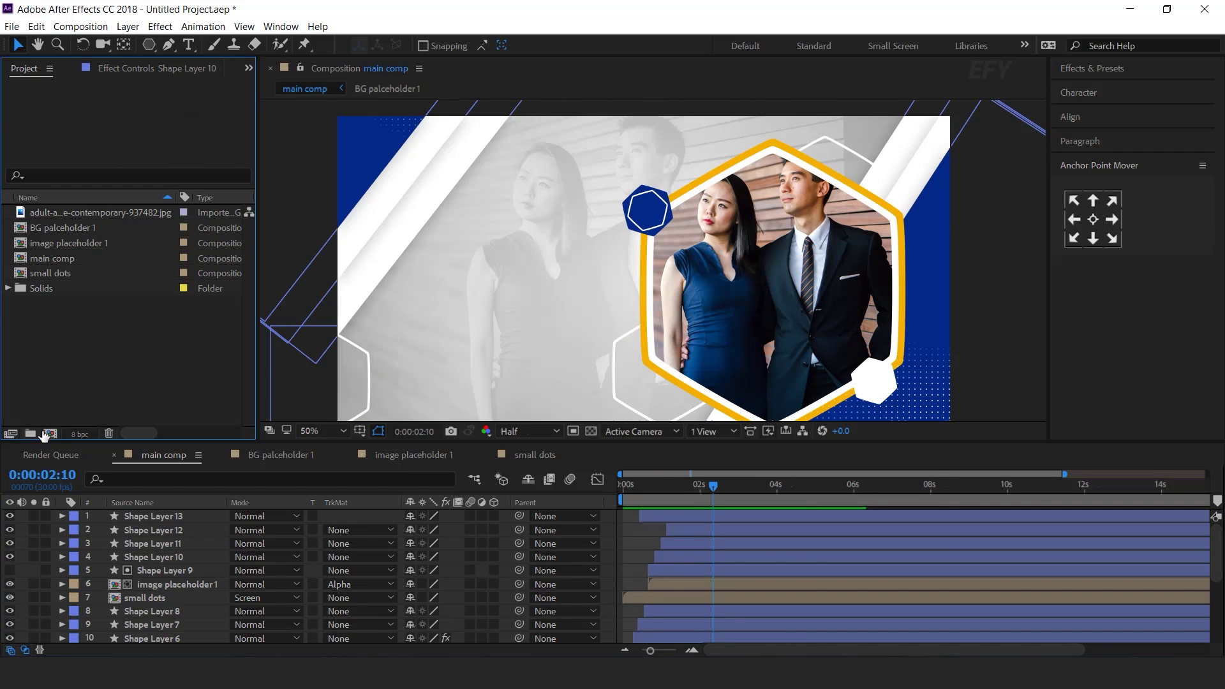
left_click(51, 434)
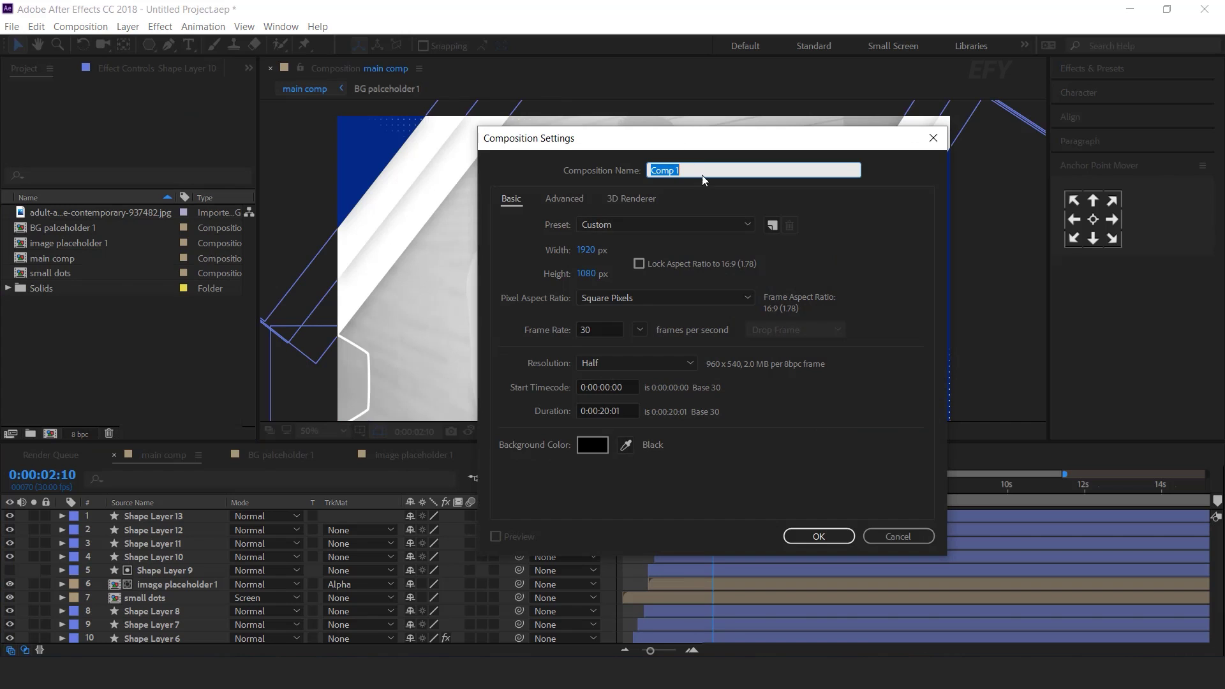
type("text 1")
key("Return")
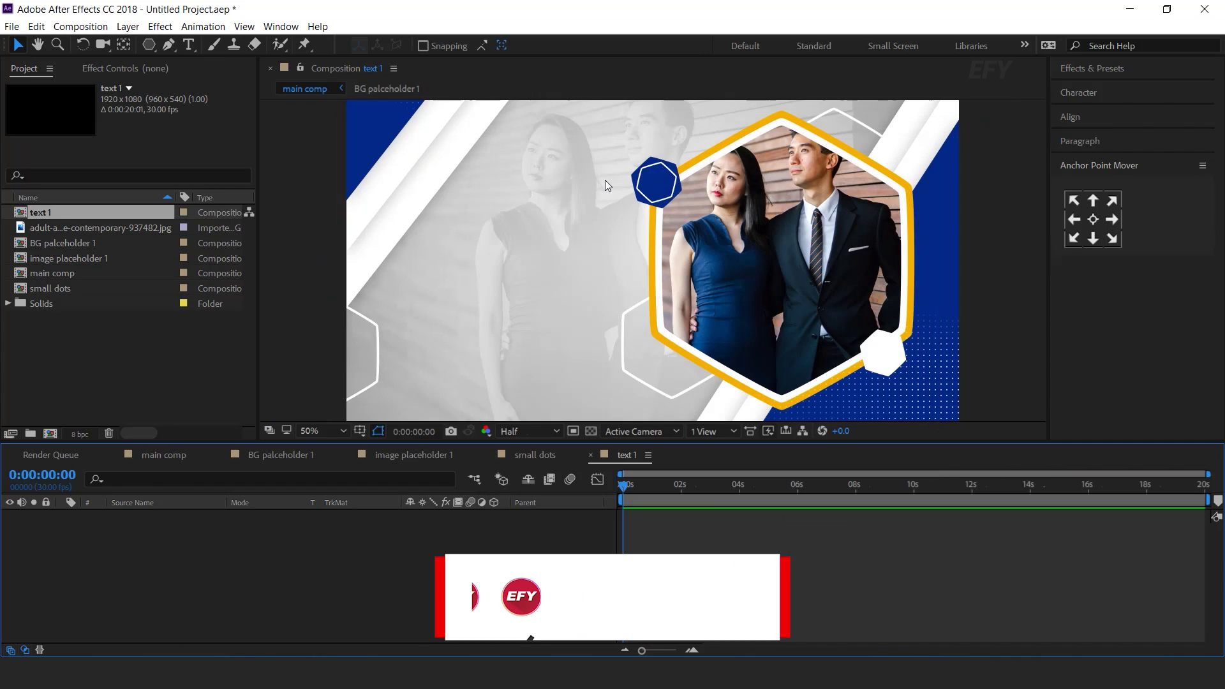
left_click(161, 380)
Add the text "Marketing" in Bebas Neue at 185 px to the upper middle of the text 1 composition.
left_click(184, 46)
left_click(541, 251)
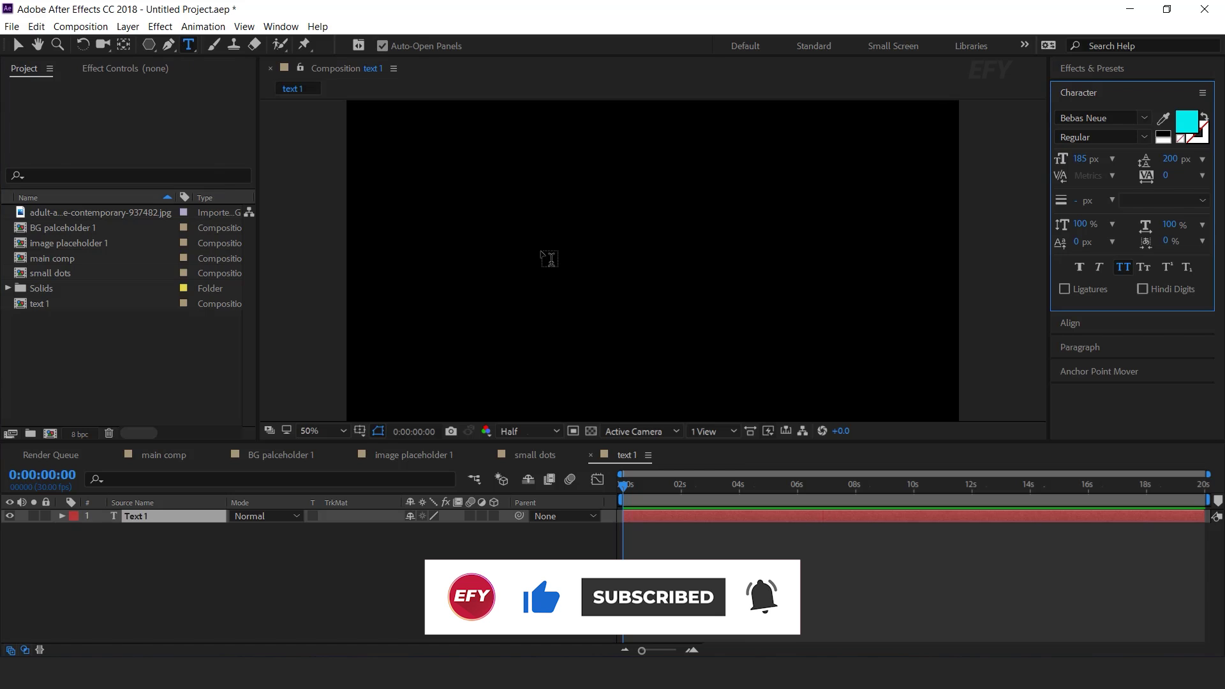
type("Marketing")
left_click(18, 45)
Change the fill colour of the Marketing text to golden yellow.
left_click(1187, 121)
left_click_drag(257, 291, 262, 367)
left_click(231, 192)
left_click(378, 201)
left_click(678, 486)
left_click(623, 486)
left_click(635, 220)
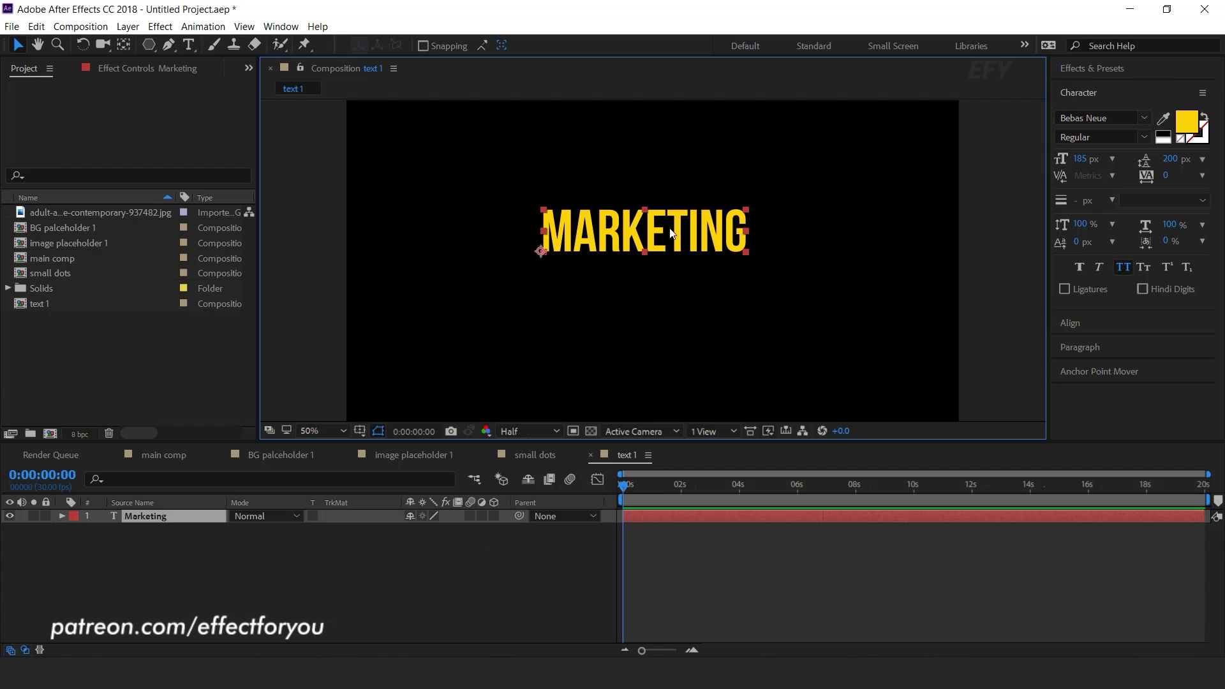
Enable per-character 3D on the Marketing text and add one animator with Position, Opacity and Blur properties.
left_click(154, 516)
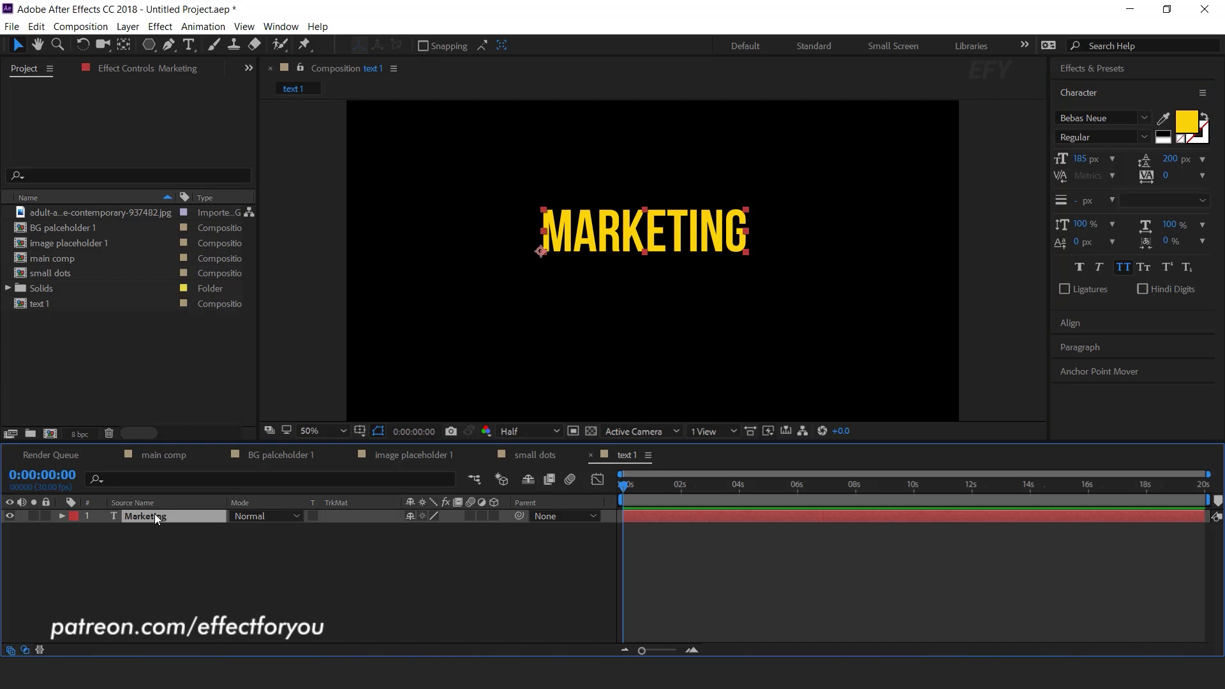
left_click(503, 530)
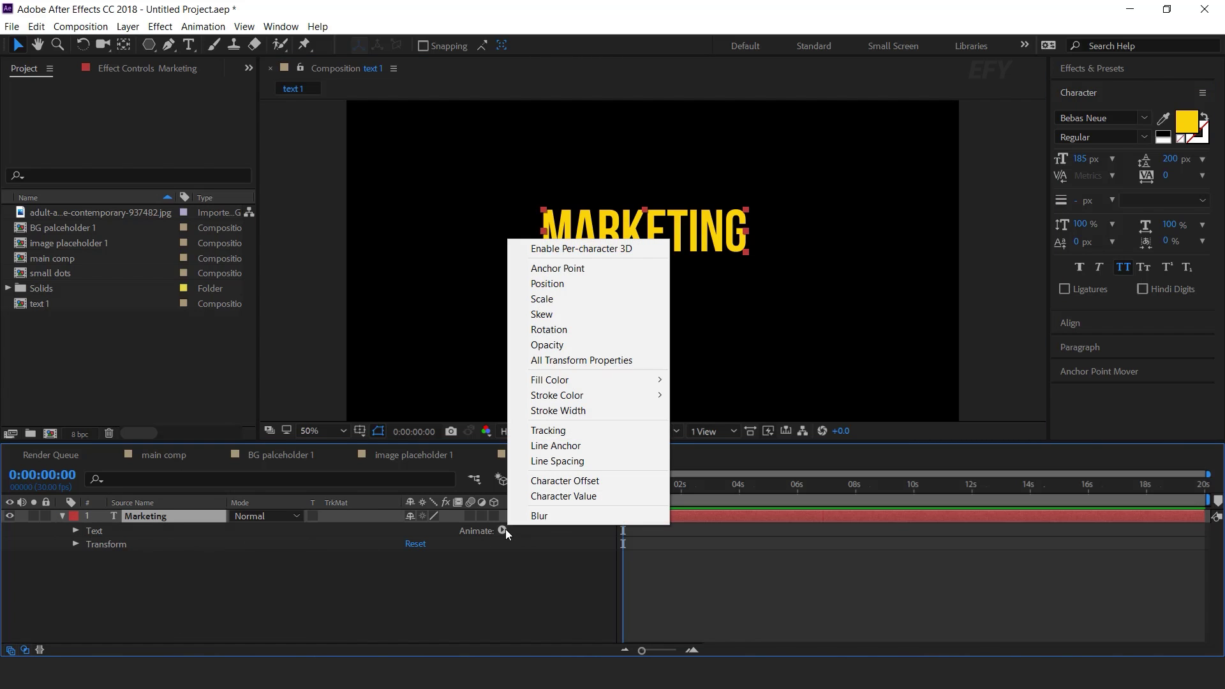
left_click(542, 249)
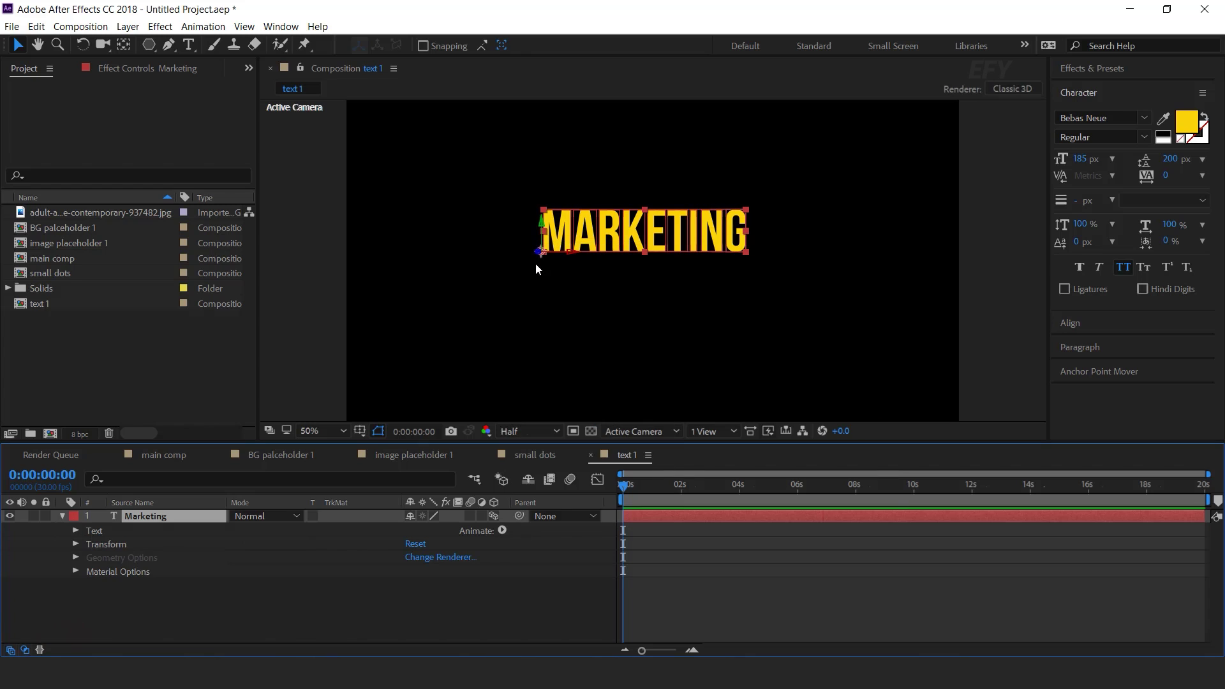
left_click(502, 530)
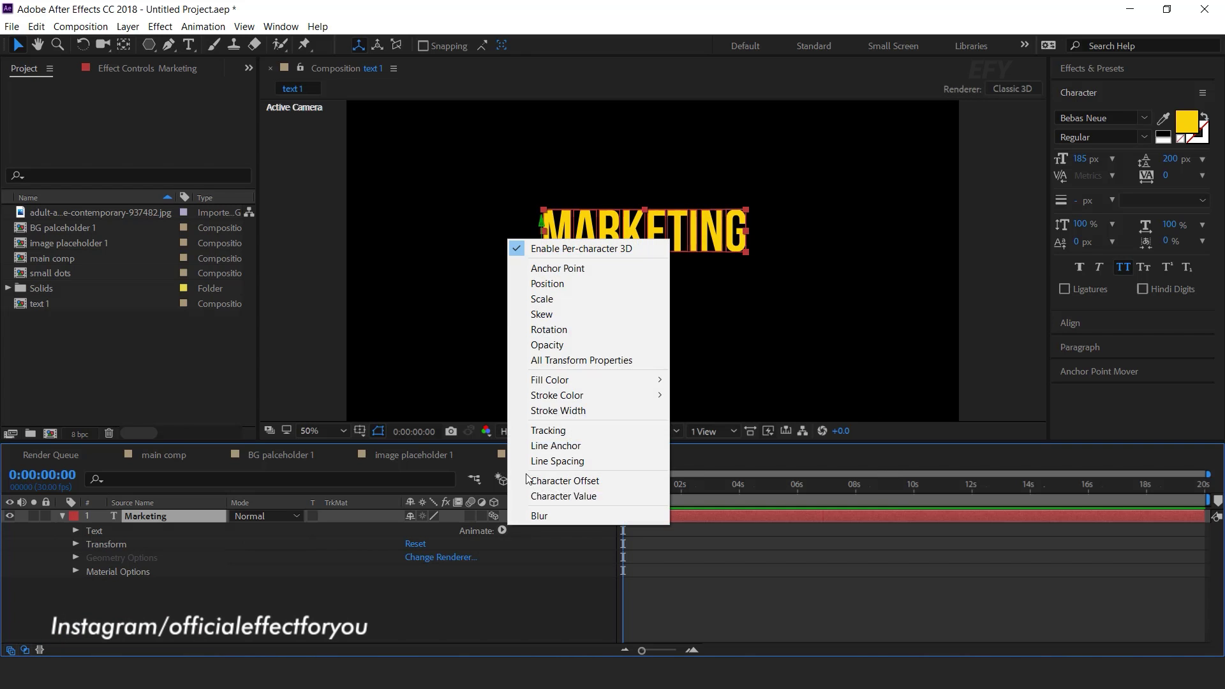
left_click(548, 283)
left_click(502, 530)
left_click(546, 345)
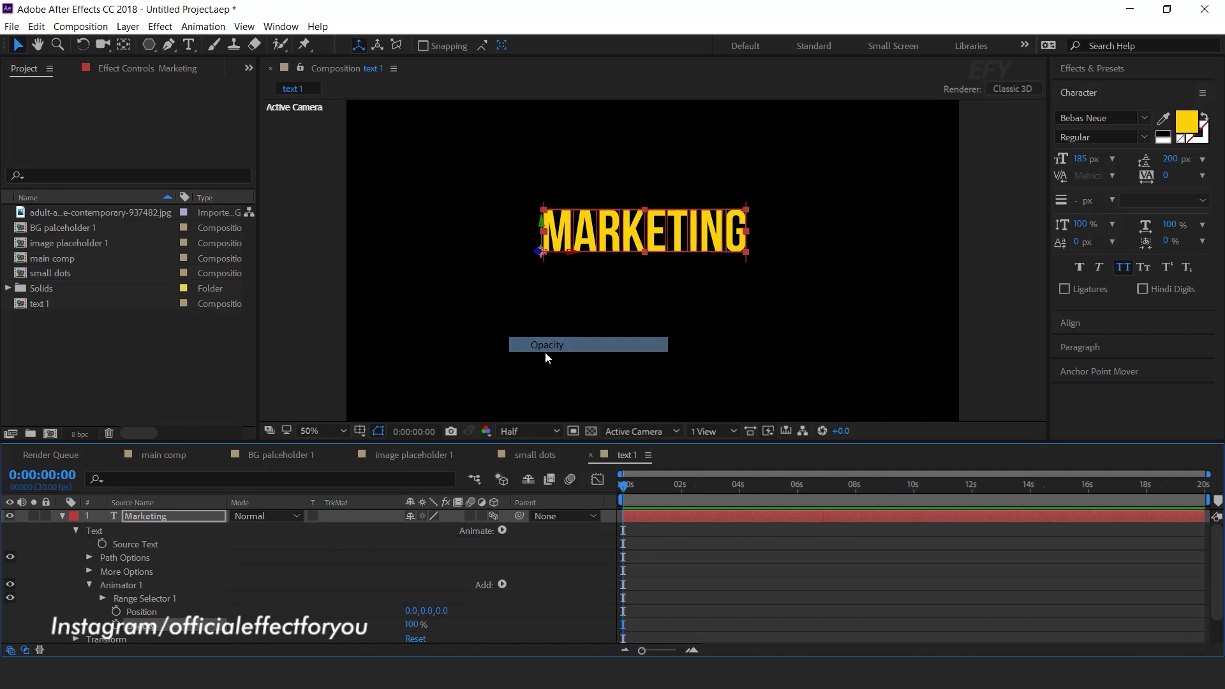
left_click(502, 530)
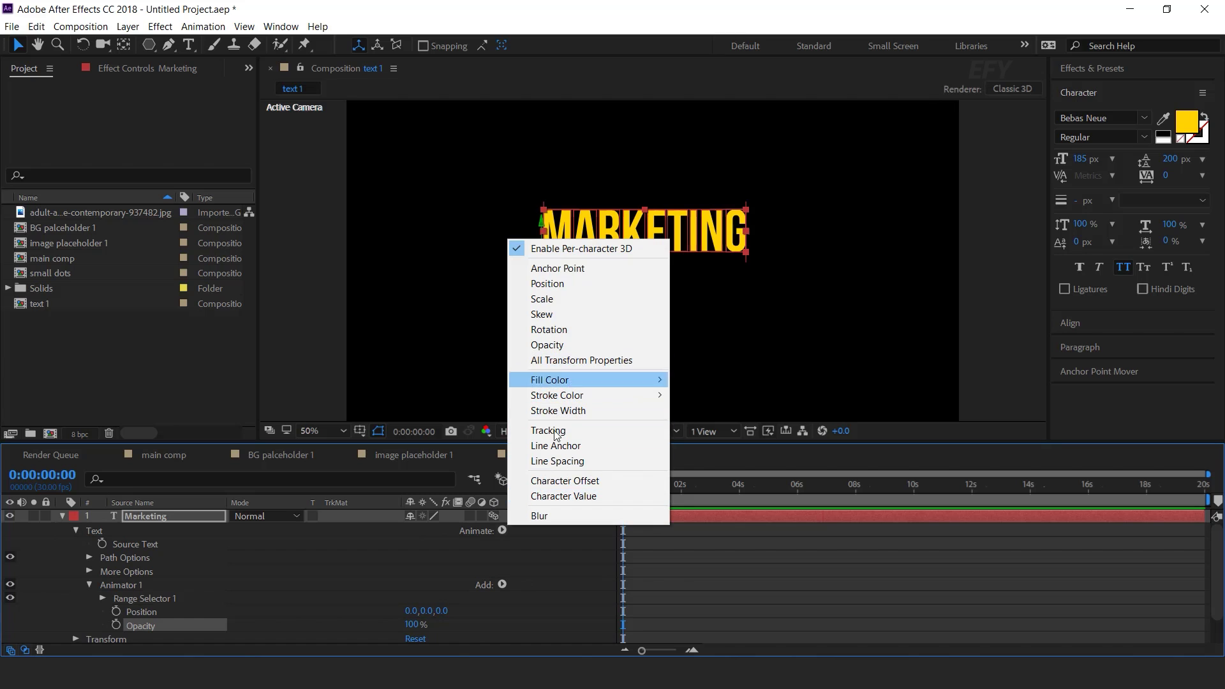
left_click(537, 515)
Set Animator 1's Z position to -1208, its opacity to 0% and its blur to 50.
scroll(554, 575, "down", 2)
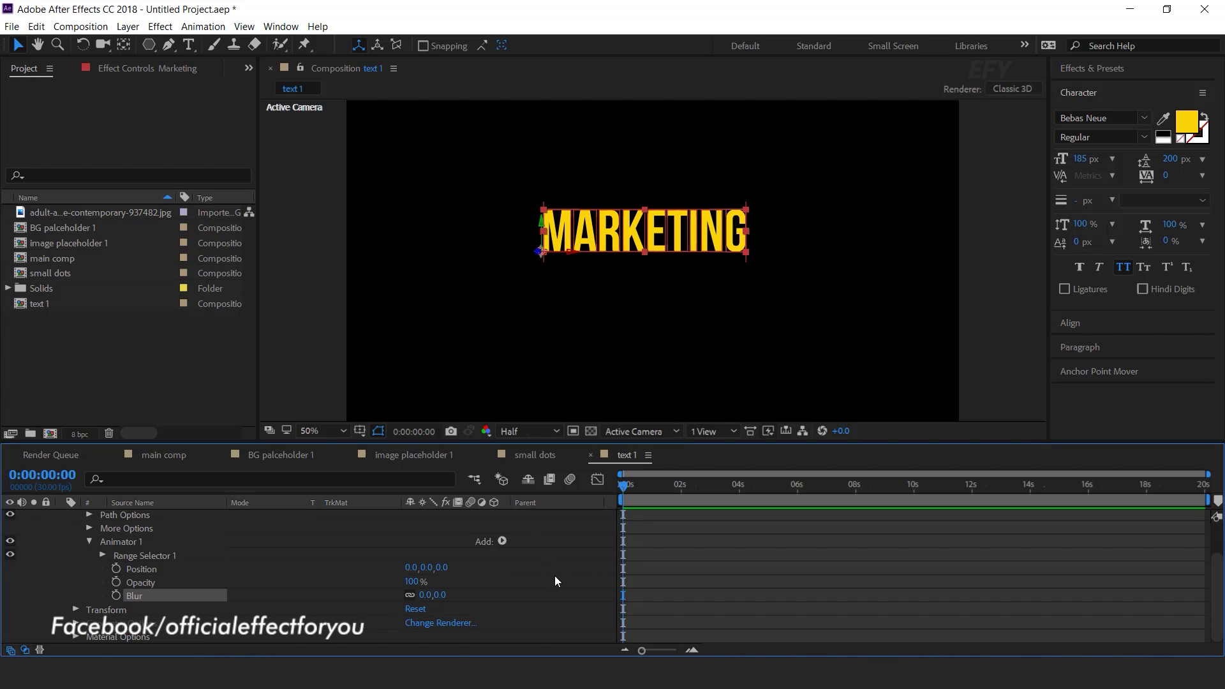
mouse_move(443, 570)
left_mouse_down()
mouse_move(458, 575)
mouse_move(426, 589)
mouse_move(447, 568)
left_mouse_up()
left_click(416, 581)
type("0")
key("Return")
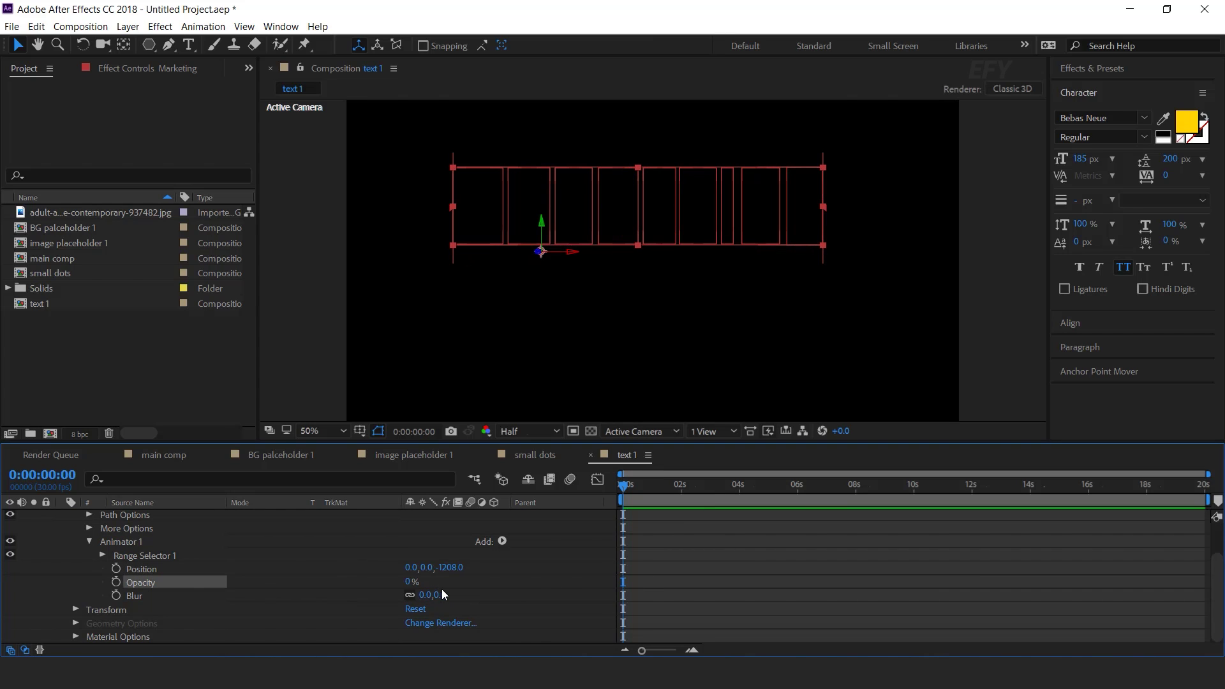
left_click(441, 595)
type("50")
key("Return")
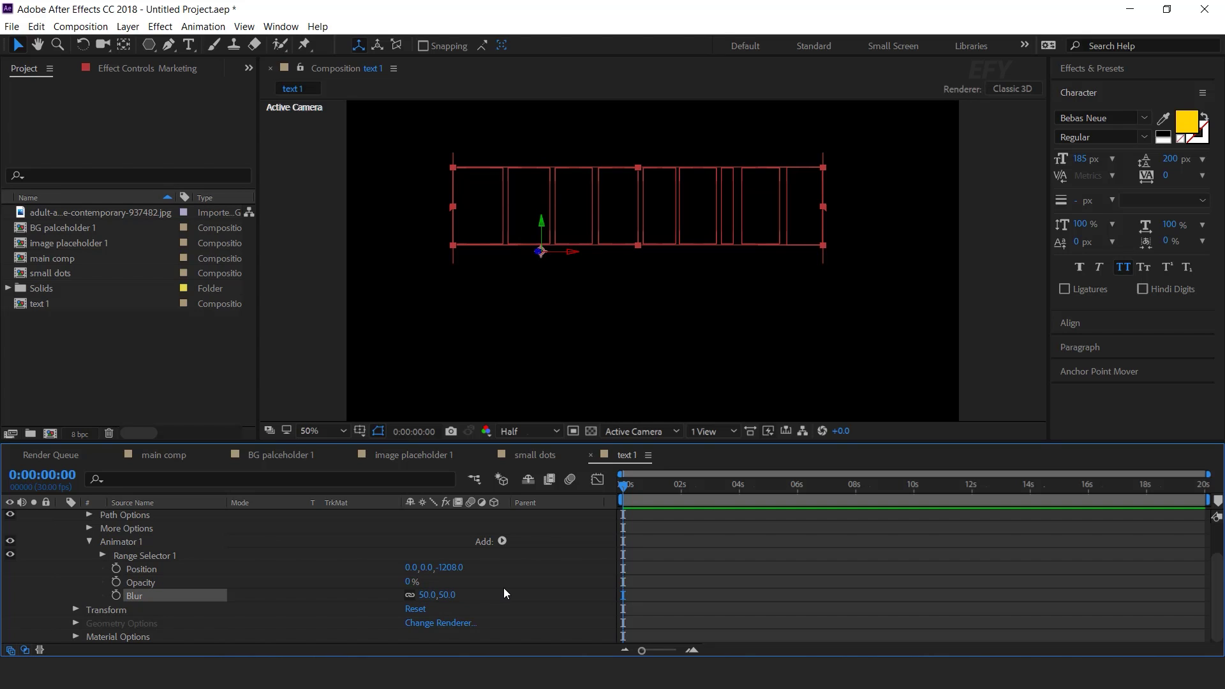
In Range Selector 1's advanced settings, set the shape to Ramp Up and turn on Randomize Order.
left_click(141, 556)
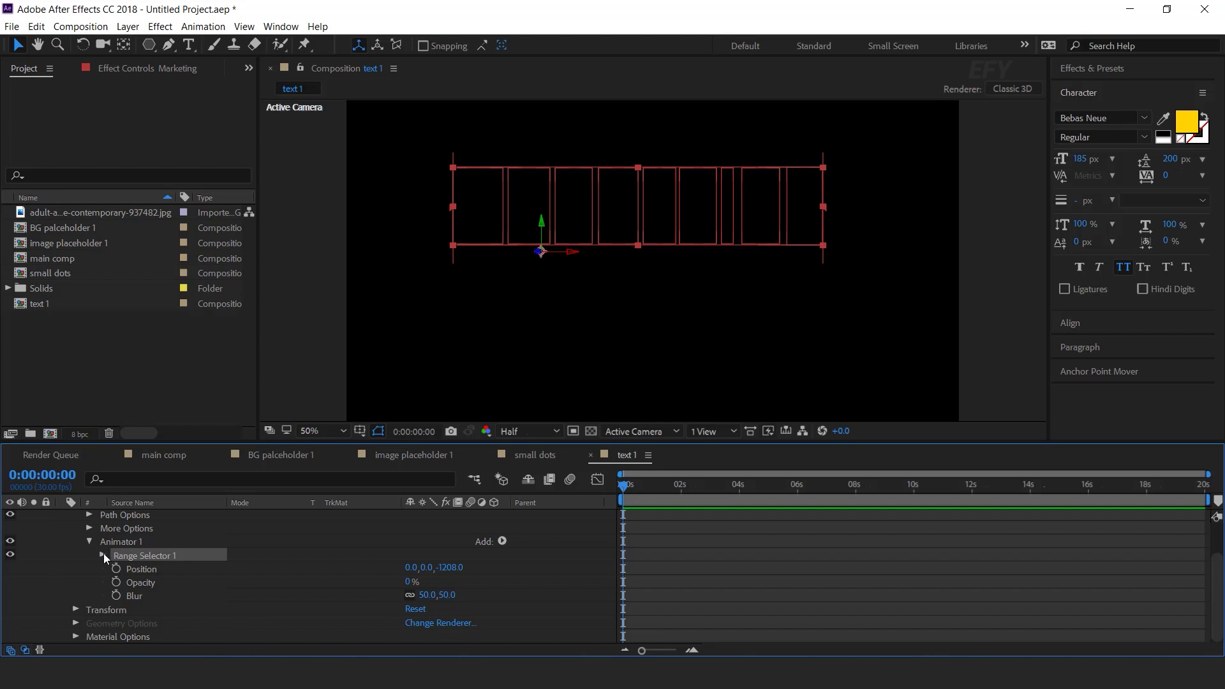
left_click(103, 555)
left_click(132, 609)
left_click(117, 609)
scroll(121, 613, "down", 3)
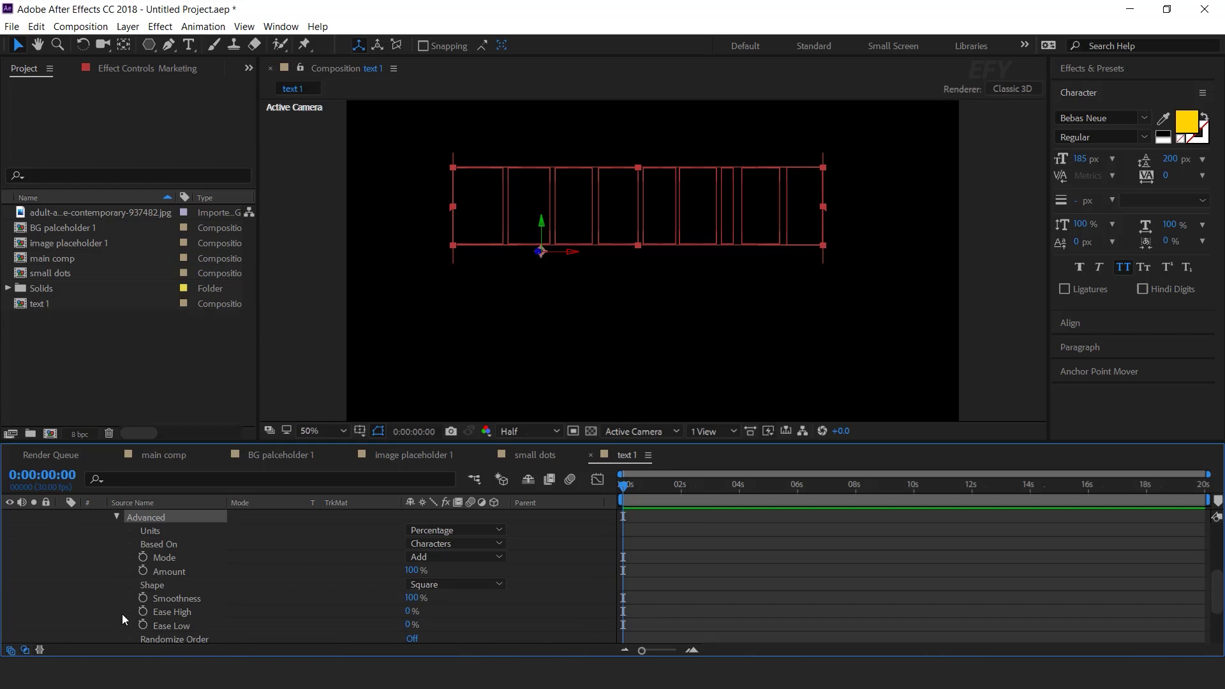
left_click(159, 585)
left_click(438, 584)
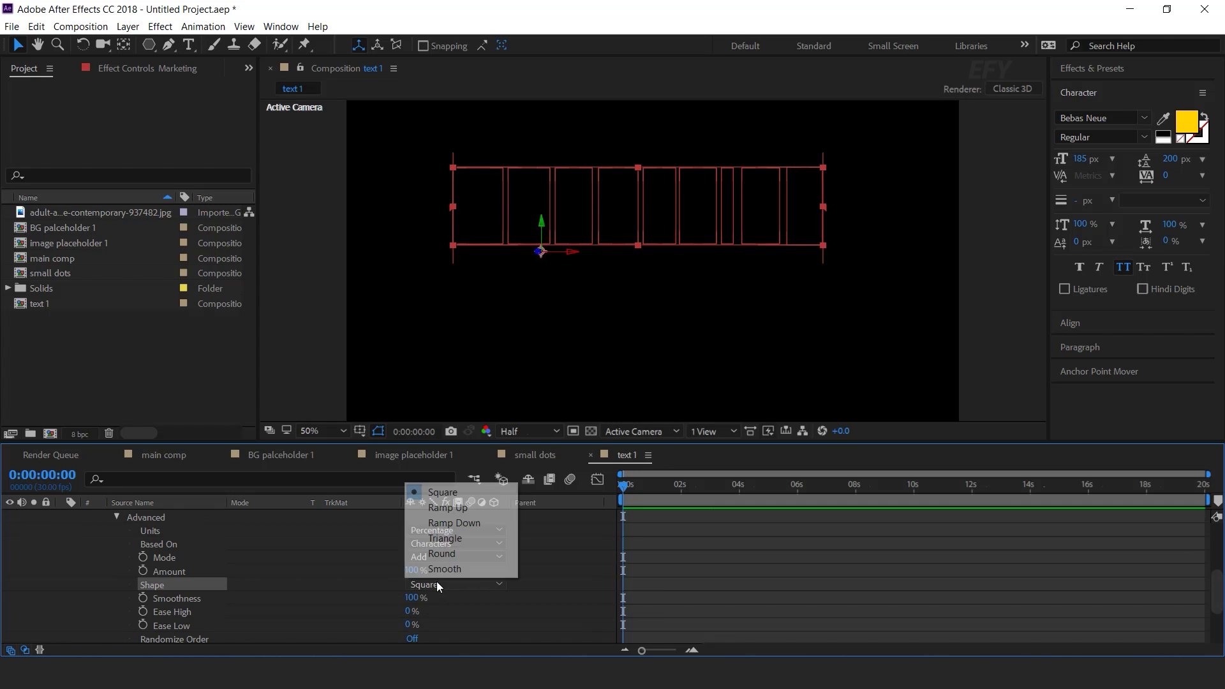
left_click(473, 504)
scroll(200, 611, "down", 2)
left_click(190, 583)
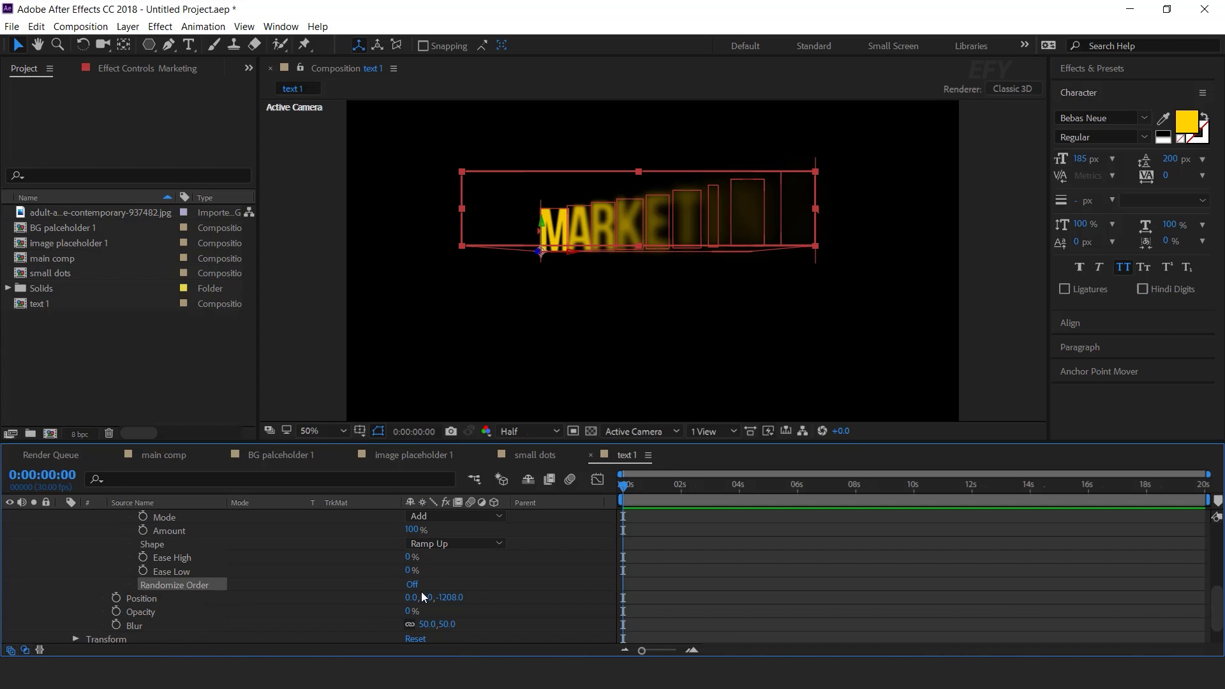
left_click(458, 585)
Keyframe the range selector's Offset at -100% at the start and 100% at 0:00:02:18.
scroll(454, 615, "up", 4)
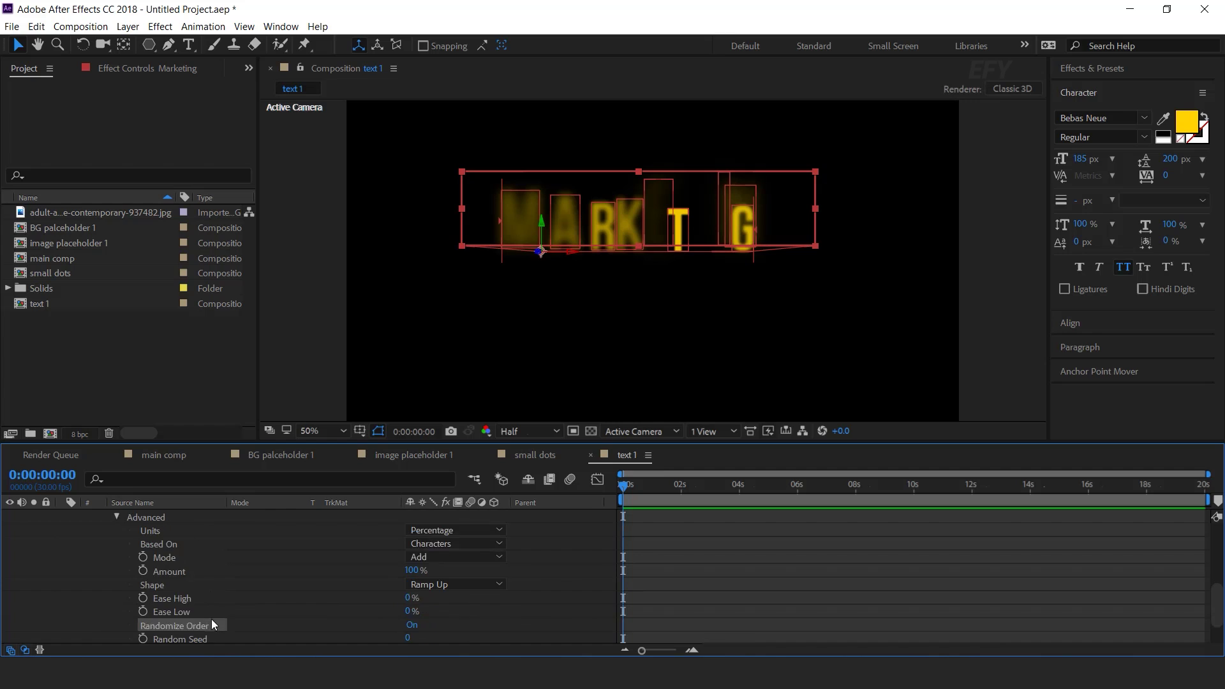
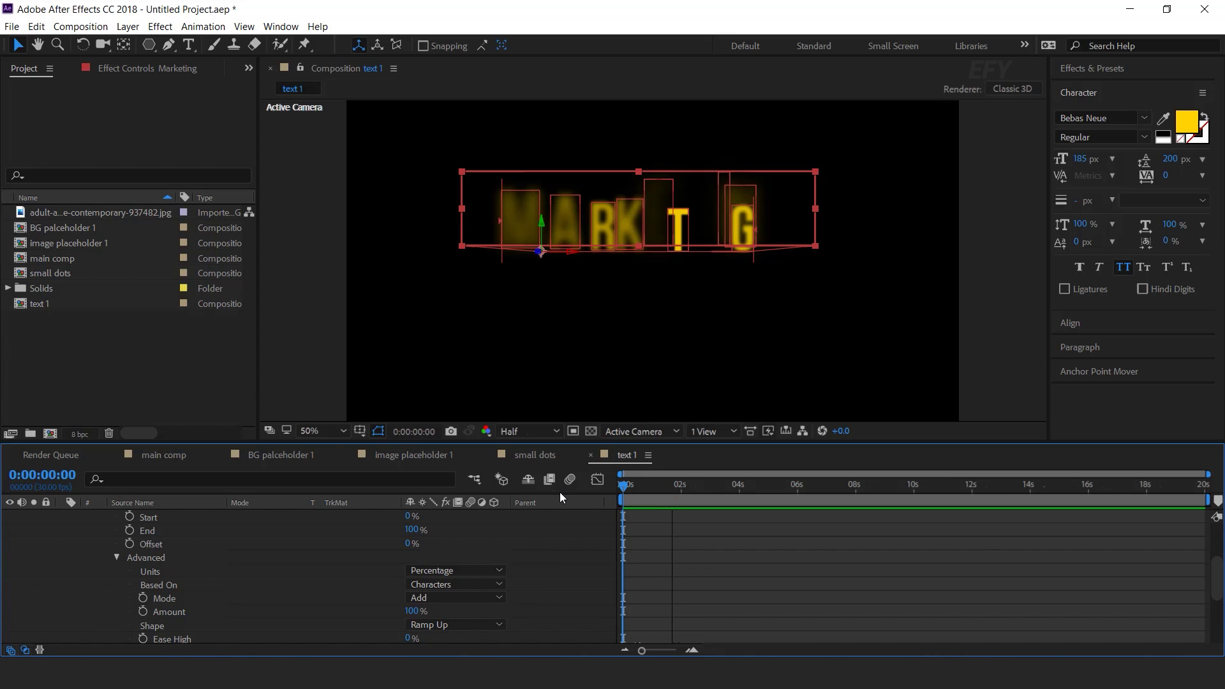
left_click(129, 543)
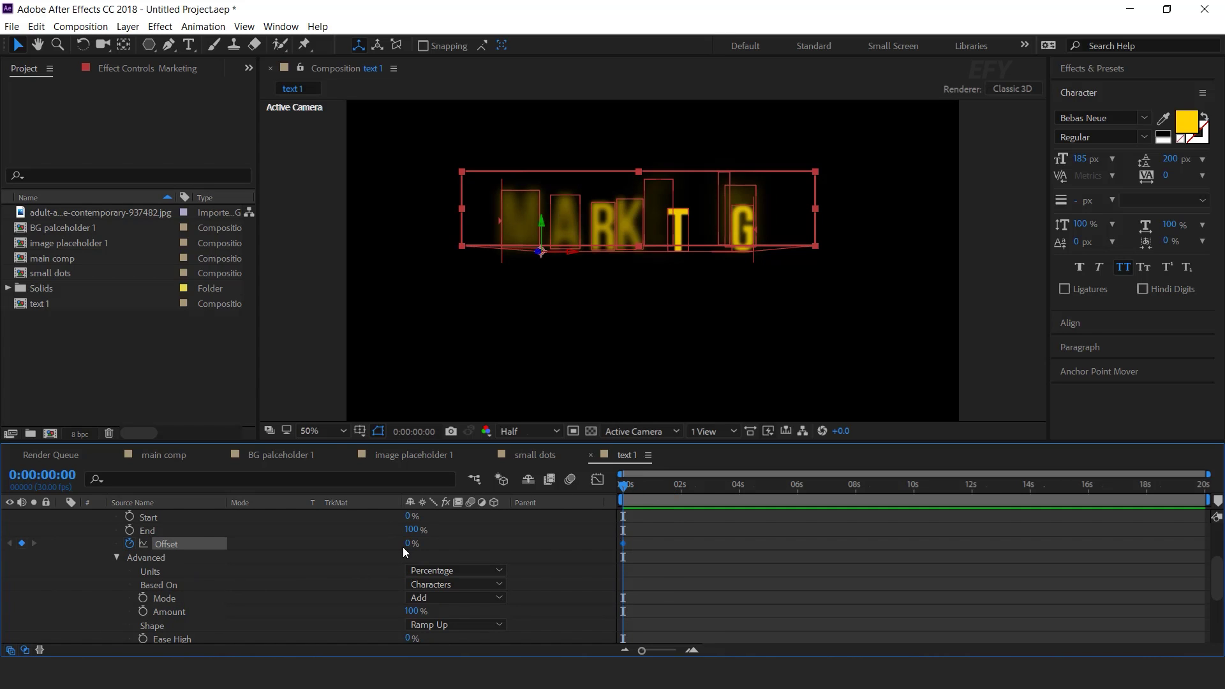
left_click_drag(393, 544, 330, 543)
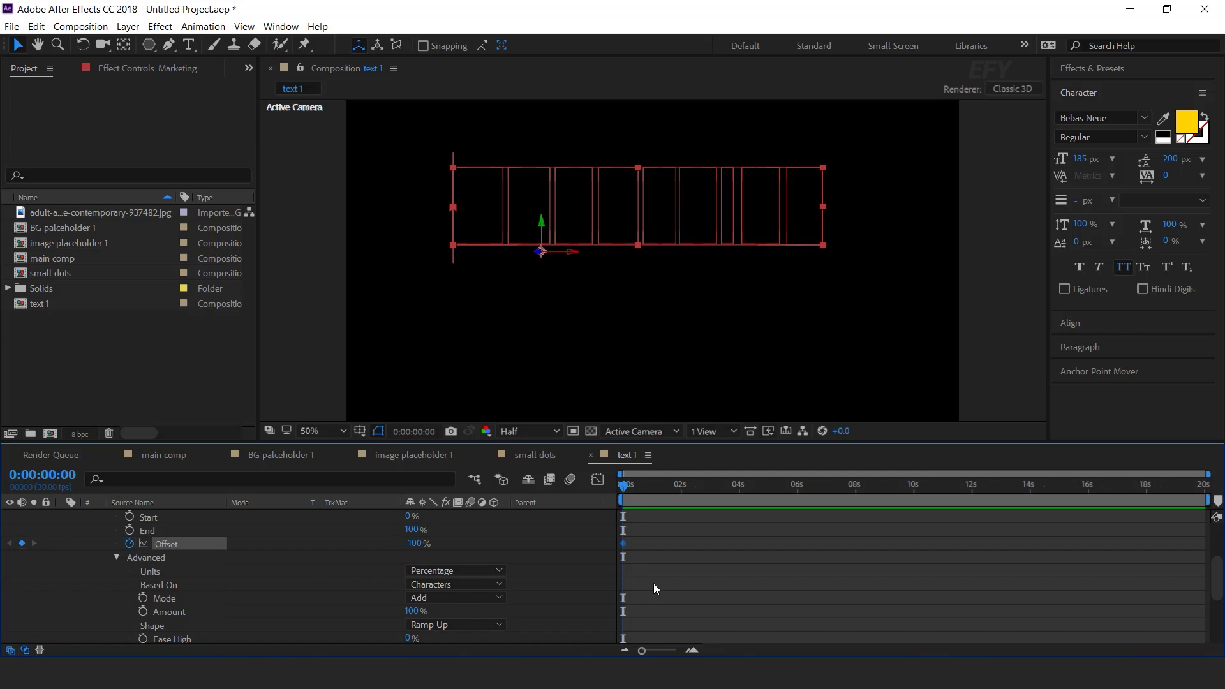
left_click(691, 650)
left_click_drag(731, 493, 773, 493)
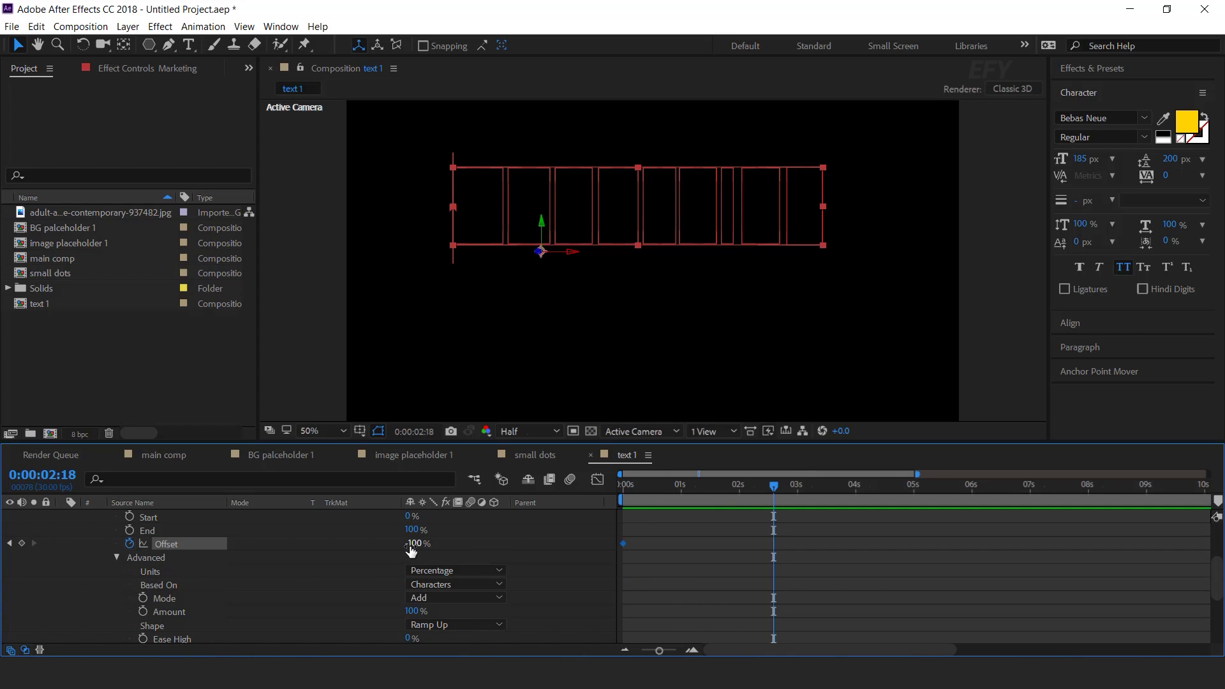
left_click_drag(414, 544, 901, 546)
key("Home")
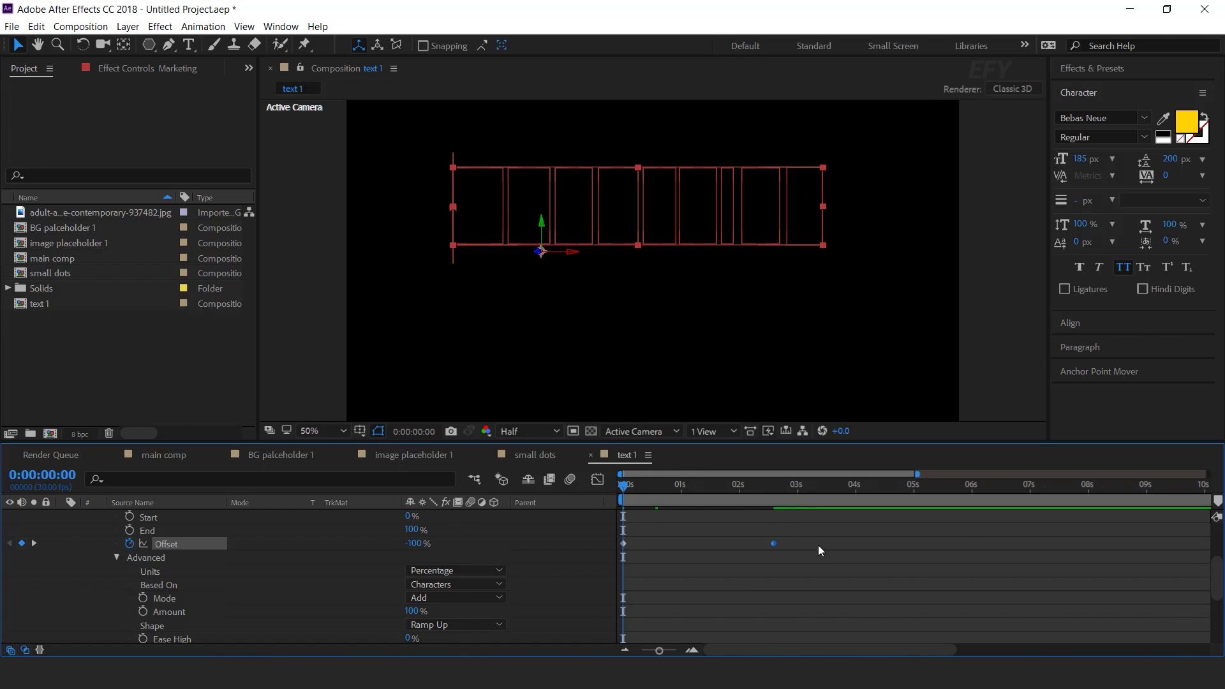
Apply Easy Ease to the Offset keyframes and reshape the speed graph for an early peak and a long slow-down.
right_click(774, 543)
mouse_move(870, 538)
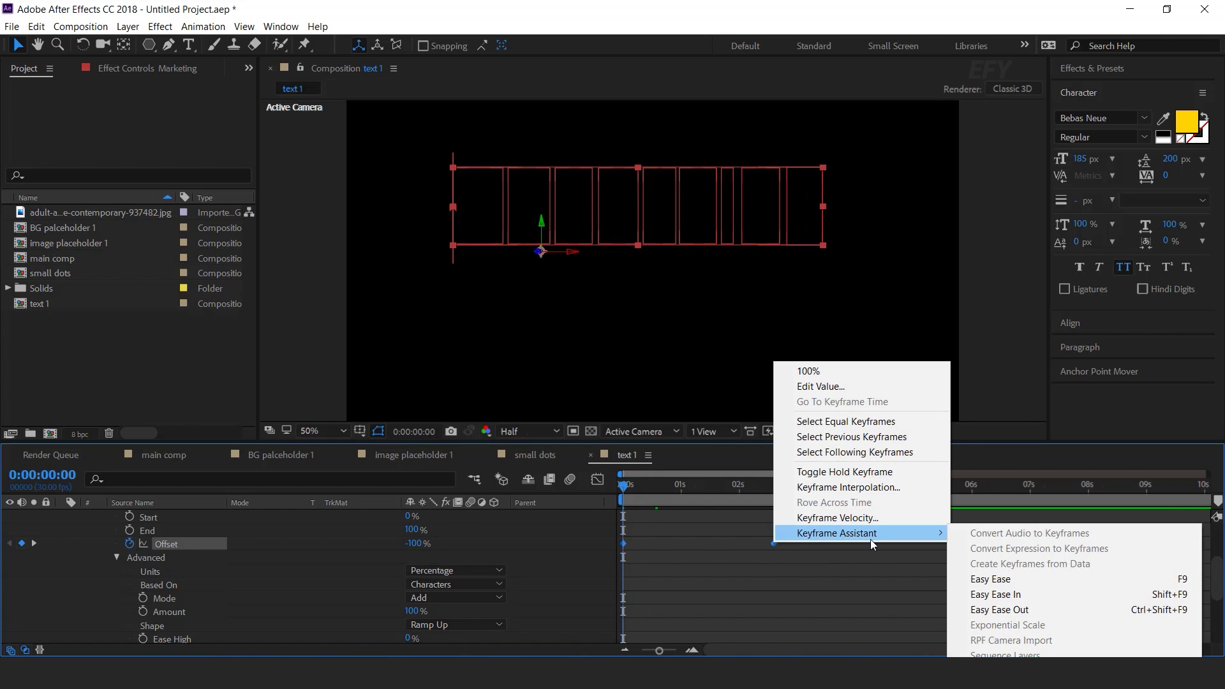
left_click(1005, 581)
left_click(597, 479)
left_click_drag(811, 591, 644, 610)
left_click(593, 477)
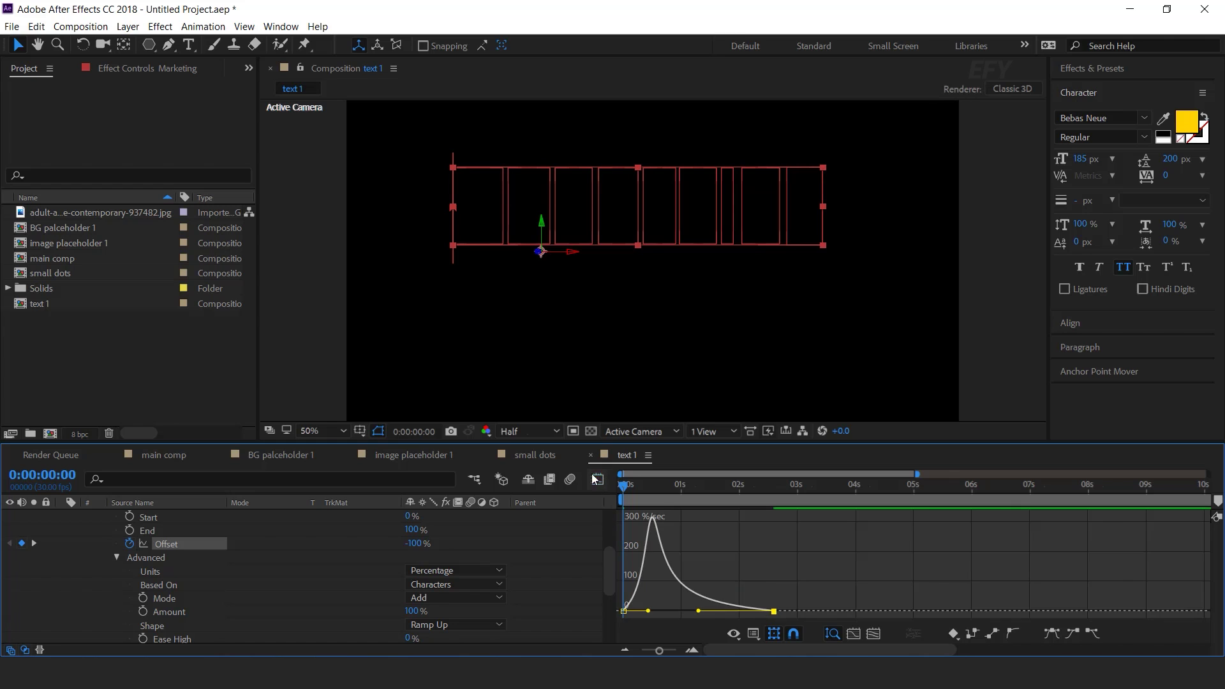
Retime the last Offset keyframe to about 3 seconds, previewing the text animation at different lengths.
key("space")
key("space")
left_click_drag(772, 542, 875, 543)
key("space")
key("space")
left_click_drag(874, 543, 797, 543)
key("space")
key("space")
key("space")
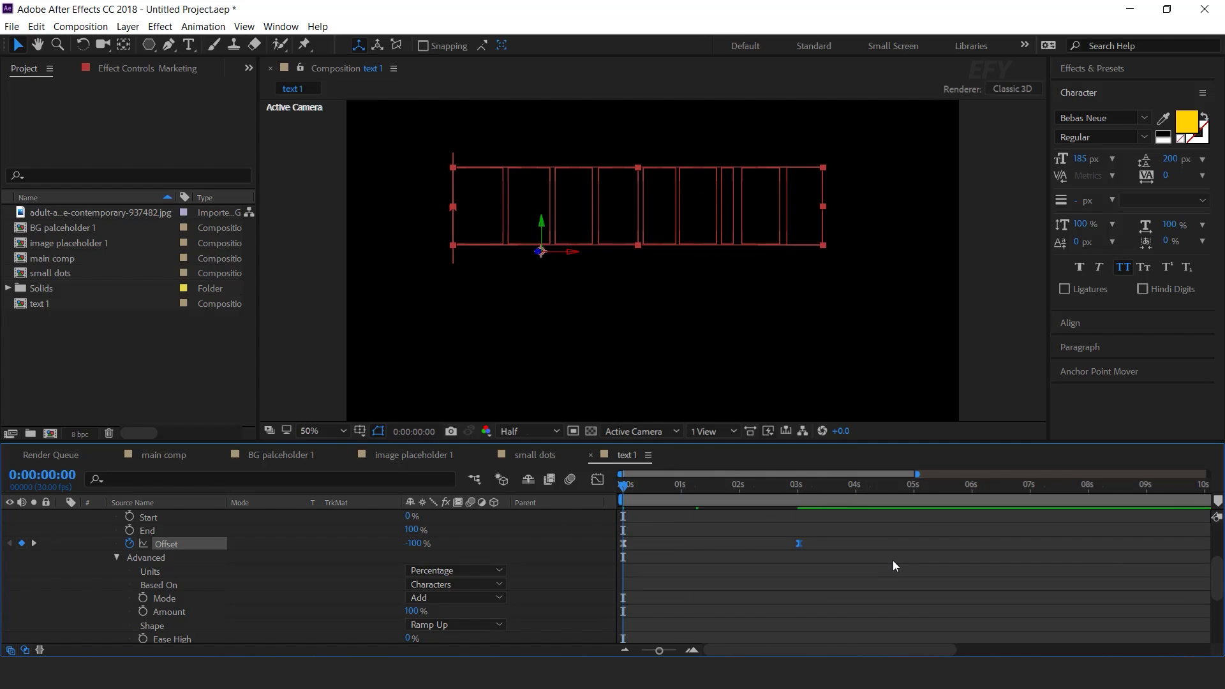
key("space")
Duplicate the Marketing text layer, move the copy directly below the original and change its text to "business".
scroll(162, 511, "up", 3)
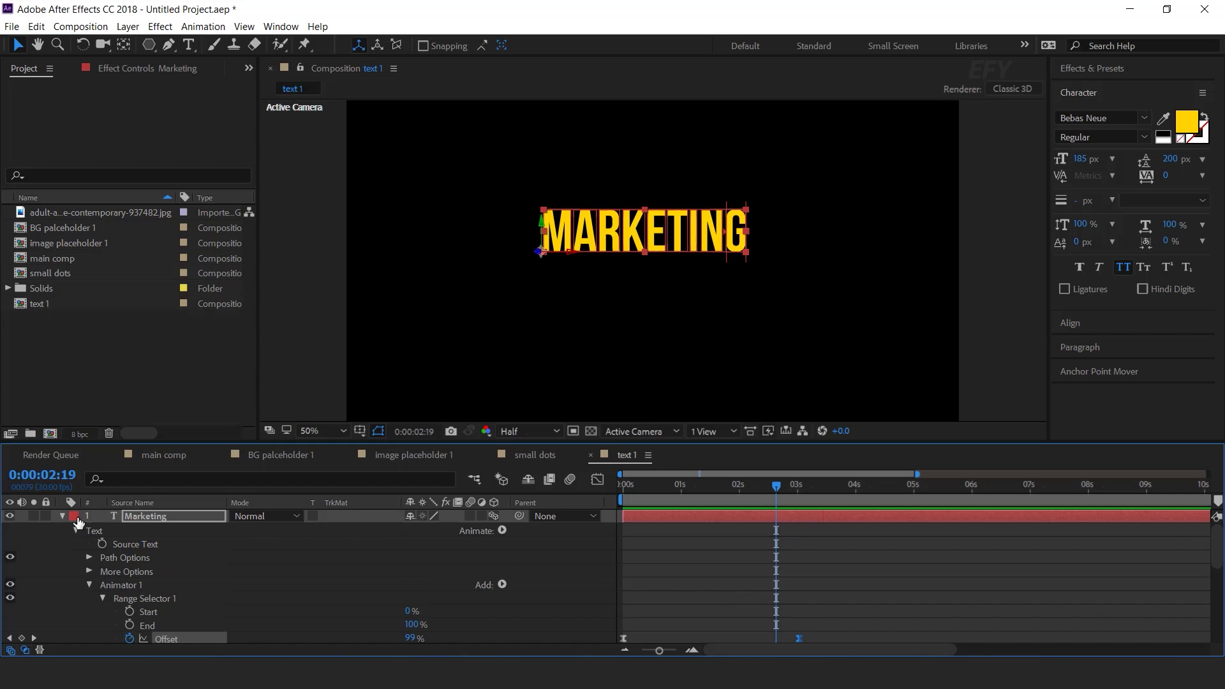
left_click(63, 516)
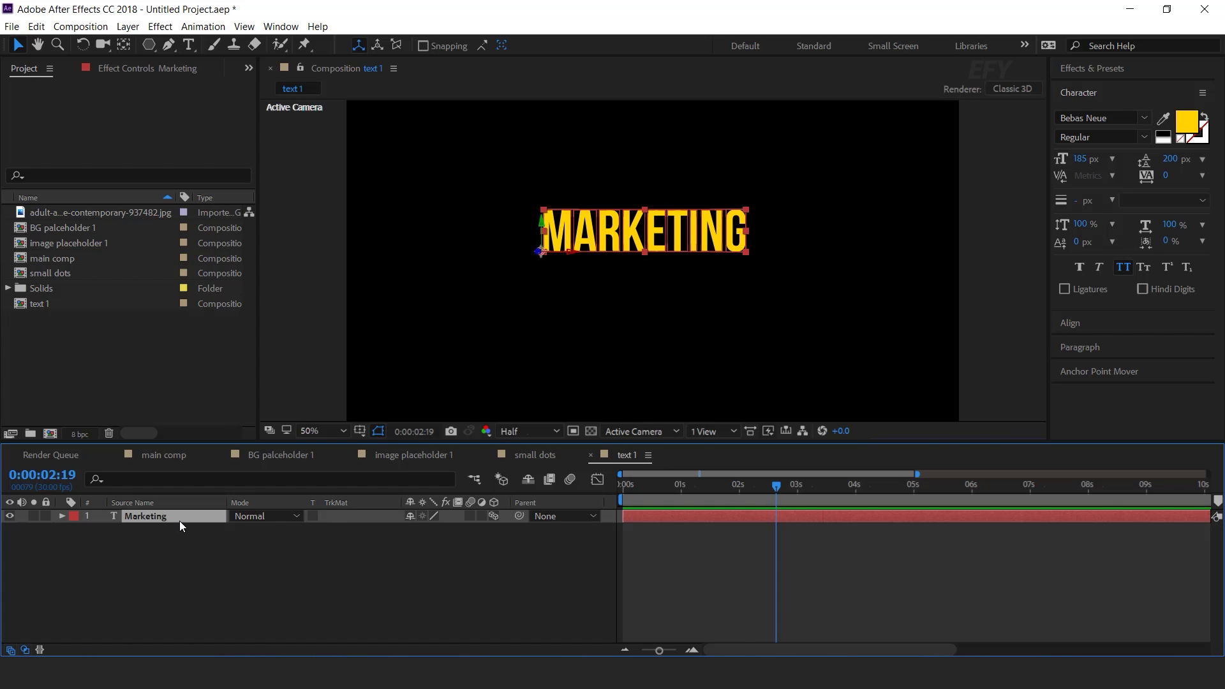
key("ctrl+d")
left_click_drag(658, 236, 660, 283)
double_click(666, 287)
type("business")
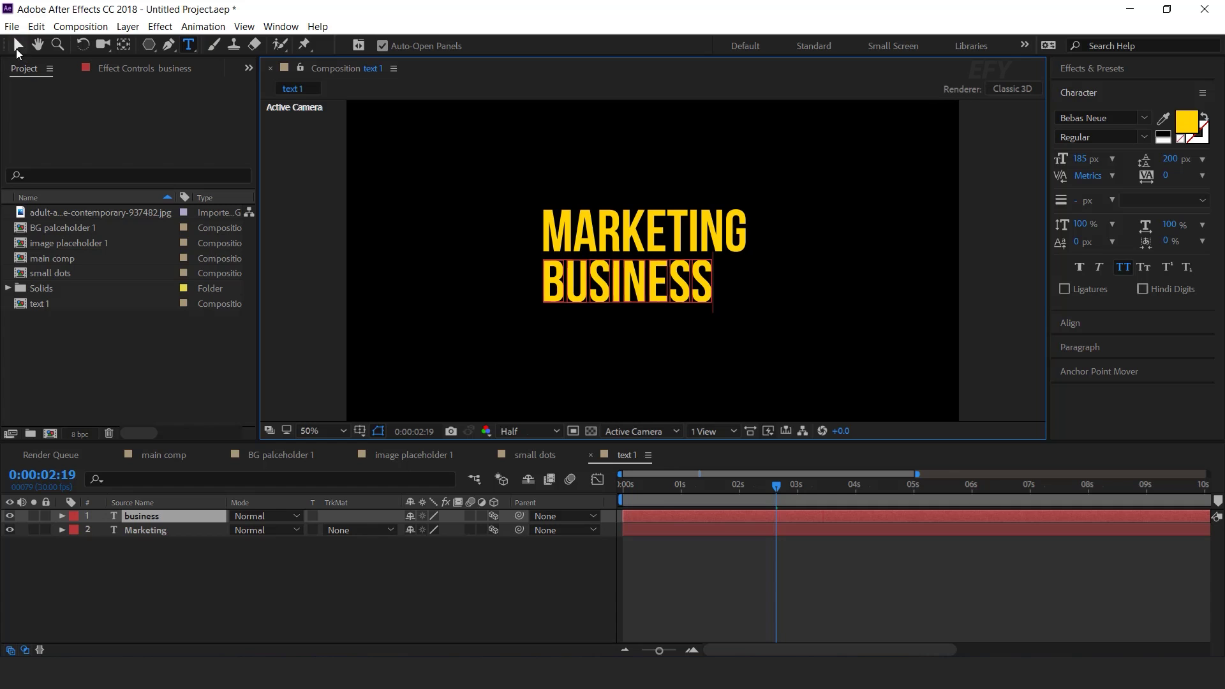
Recolour the business text blue and the Marketing text orange, and shift both titles slightly up in the frame.
left_click(17, 49)
left_click(1179, 127)
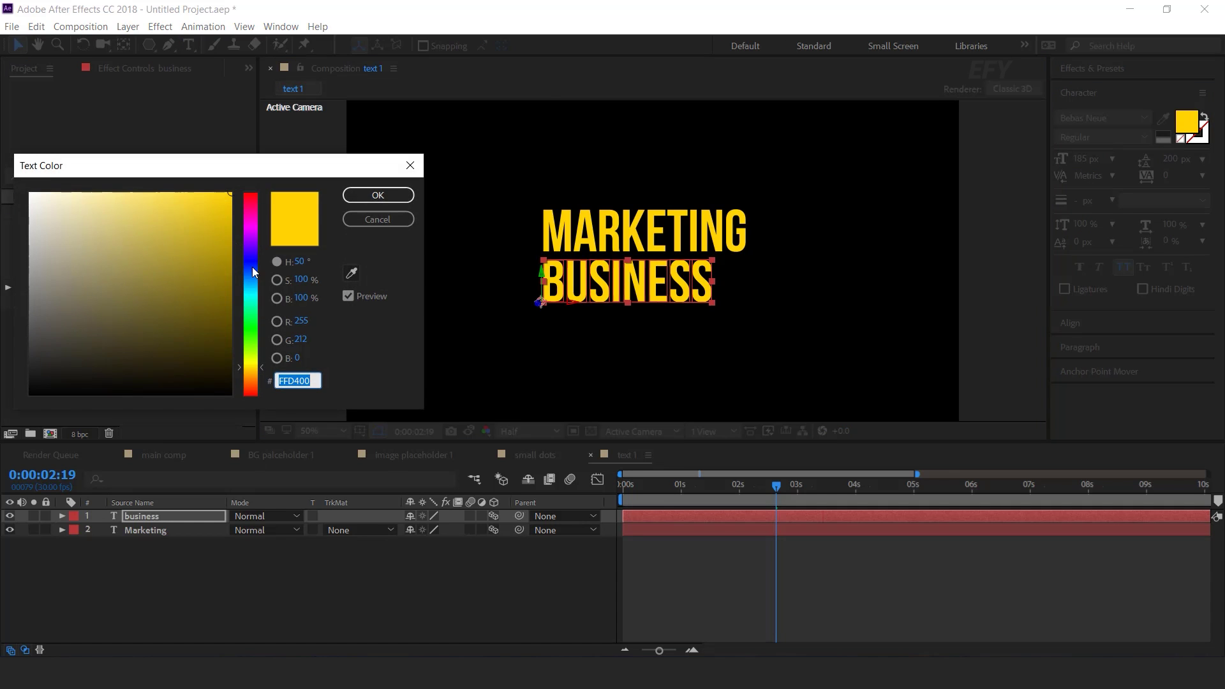
left_click_drag(251, 267, 259, 271)
left_click(377, 195)
key("space")
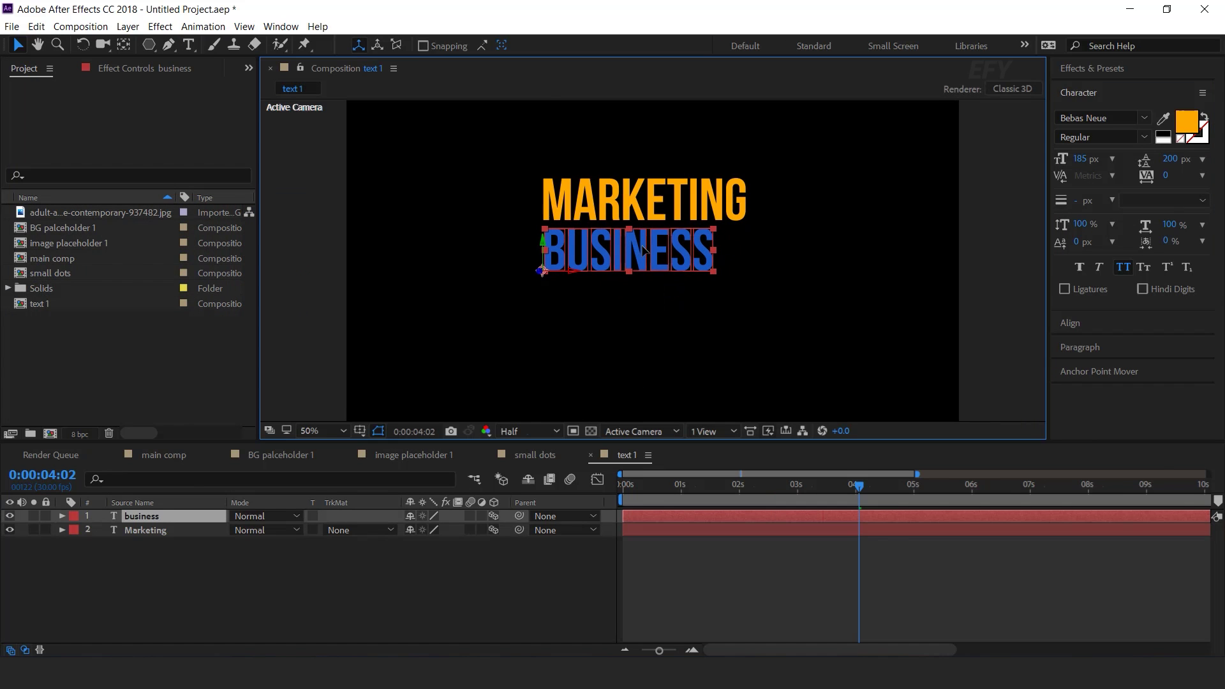
left_click_drag(847, 157, 536, 313)
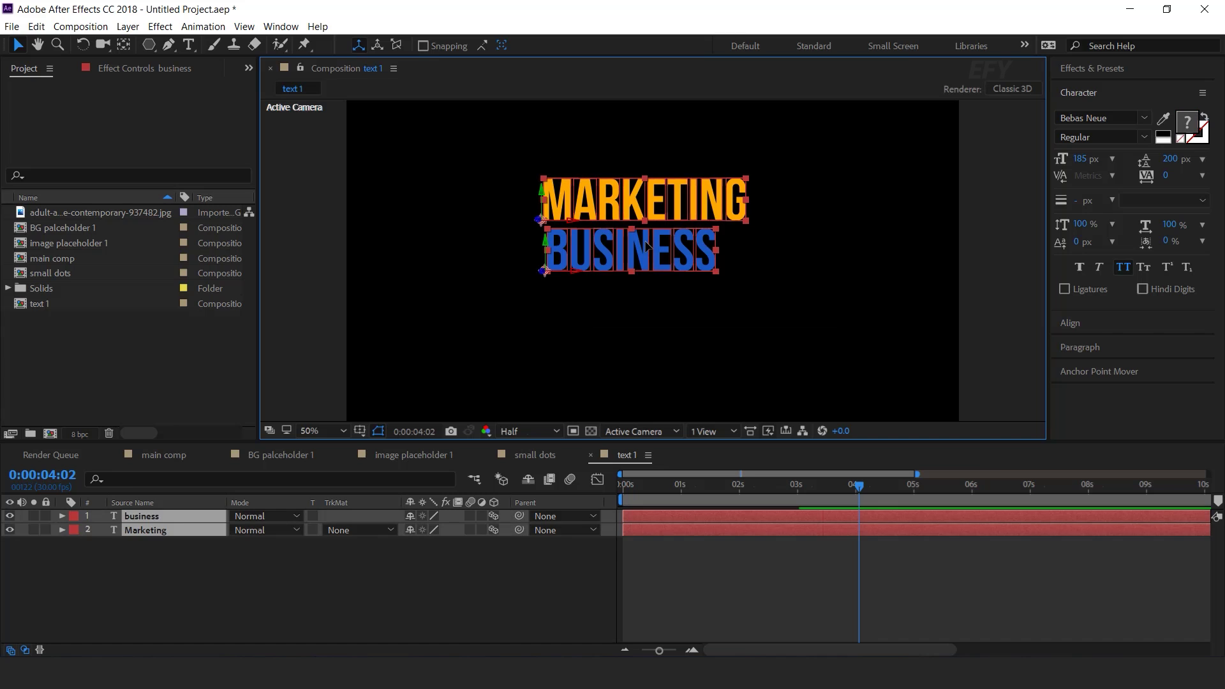
left_click(480, 571)
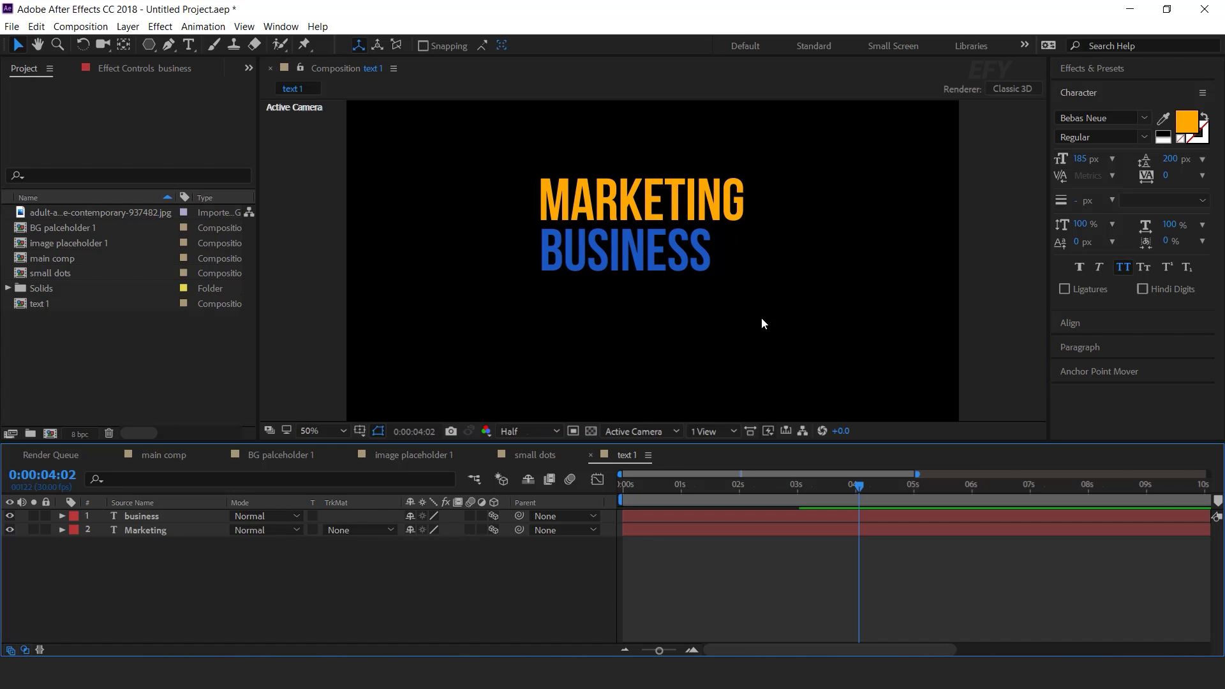
Add a small dark grey Lorem Ipsum paragraph in Roboto Light, 25 px, below BUSINESS and tighten its text box around two lines.
left_click(188, 44)
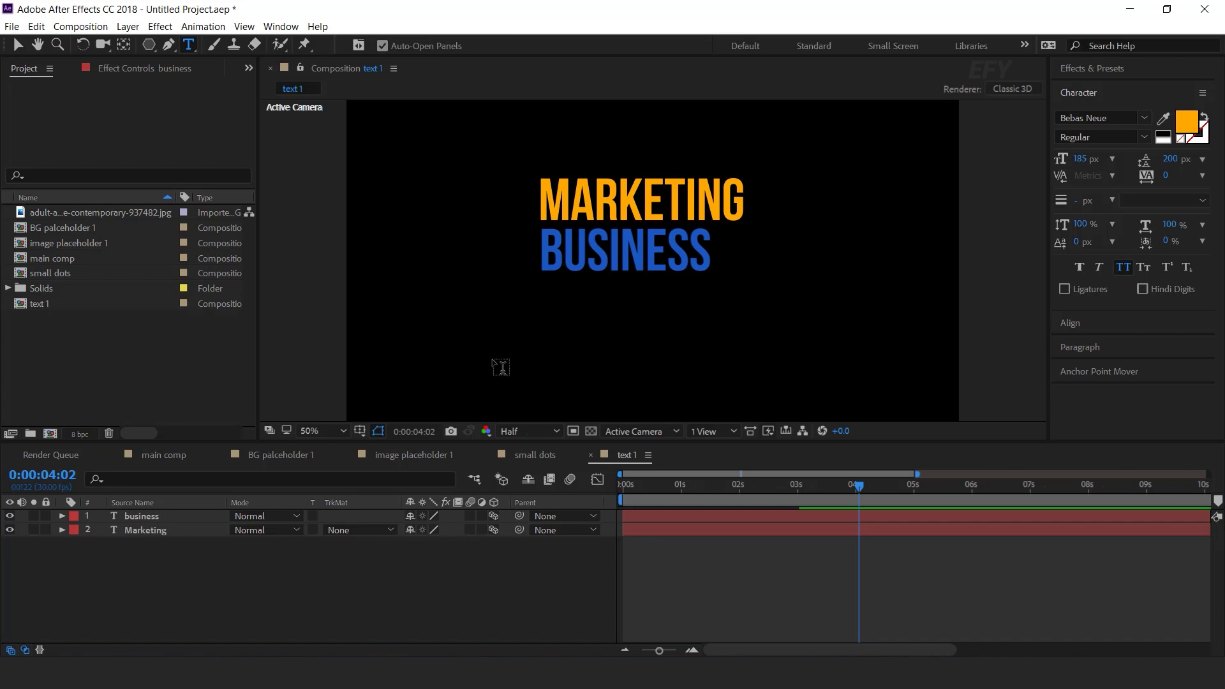
left_click_drag(541, 288, 868, 361)
type("Lorem Ipsum is simply dummy text of the printing and typesetting industry. Lorem Ipsum has been the industry's standard dummy text ever since the 1500s,")
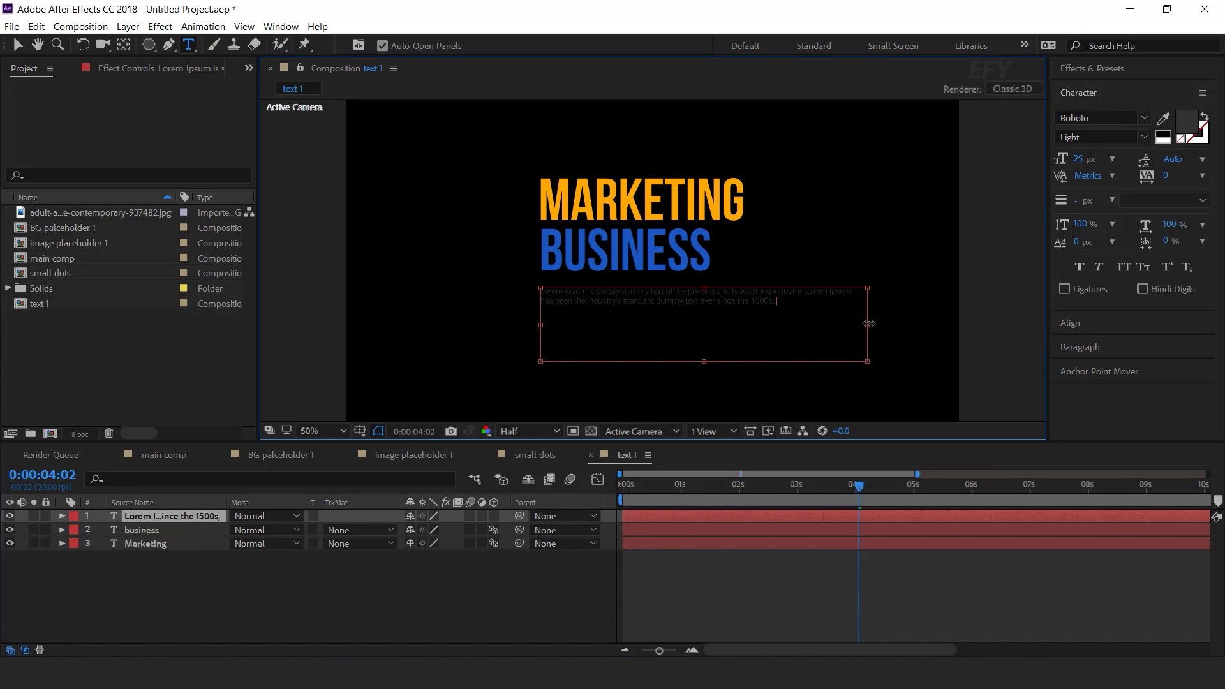
left_click_drag(851, 323, 843, 324)
left_click_drag(692, 362, 692, 338)
left_click(21, 45)
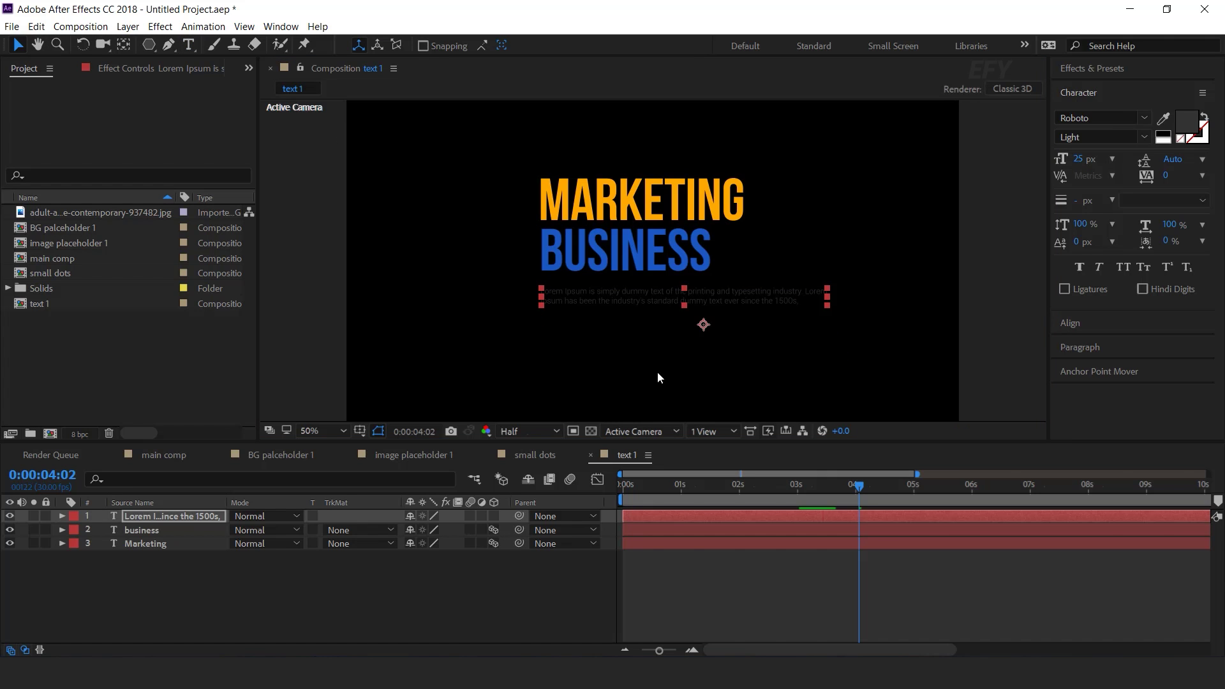
Move the Lorem Ipsum layer below the Marketing layer in the stacking order.
left_click(507, 590)
scroll(625, 313, "up", 1)
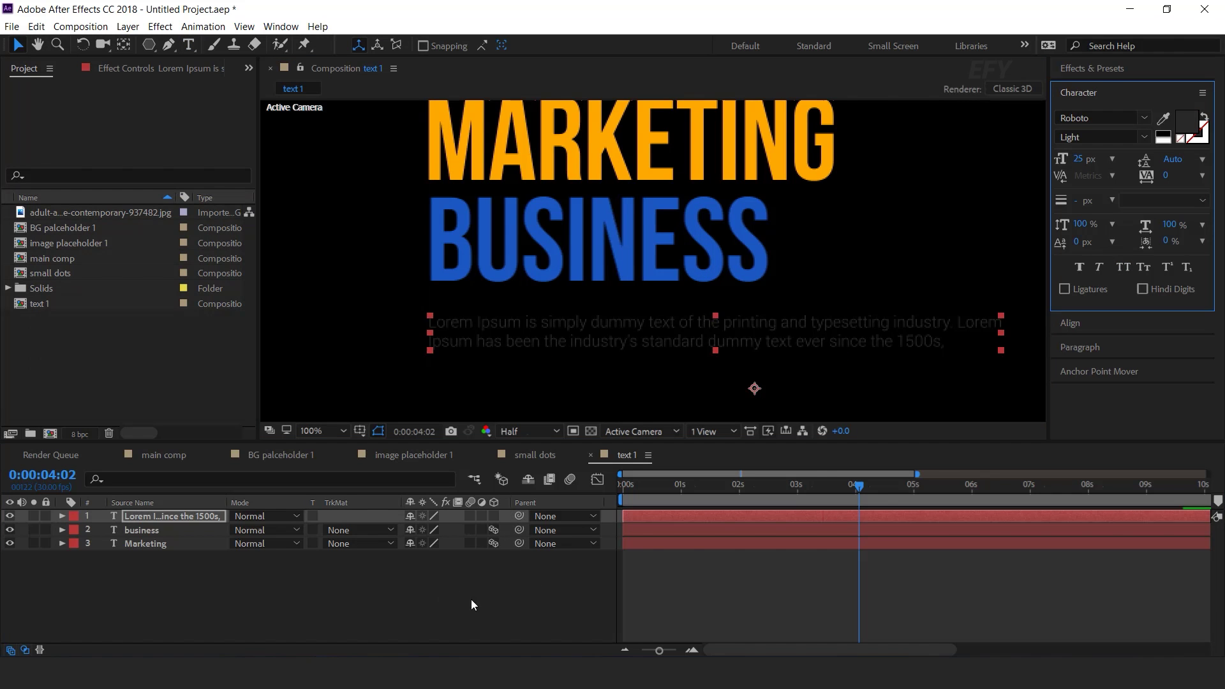
left_click(470, 602)
left_click(143, 516)
left_click_drag(147, 515, 177, 544)
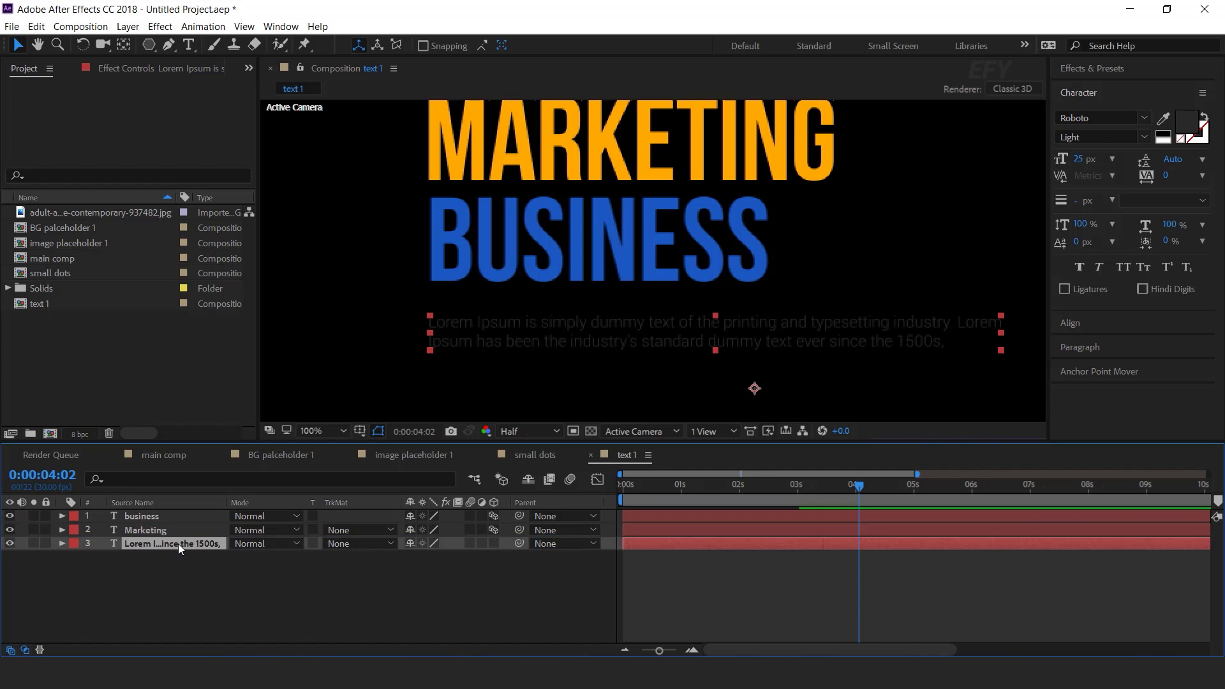
Add a text animator to the Lorem Ipsum layer with Position 0, 103 and Opacity 0%.
left_click(502, 557)
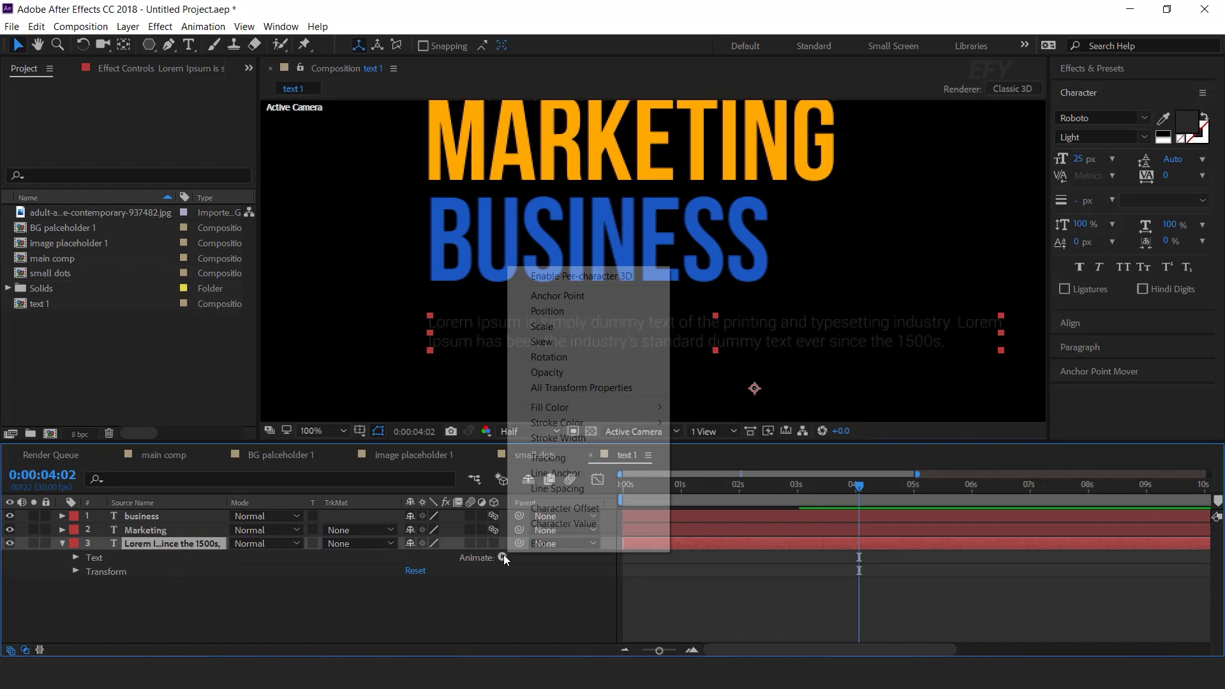
left_click(578, 312)
left_click(501, 555)
left_click(564, 369)
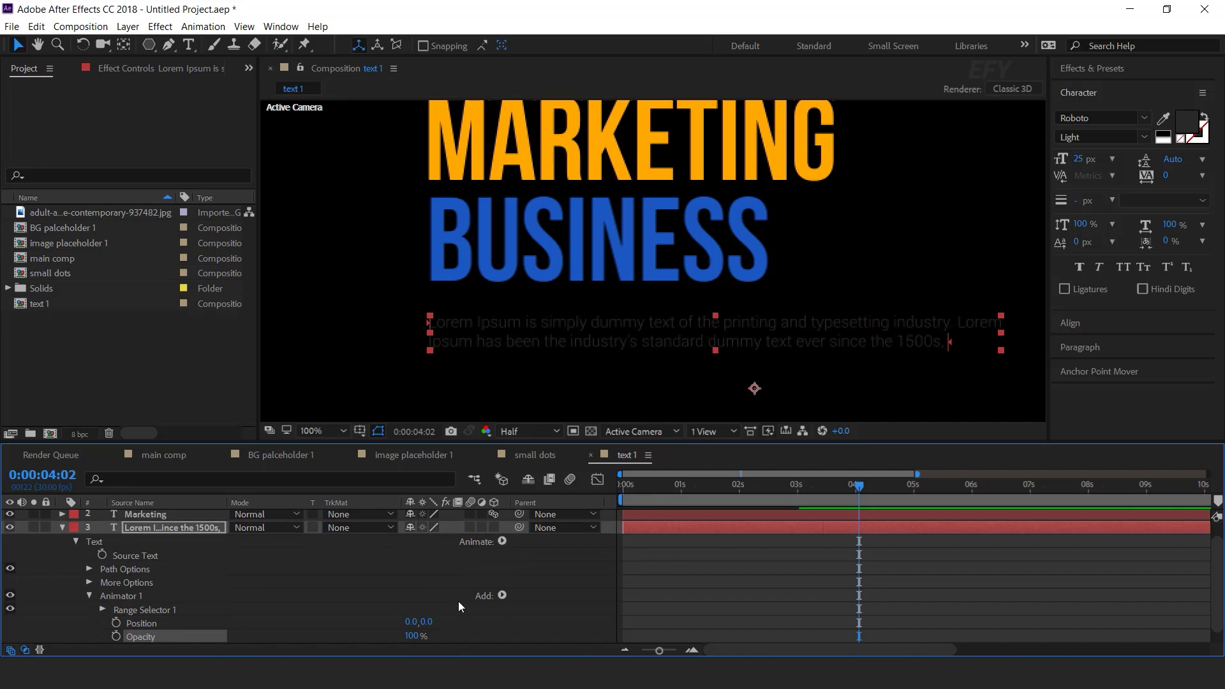
left_click_drag(479, 614, 498, 617)
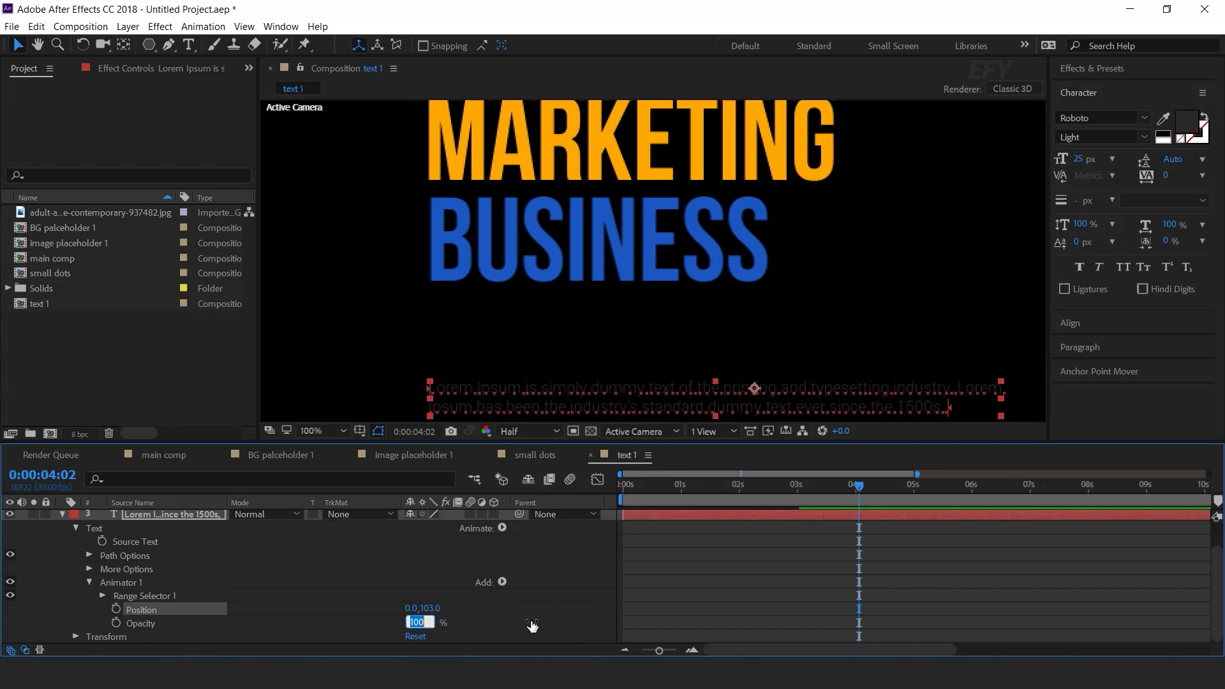
type("0")
key("Return")
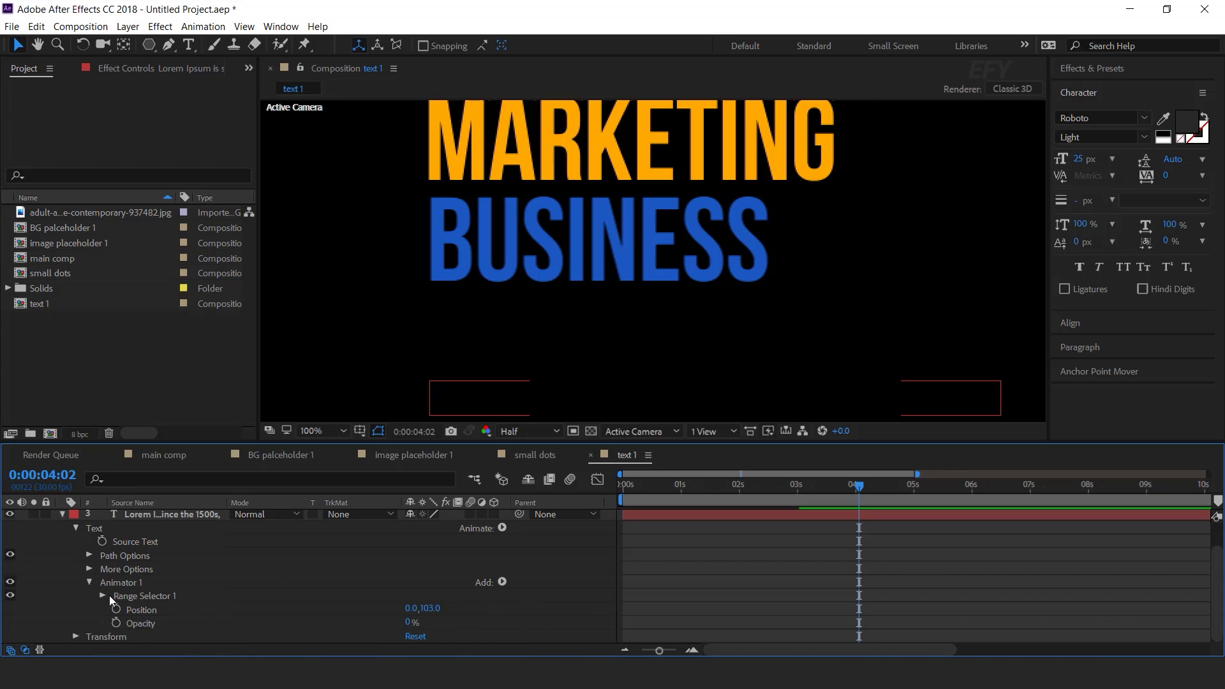
Add an expression selector to the paragraph's animator and paste the delay = 0.03 expression into its Amount.
left_click(166, 582)
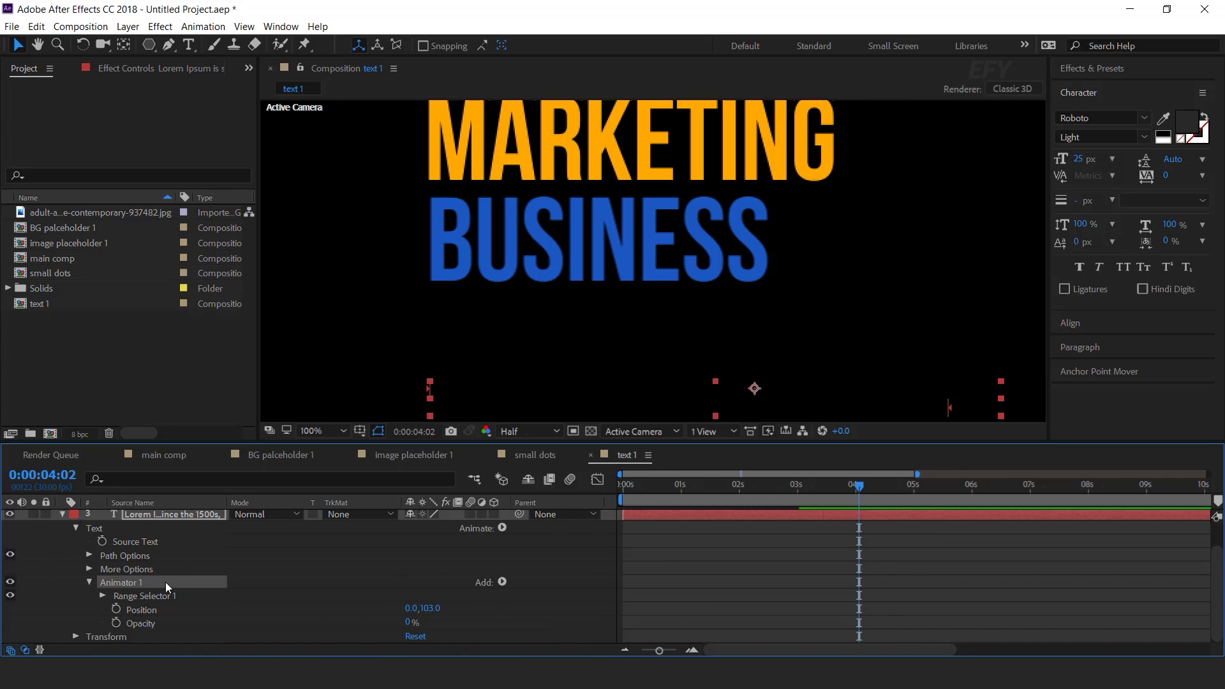
left_click(501, 581)
mouse_move(523, 607)
left_click(675, 628)
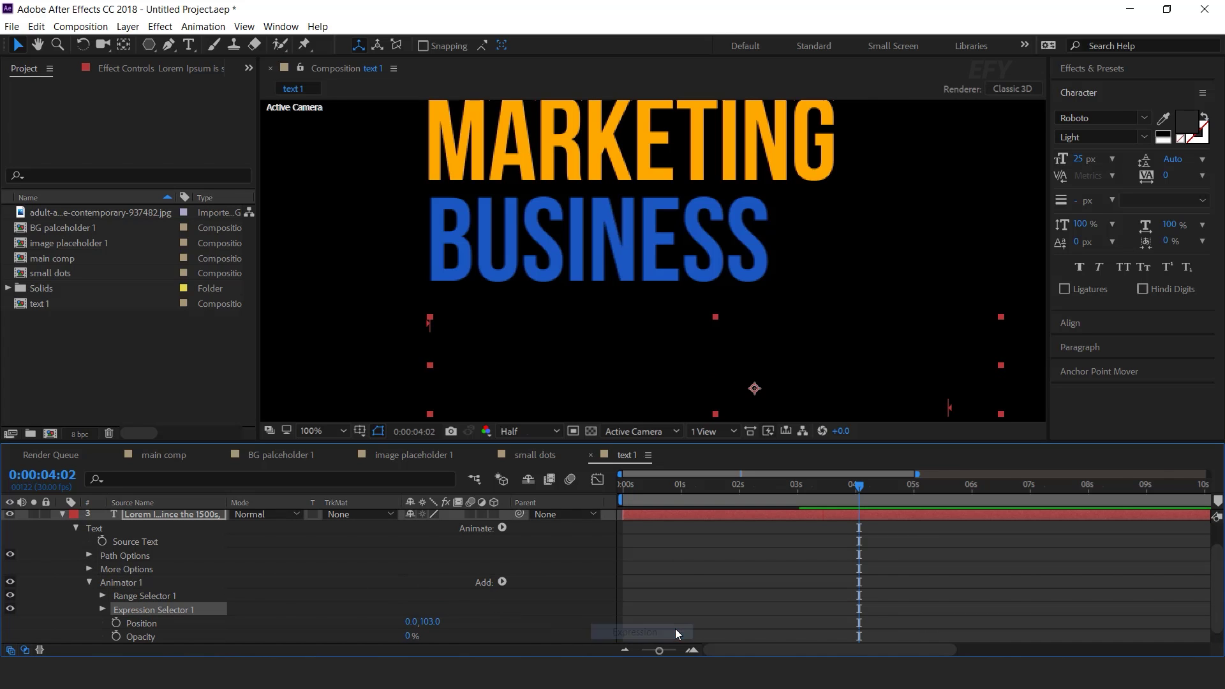
left_click(102, 609)
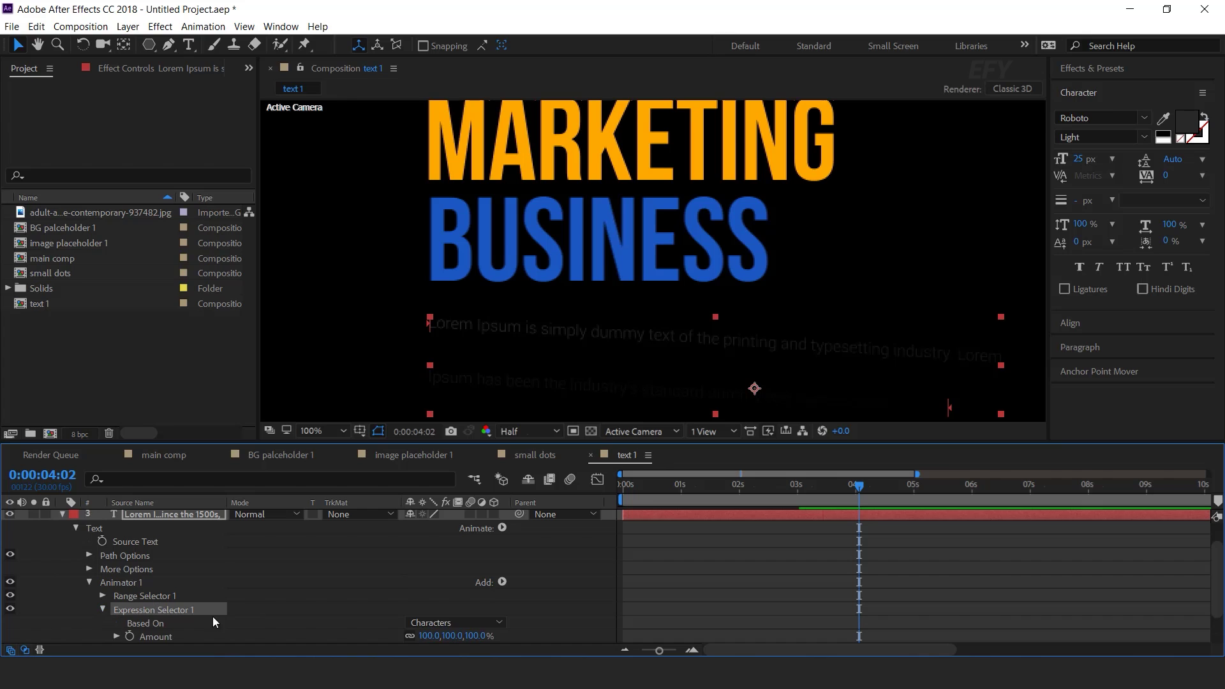
scroll(167, 569, "down", 2)
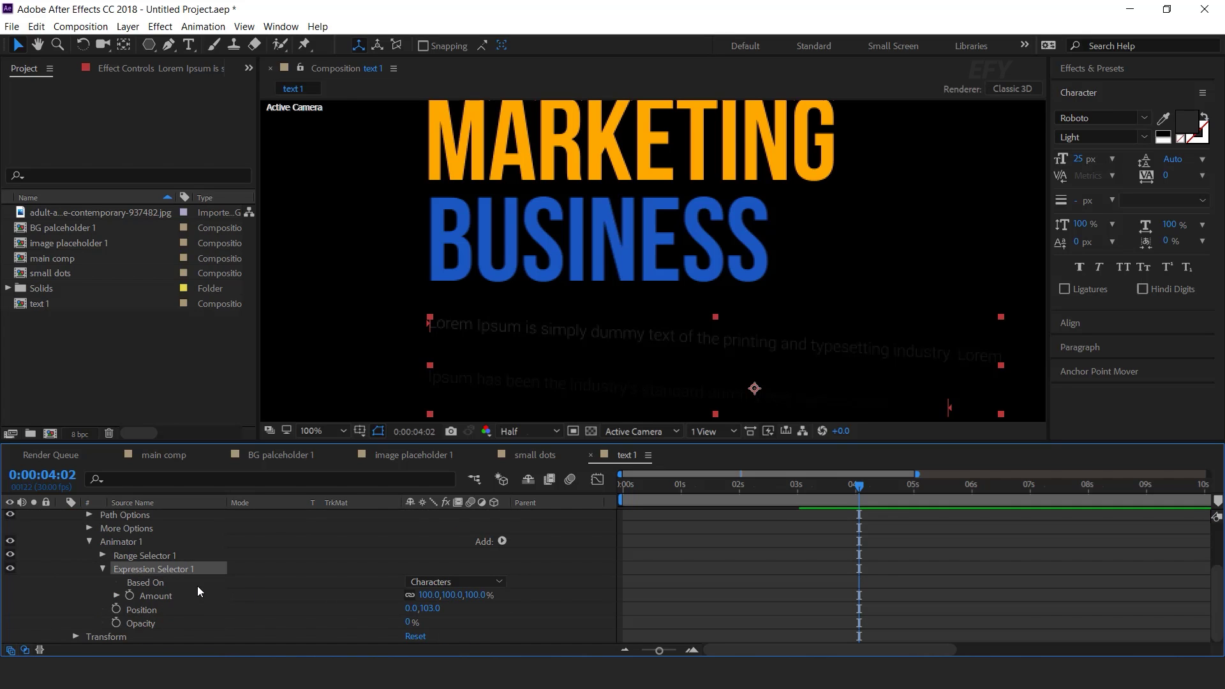
left_click(130, 595, "alt")
key("ctrl+v")
left_click(694, 556)
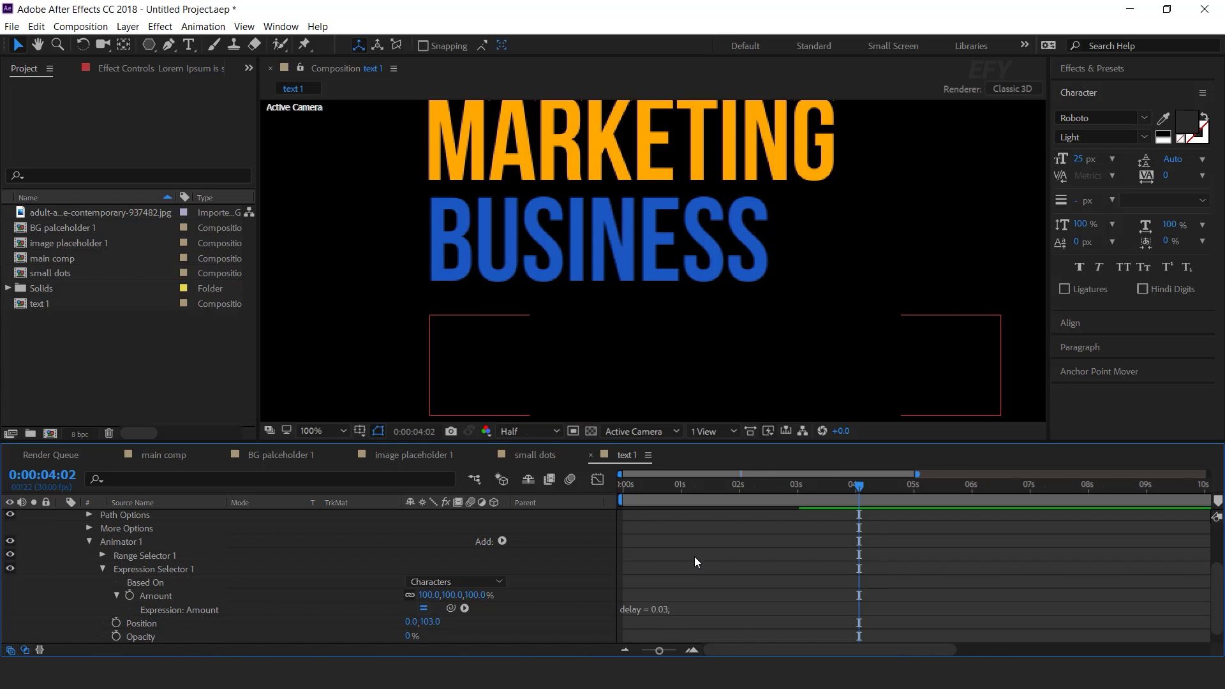
Base the paragraph's expression selector on Lines and preview the text animation from the start.
left_click(449, 582)
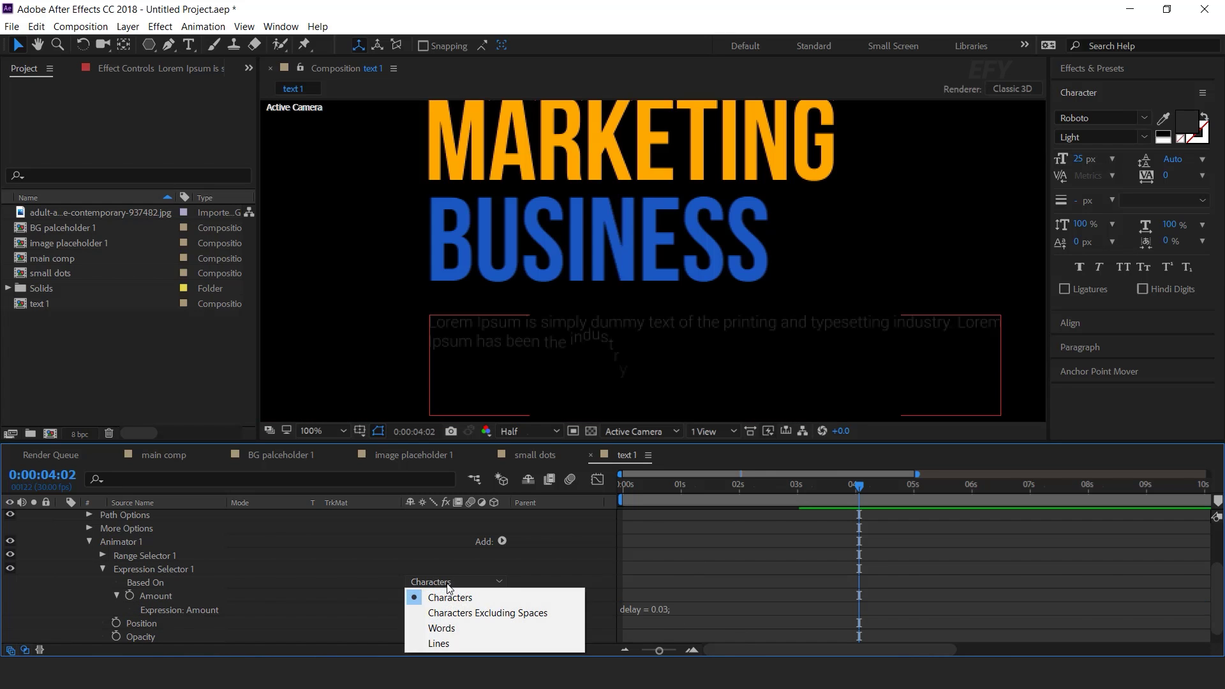
left_click(451, 645)
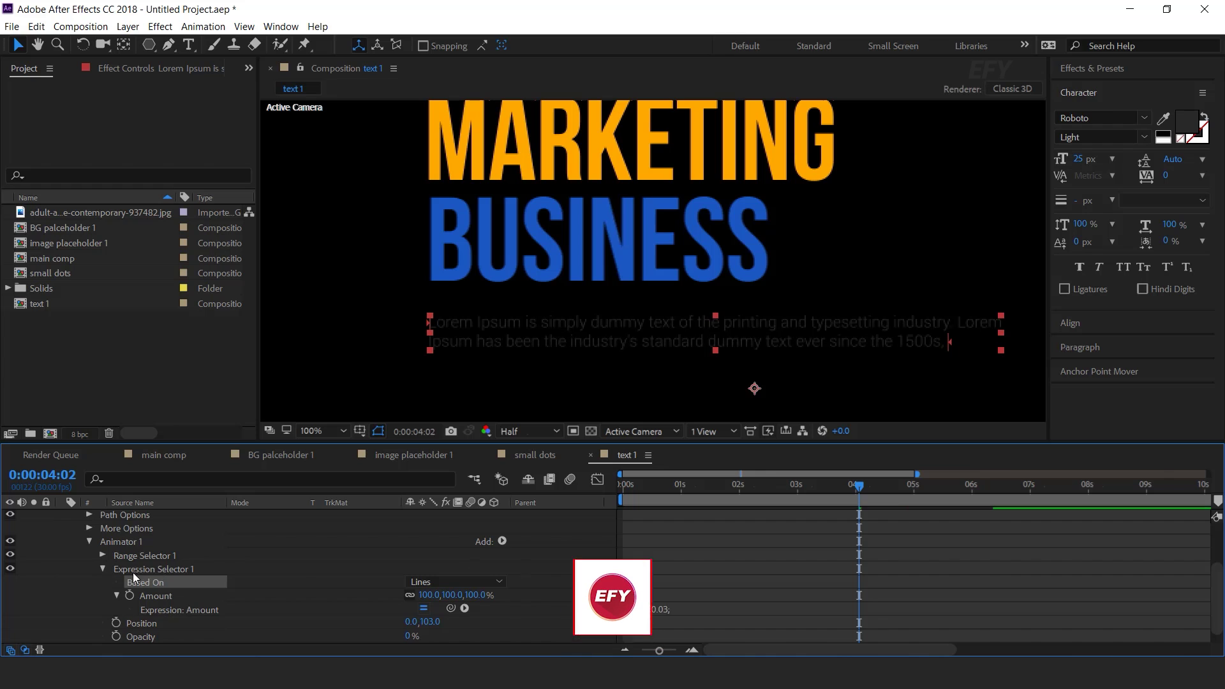
scroll(133, 572, "up", 3)
left_click(62, 544)
key("Home")
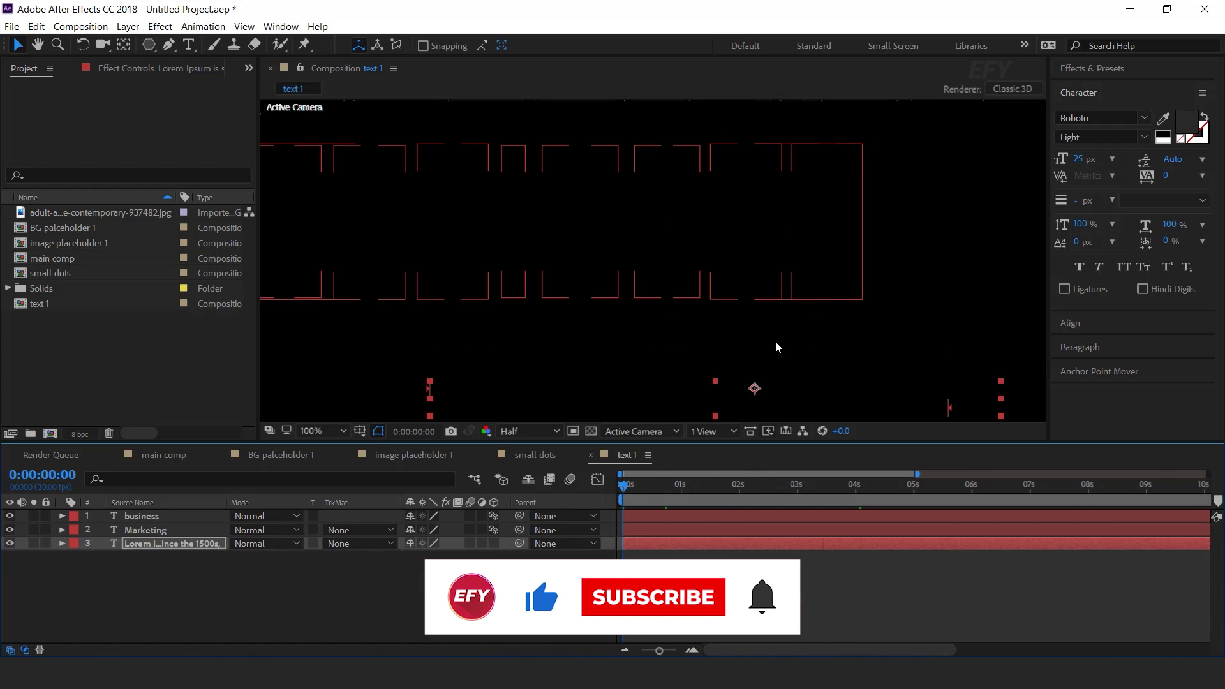
left_click(776, 344)
key("comma")
key("space")
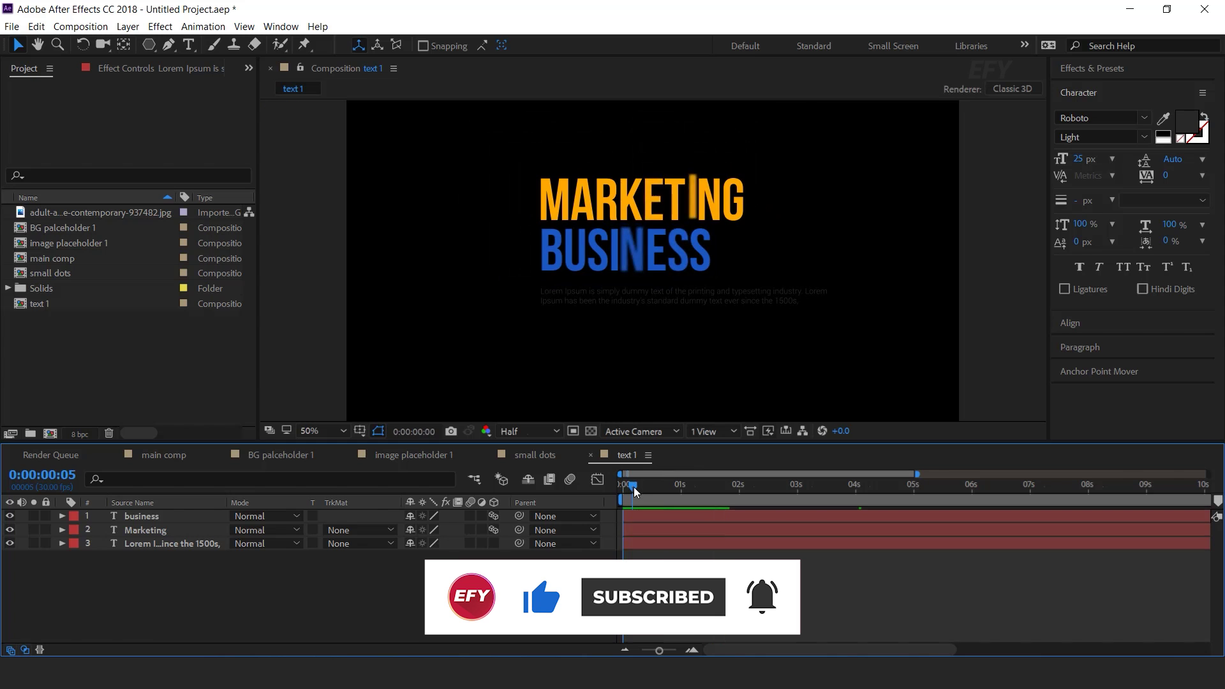
Show the transparency grid and stagger the layers, starting Marketing at about 0.4 s and the paragraph at about 0.9 s.
left_click(589, 431)
left_click_drag(661, 488, 691, 488)
left_click_drag(649, 543, 727, 543)
left_click(640, 487)
key("space")
key("space")
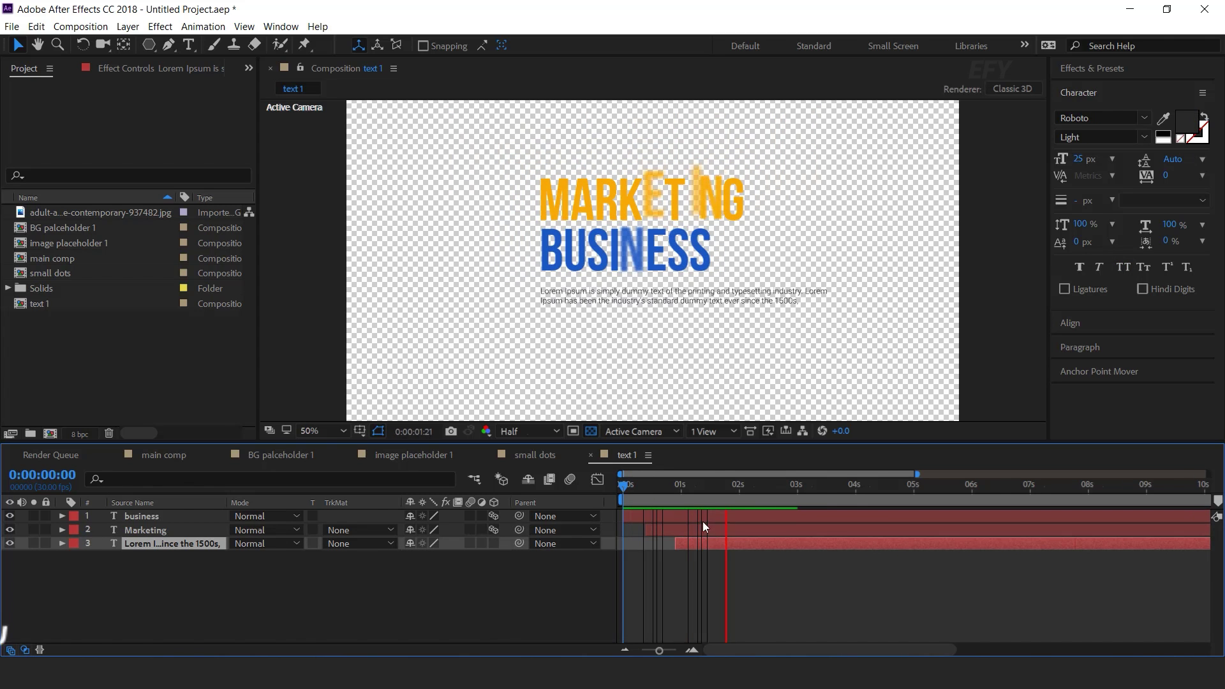
Place the text 1 composition on top in main comp, beside the photo hexagon, with its paragraph wrapped onto three lines.
left_click(167, 457)
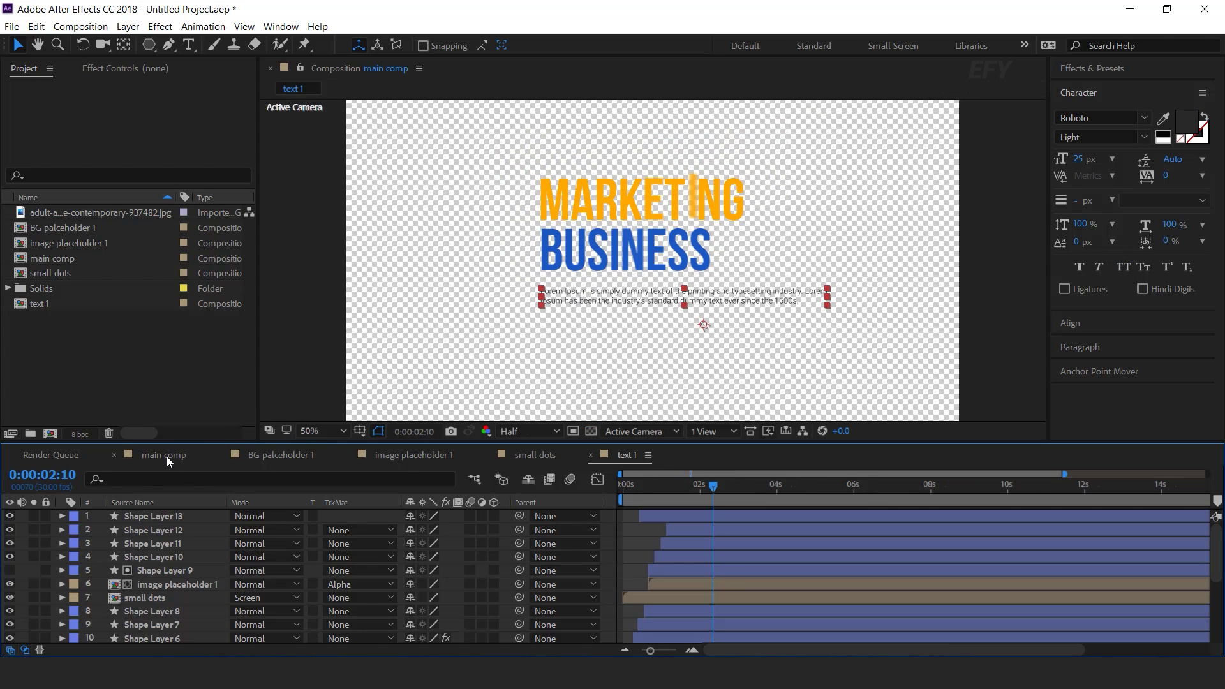
left_click(39, 302)
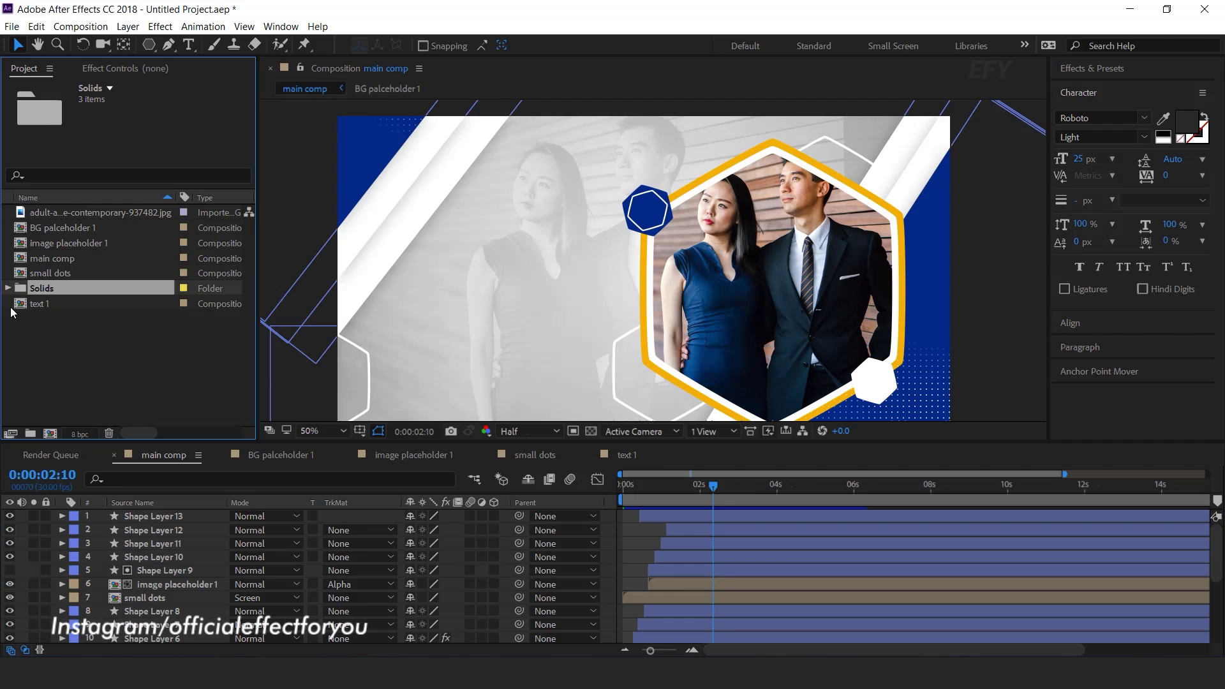
left_click_drag(38, 303, 191, 514)
key("ctrl+t")
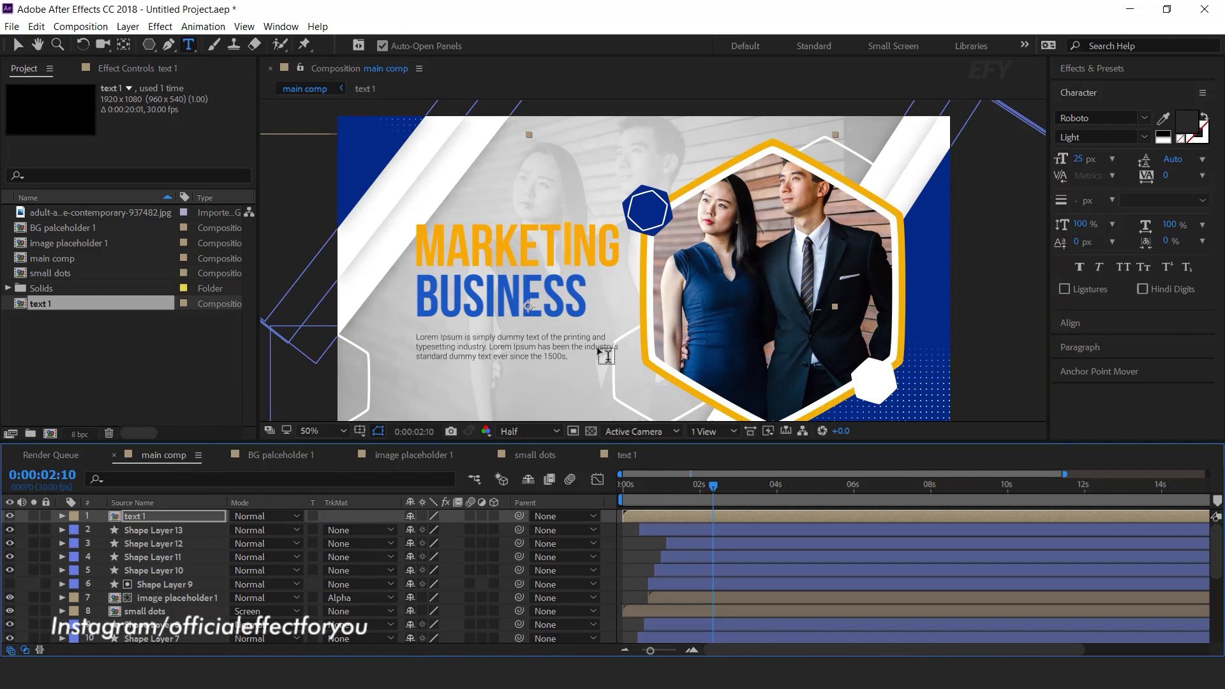
key("v")
key("space")
Apply a Drop Shadow to the text 1 layer with Opacity 20%, Distance 10 and Softness 30.
key("ctrl+space")
type("drop")
key("Return")
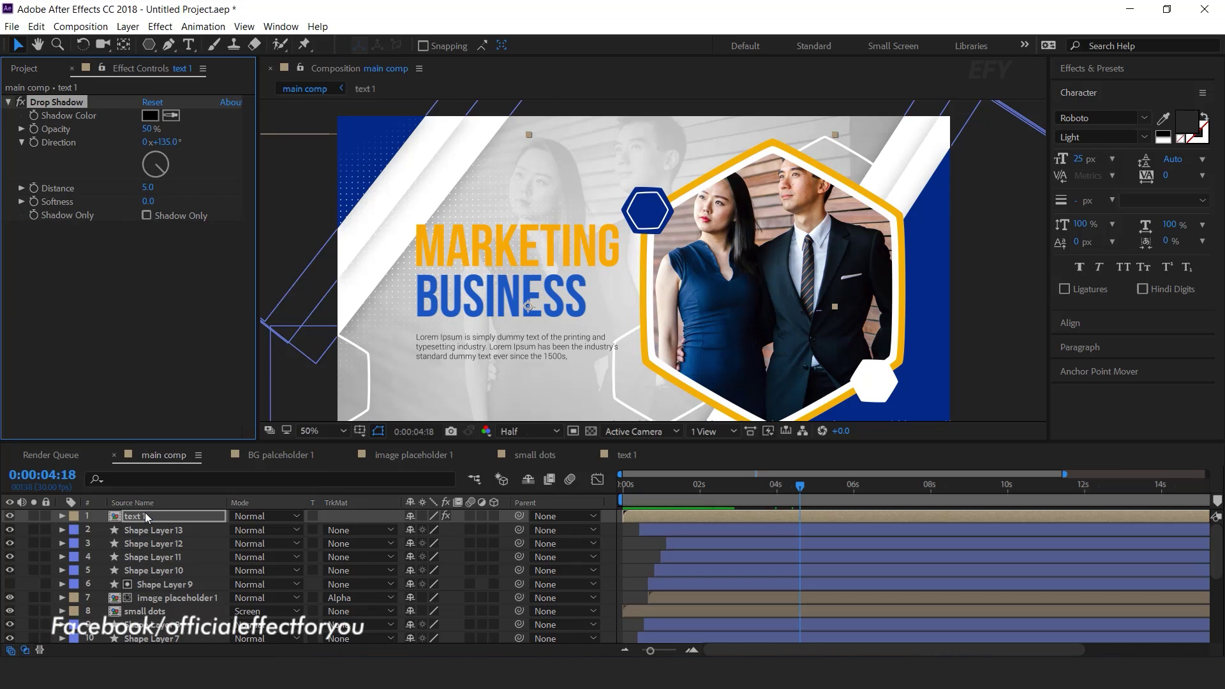
left_click(144, 129)
type("20")
key("Return")
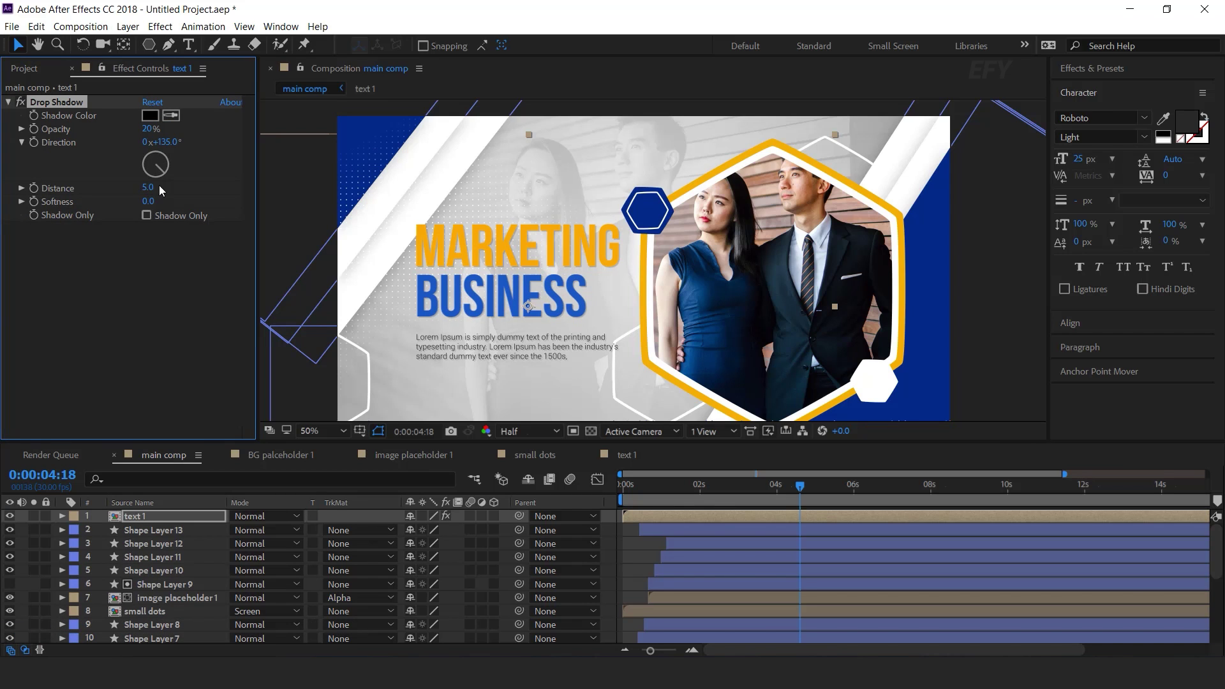
type("10")
key("Return")
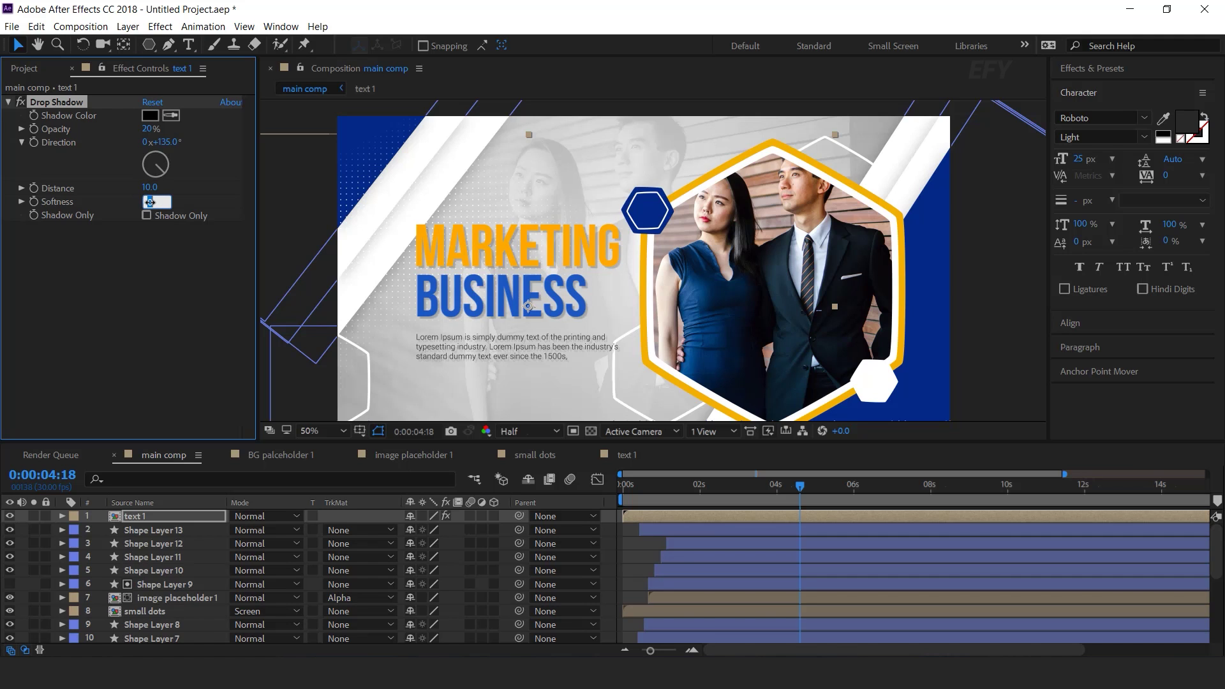
left_click(644, 503)
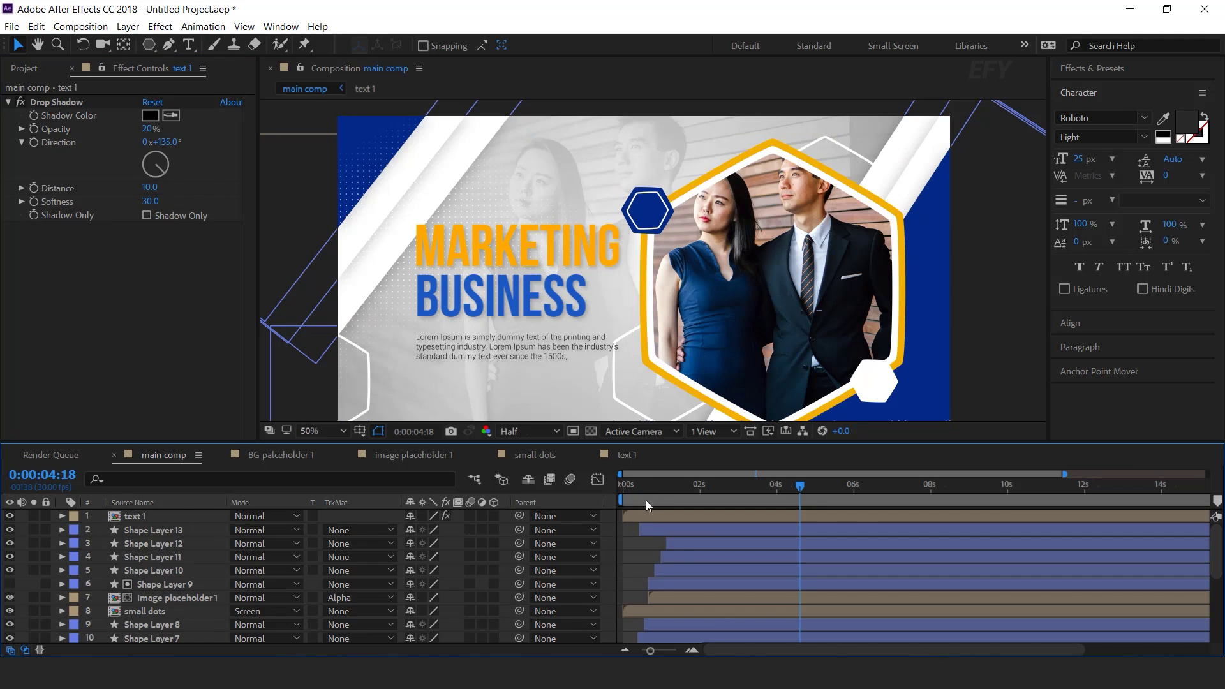
Delay the start of the text 1 layer to about 0.7 seconds in main comp and preview the scene.
left_click_drag(651, 514, 657, 512)
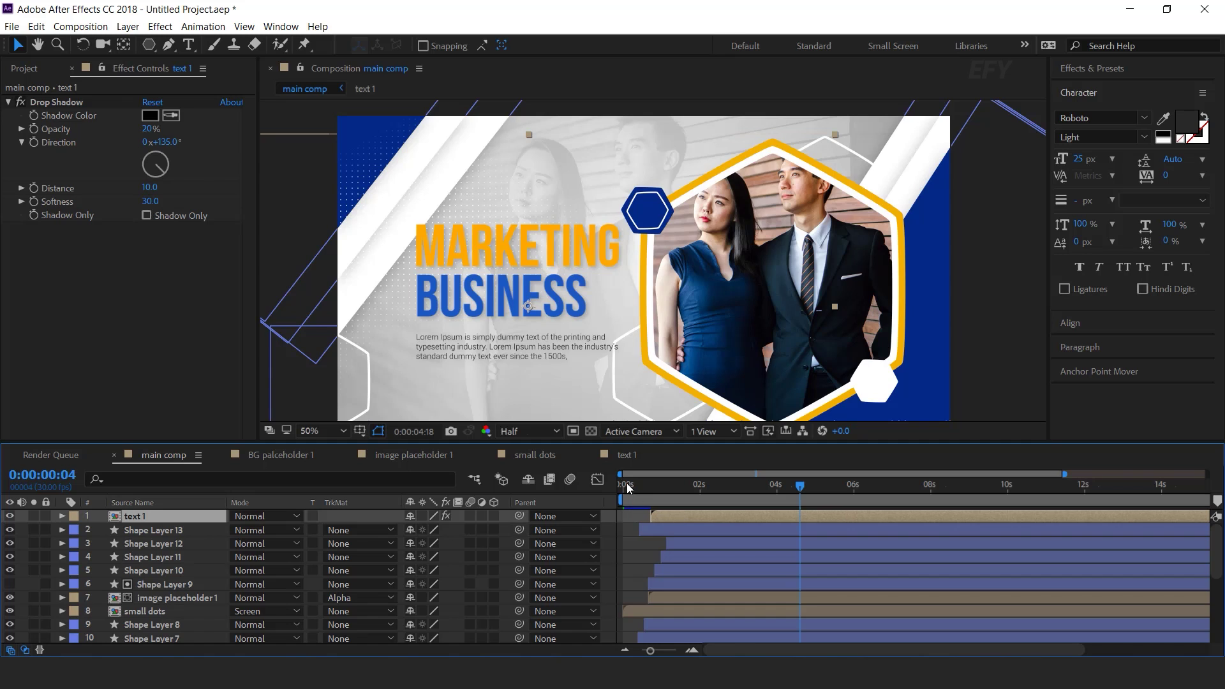
left_click(626, 484)
key("space")
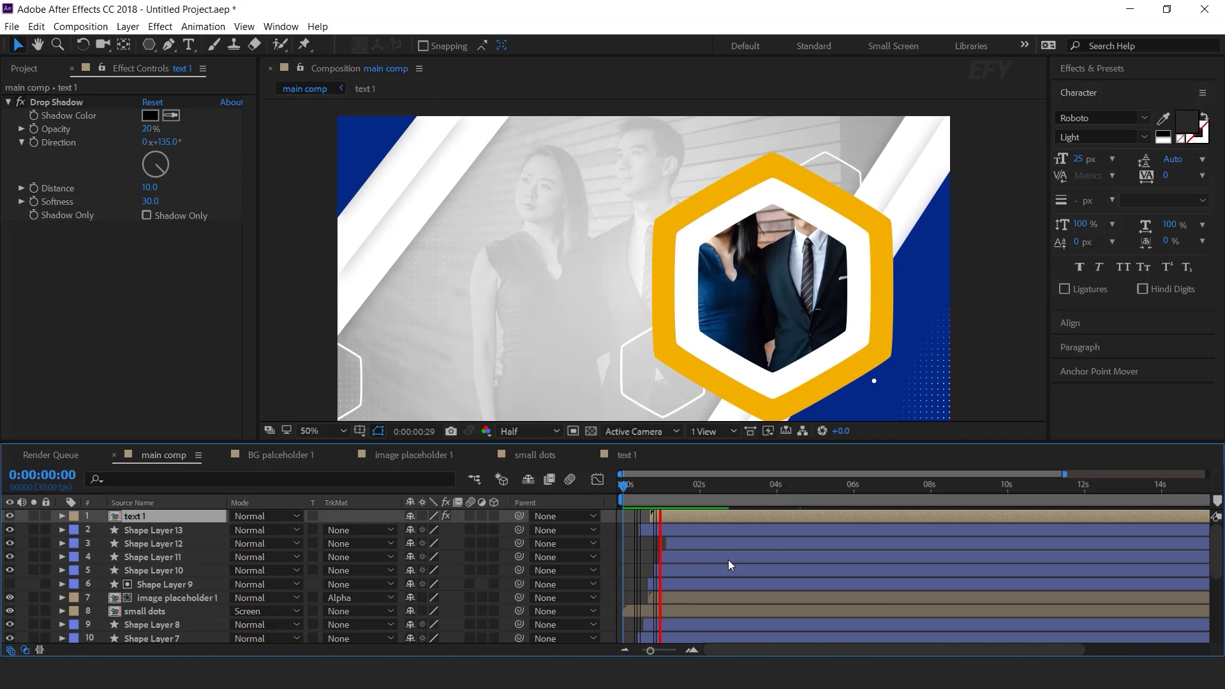
left_click(643, 487)
key("space")
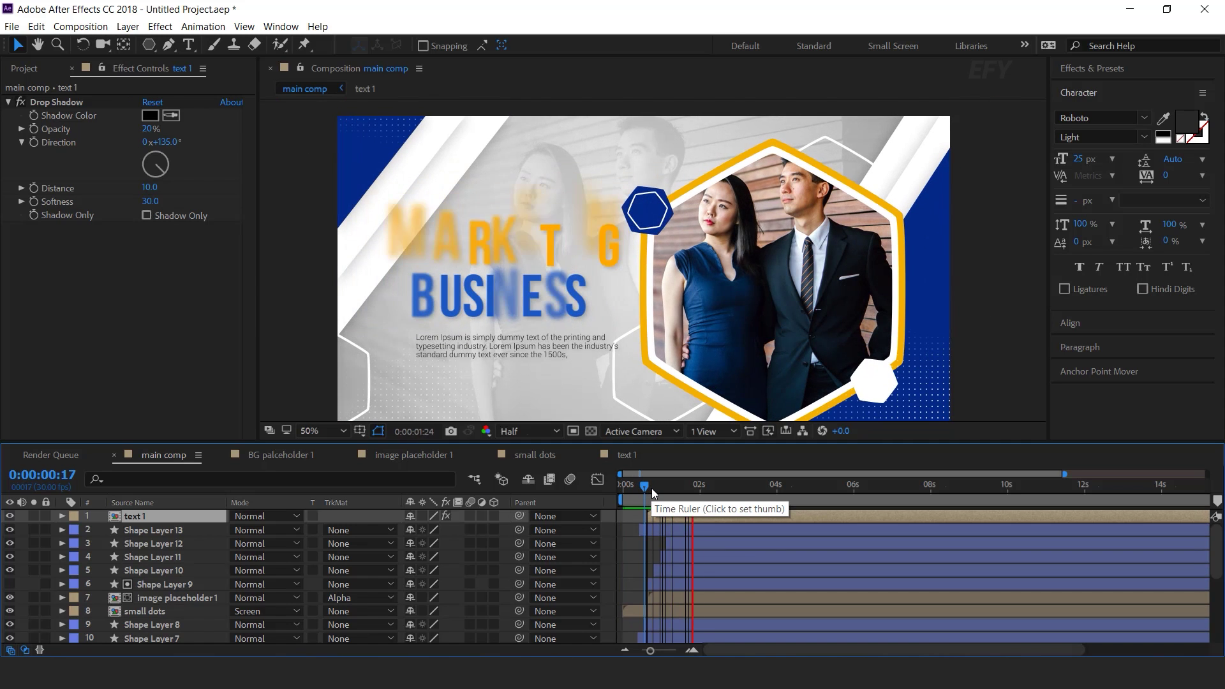
left_click(596, 327)
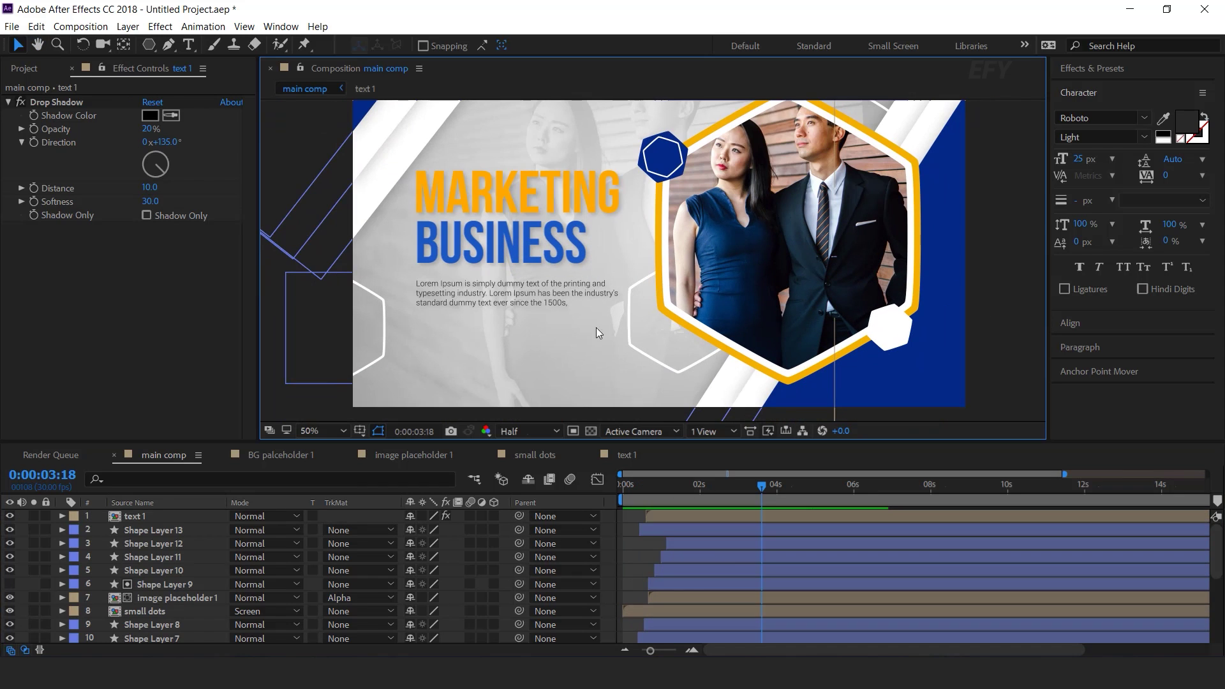
left_click(110, 332)
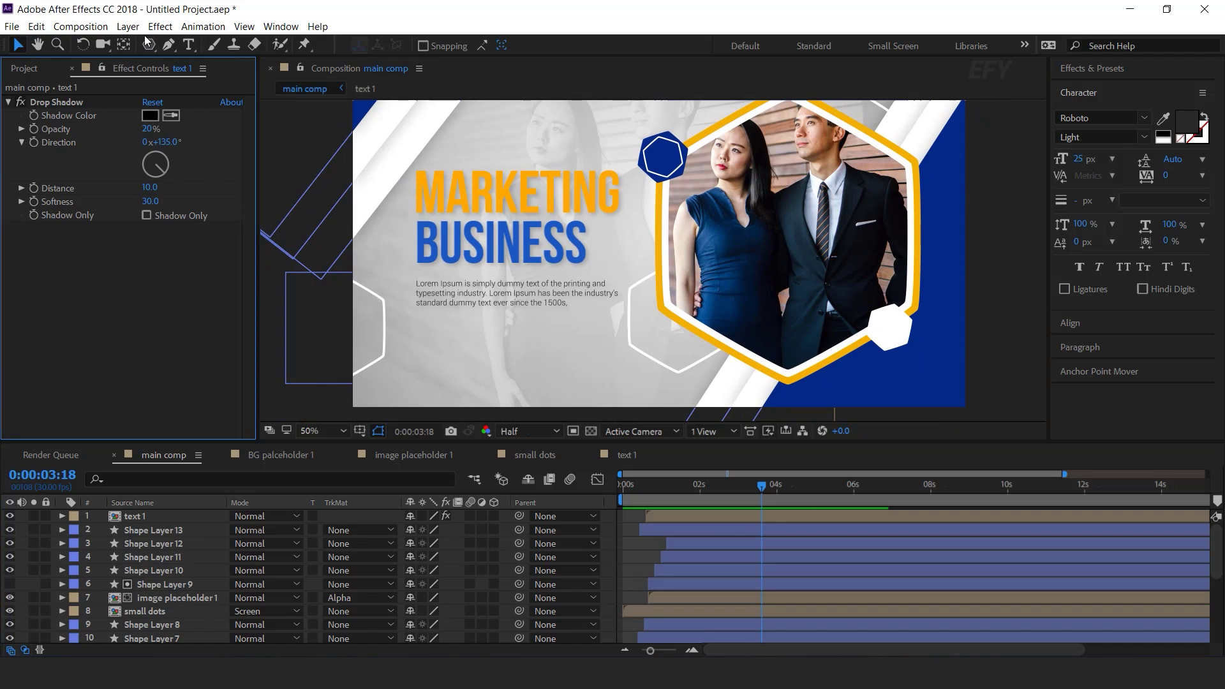
Draw a rounded rectangle about 604 × 58 px below the paragraph, centre its anchor point and colour its stroke orange FFA40C.
left_click_drag(146, 49, 201, 70)
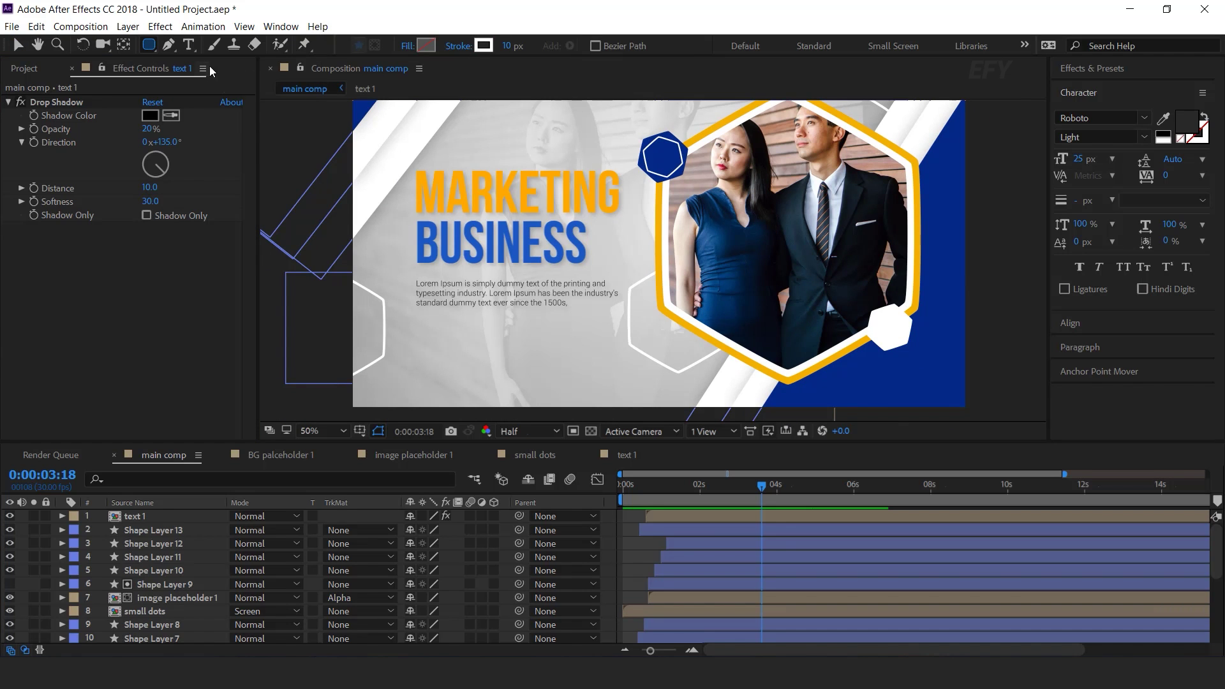
left_click_drag(418, 334, 613, 347)
key("ctrl+alt+Home")
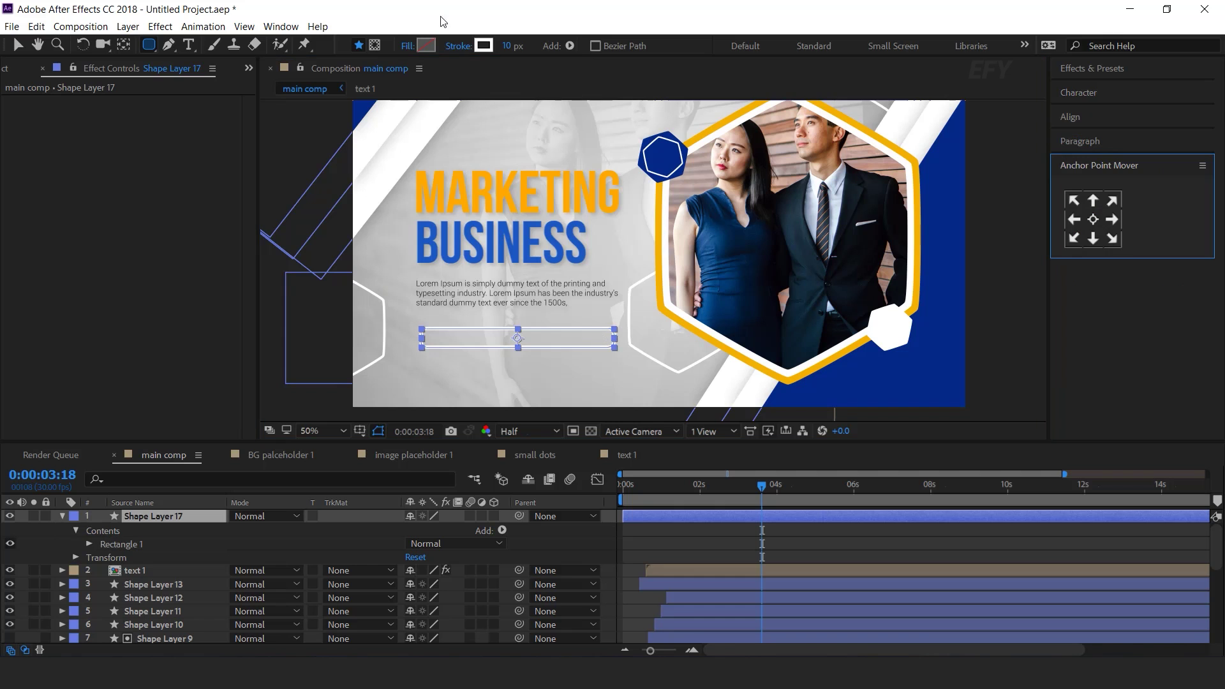
left_click(484, 46)
key("ctrl+v")
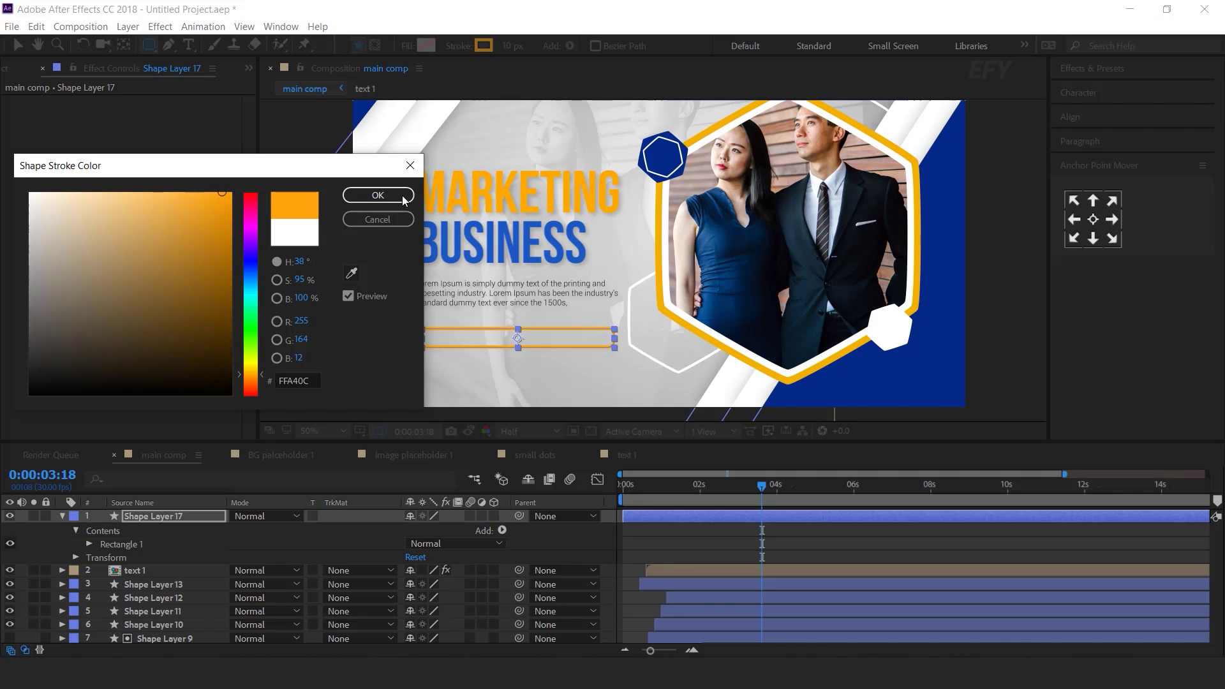
left_click(377, 195)
Raise the new rectangle path's Roundness to 878.5 so it forms a pill-shaped outline.
key("v")
scroll(555, 405, "up", 1)
left_click_drag(556, 405, 659, 271)
left_click(582, 287)
left_click(88, 544)
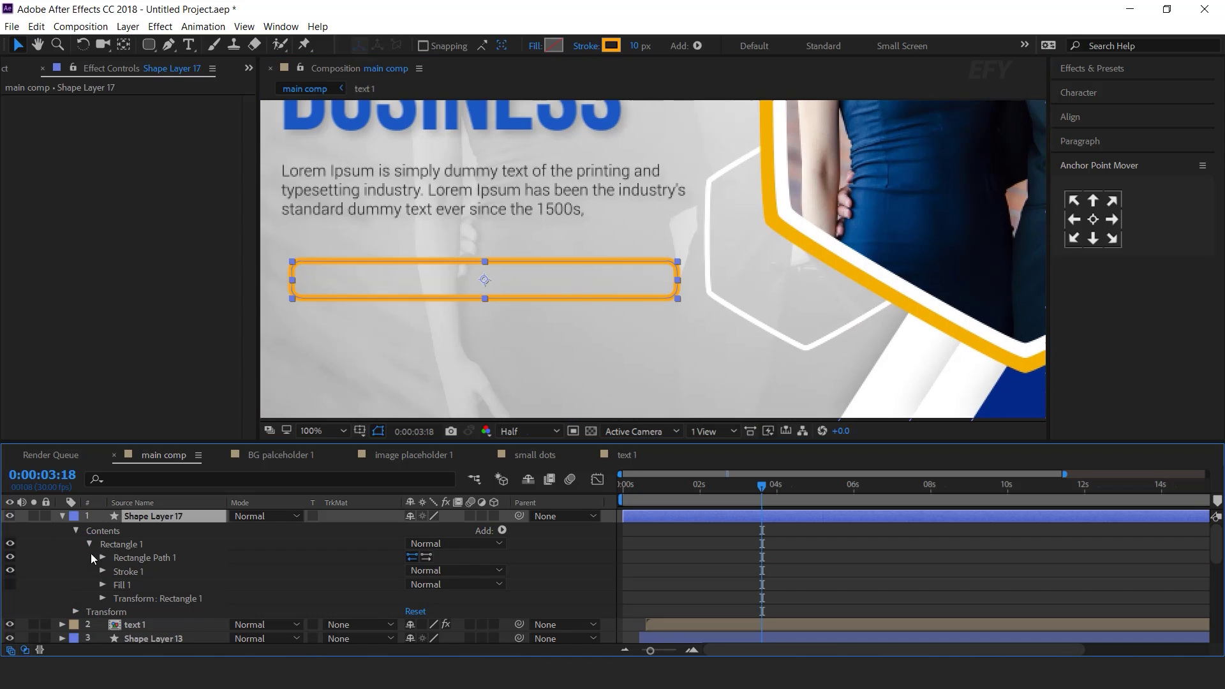
left_click(102, 557)
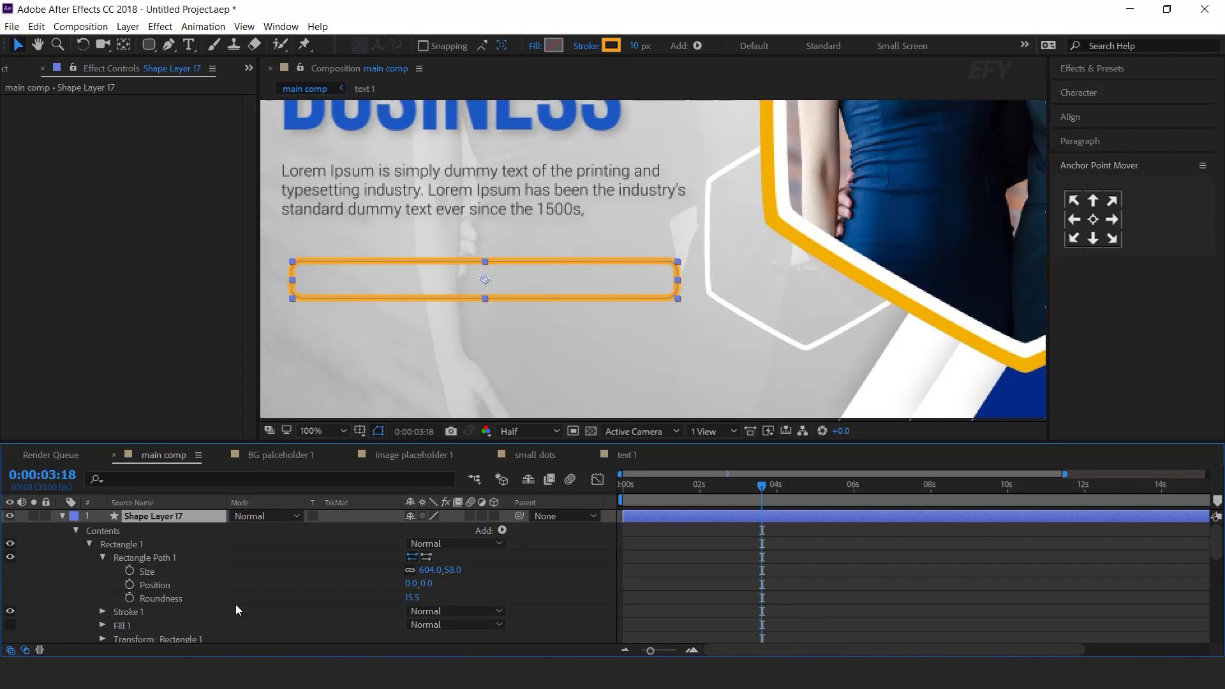
left_click_drag(419, 597, 820, 601)
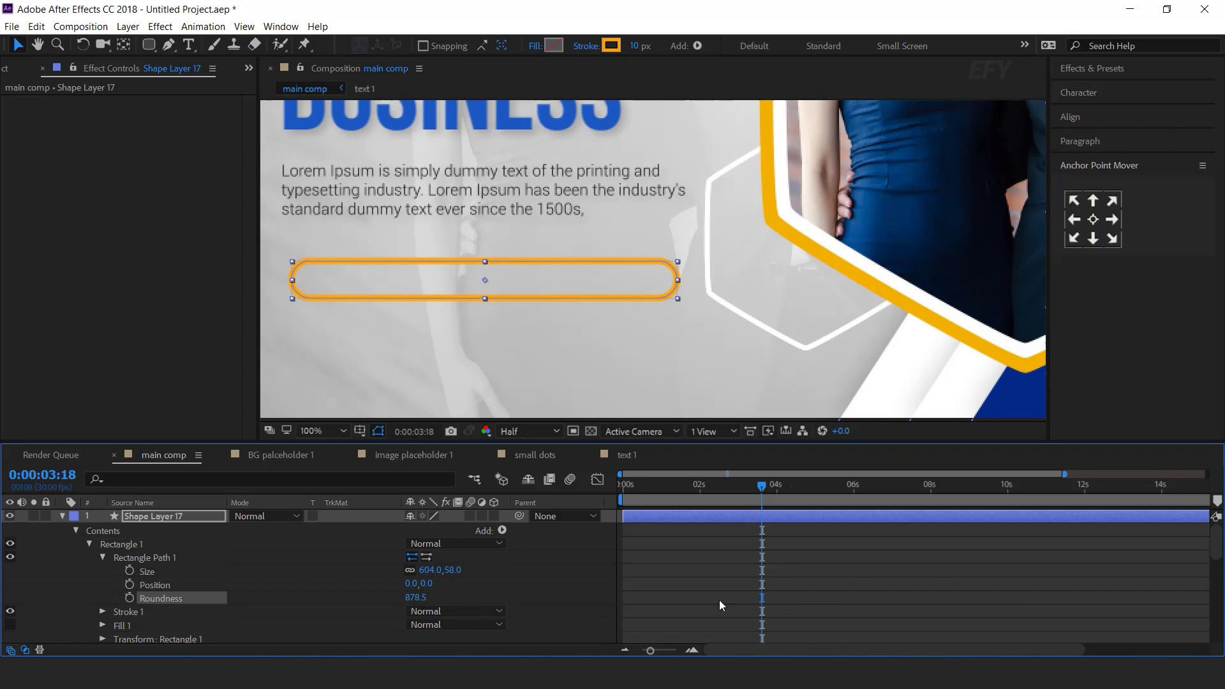
left_click(491, 594)
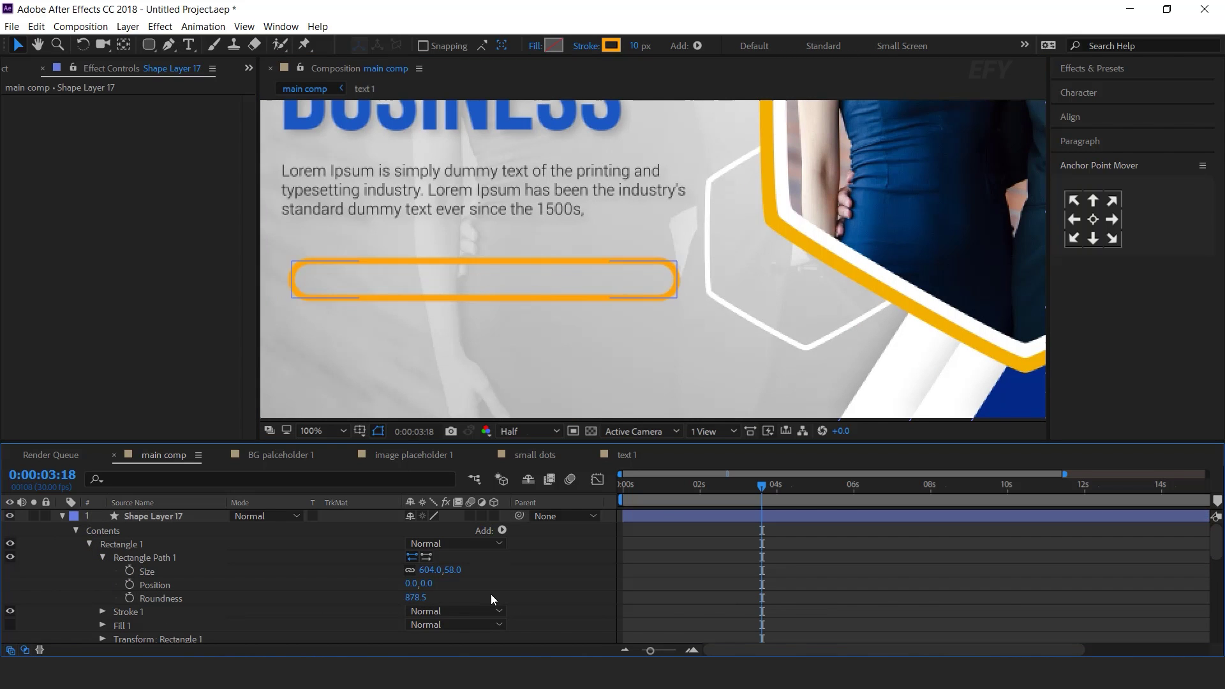
Set the pill outline's stroke width to 8 px.
left_click(532, 295)
left_click(651, 47)
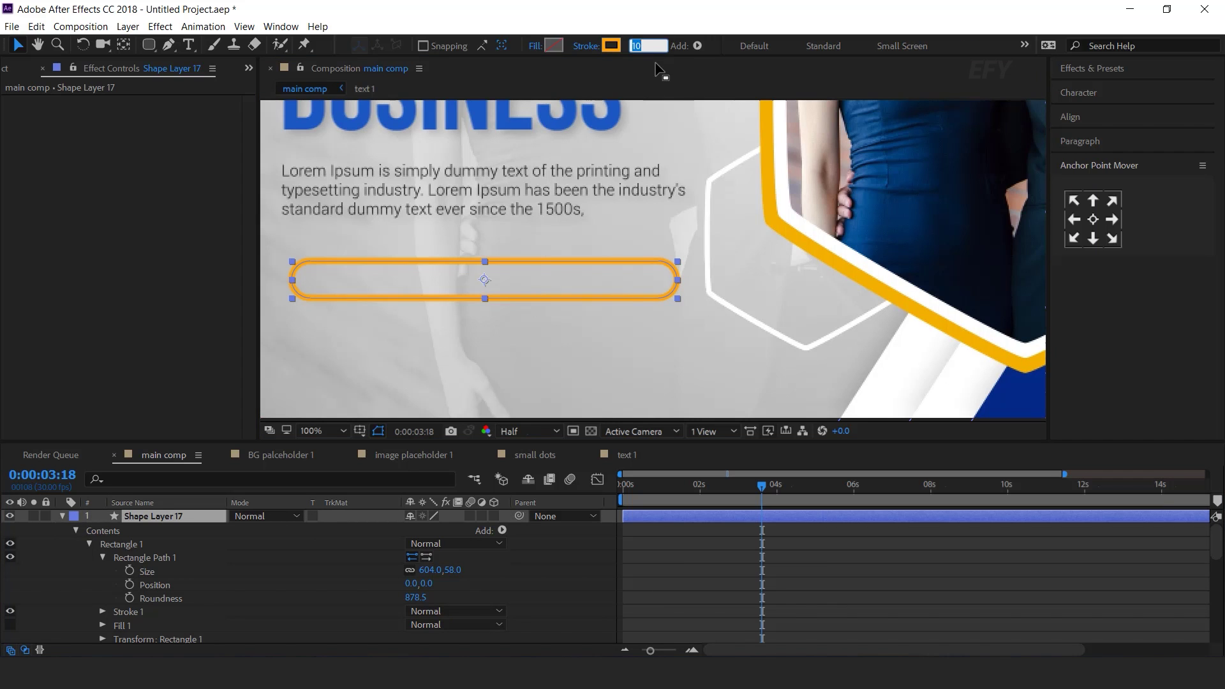
type("8")
key("Return")
left_click(636, 584)
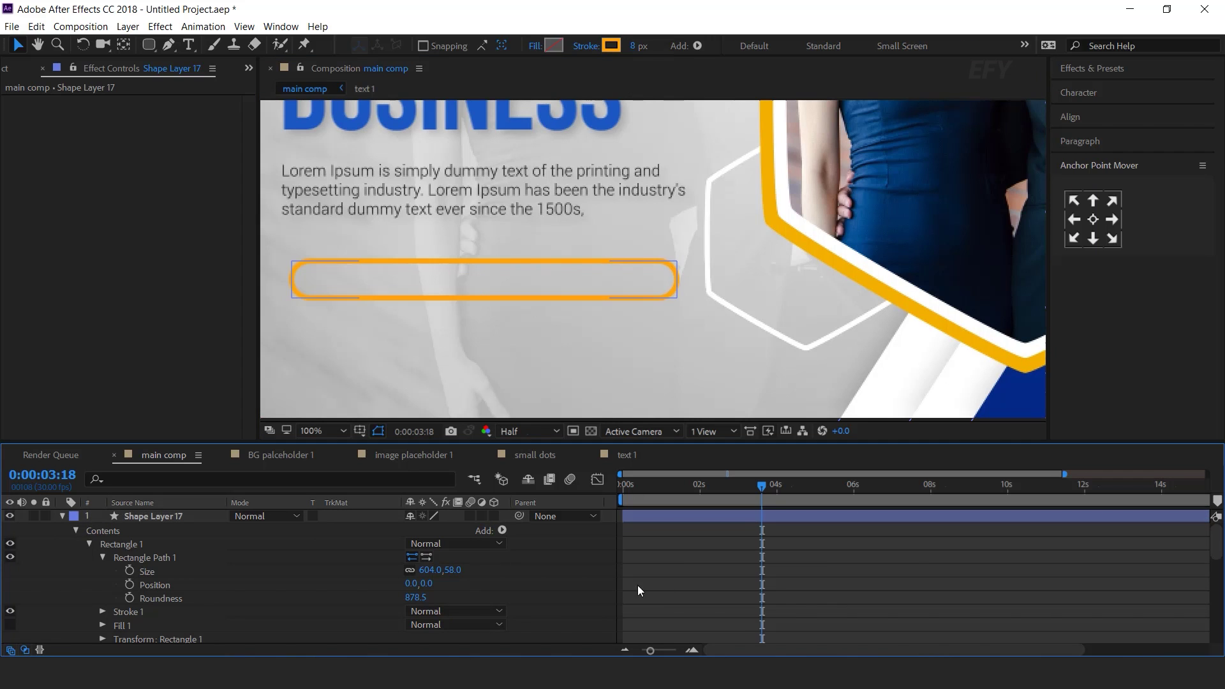
Add Trim Paths to Shape Layer 17 and expand its properties.
left_click(153, 516)
left_click(63, 516)
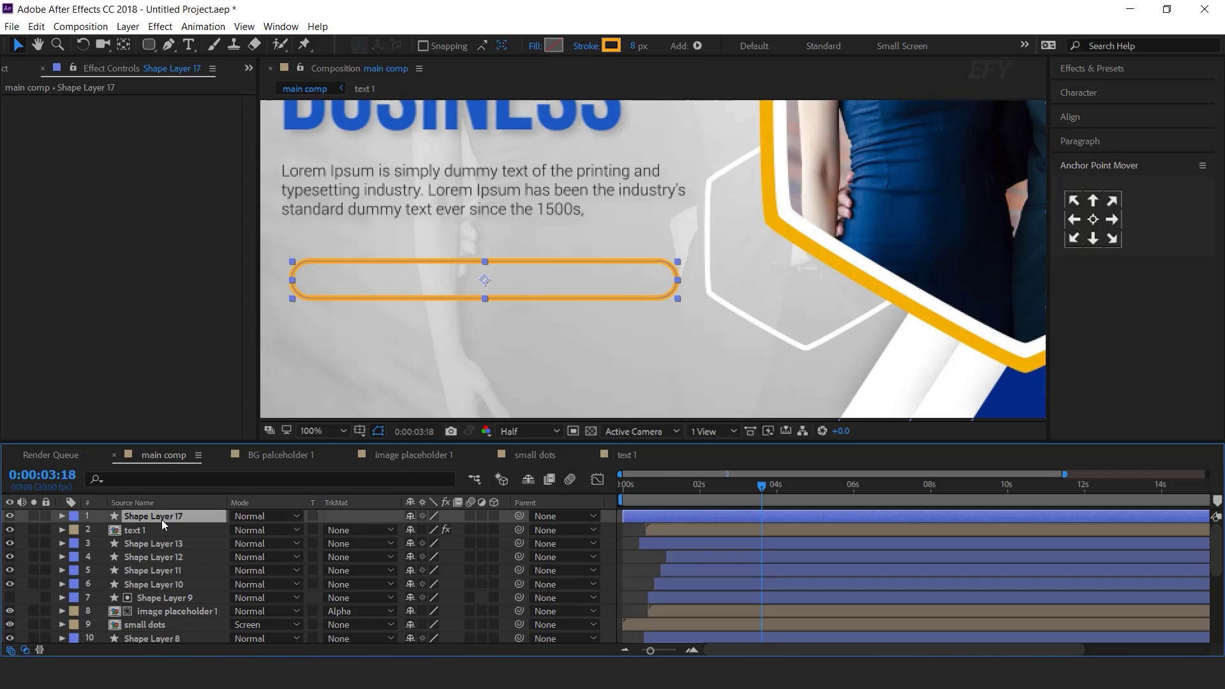
left_click(62, 516)
left_click(76, 531)
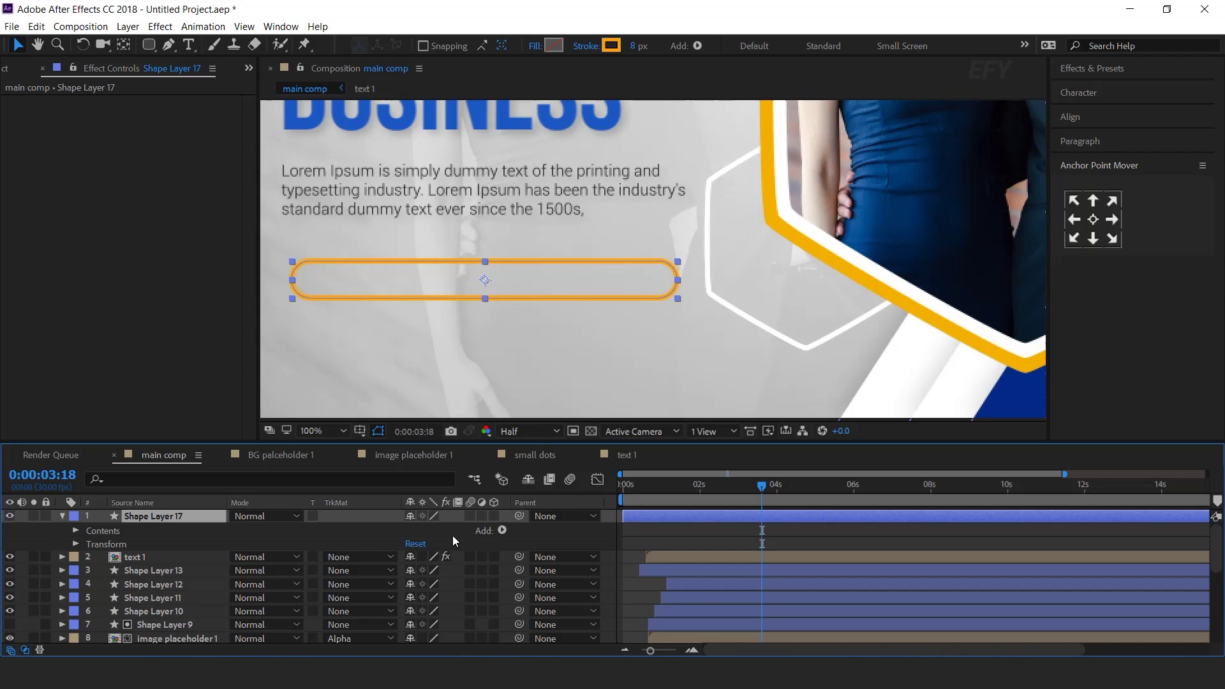
left_click(501, 530)
left_click(453, 442)
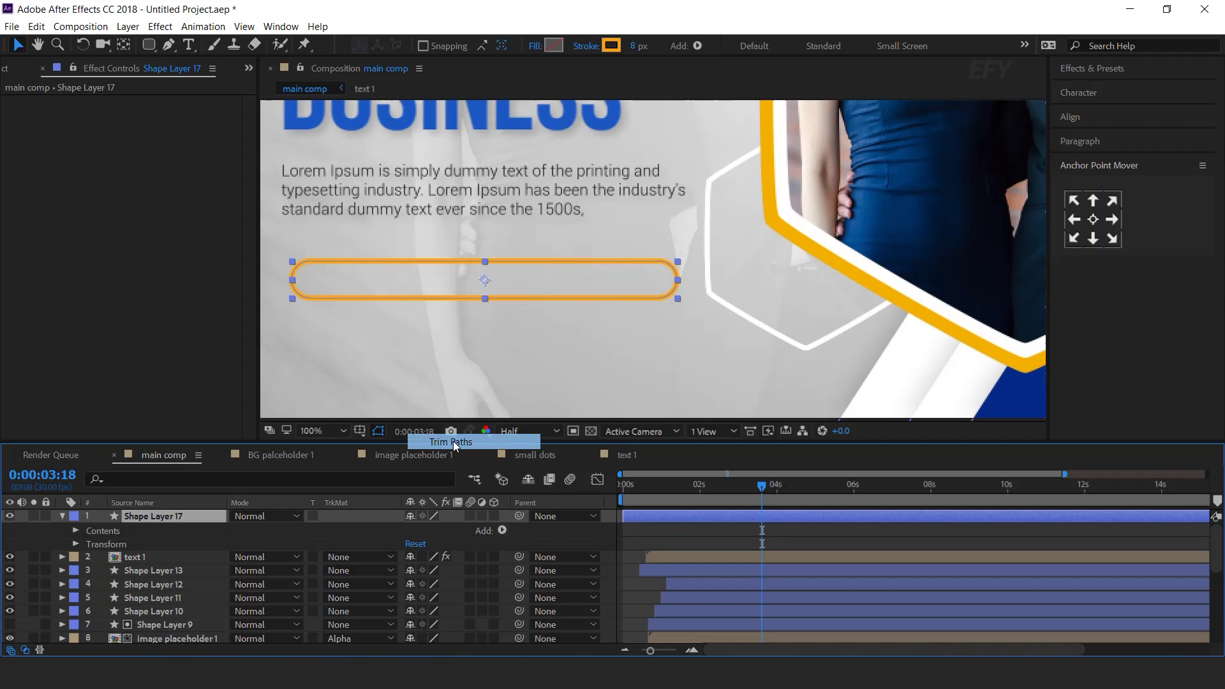
scroll(310, 557, "down", 1)
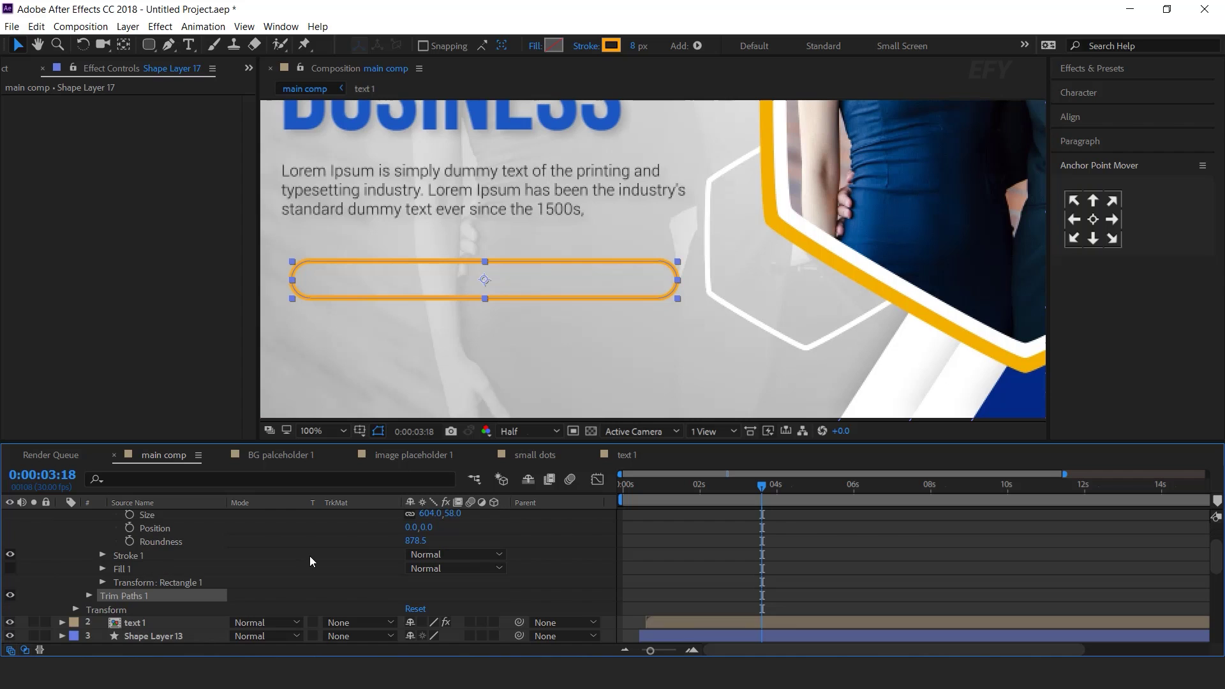
left_click(89, 595)
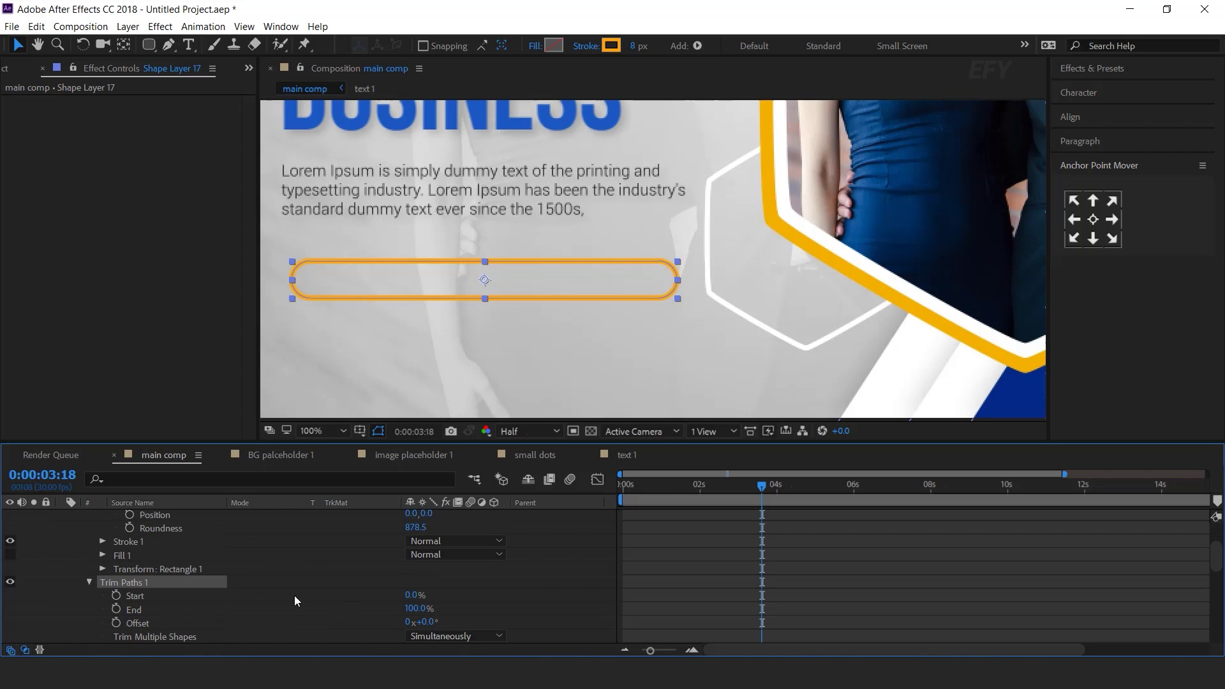
scroll(293, 595, "down", 1)
Keyframe the Trim Paths End from 0% at 0 seconds to 100% at 2 seconds.
key("Home")
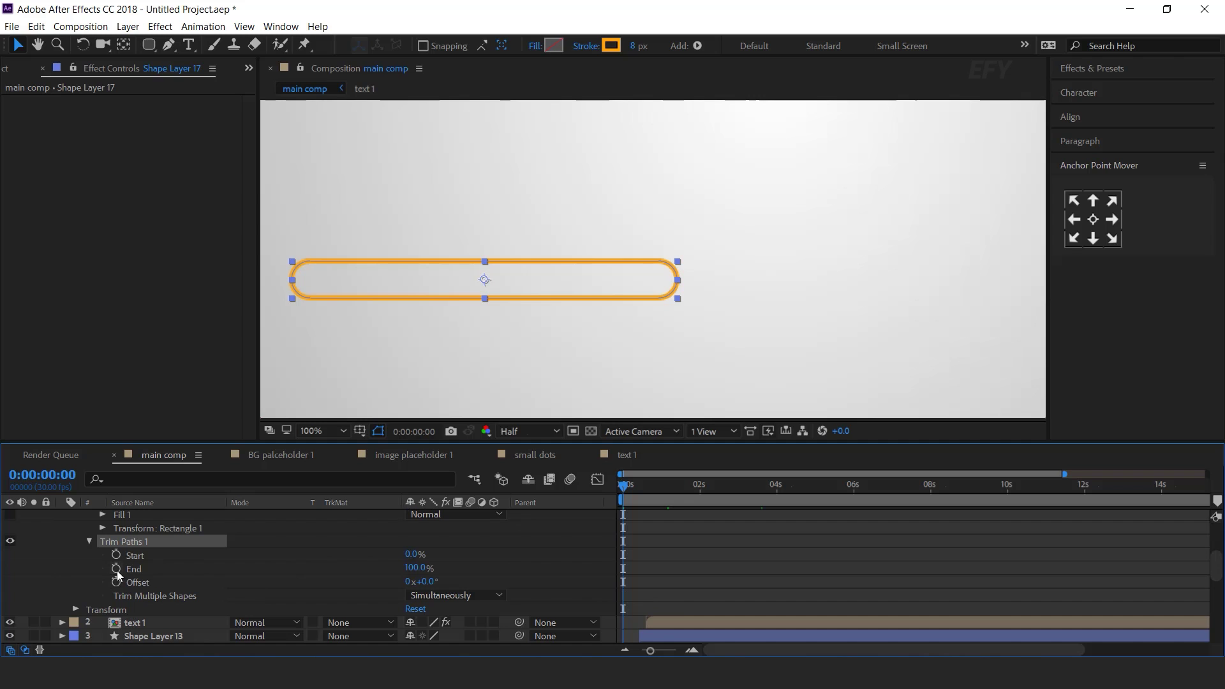
left_click(116, 569)
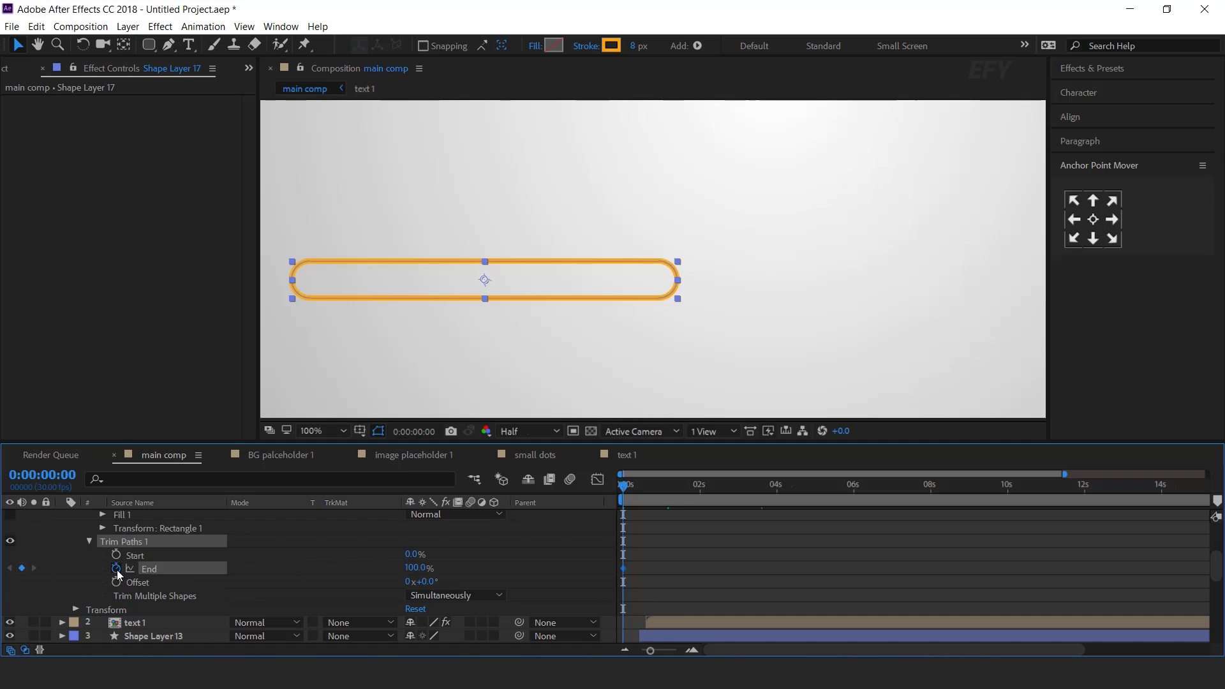
left_click_drag(201, 567, 7, 567)
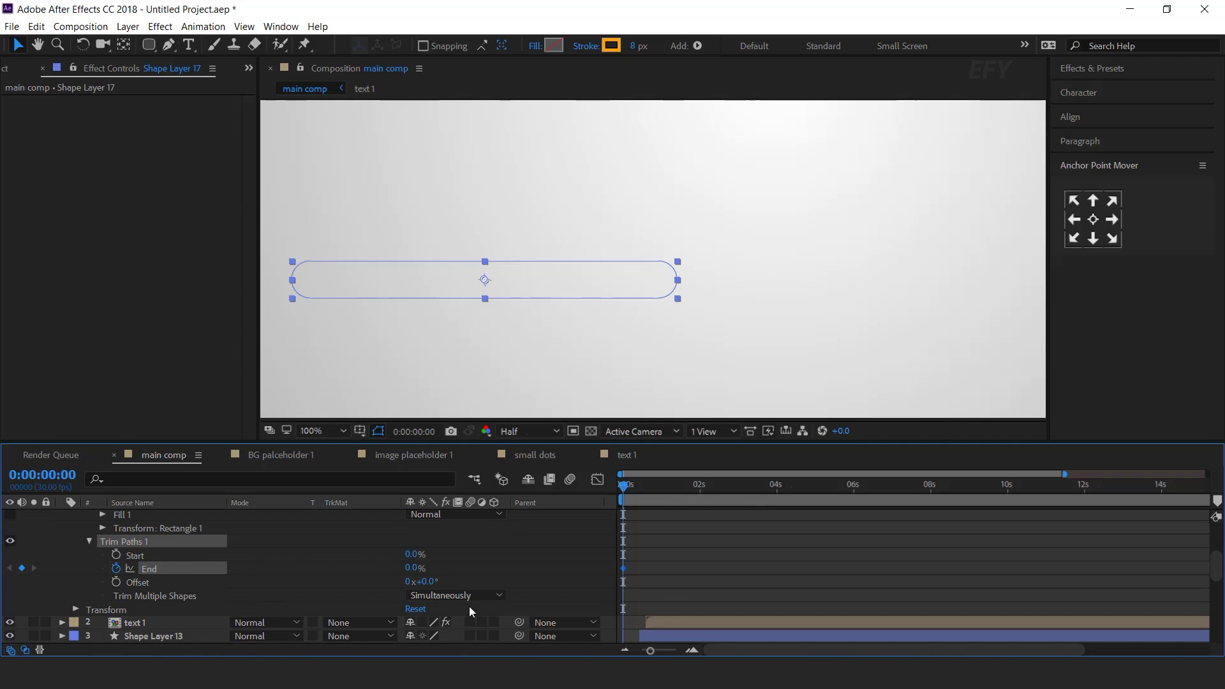
key("=")
left_click_drag(673, 488, 778, 488)
key("Page_Up")
key("Page_Up")
left_click_drag(410, 567, 1003, 564)
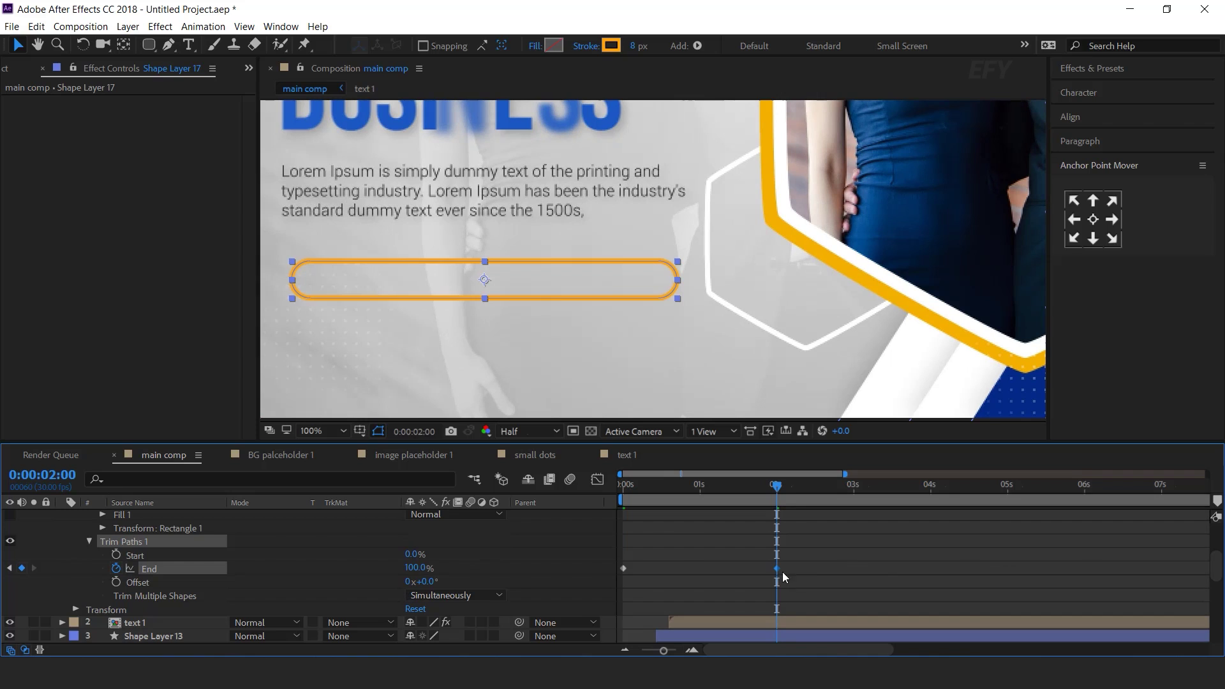
Apply Easy Ease to both End keyframes, shift the speed curve's peak towards the start and preview the outline.
left_click_drag(879, 552, 623, 569)
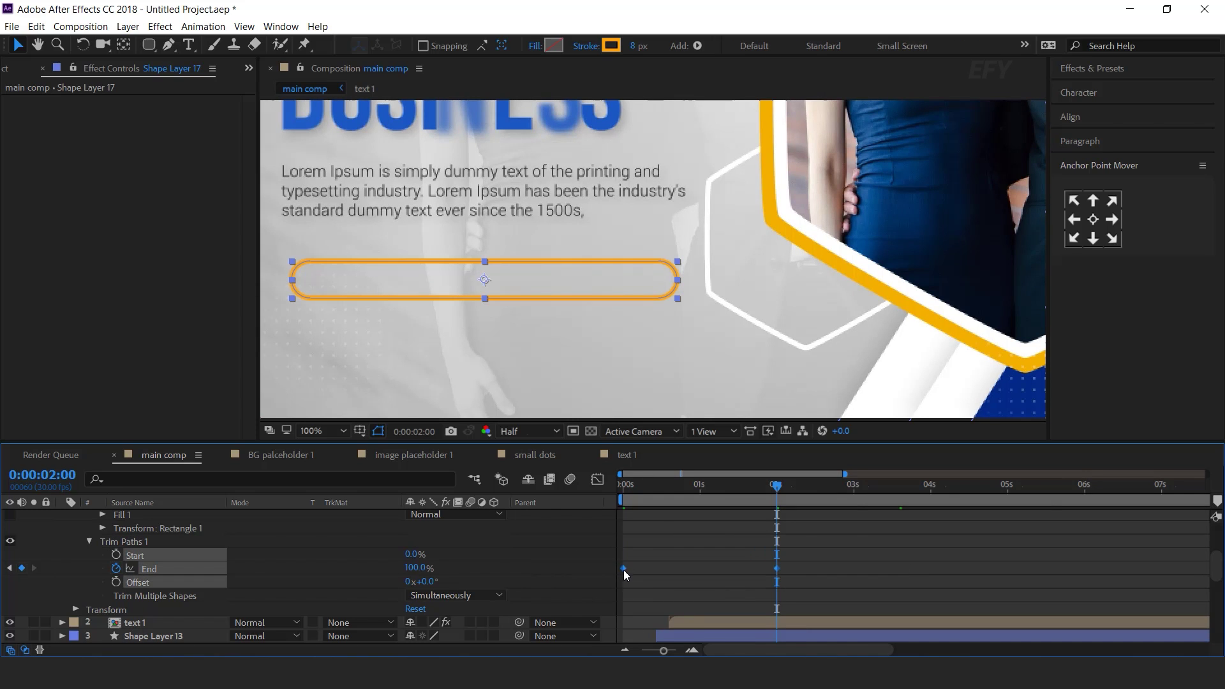
right_click(624, 569)
mouse_move(701, 562)
left_click(902, 466)
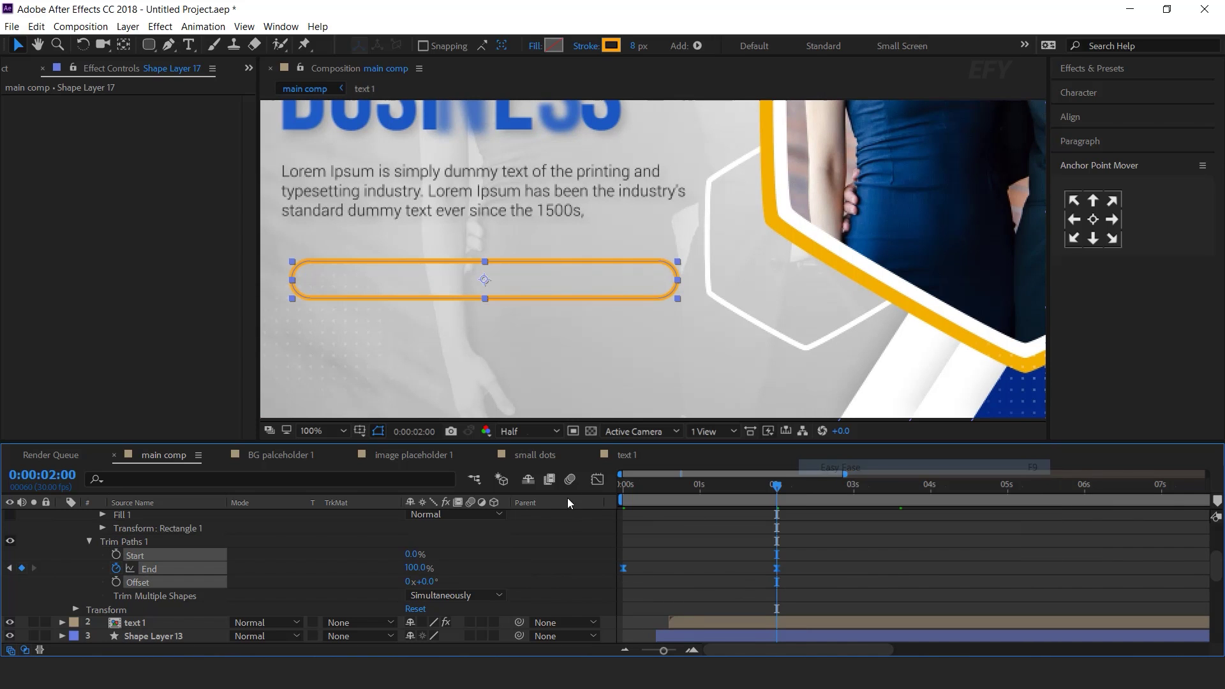
left_click(597, 479)
left_click_drag(819, 577, 695, 611)
left_click(597, 479)
key("Home")
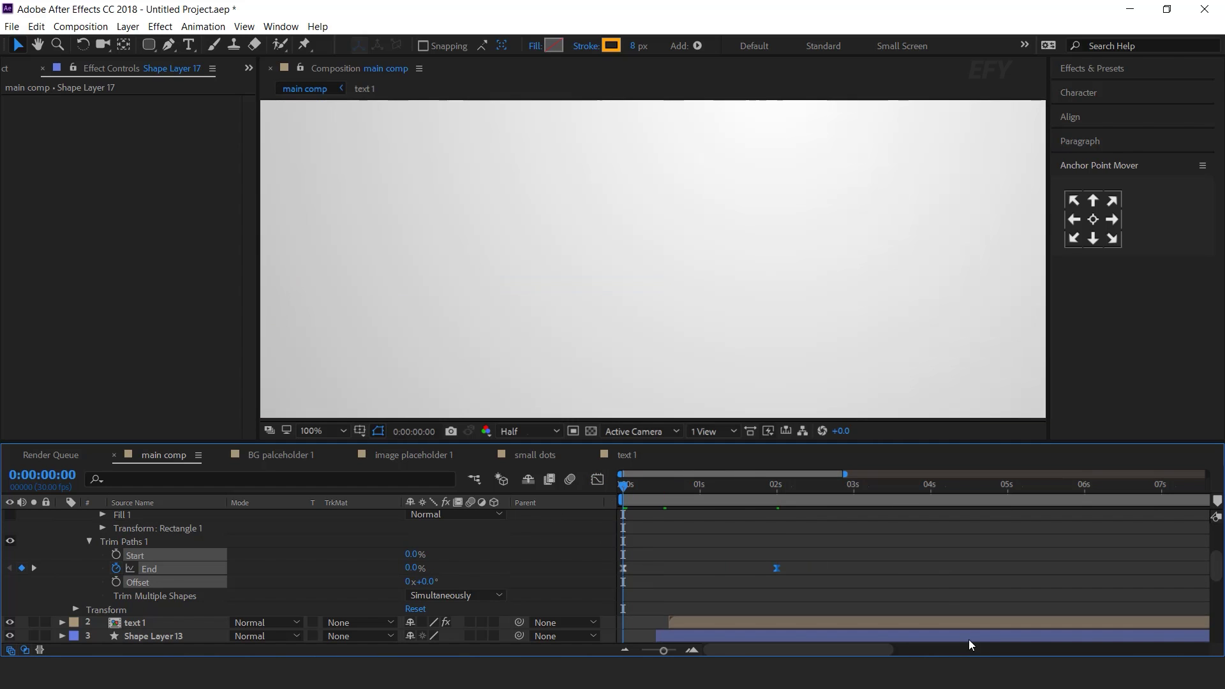
key("space")
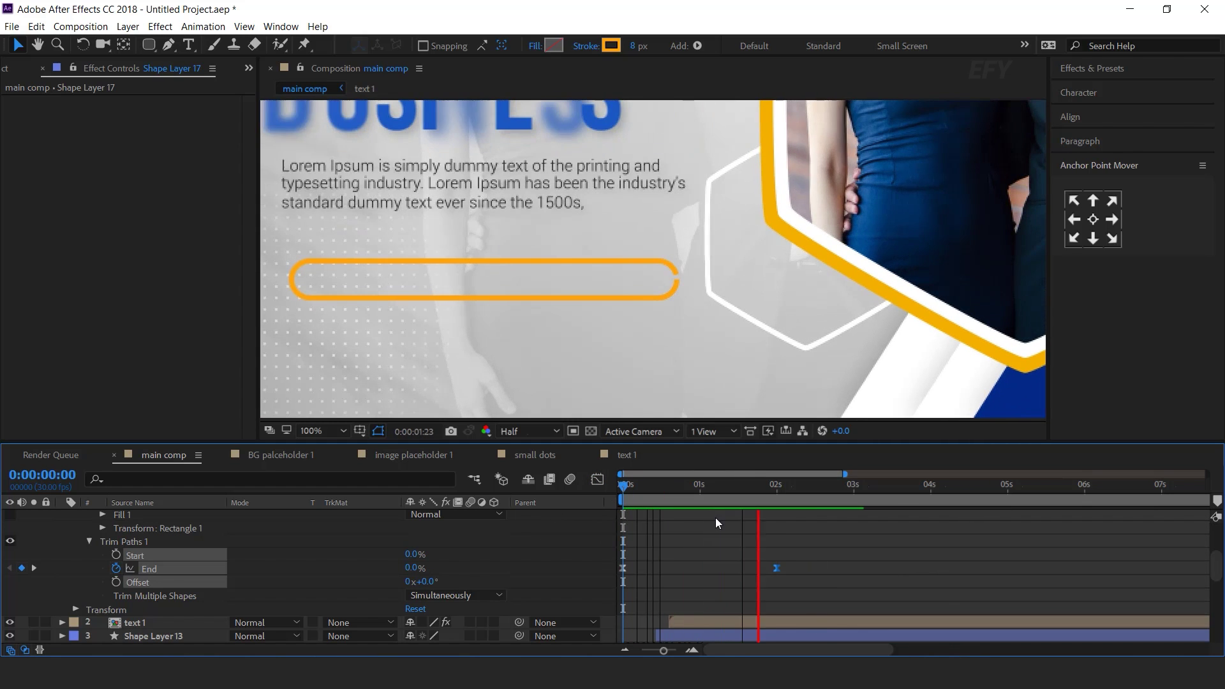
Delay the start of Shape Layer 17 to about frame 26 and preview the scene.
left_click(701, 484)
scroll(107, 597, "up", 4)
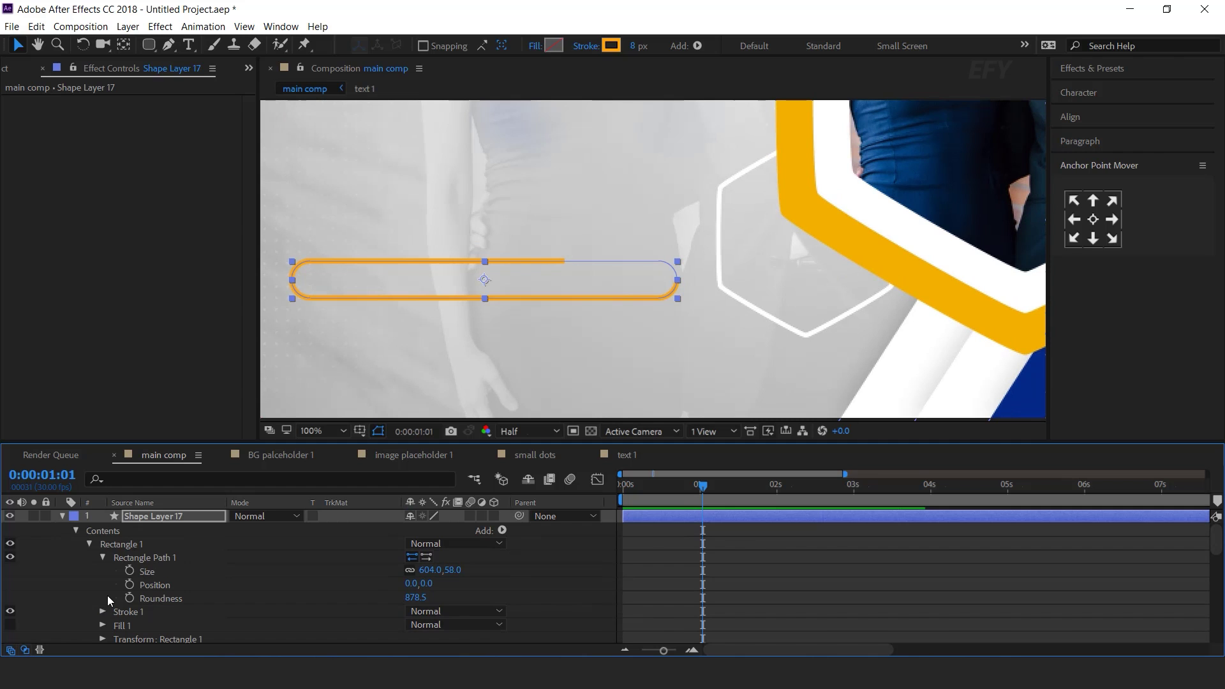
left_click(62, 515)
left_click_drag(683, 518, 756, 515)
left_click_drag(701, 484, 600, 485)
left_click(607, 533)
key("space")
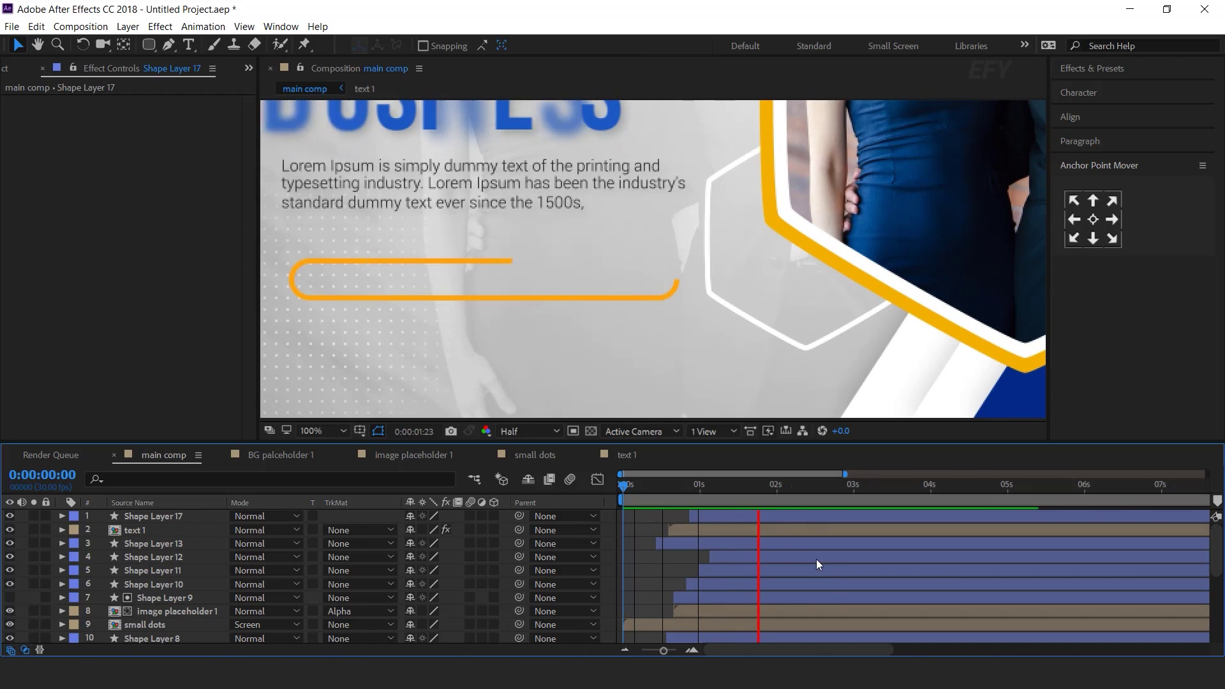
Reshape the End keyframes' speed curve into a sharp peak midway between them and preview from the beginning.
left_click(688, 478)
left_click(719, 515)
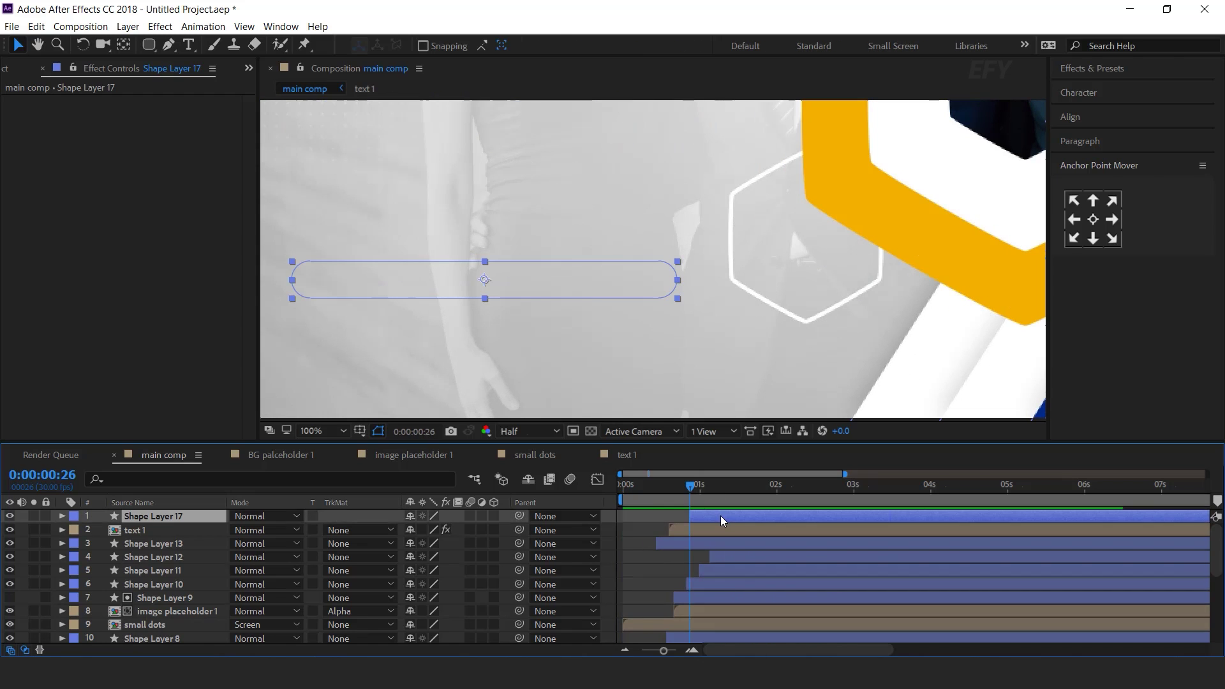
key("u")
left_click_drag(856, 529, 635, 543)
left_click(597, 479)
left_click_drag(707, 602, 774, 614)
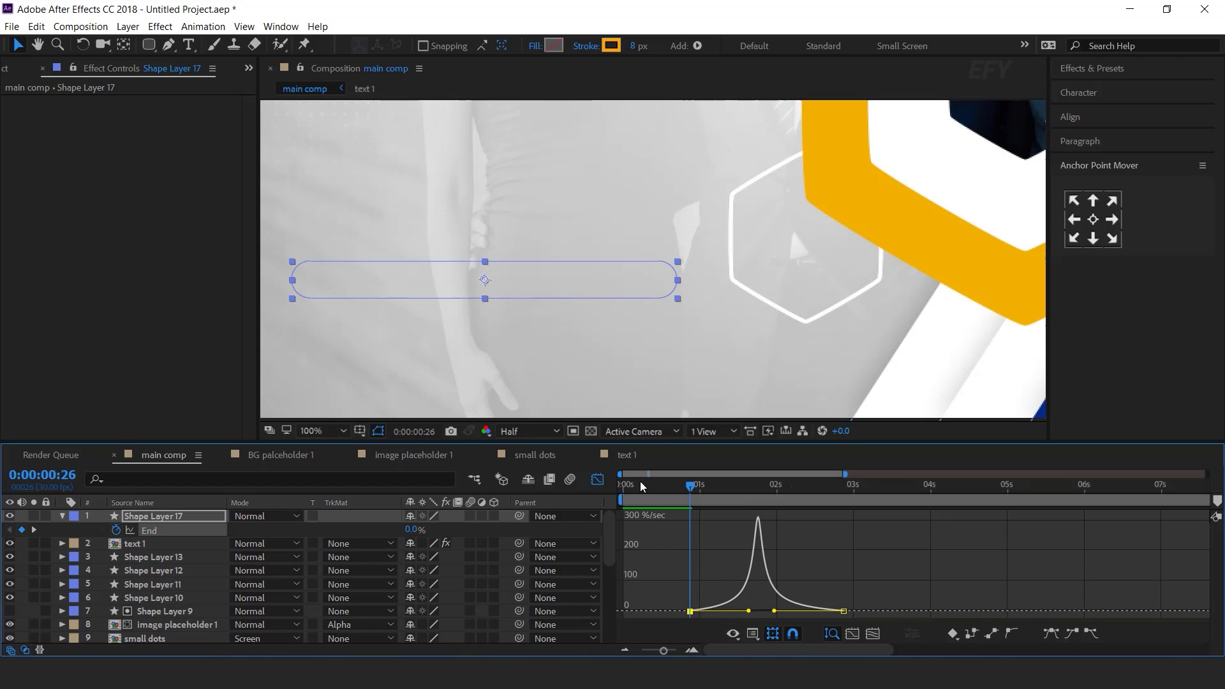
left_click(597, 479)
key("minus")
key("minus")
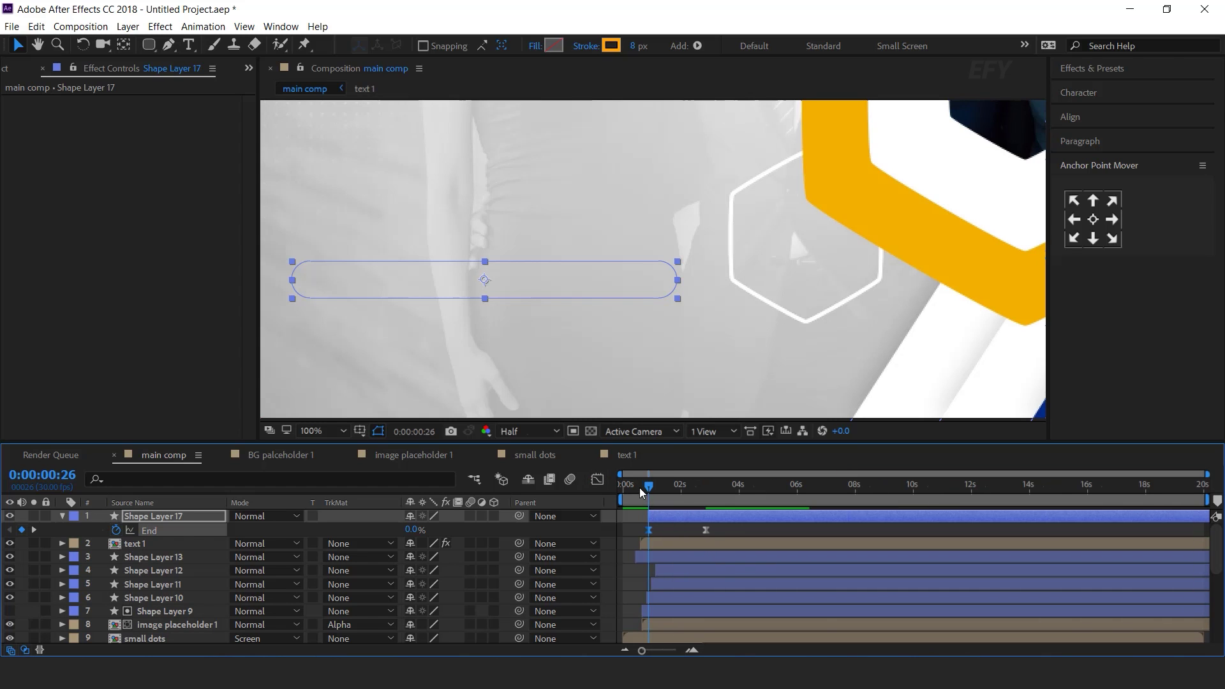
key("Home")
key("comma")
key("space")
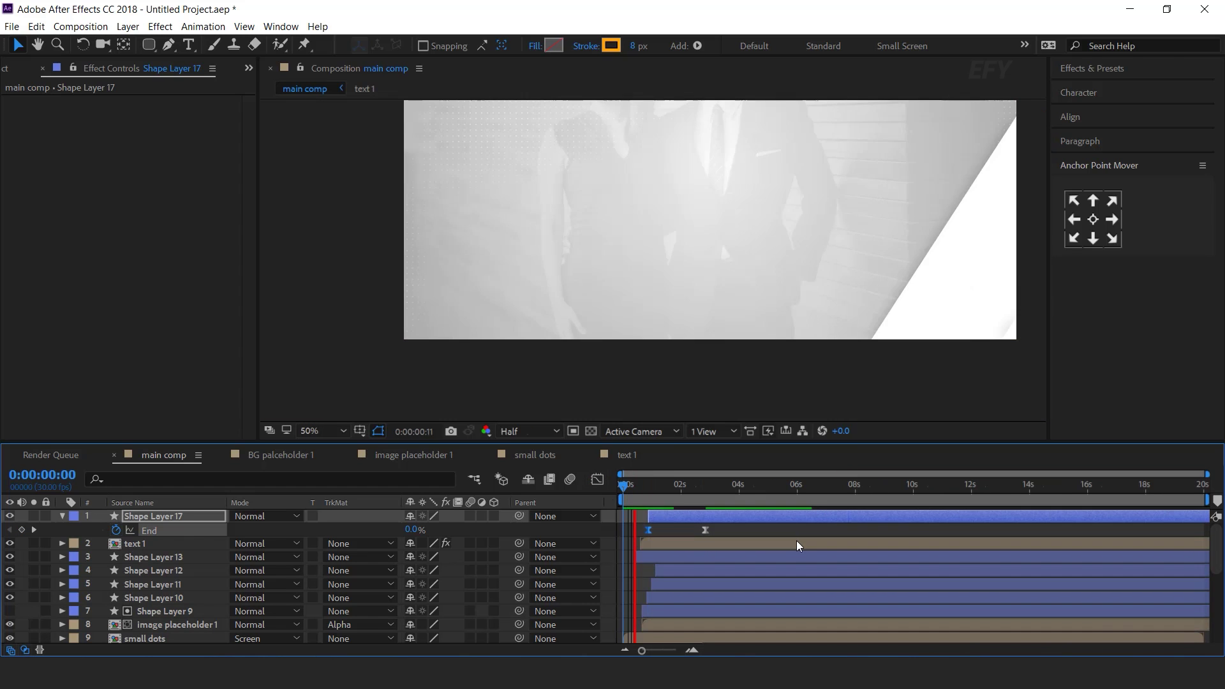
Move the last End keyframe of the pill outline earlier to about 2 seconds and preview the scene.
left_click(676, 492)
left_click_drag(703, 530, 682, 531)
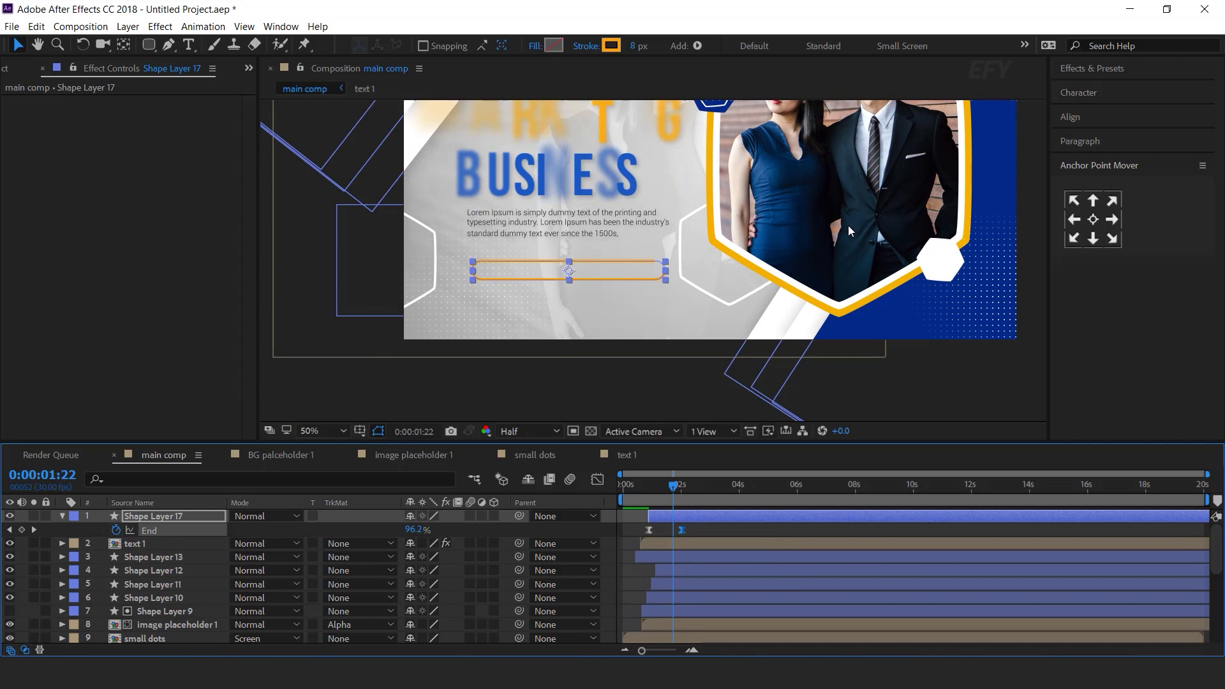
key("space")
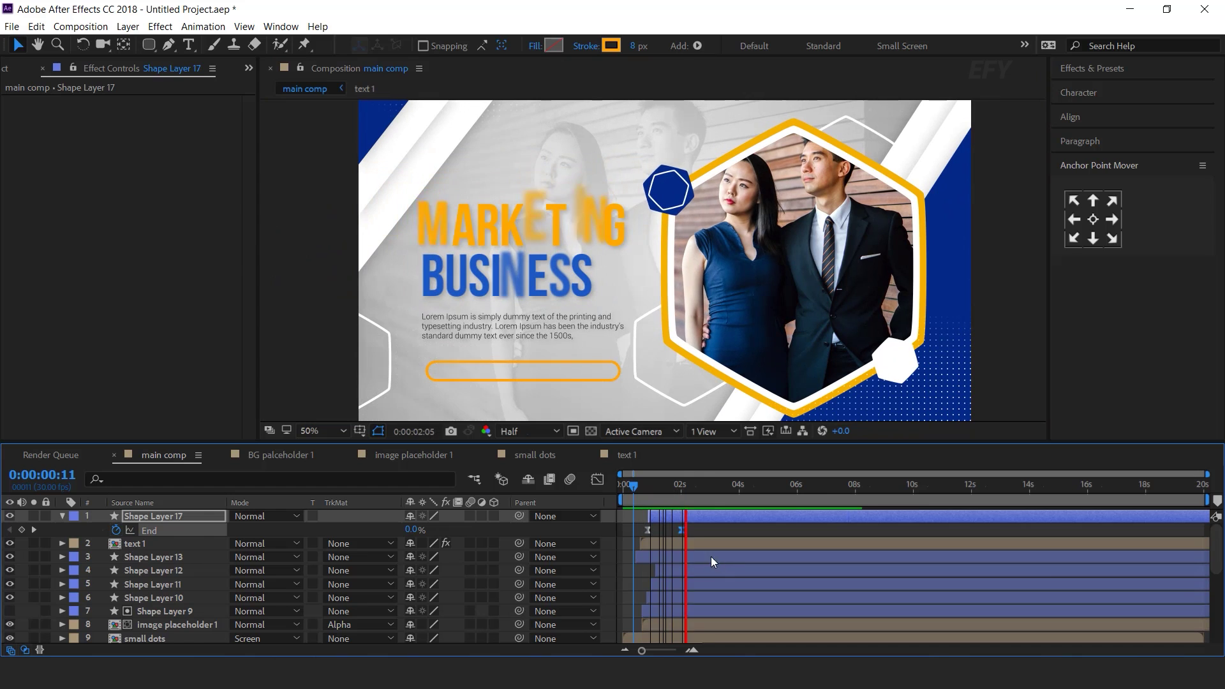
key("space")
key("space")
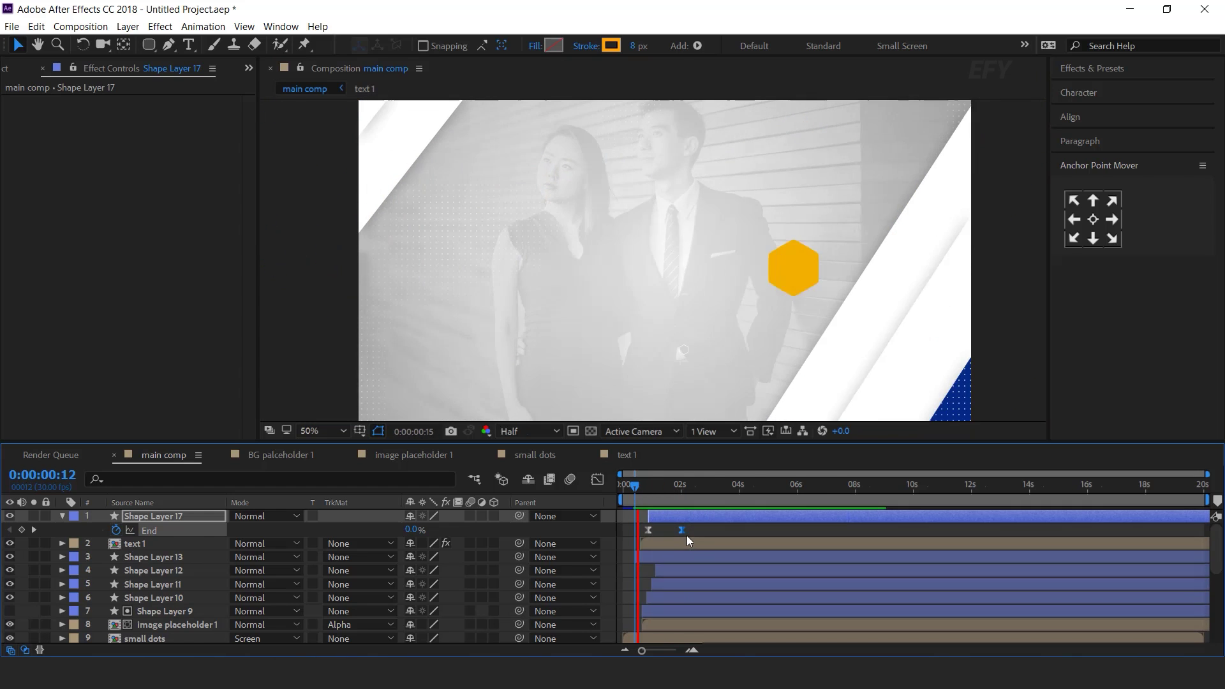
key("space")
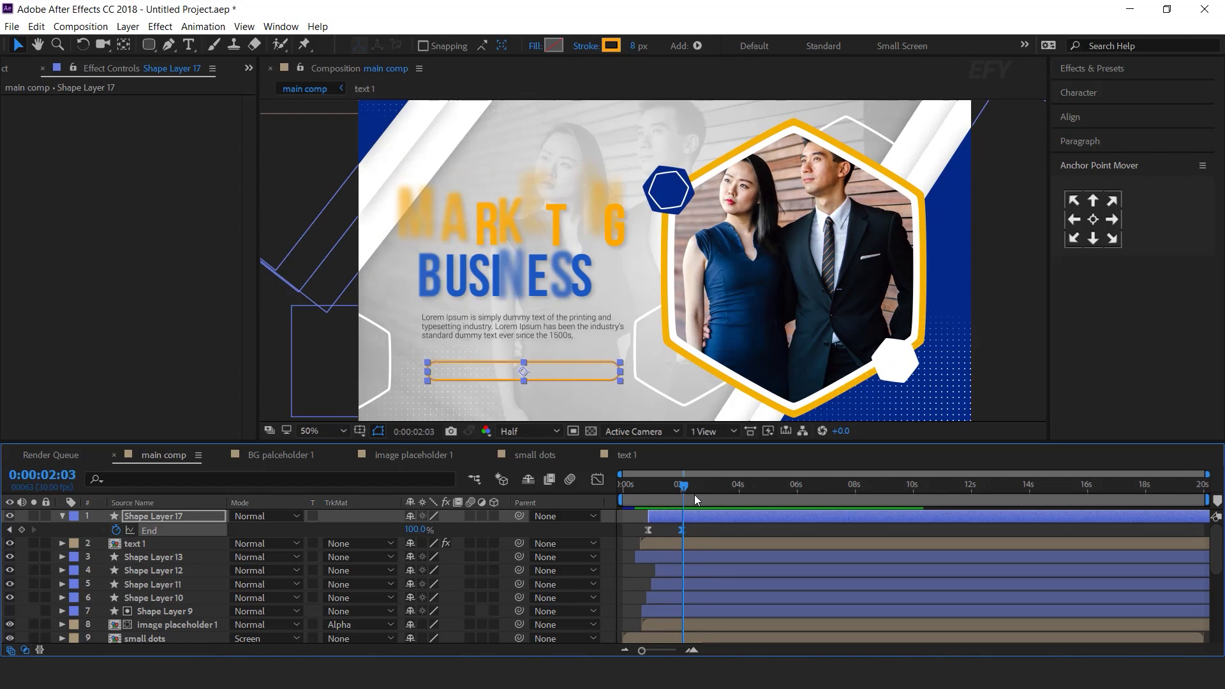
left_click(646, 572)
left_click(62, 516)
left_click(189, 45)
scroll(411, 338, "up", 1)
key("space")
left_click_drag(548, 358, 539, 217)
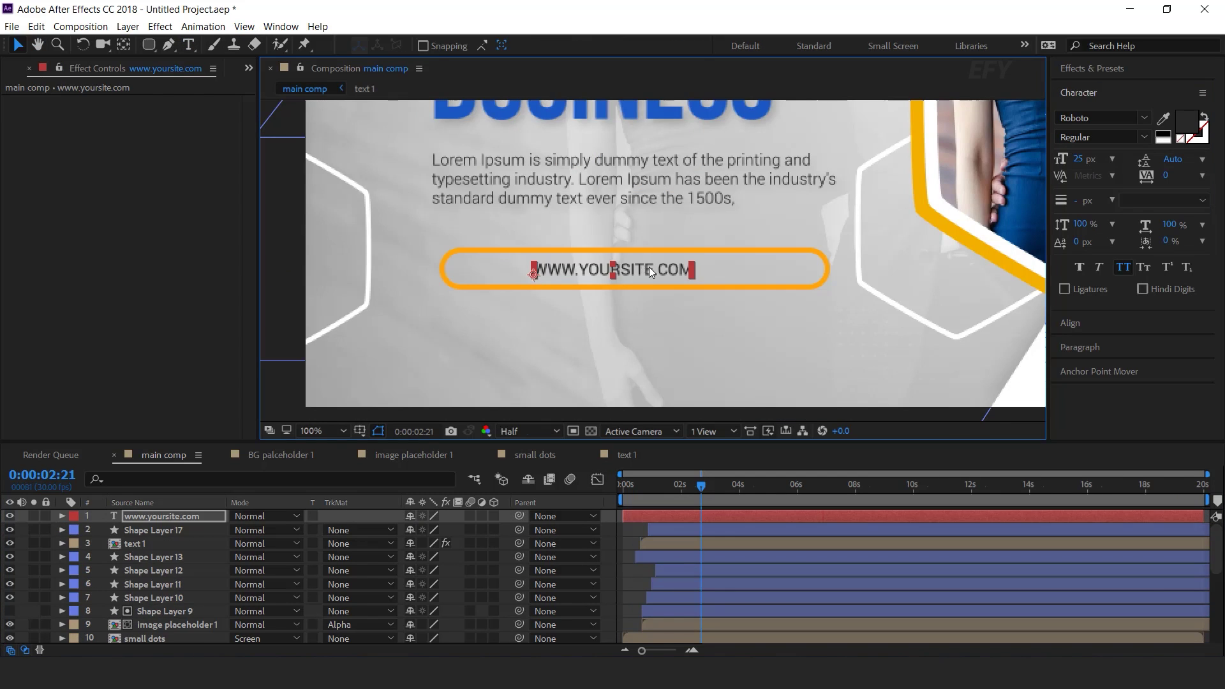
scroll(688, 252, "down", 2)
left_click(562, 412)
key("v")
left_click(568, 331)
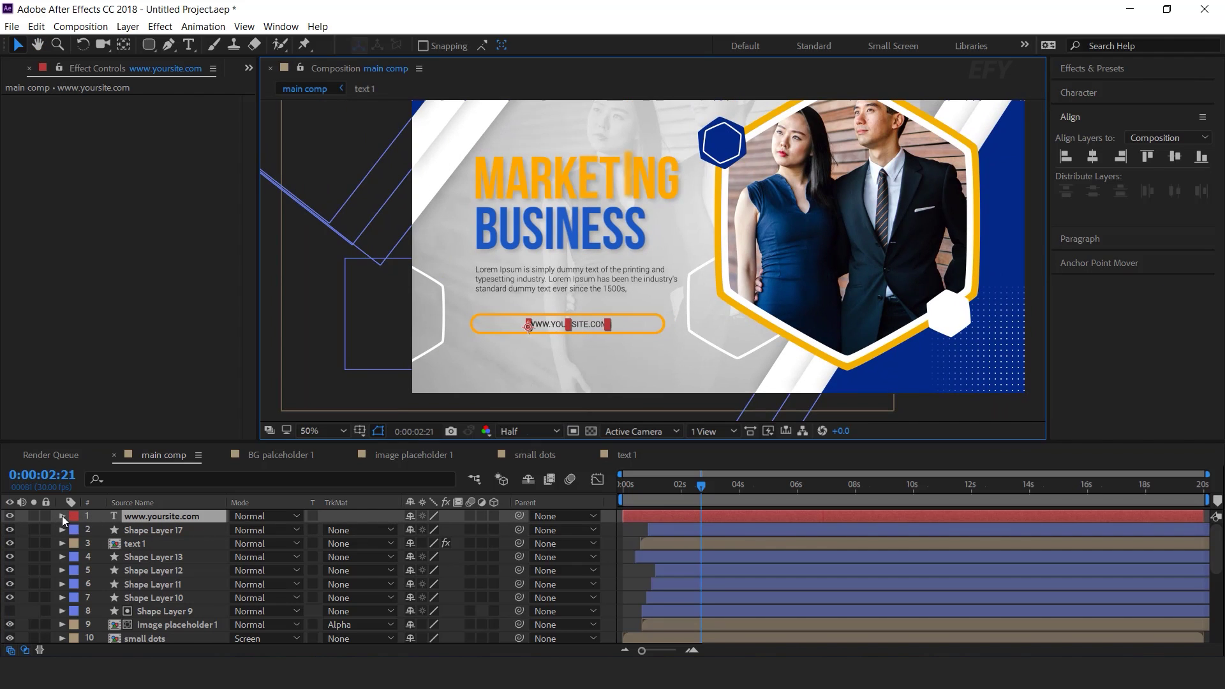
left_click(62, 517)
left_click(502, 530)
left_click(523, 281)
left_click(502, 584)
left_click(561, 345)
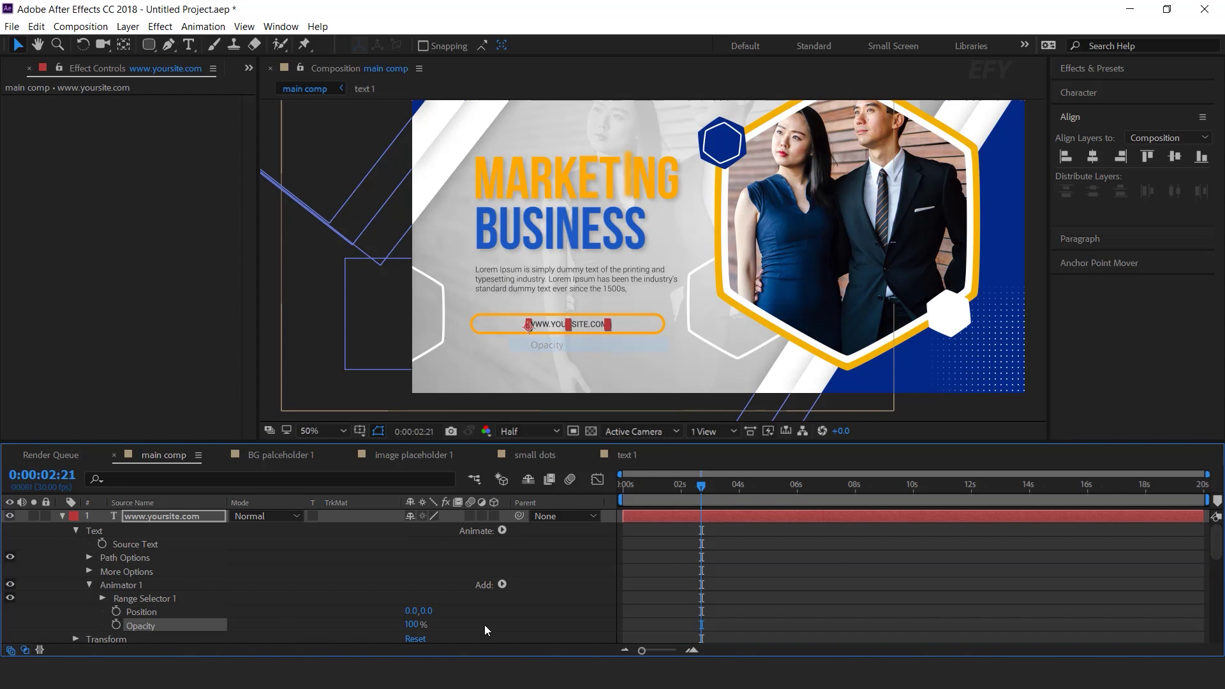
Set the website text animator's Position to 0, 50 and its Opacity to 0%.
left_click_drag(426, 610, 463, 606)
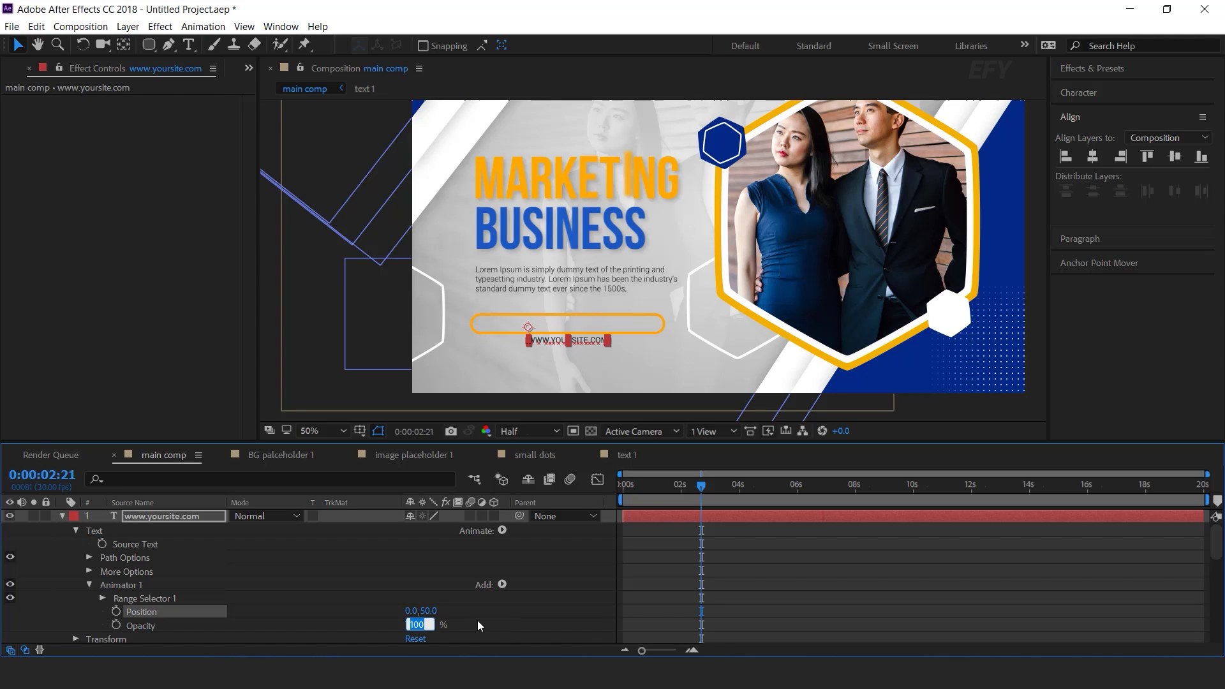
type("0")
key("Return")
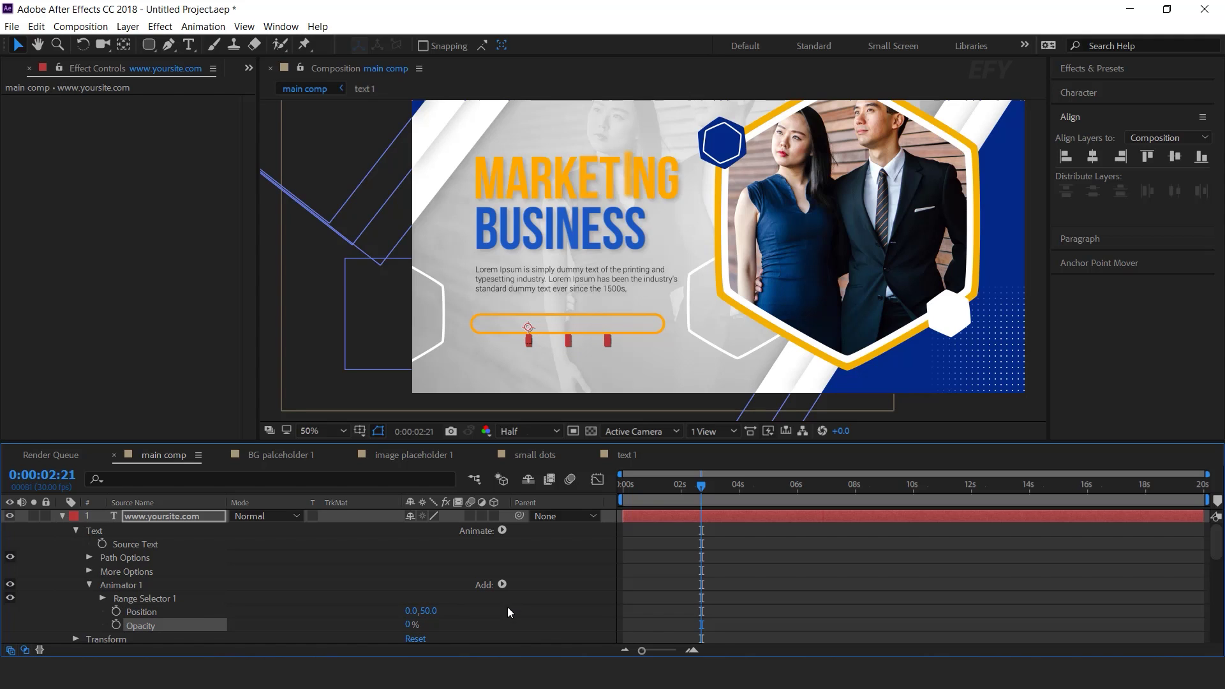
scroll(319, 574, "down", 1)
left_click(110, 559)
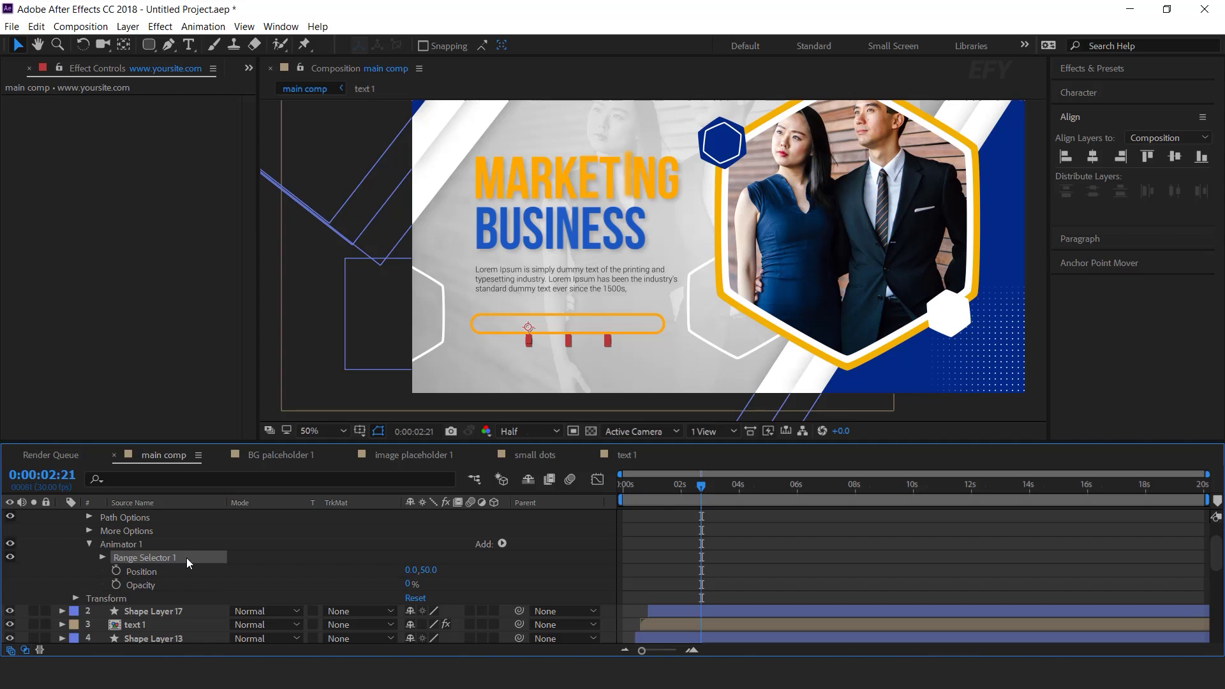
left_click(502, 543)
mouse_move(536, 561)
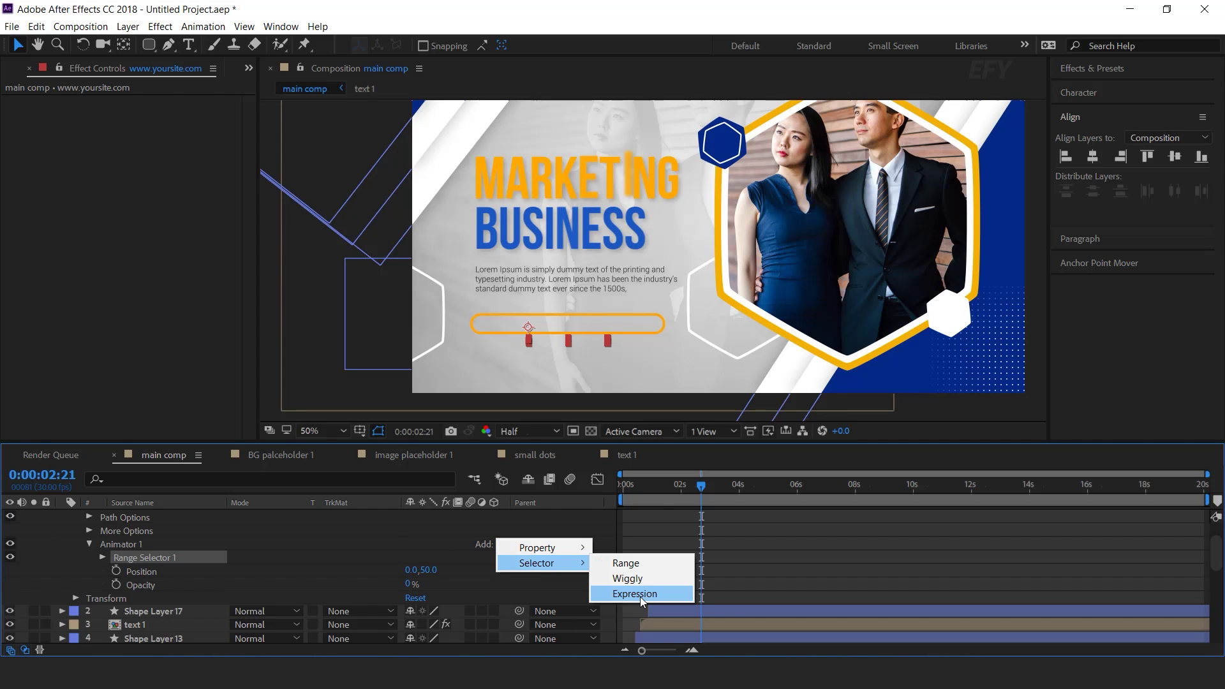
left_click(638, 594)
Apply the text animation expression with a delay of 0.03 to Expression Selector 1's Amount and preview from the start.
left_click(102, 571)
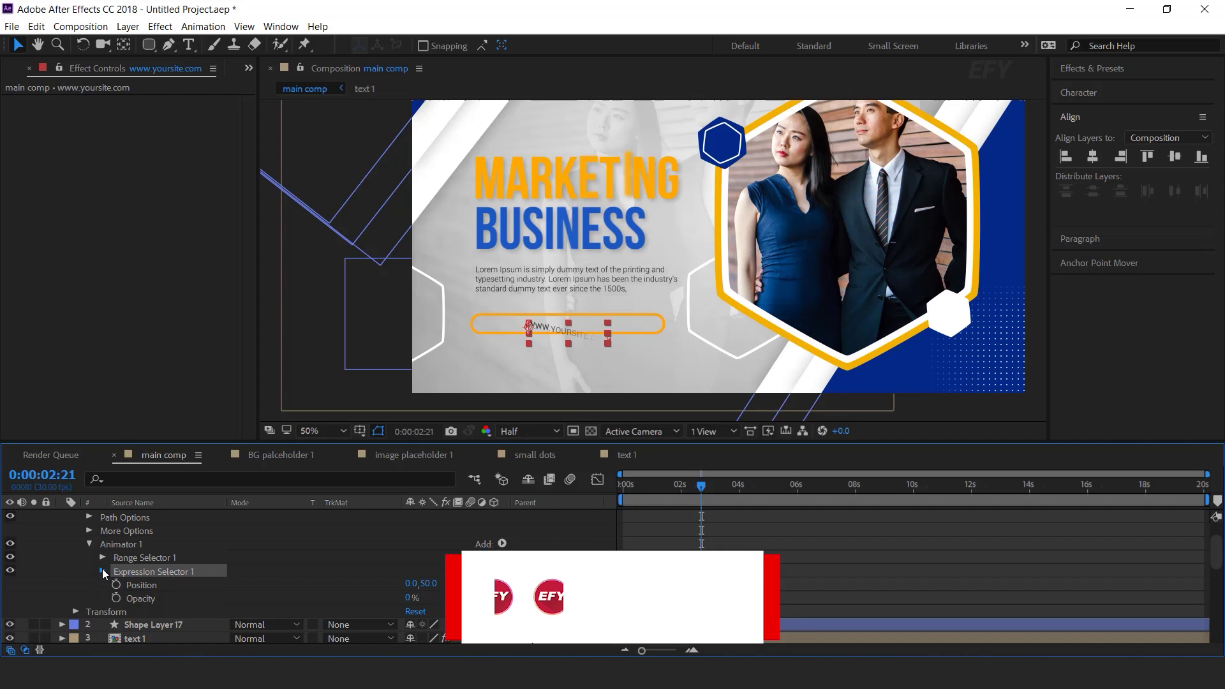
left_click(160, 600)
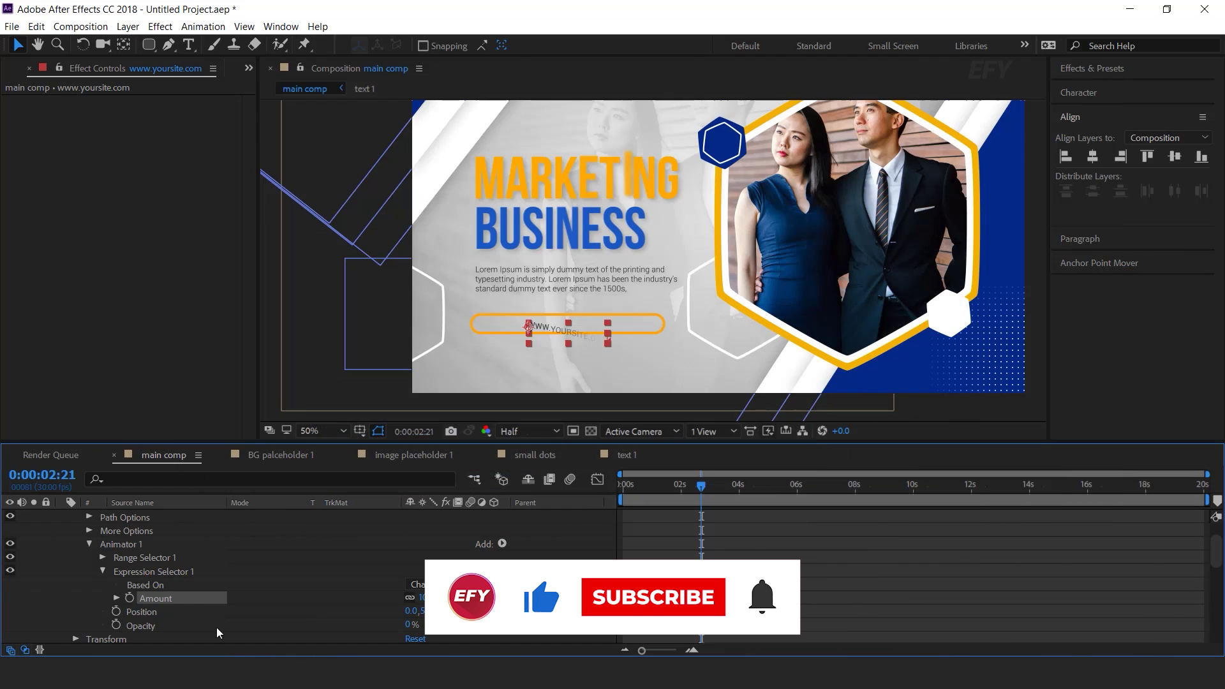
left_click(131, 598, "alt")
key("Home")
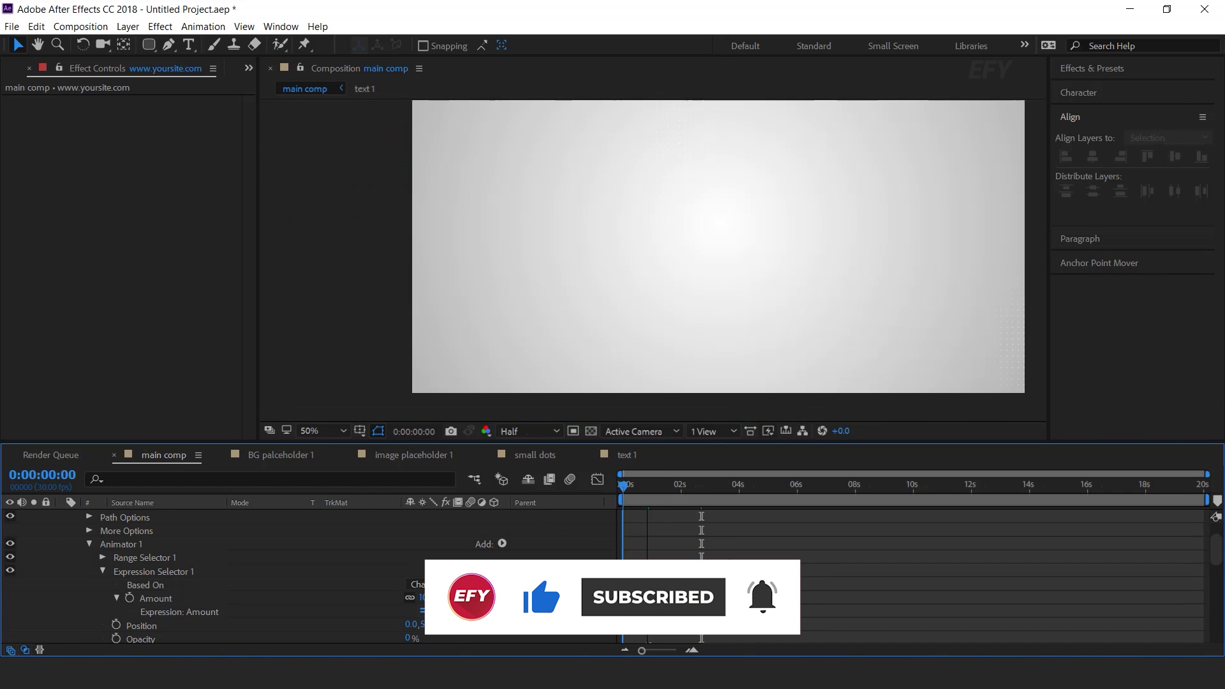
key("space")
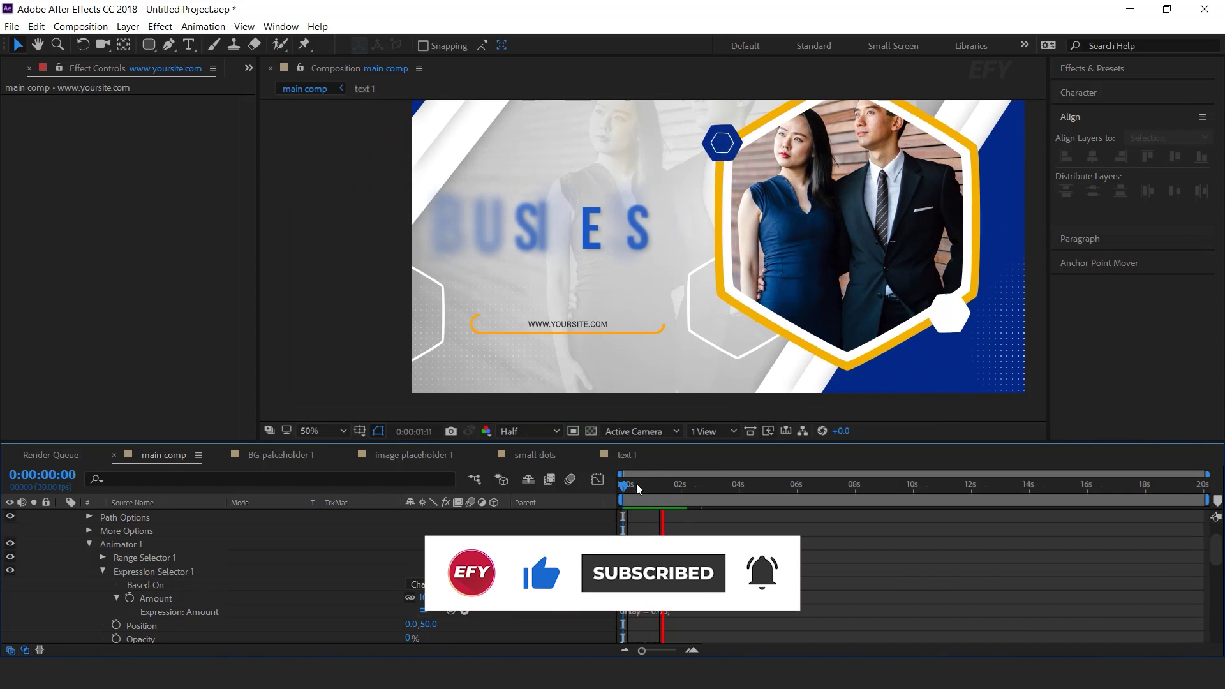
Base the website text's Expression Selector 1 on Words and collapse the layer's properties.
left_click(687, 484)
left_click(455, 584)
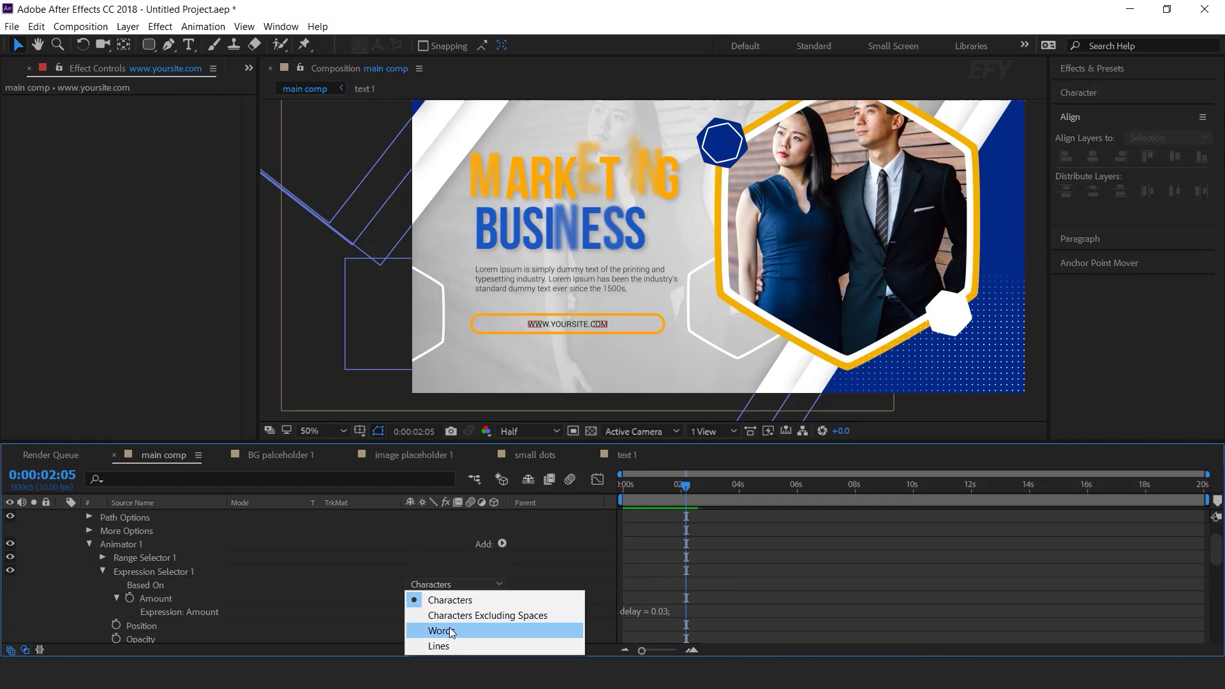
left_click(485, 631)
scroll(127, 569, "up", 1)
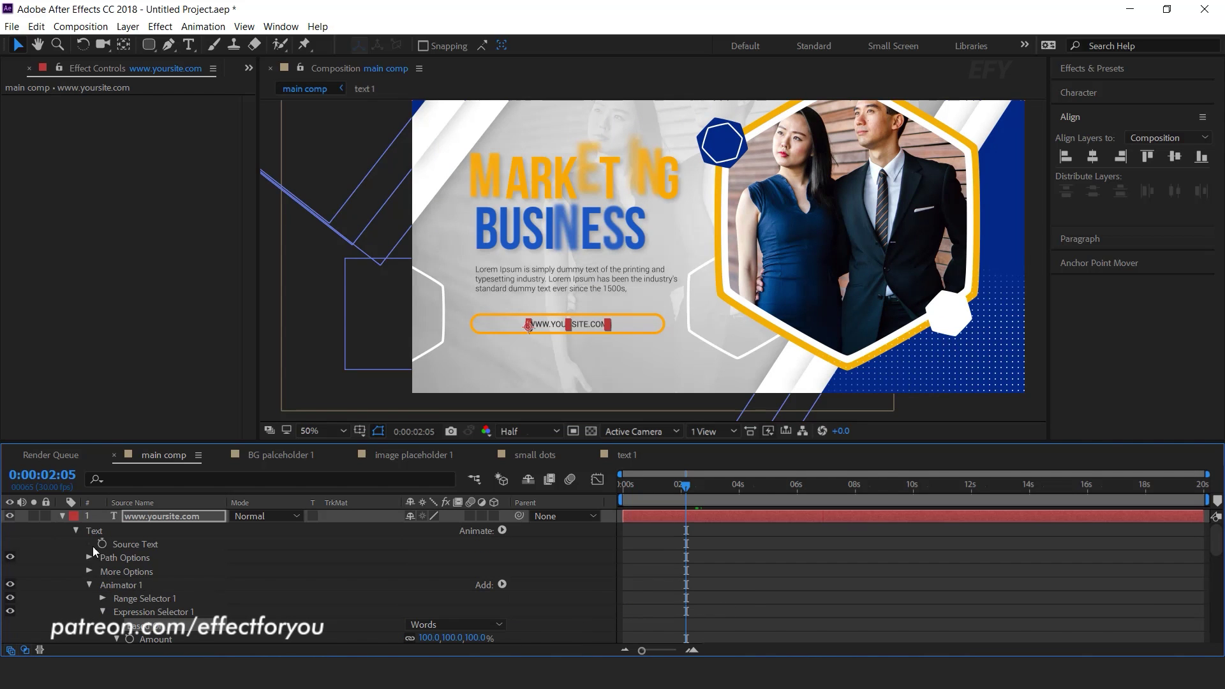
left_click(63, 516)
left_click_drag(638, 485, 707, 530)
left_click(695, 531, "shift")
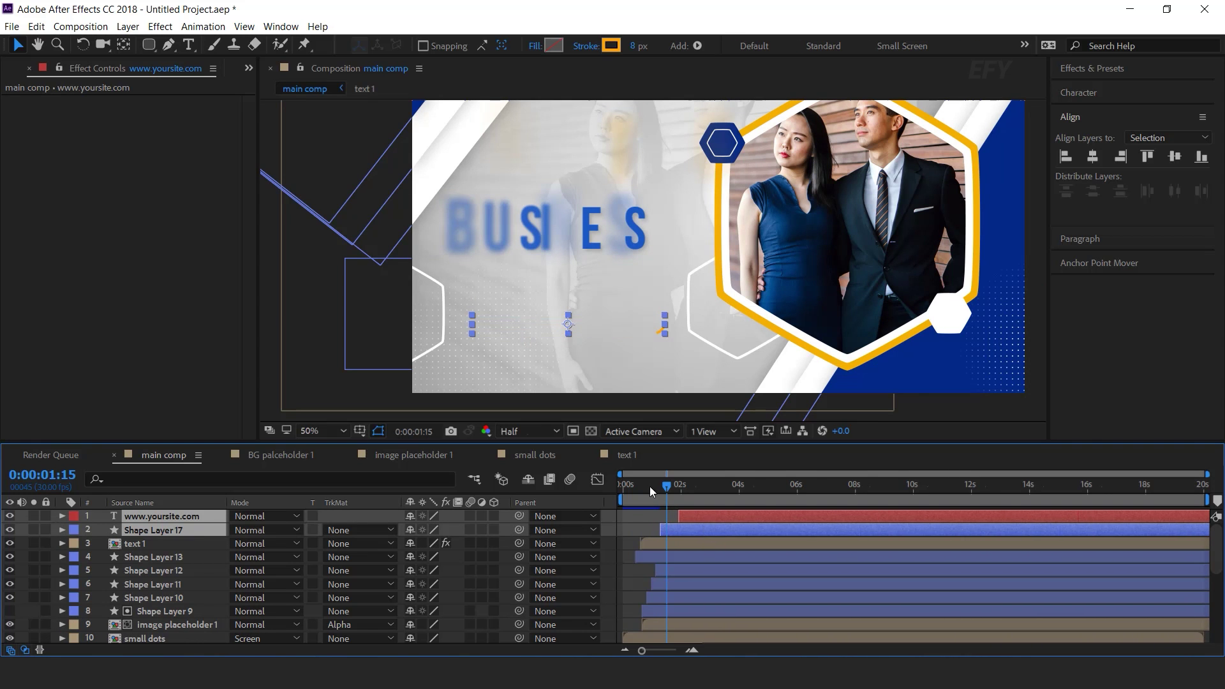
left_click(631, 486)
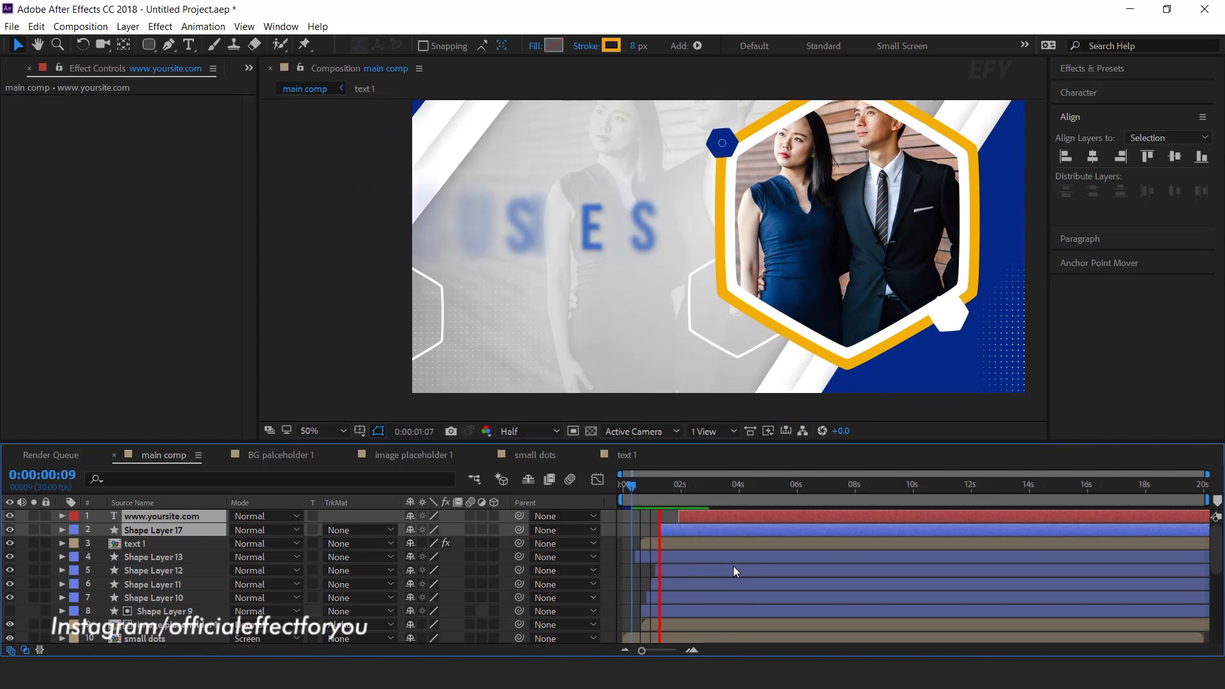
left_click_drag(653, 487, 720, 492)
left_click(607, 531)
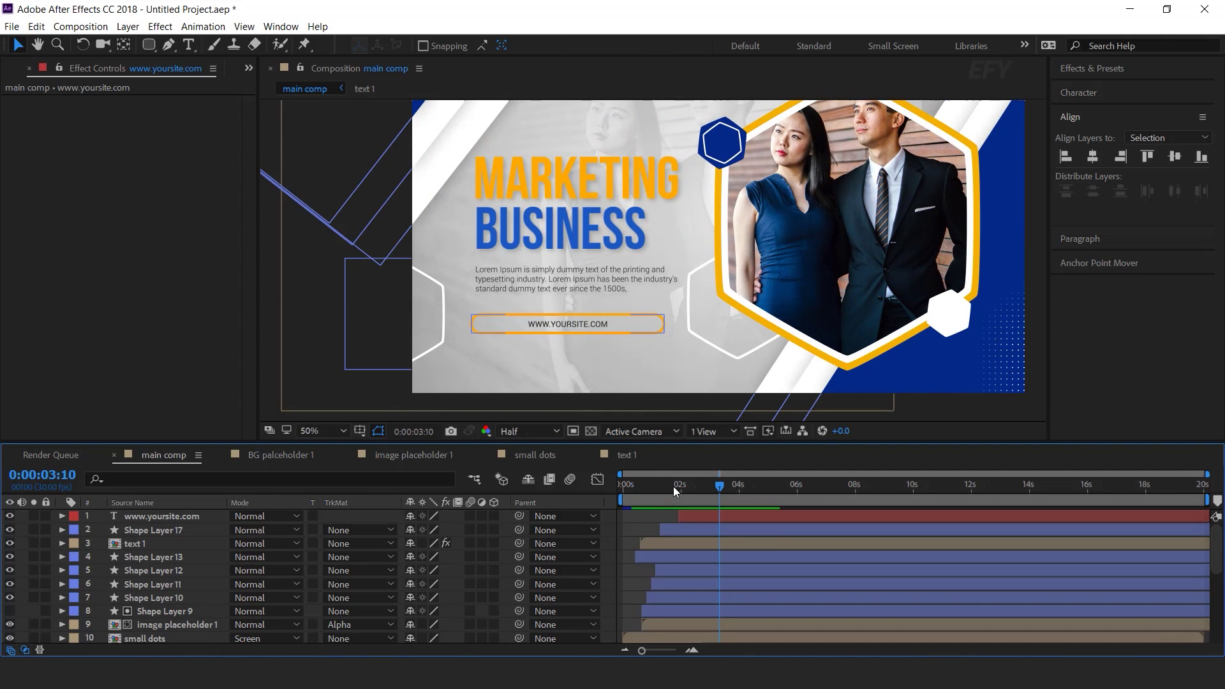
Create a new composition named social icon, 950 x 200 px.
key("h")
left_click_drag(826, 210, 748, 258)
key("v")
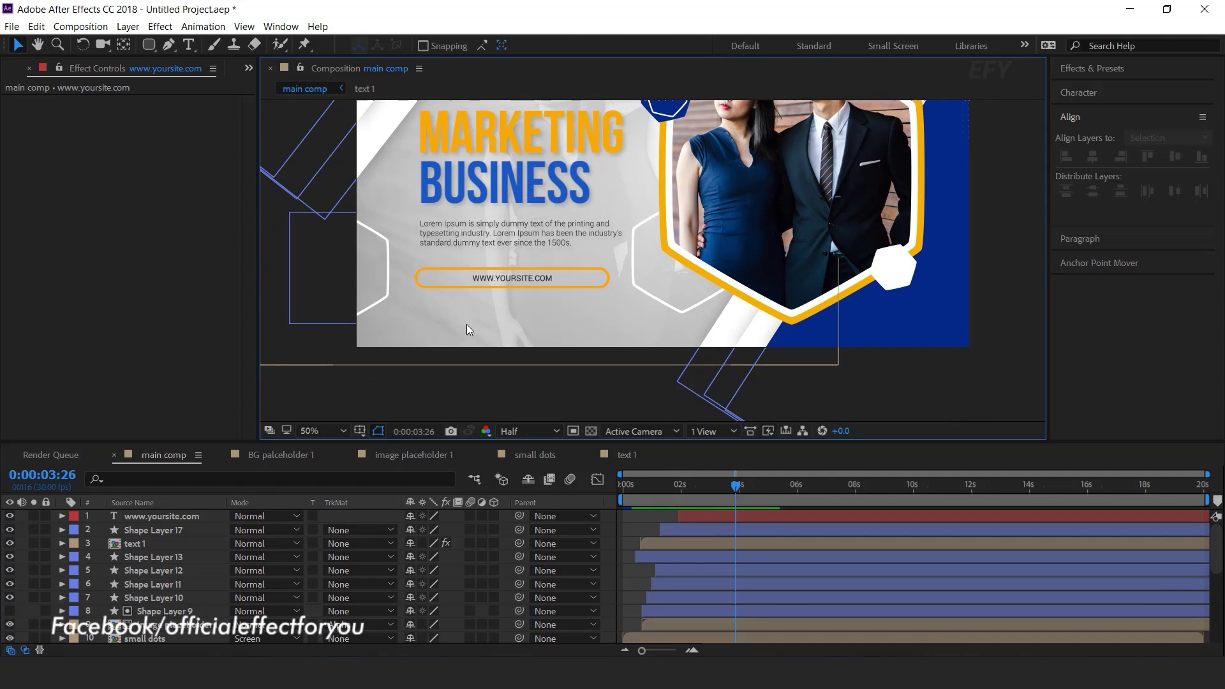
key("ctrl+0")
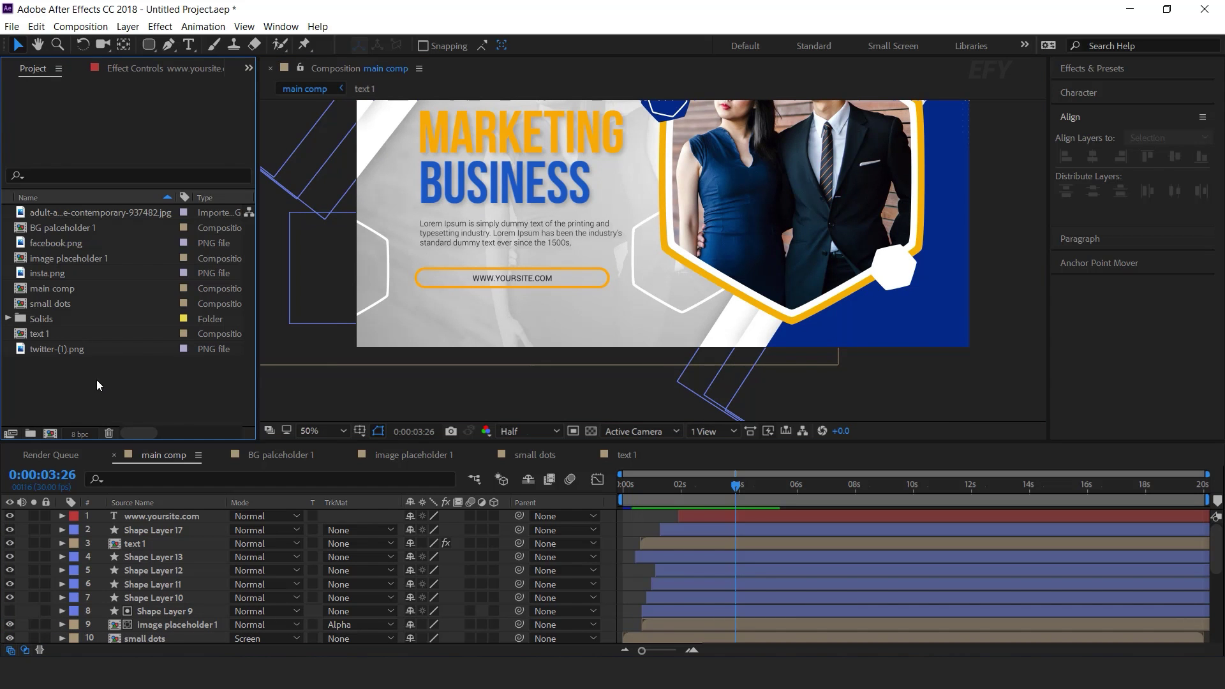
left_click(49, 436)
type("social i")
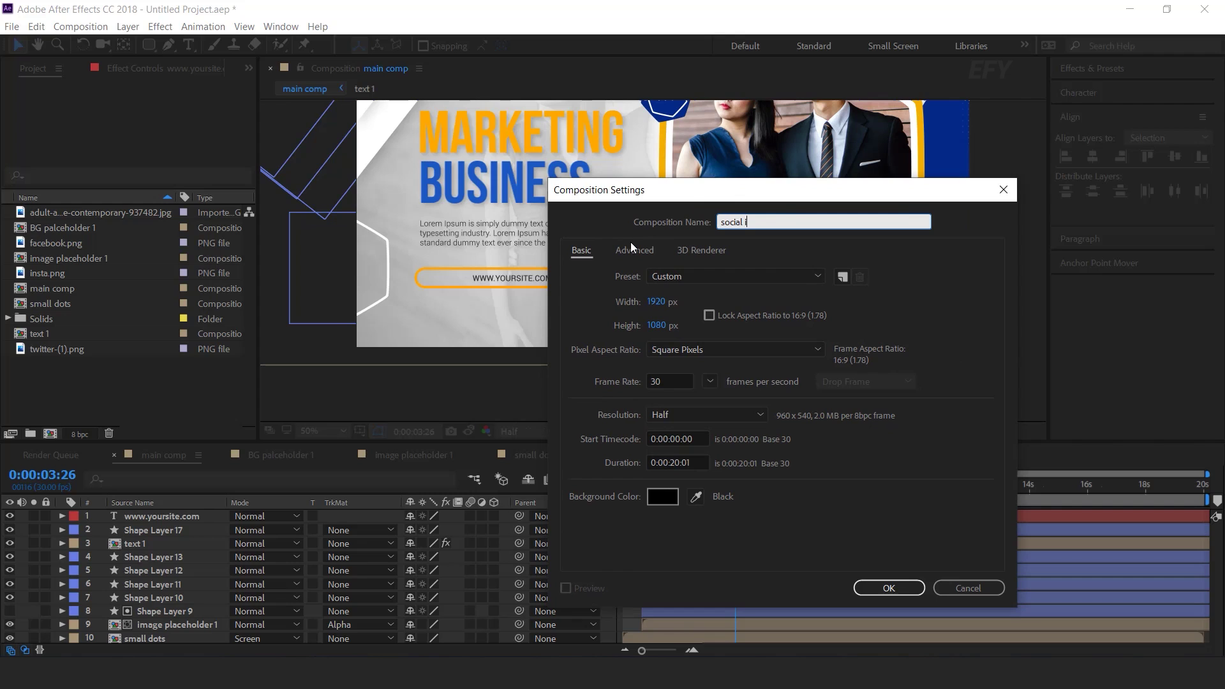
type("con")
left_click(711, 334)
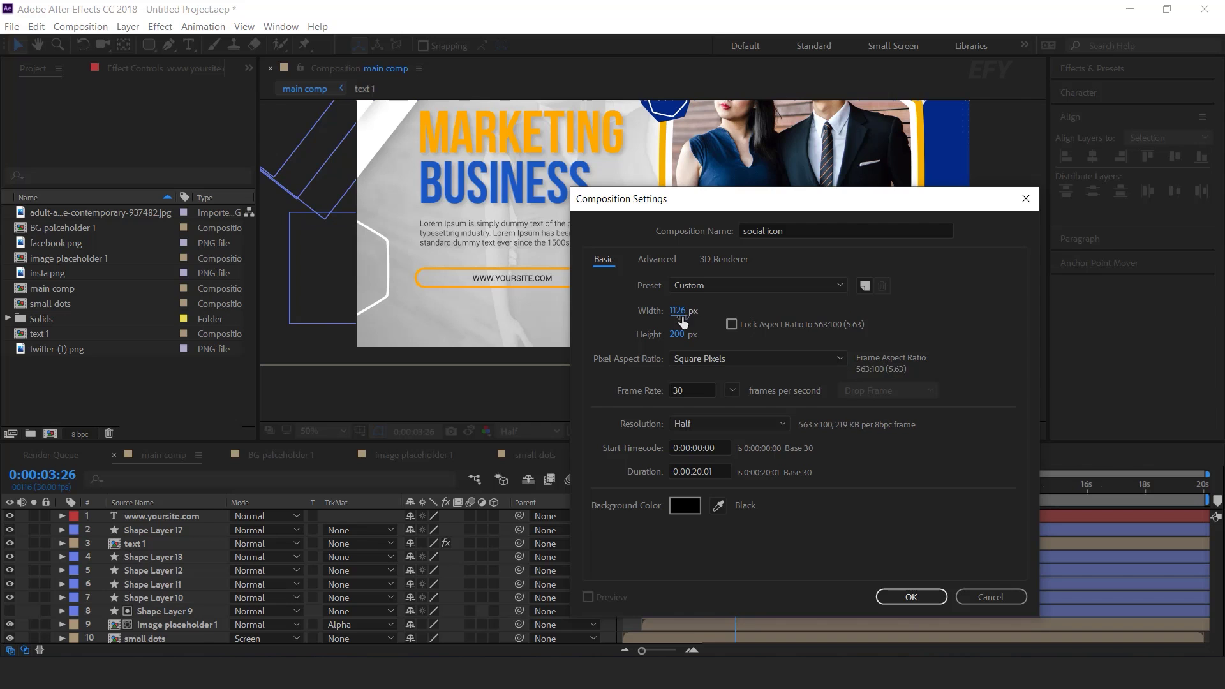
left_click(910, 596)
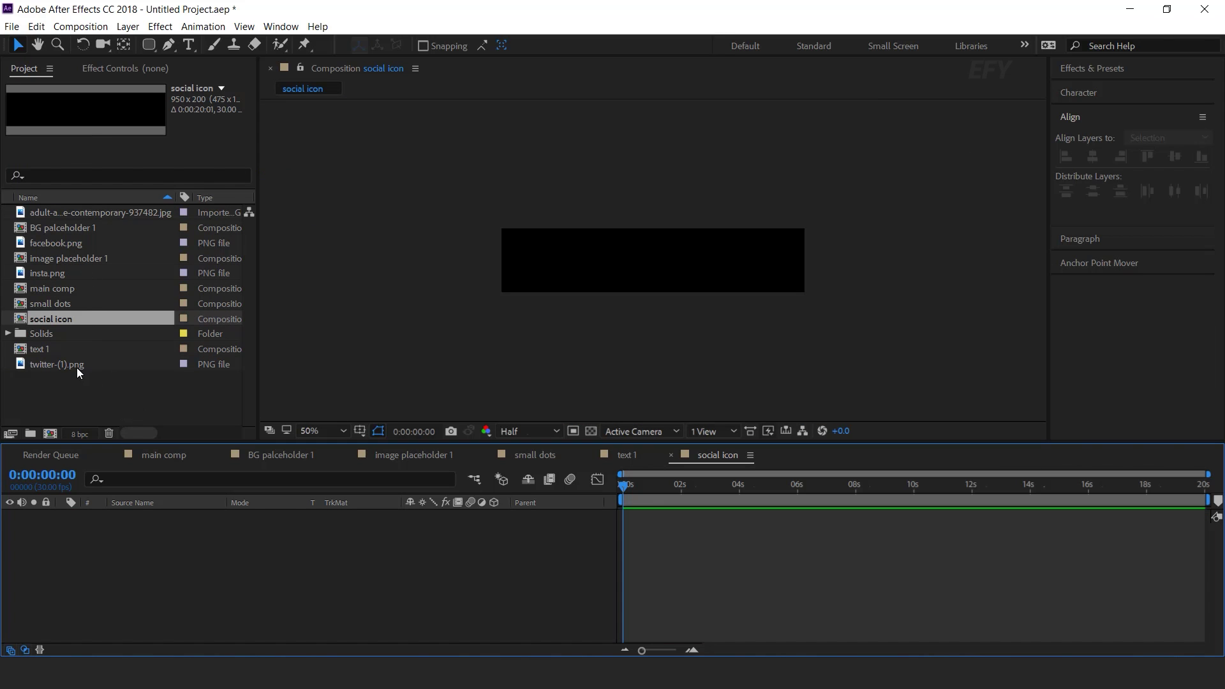
Add twitter-(1).png to the social icon composition, scale it down to 22%, and turn on the transparency grid.
left_click(77, 368)
left_click_drag(77, 368, 168, 559)
key("s")
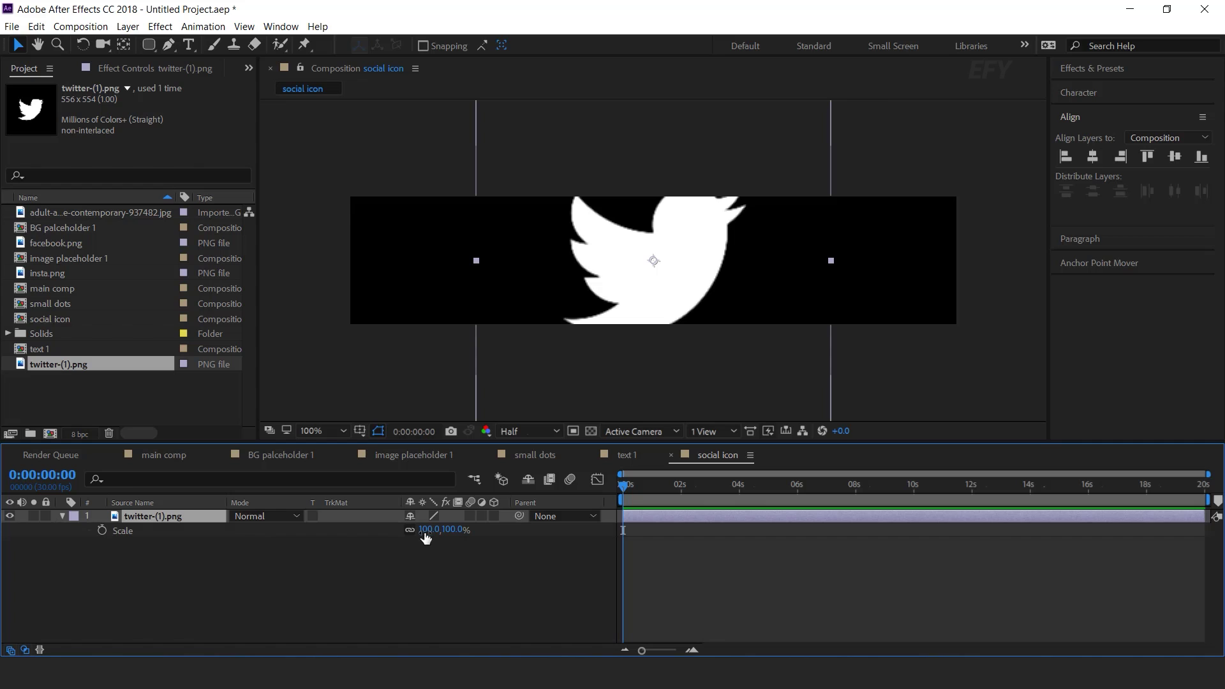
left_click_drag(444, 532, 390, 534)
left_click(593, 431)
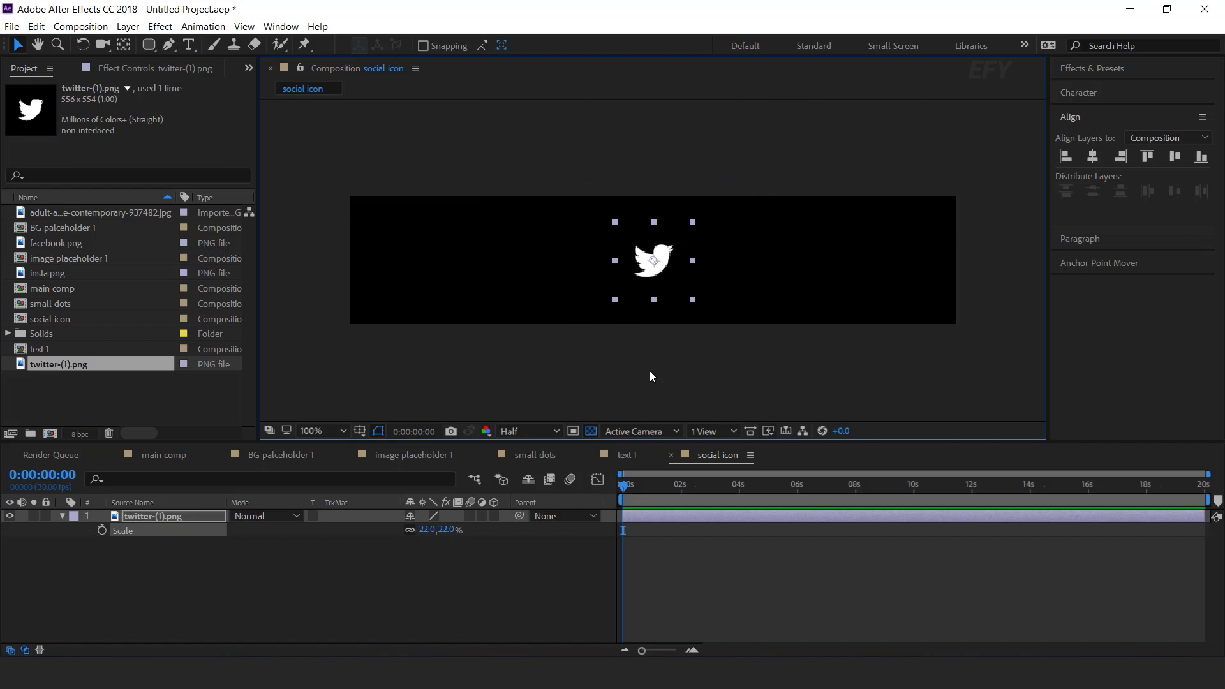
Move the Twitter icon left of the composition's centre and set its scale to 20%.
left_click_drag(719, 263, 592, 272)
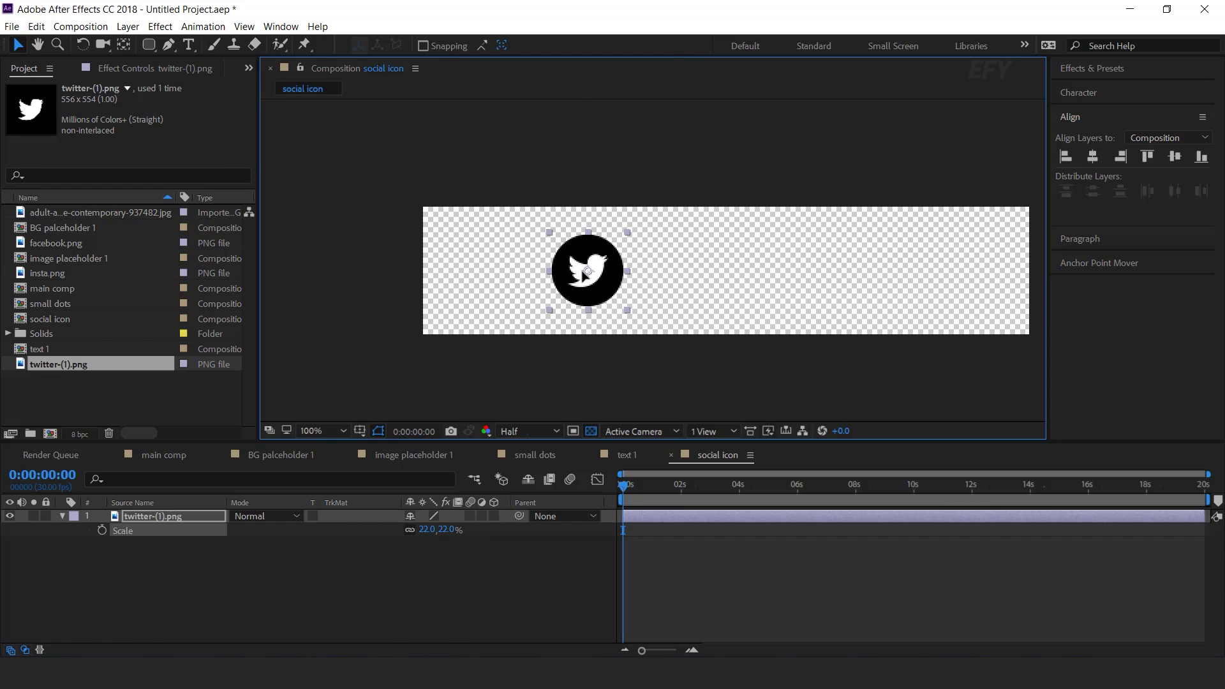
left_click(446, 530)
type("20")
key("Return")
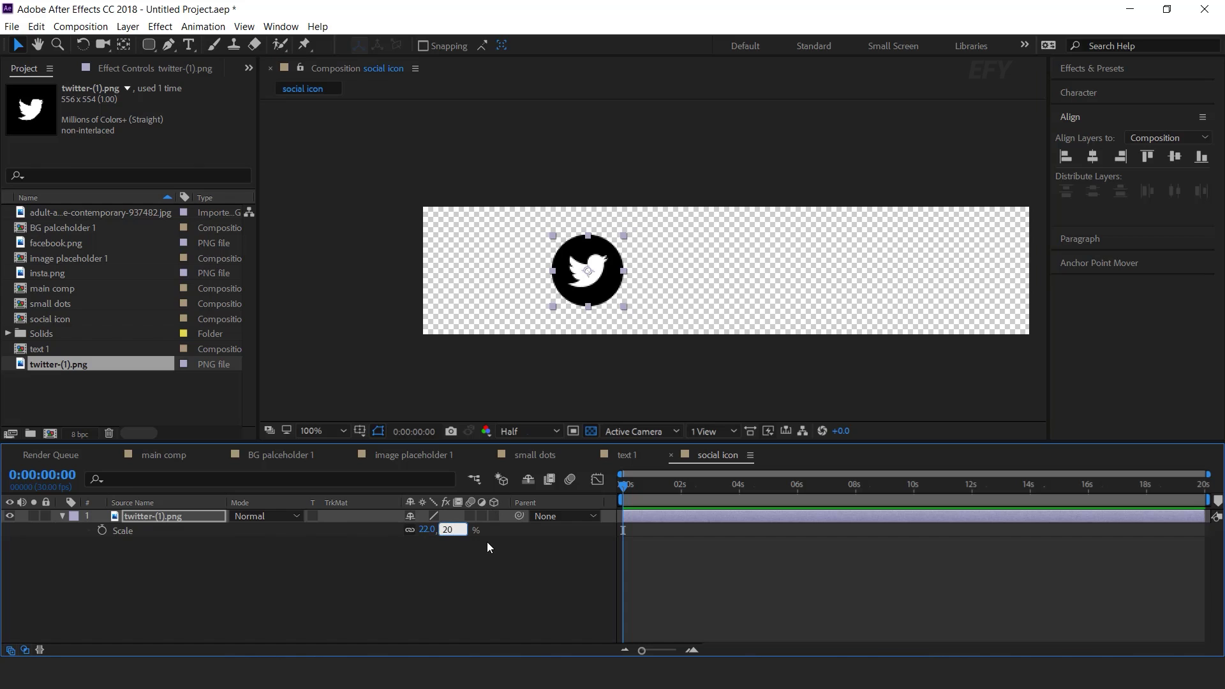
Add a Scale keyframe to the Twitter icon at 1 second.
left_click(150, 514)
key("equal")
left_click(676, 490)
left_click_drag(685, 491, 680, 489)
left_click(102, 530)
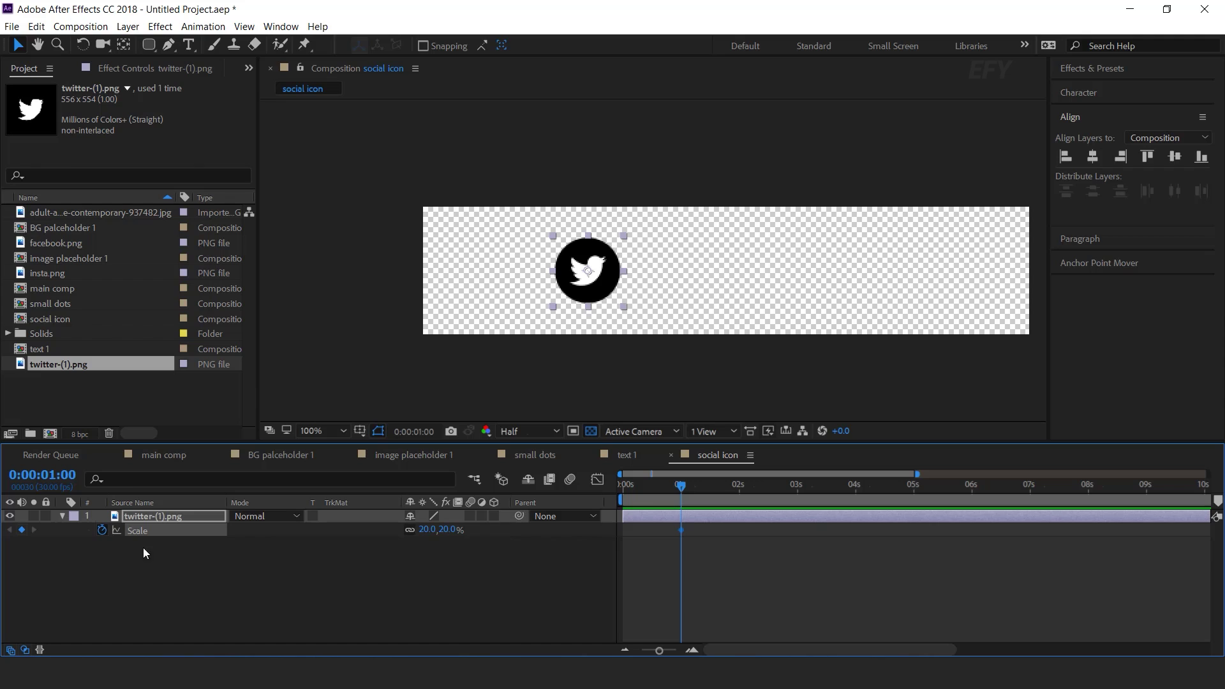
Set the Twitter icon's scale to 0% at the start of the composition and check the scale-up.
key("Home")
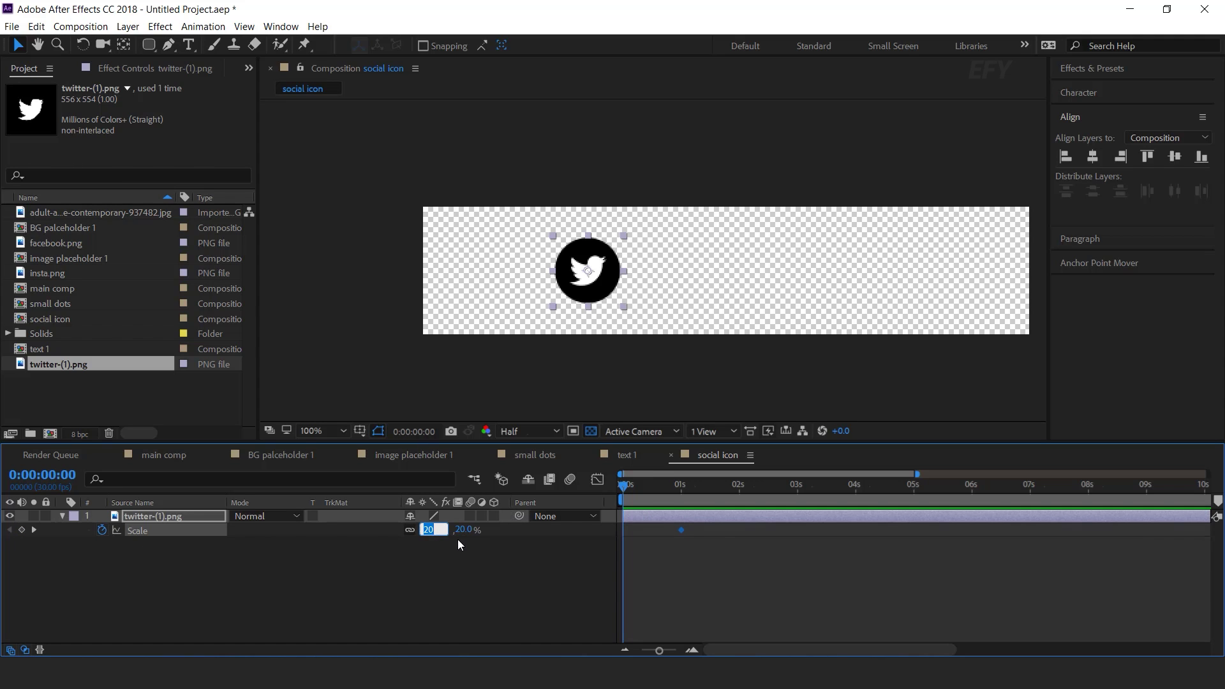
type("0")
key("Return")
left_click(453, 621)
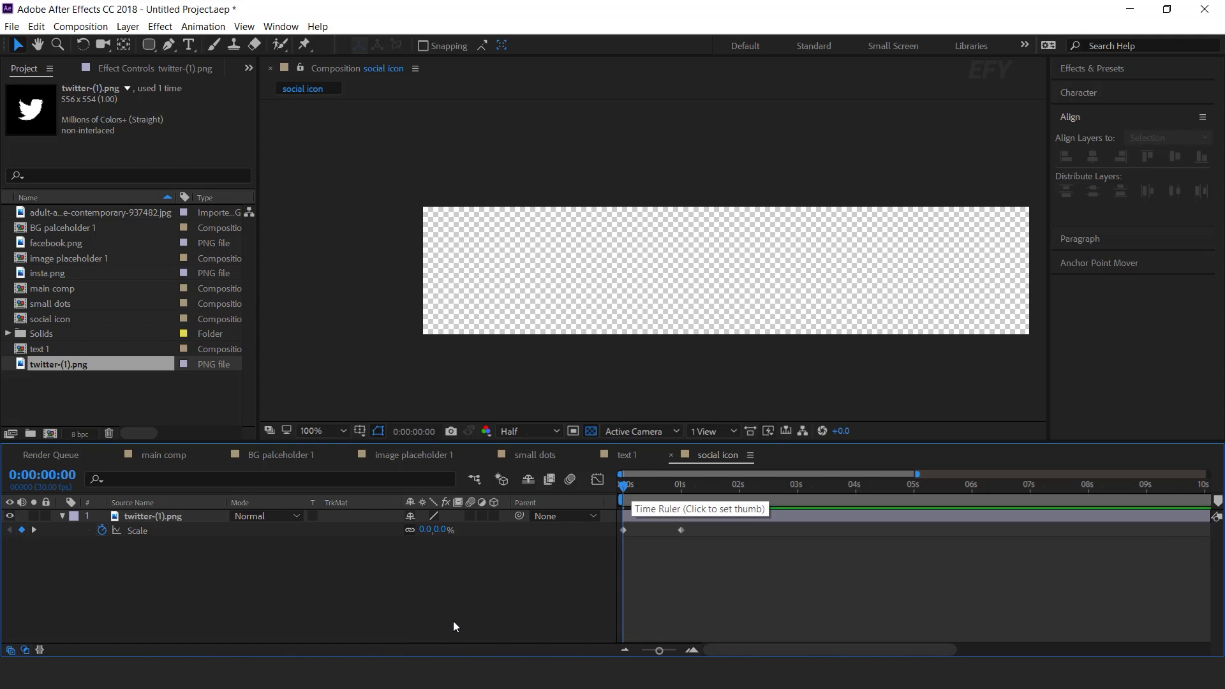
left_click_drag(623, 492, 696, 486)
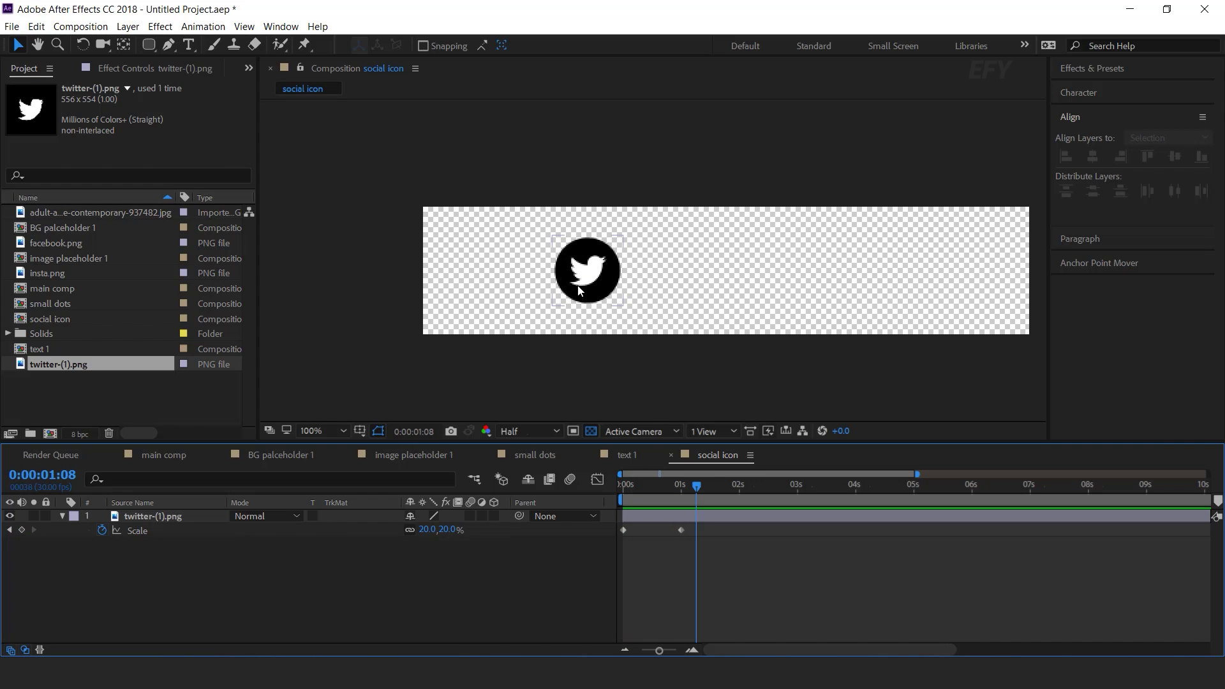
Copy the whole expression from Bounce script.txt in Notepad, apply it to the Twitter icon's Scale in After Effects, and preview.
key("alt+Tab")
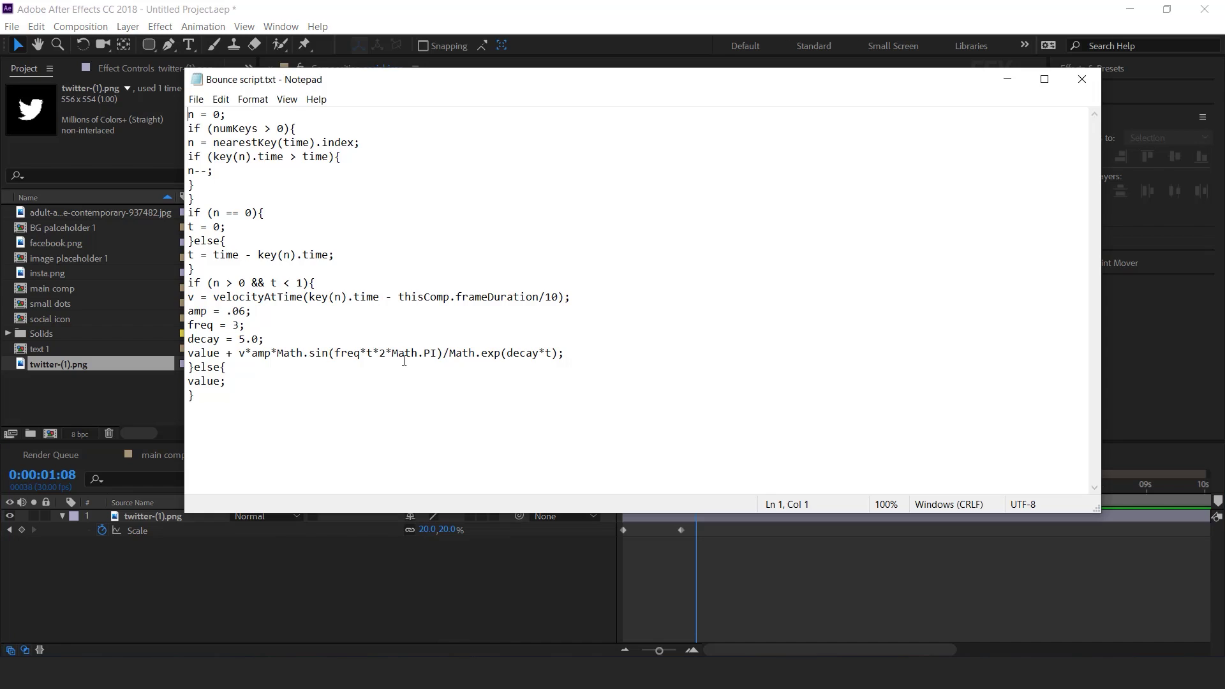
key("ctrl+a")
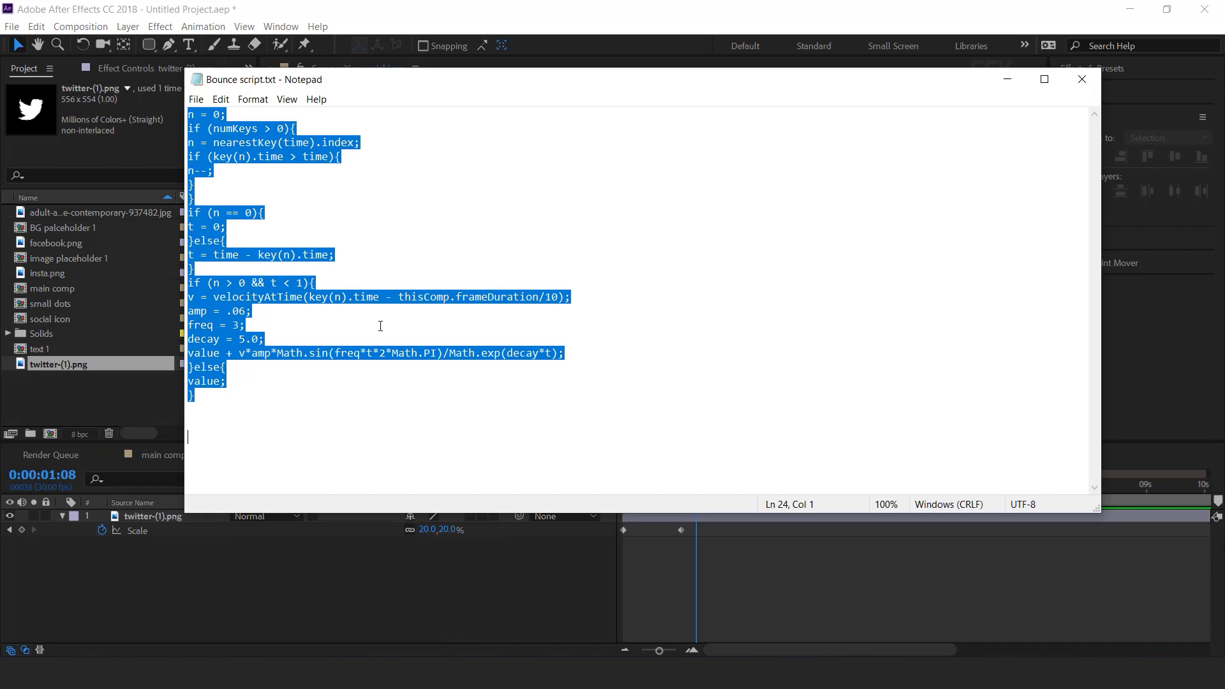
left_click(1008, 79)
left_click(102, 530, "alt")
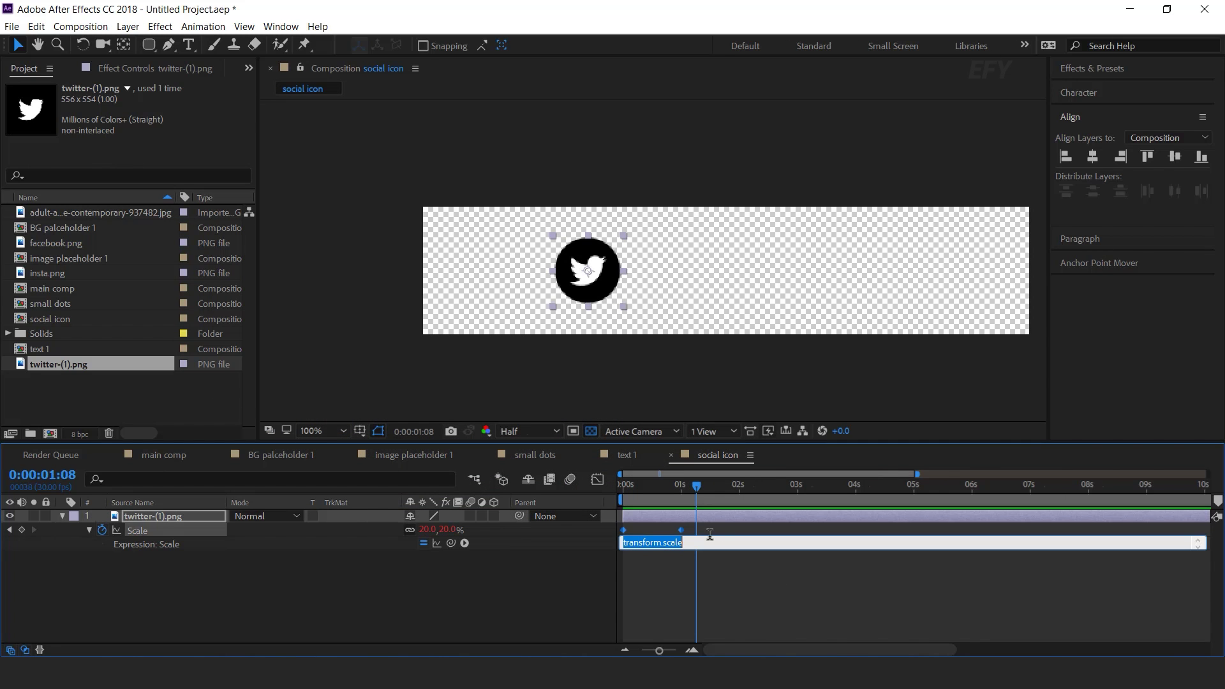
left_click(561, 602)
key("space")
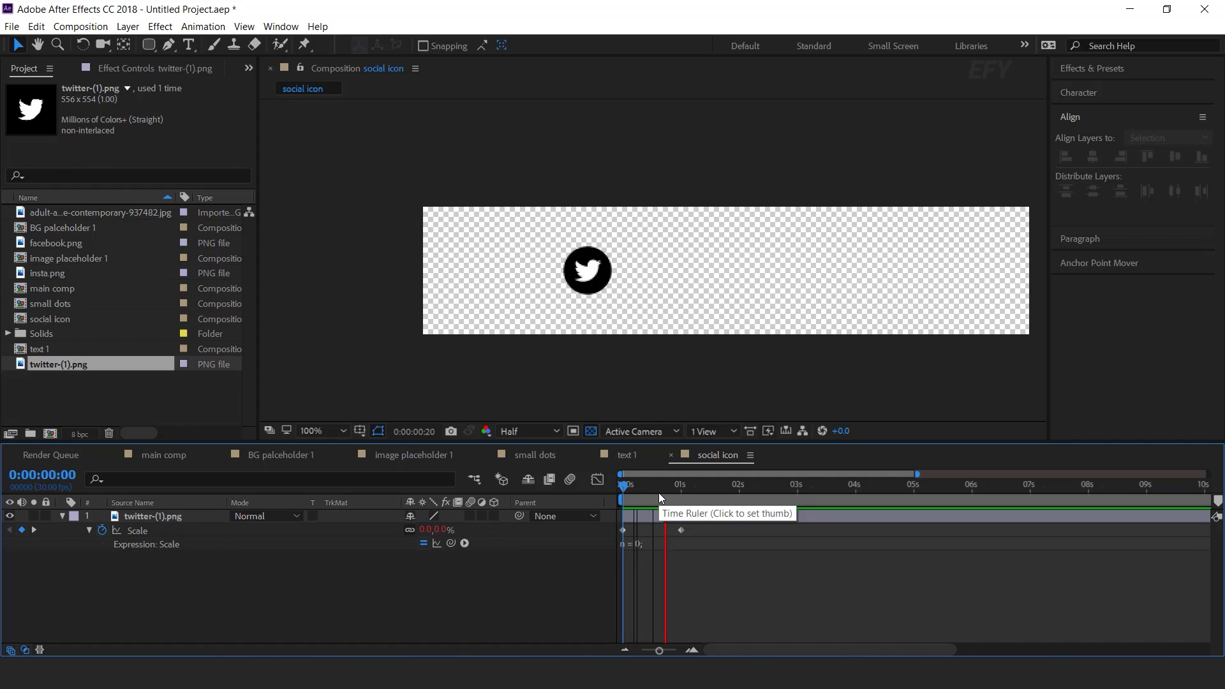
Move the Twitter icon's second Scale keyframe to frame 5 and preview the bounce.
left_click(658, 492)
left_click(691, 650)
left_click(692, 650)
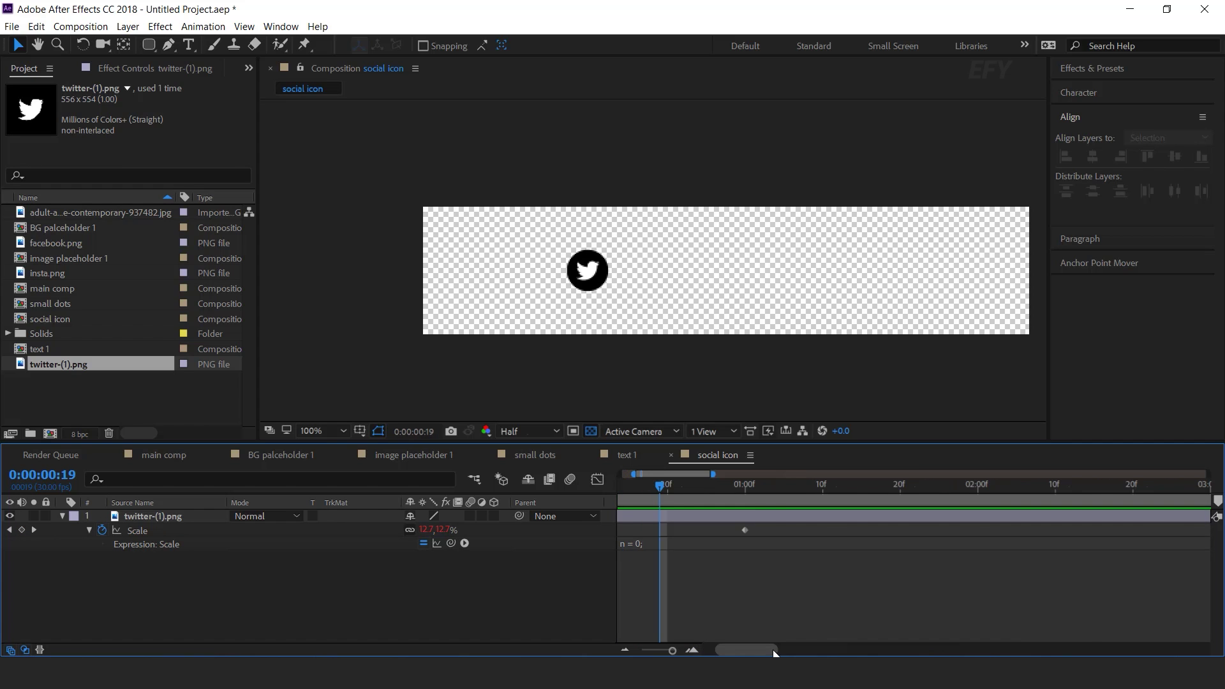
left_click_drag(771, 650, 690, 638)
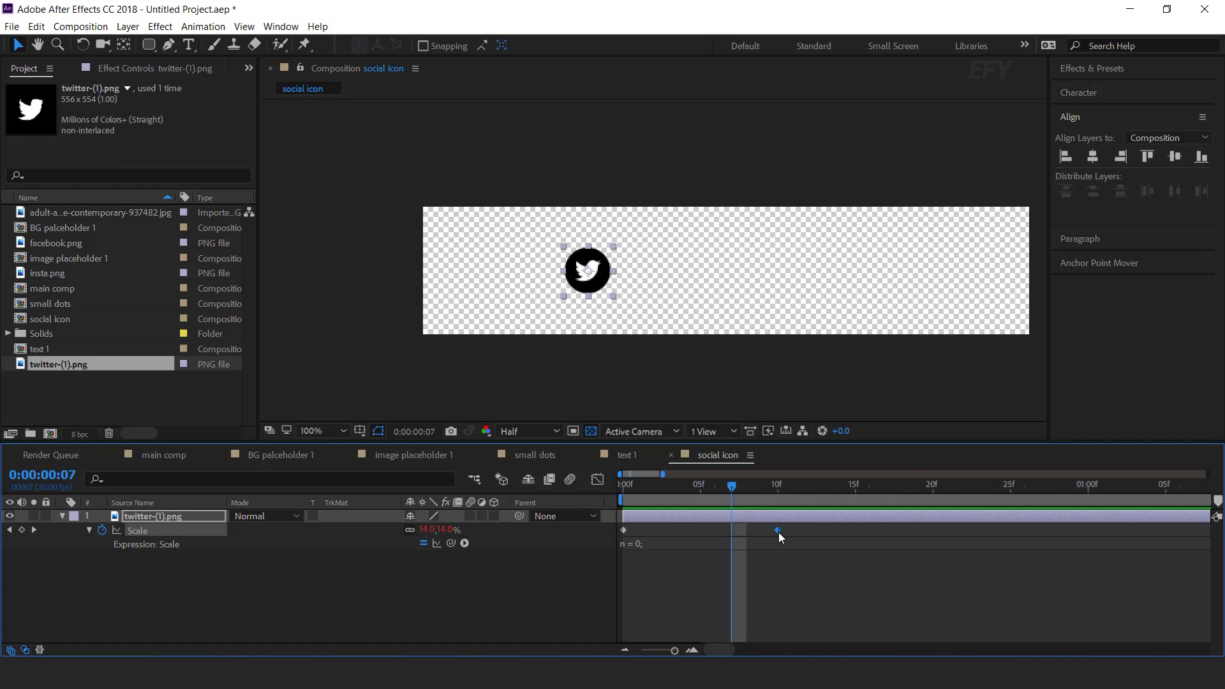
left_click_drag(778, 531, 703, 532)
key("space")
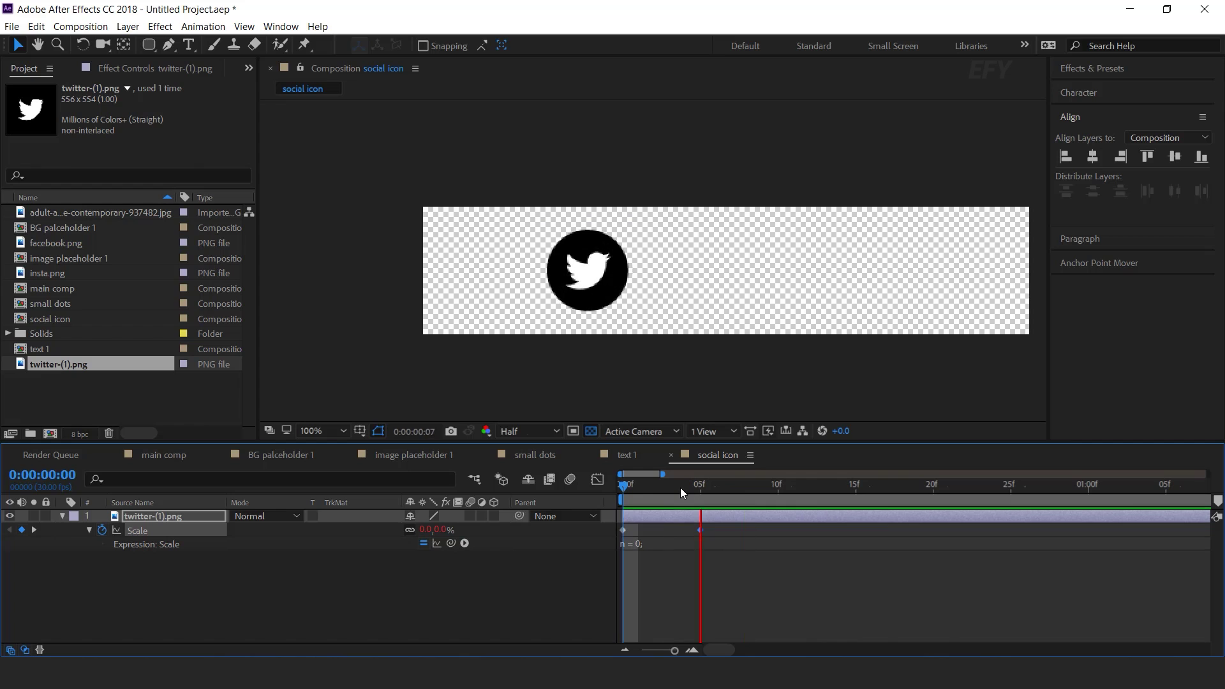
Move the Twitter icon's second Scale keyframe to frame 8 and preview the bounce again.
left_click(697, 487)
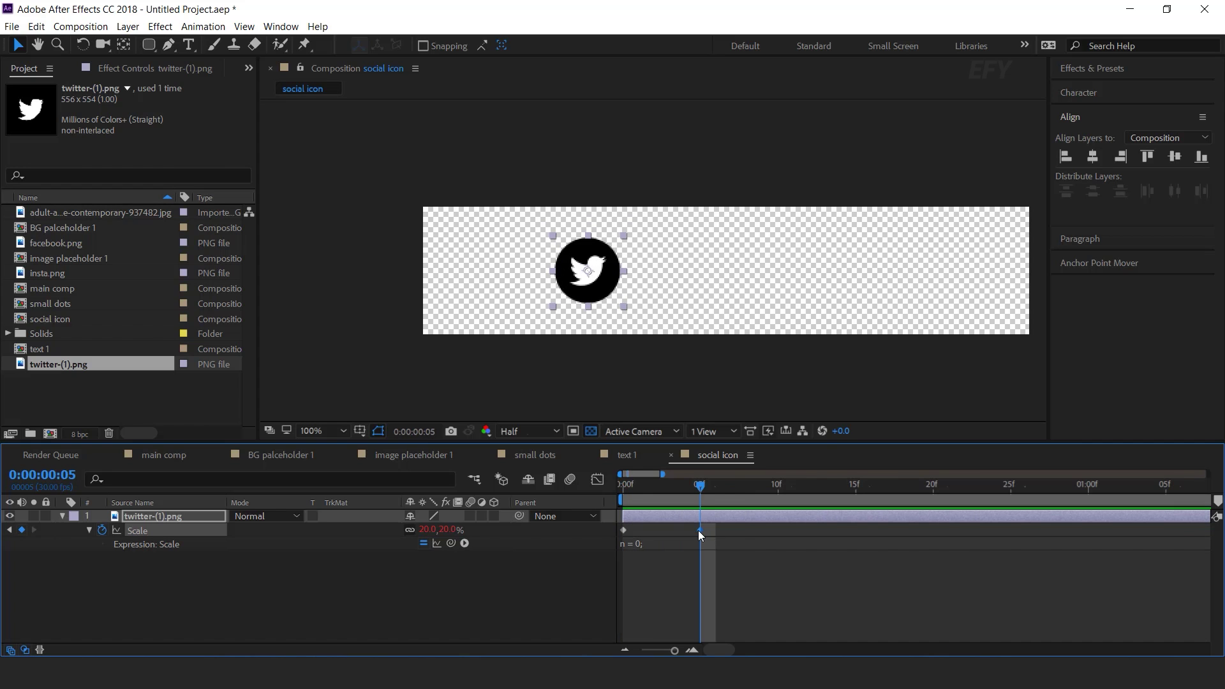
left_click_drag(699, 530, 737, 530)
key("space")
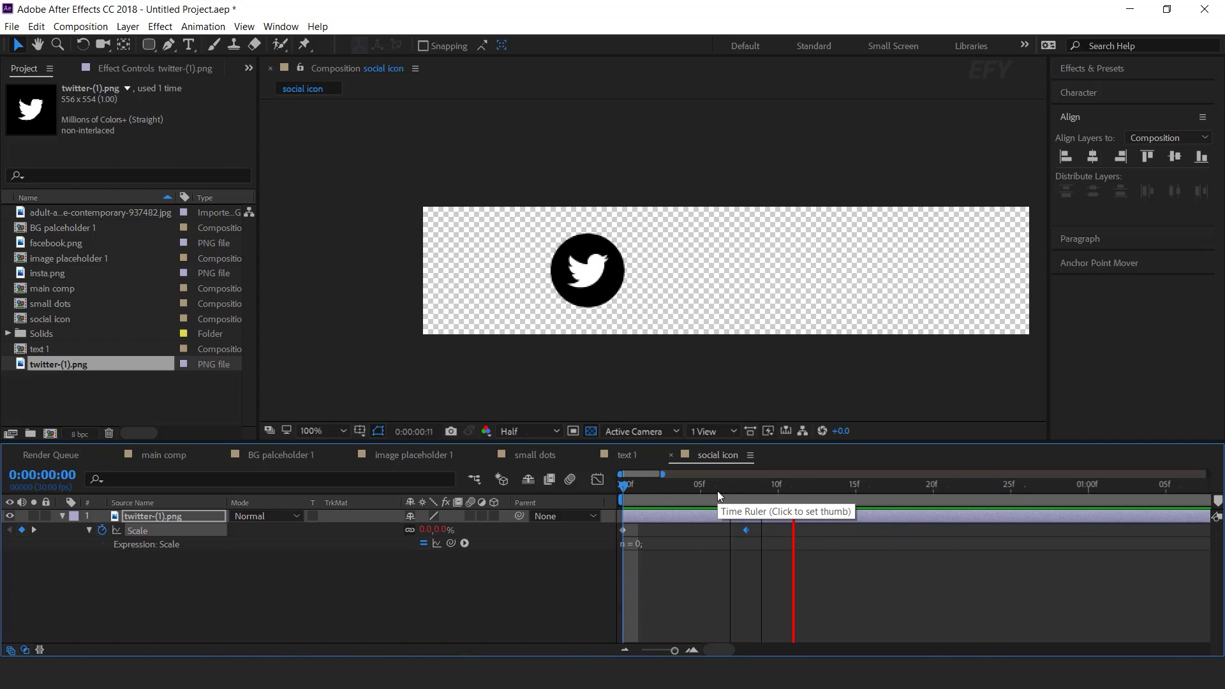
Duplicate the Twitter icon layer, replace the copy with insta.png, and place it just right of the Twitter icon.
left_click(761, 487)
left_click(518, 593)
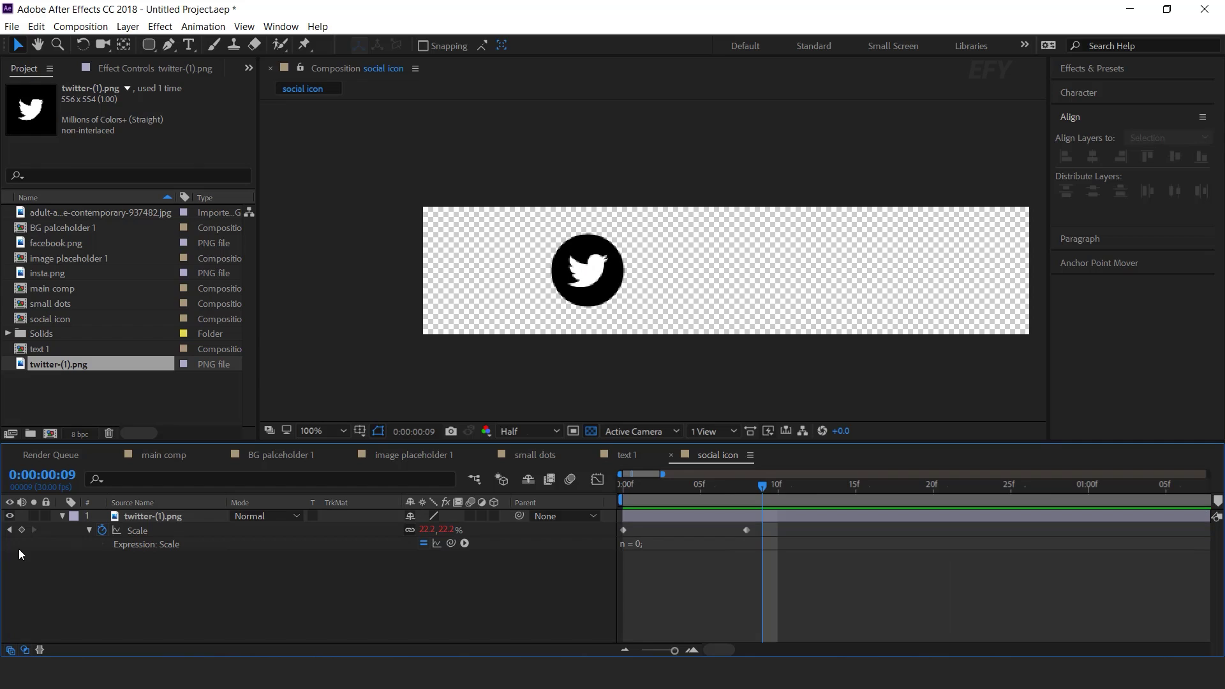
left_click(63, 516)
scroll(473, 587, "down", 5)
scroll(744, 537, "down", 3)
left_click(603, 518)
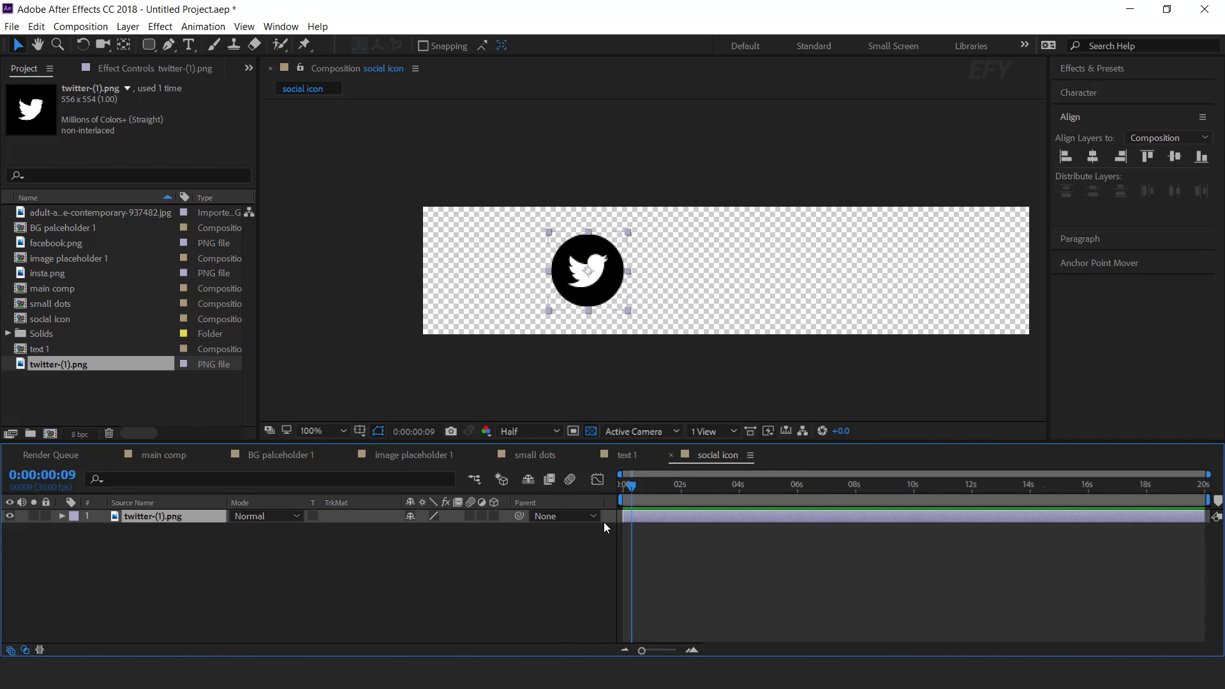
key("ctrl+d")
left_click(72, 276)
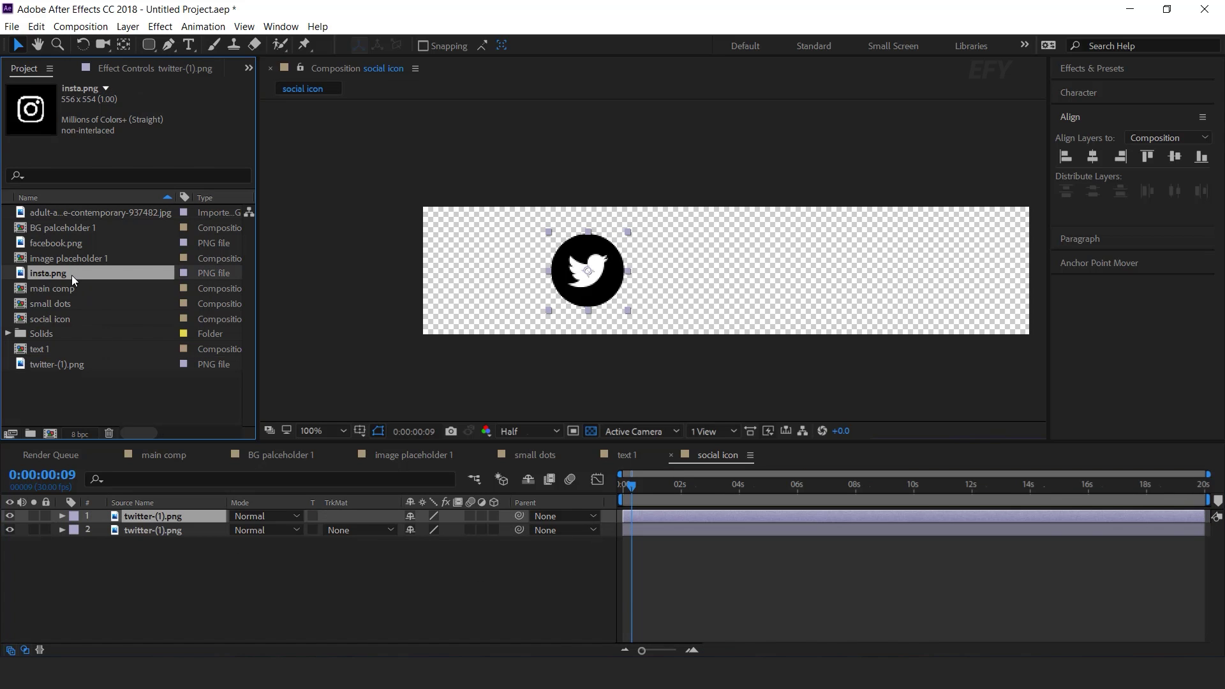
left_click_drag(48, 274, 151, 518)
left_click_drag(594, 293, 686, 296)
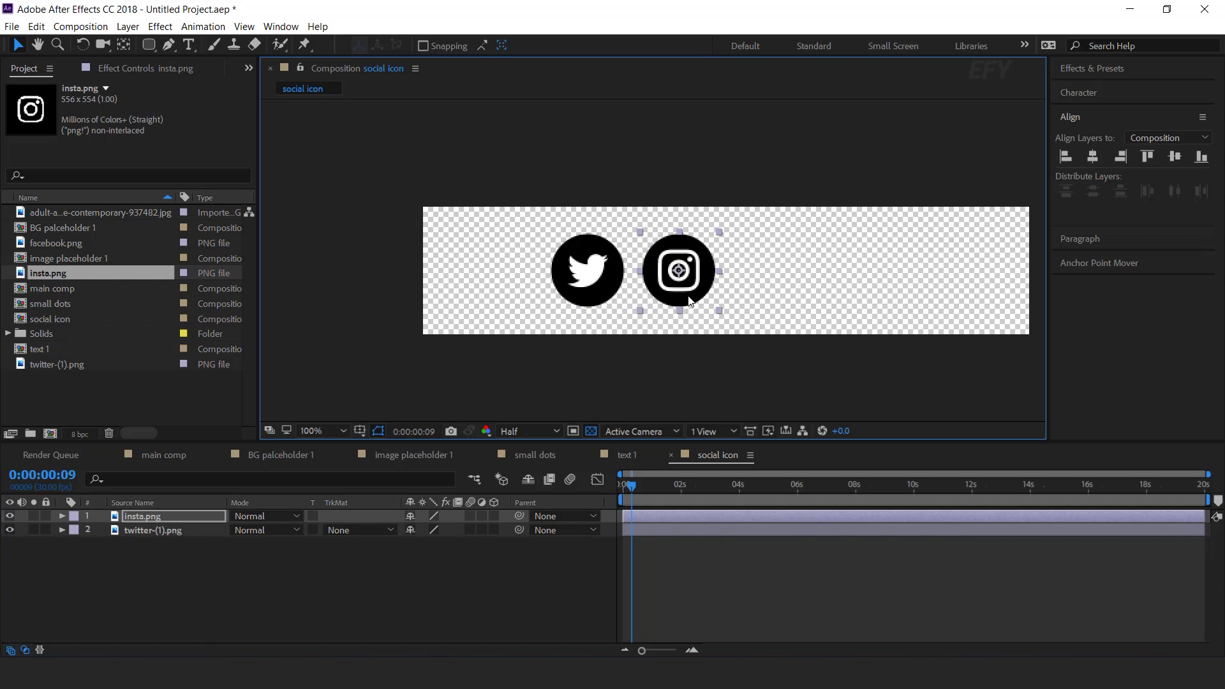
Duplicate the Instagram icon layer, replace the copy with facebook.png, and place it just right of the Instagram icon.
left_click(167, 518)
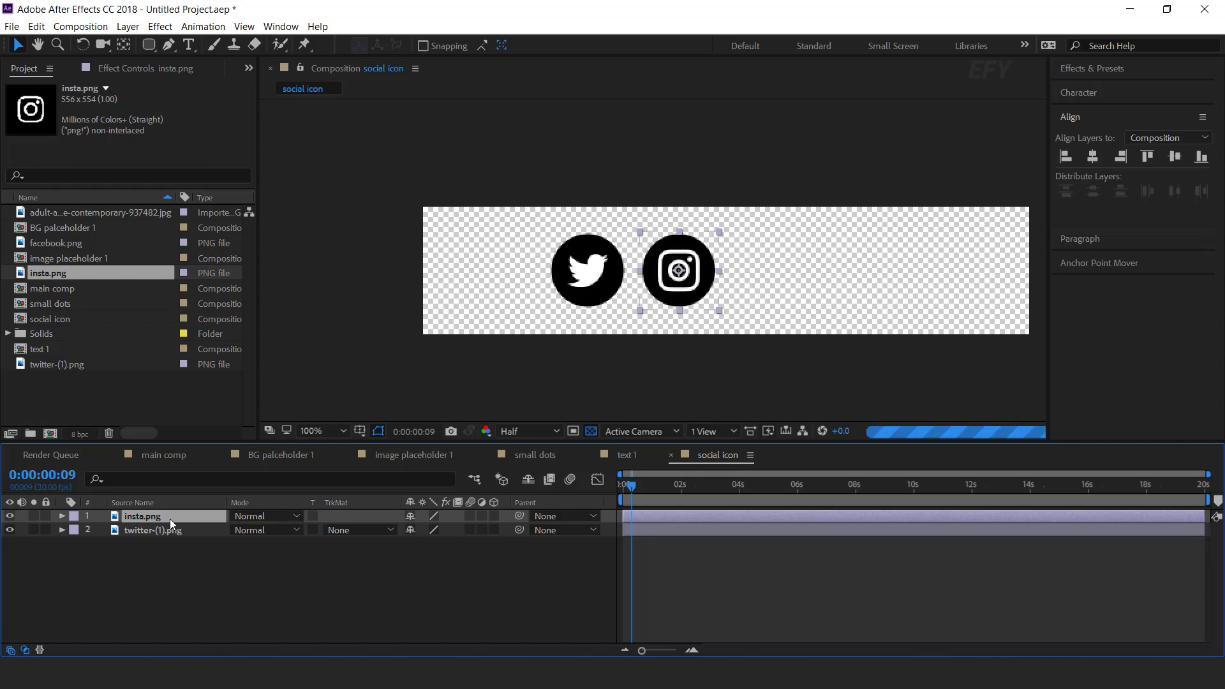
key("ctrl+d")
left_click_drag(64, 242, 228, 589)
left_click_drag(701, 288, 793, 288)
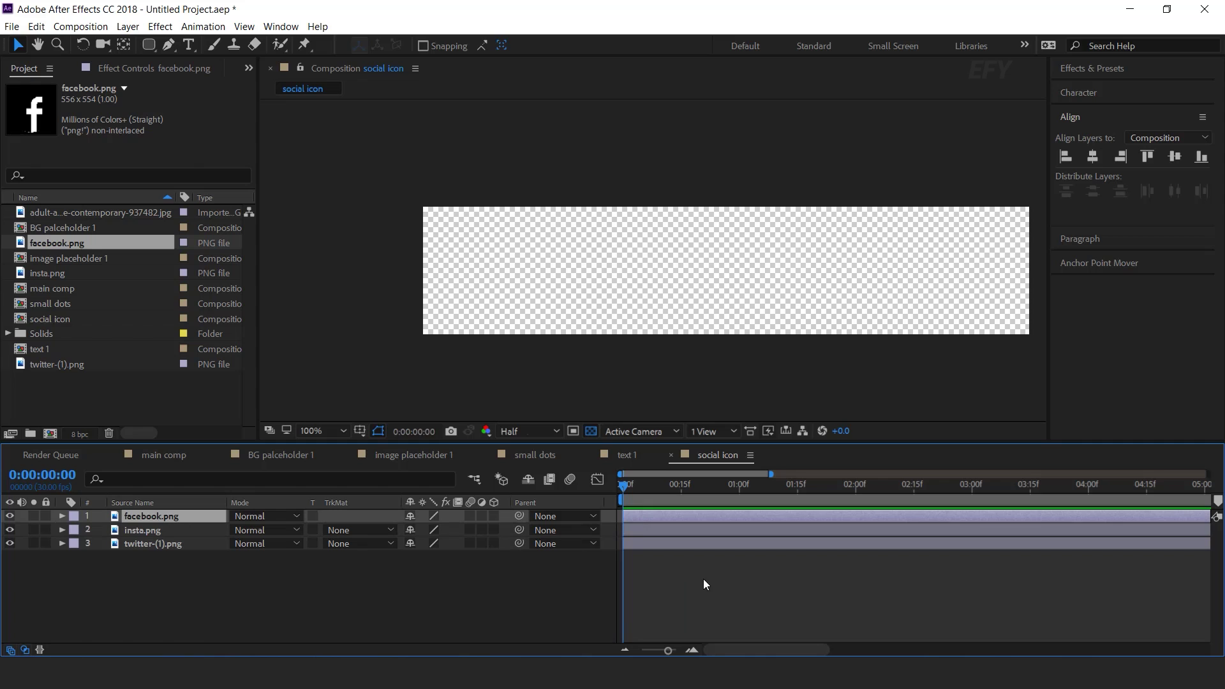
Preview the bounce animation of the three icons in the social icon composition.
key("space")
key("space")
left_click_drag(644, 531, 839, 491)
left_click(692, 650)
left_click(692, 650)
key("space")
left_click(476, 610)
Add the social icon composition as main comp's uppermost layer, scale it to 55%, and place it centred below the website pill.
left_click(160, 454)
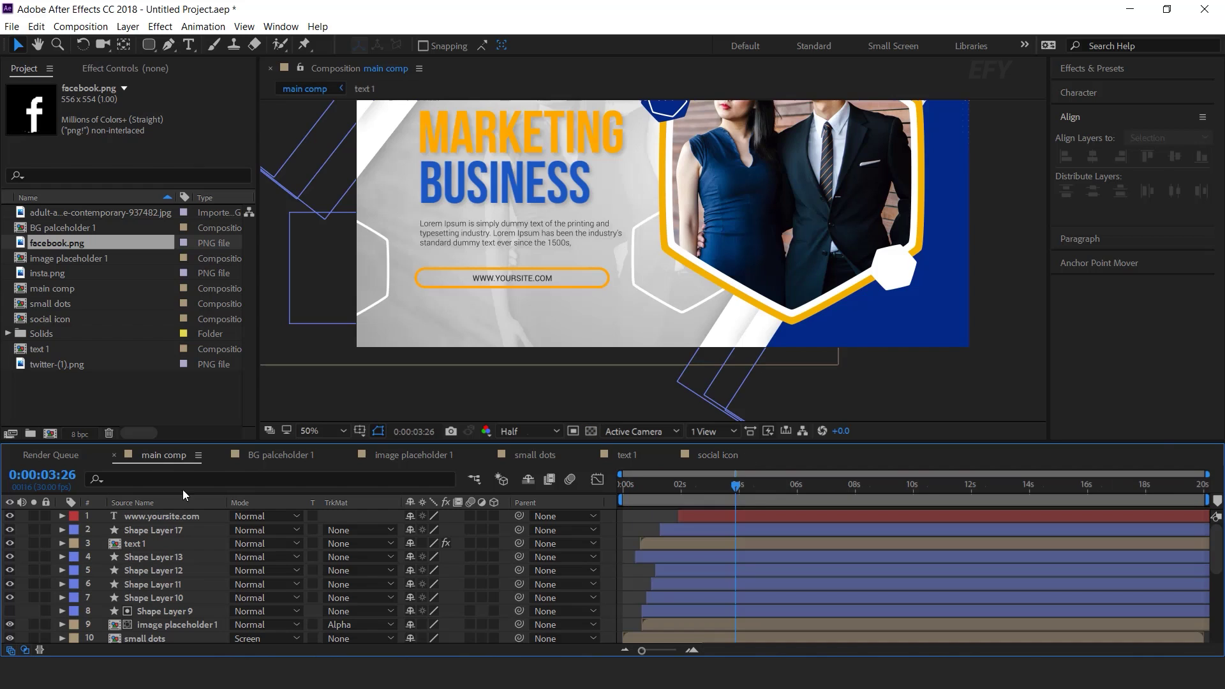
left_click(97, 388)
left_click_drag(55, 321, 164, 515)
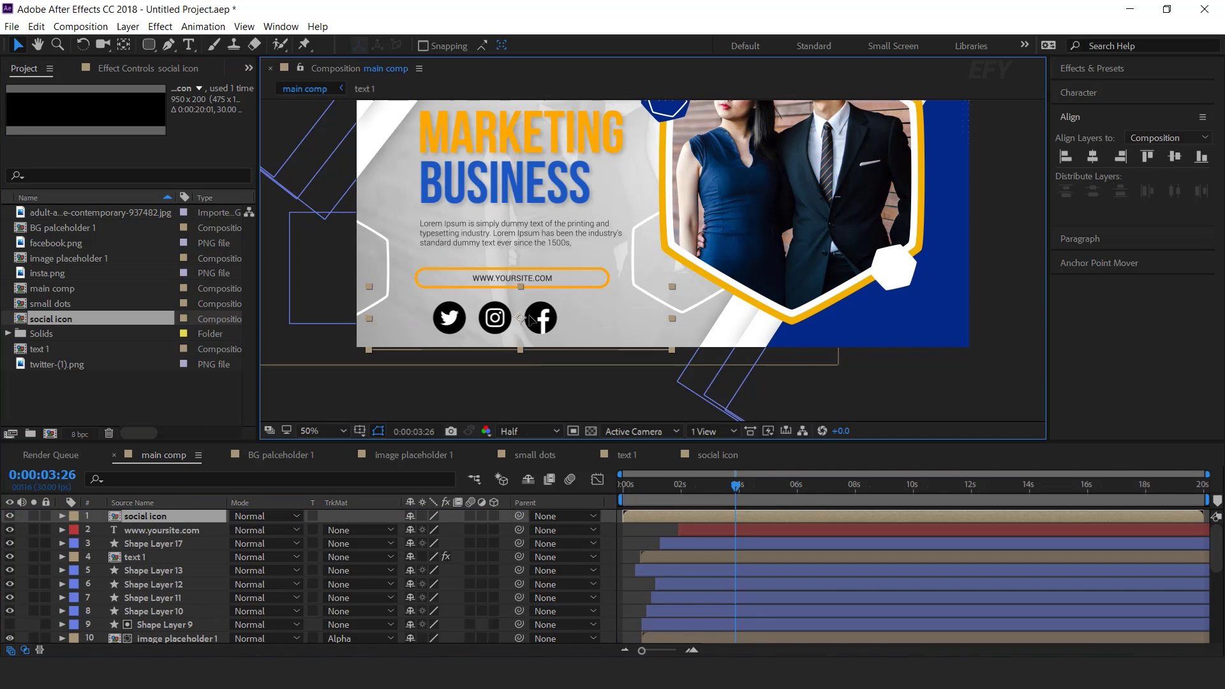
left_click_drag(531, 319, 543, 320)
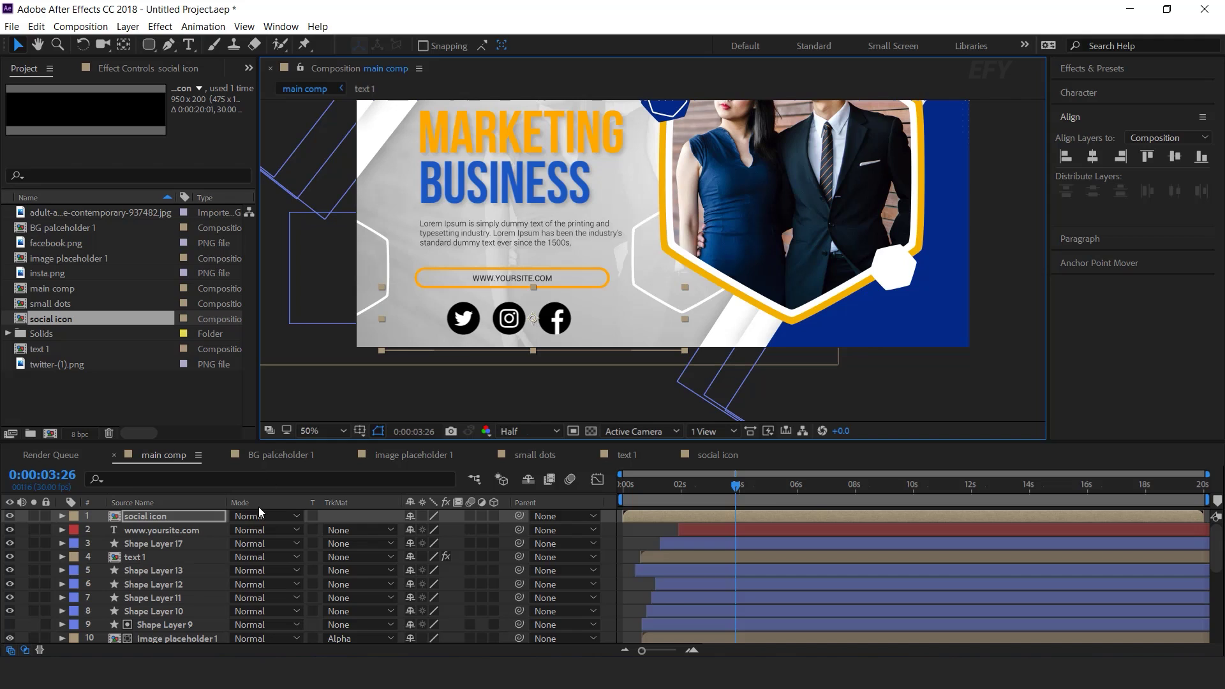
key("s")
left_click_drag(451, 535, 423, 535)
left_click_drag(537, 324, 523, 321)
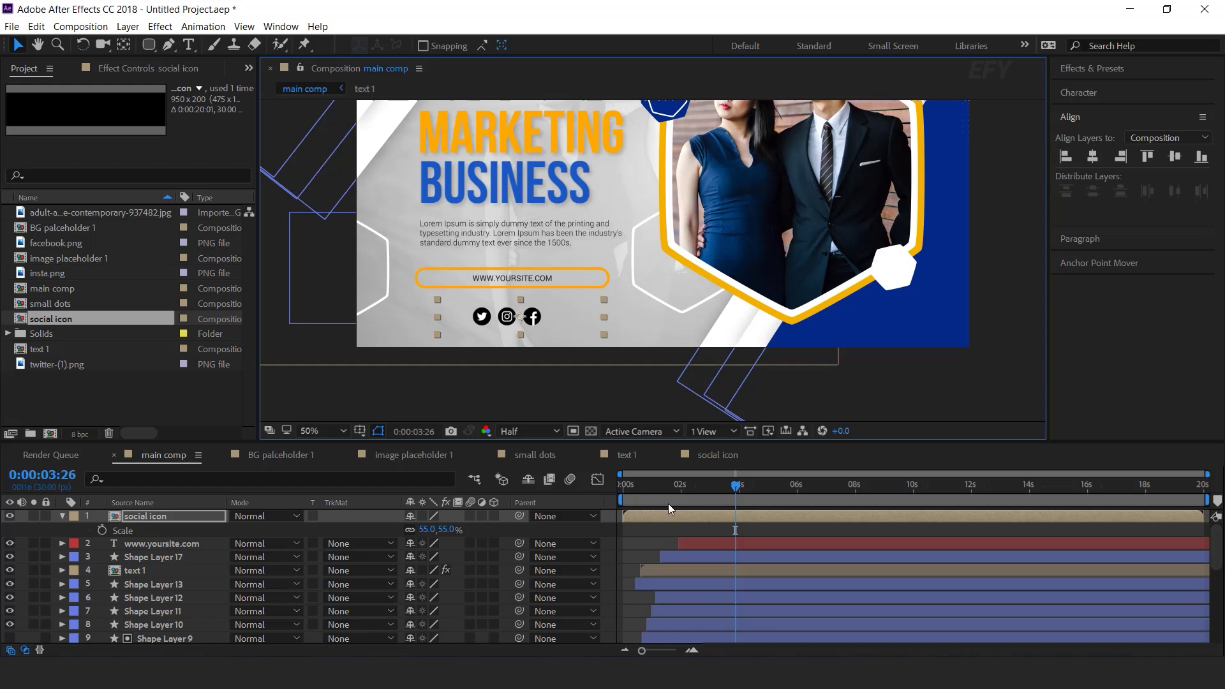
Delay the social icon layer to start at about 2 seconds, in line with the website text layer, checking the timing by preview.
key("Home")
left_click_drag(672, 516, 706, 515)
key("space")
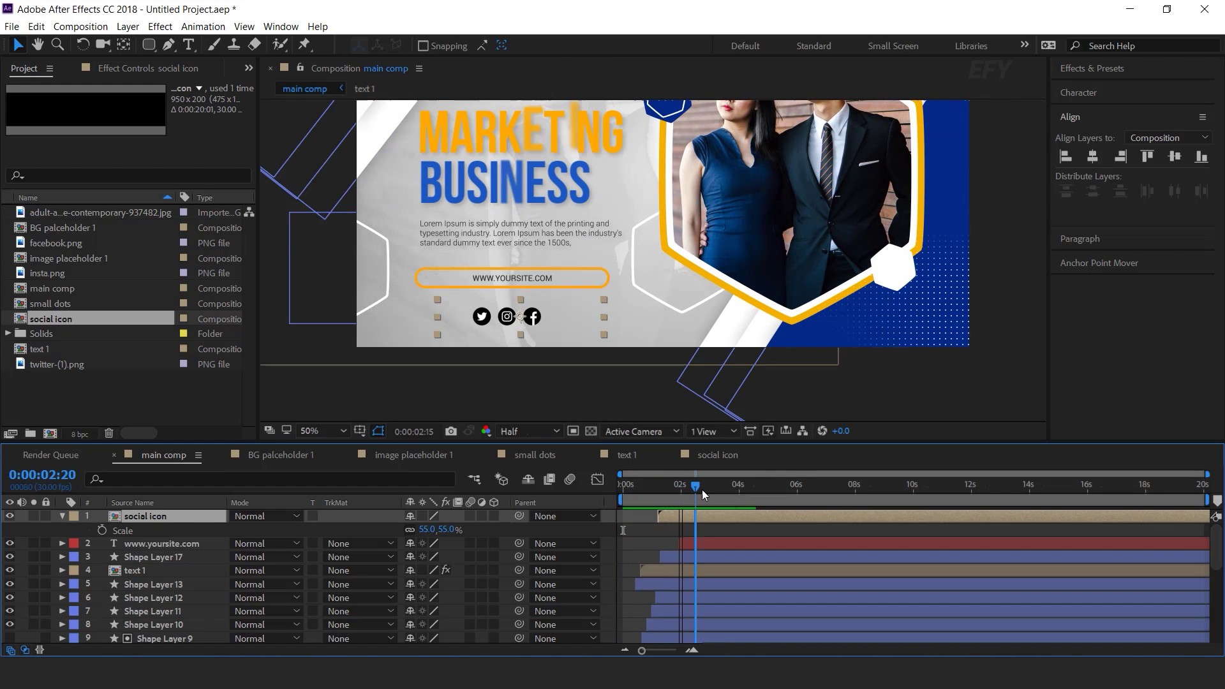
mouse_move(695, 486)
left_mouse_down()
mouse_move(651, 486)
mouse_move(672, 485)
left_mouse_up()
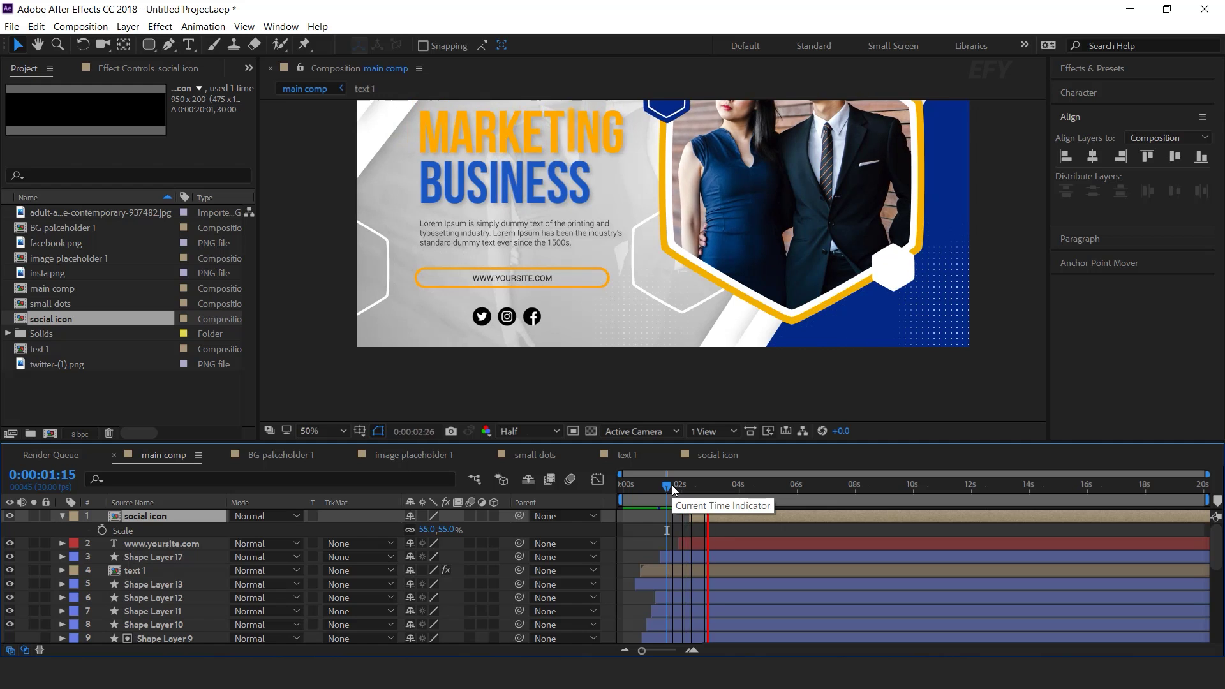
key("space")
key("space")
left_click(62, 516)
left_click(658, 528)
Play main comp from the beginning and check the full scene at about 5 seconds.
key("Home")
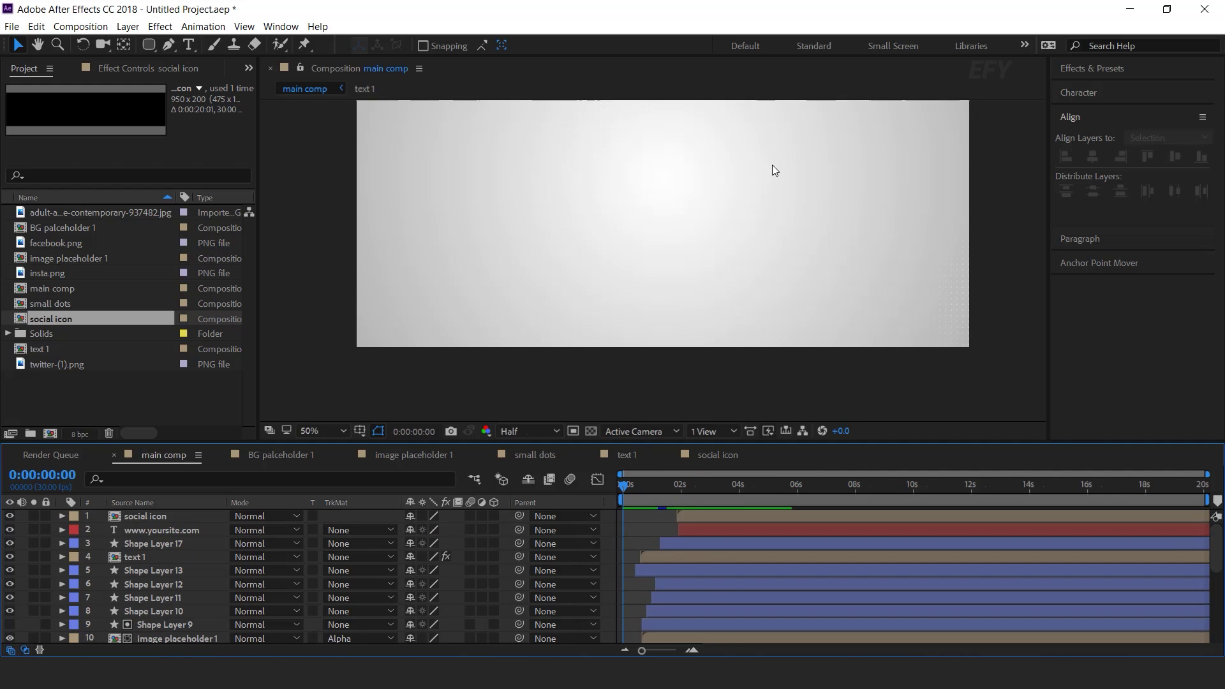
key("space")
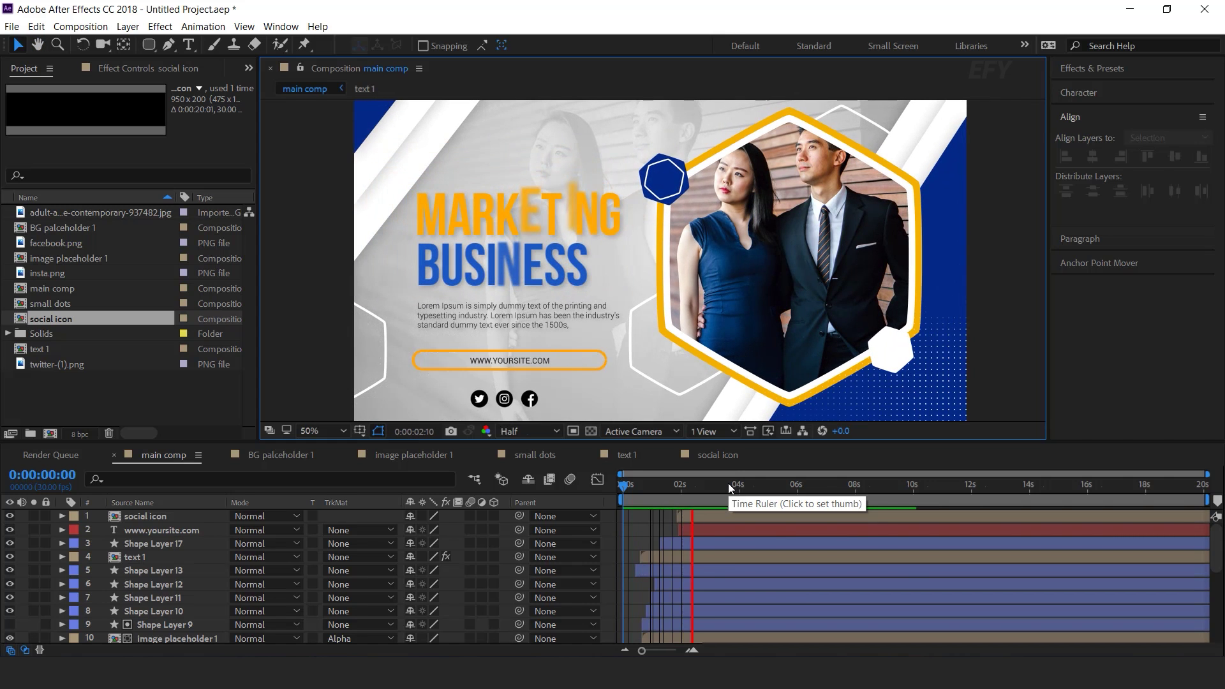
mouse_move(752, 489)
left_mouse_down()
mouse_move(844, 488)
mouse_move(773, 489)
left_mouse_up()
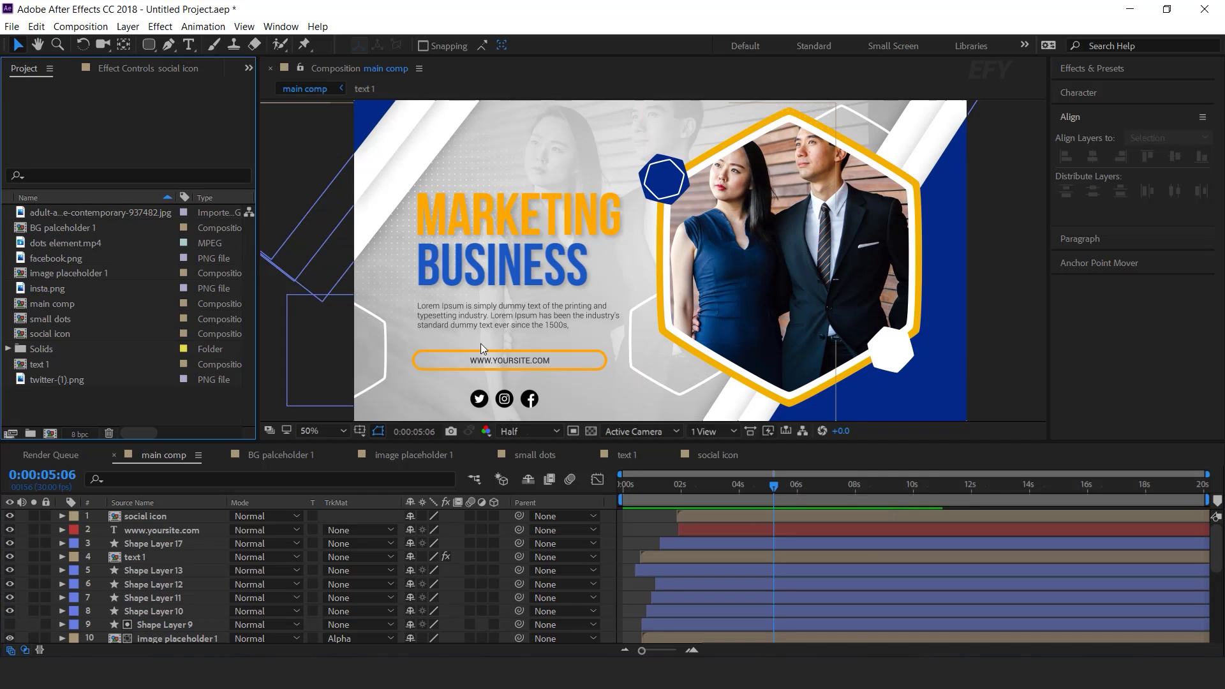
Add dots element.mp4 as main comp's uppermost layer, set its blending mode to Screen, and place it in the scene's lower-right corner.
left_click(57, 248)
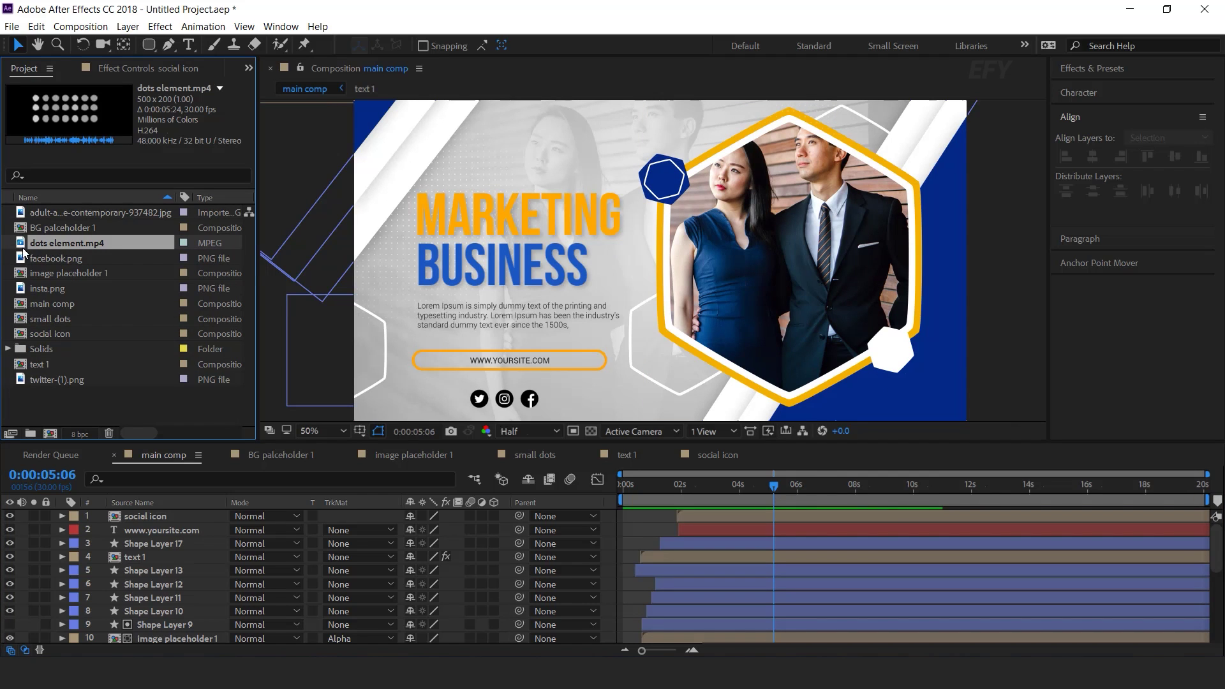
left_click_drag(152, 527, 165, 520)
left_click(298, 524)
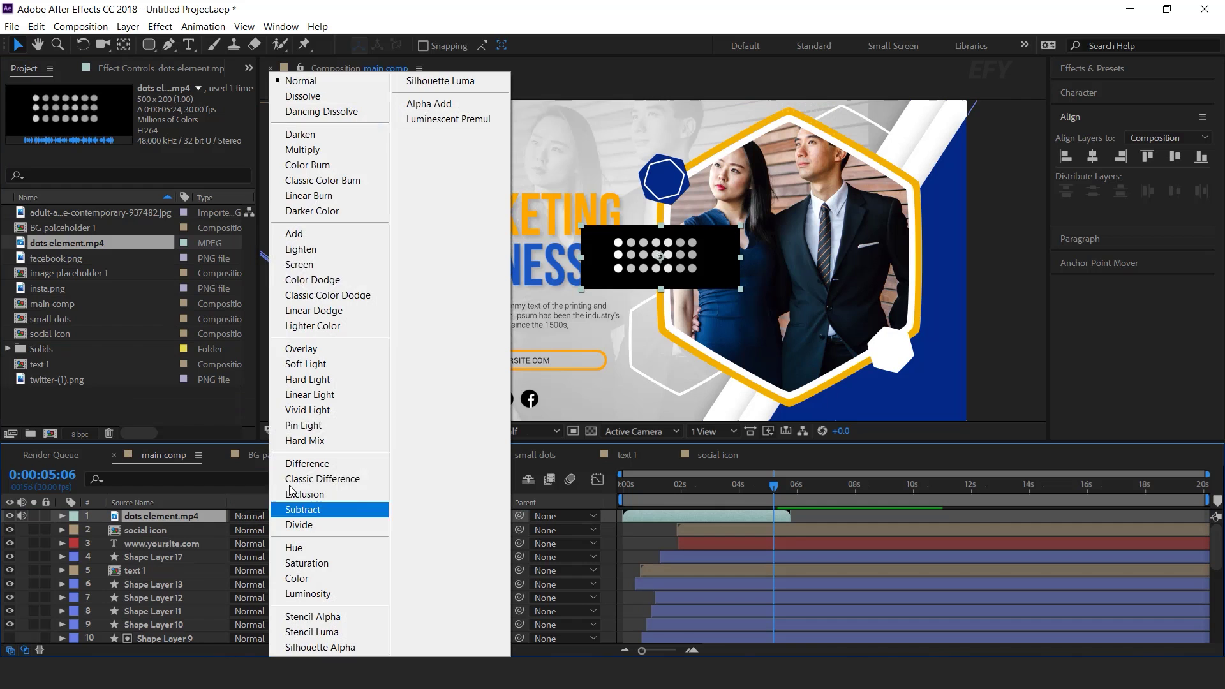
left_click(300, 249)
left_click_drag(675, 261, 915, 398)
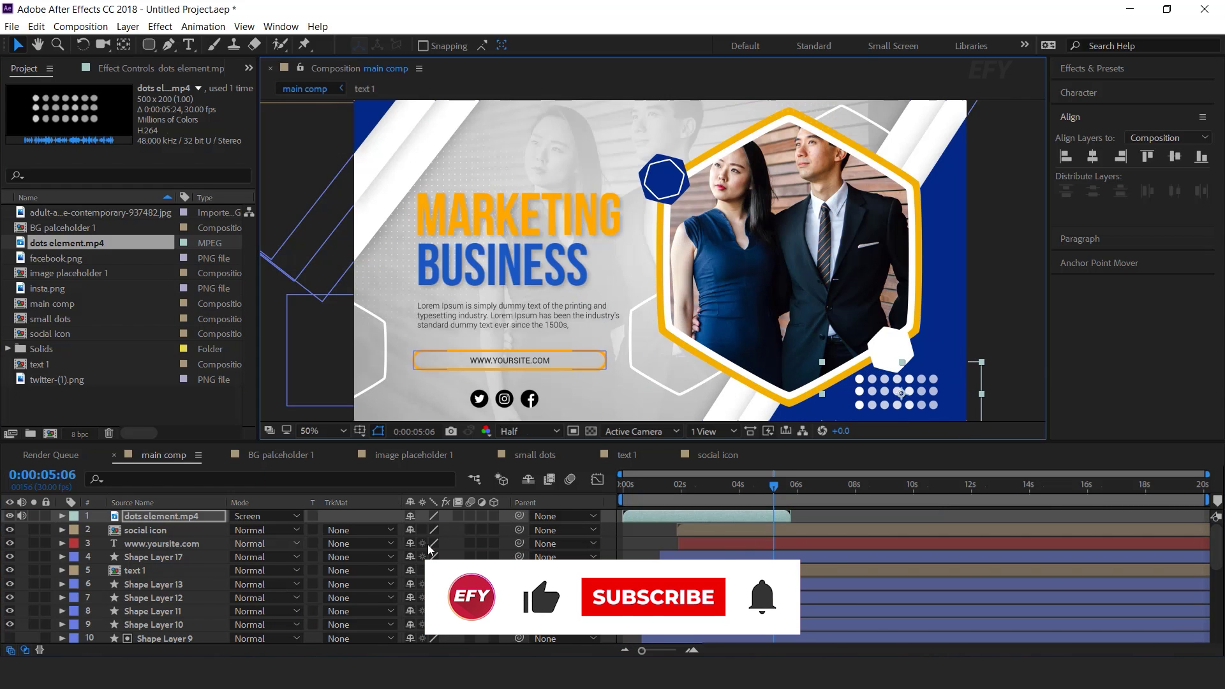
Scale the dots element.mp4 layer to 63% and shift its start to about half a second.
key("s")
left_click_drag(426, 529, 399, 530)
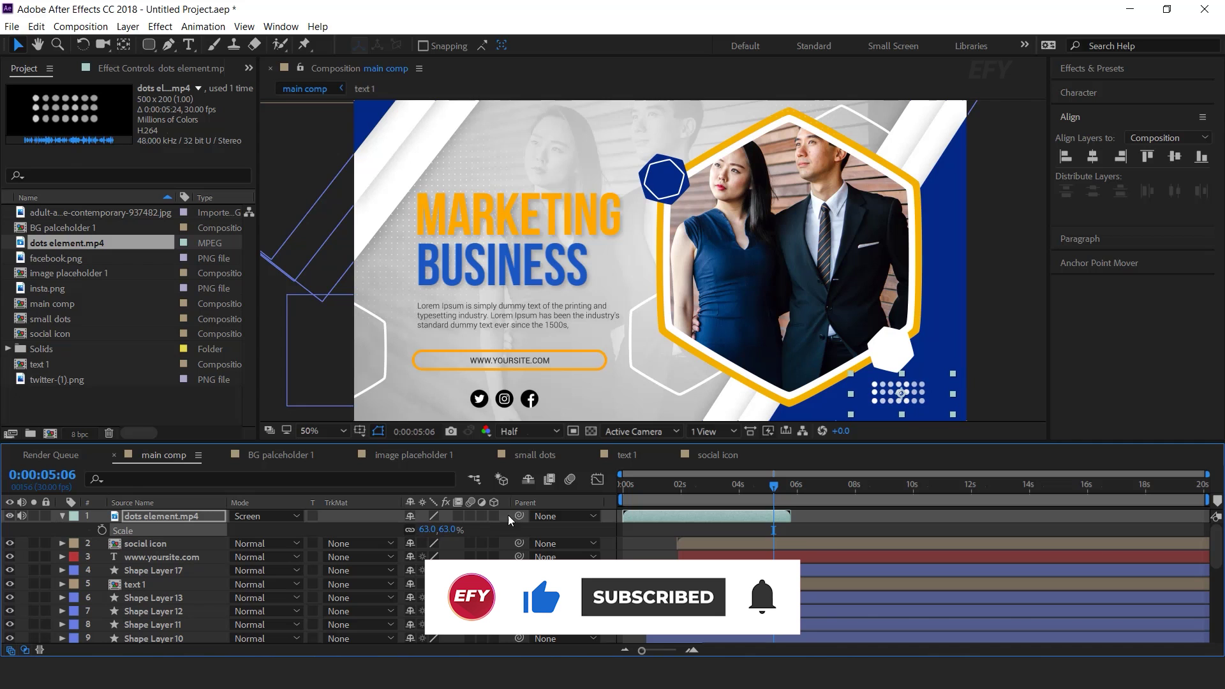
left_click_drag(641, 488, 697, 489)
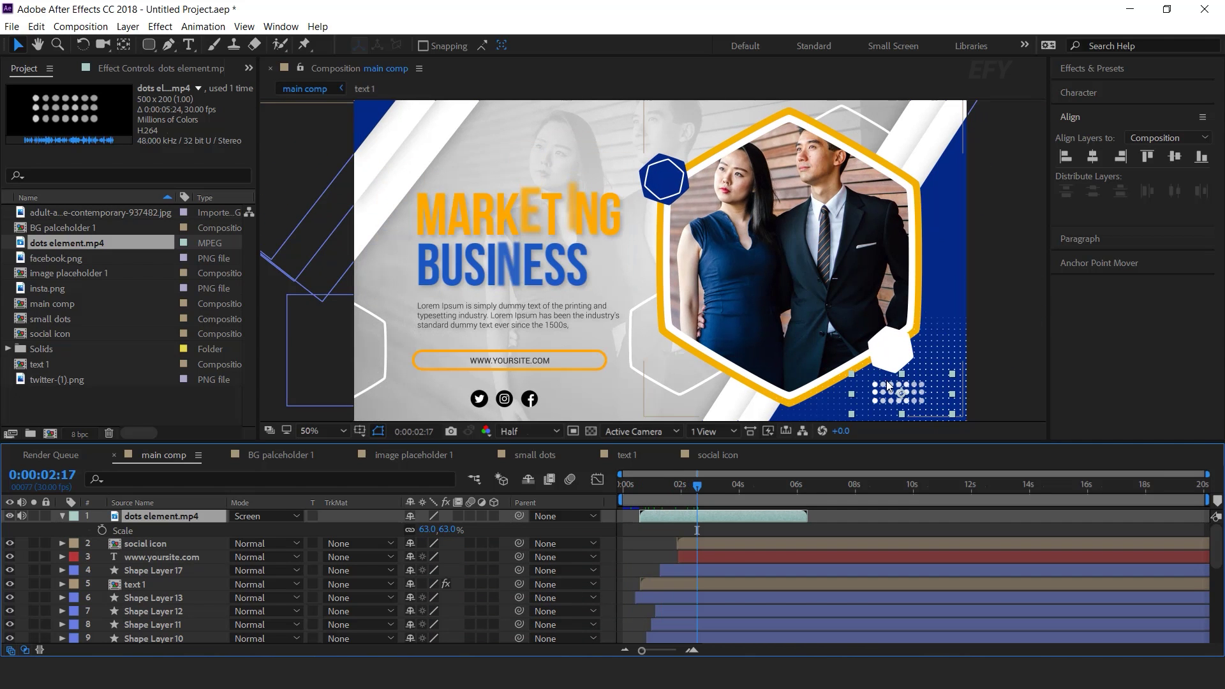
Apply the Tint effect to the dots element.mp4 layer and map white to a bright yellow-orange.
left_click(163, 515)
key("ctrl+space")
type("tint")
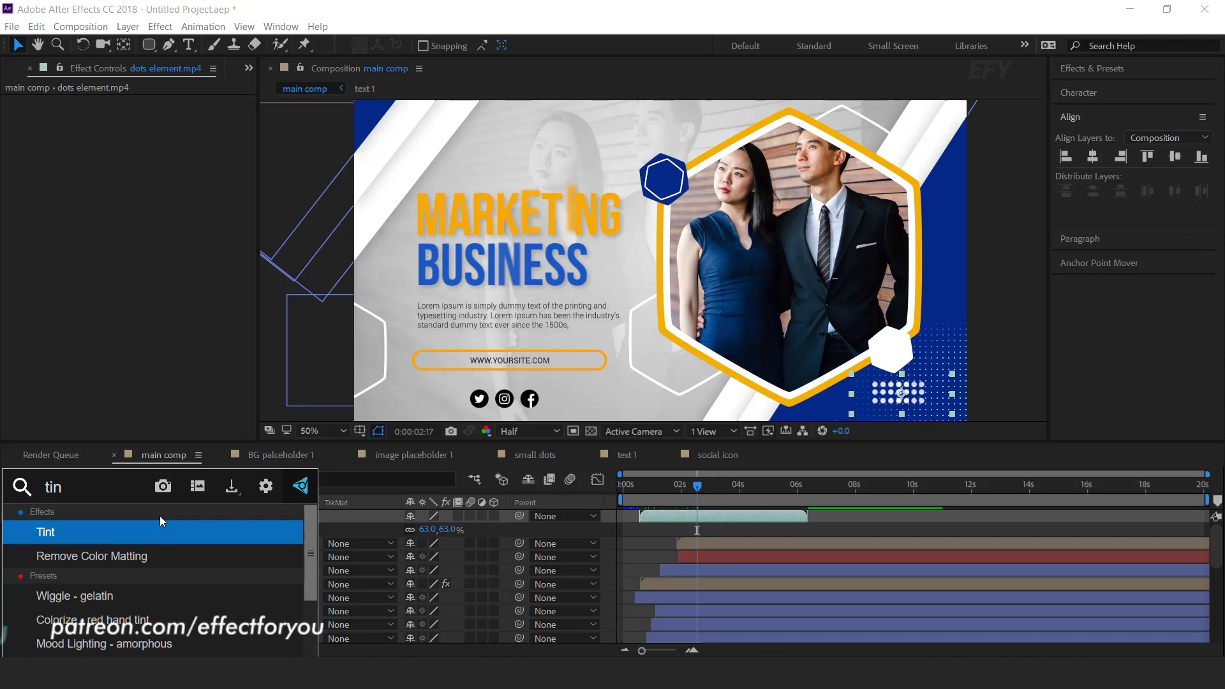
key("Return")
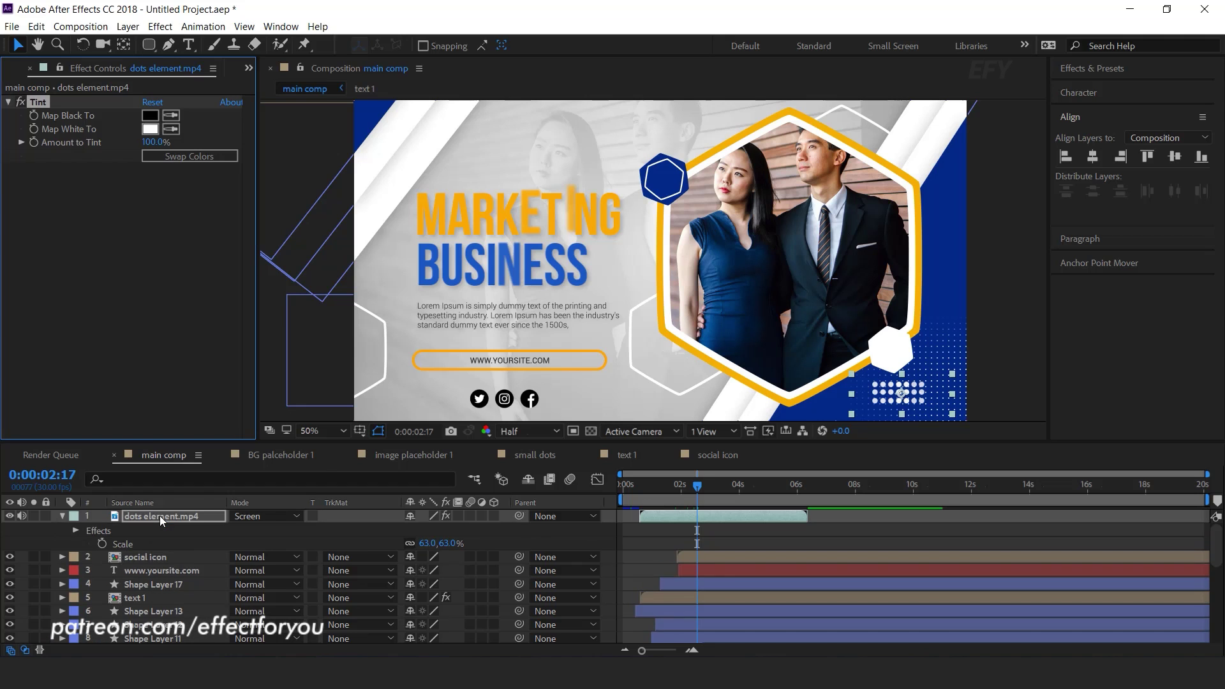
left_click(150, 129)
left_click(255, 382)
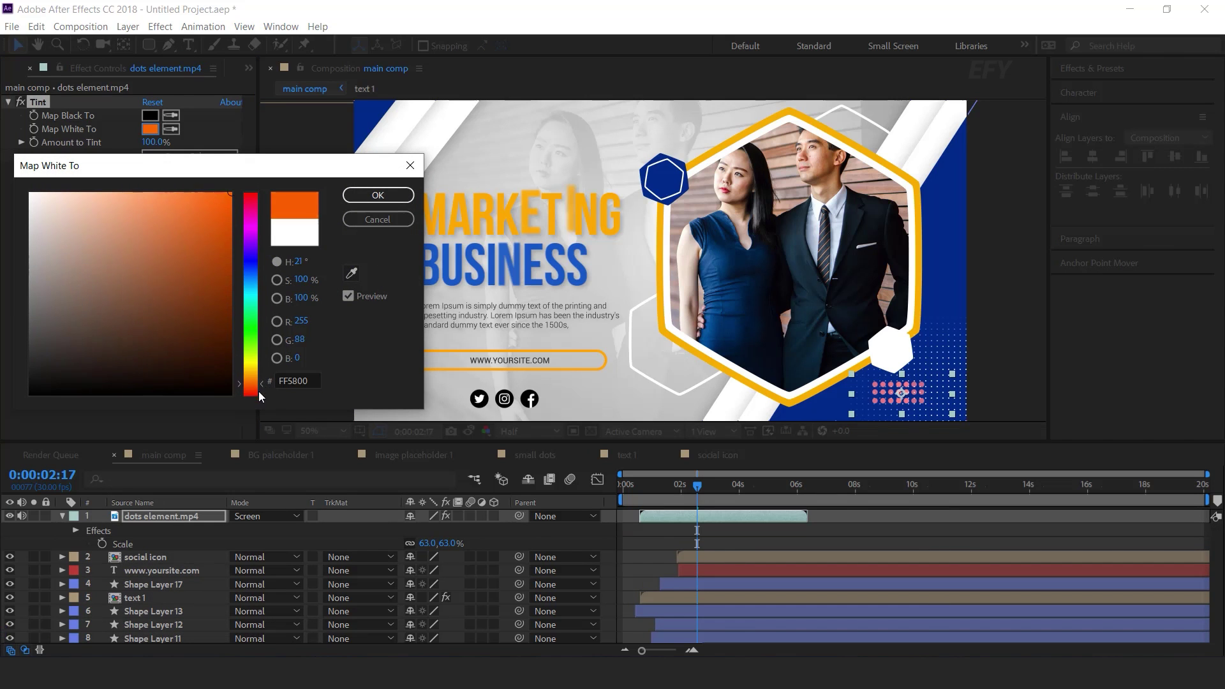
left_click_drag(258, 392, 257, 369)
left_click(229, 195)
left_click(378, 195)
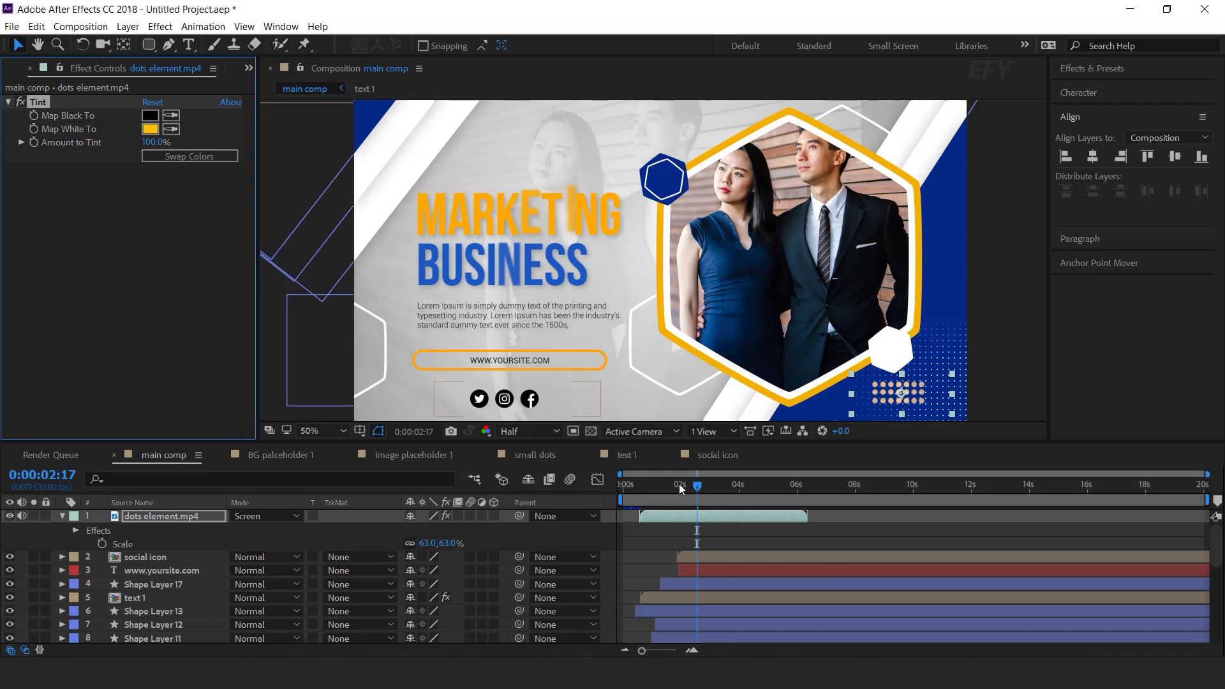
Preview main comp with the tinted dots and collapse the dots element.mp4 layer's properties.
key("space")
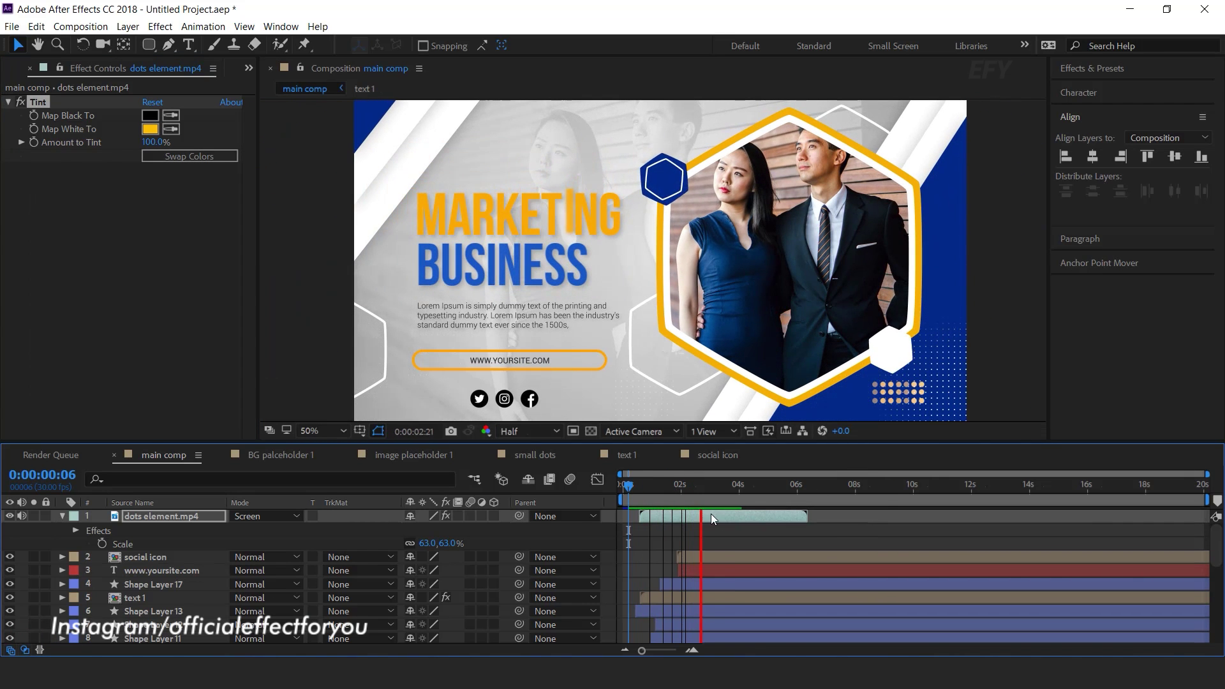
left_click(649, 487)
left_click(62, 517)
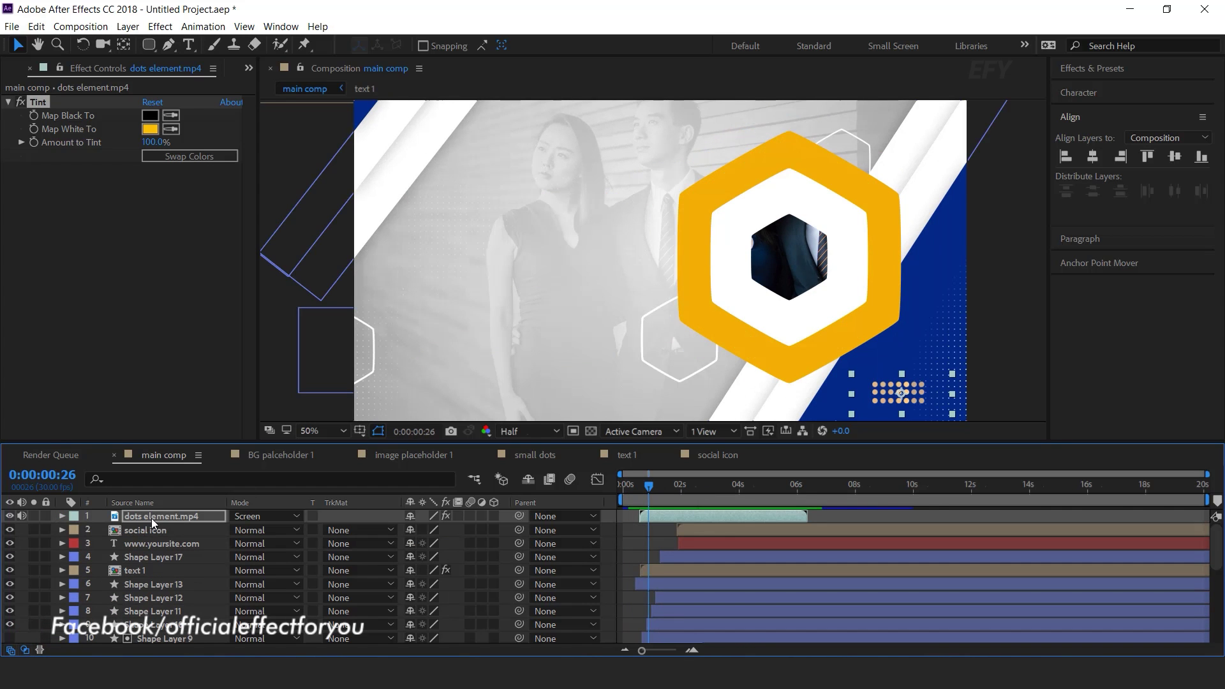
left_click(171, 520)
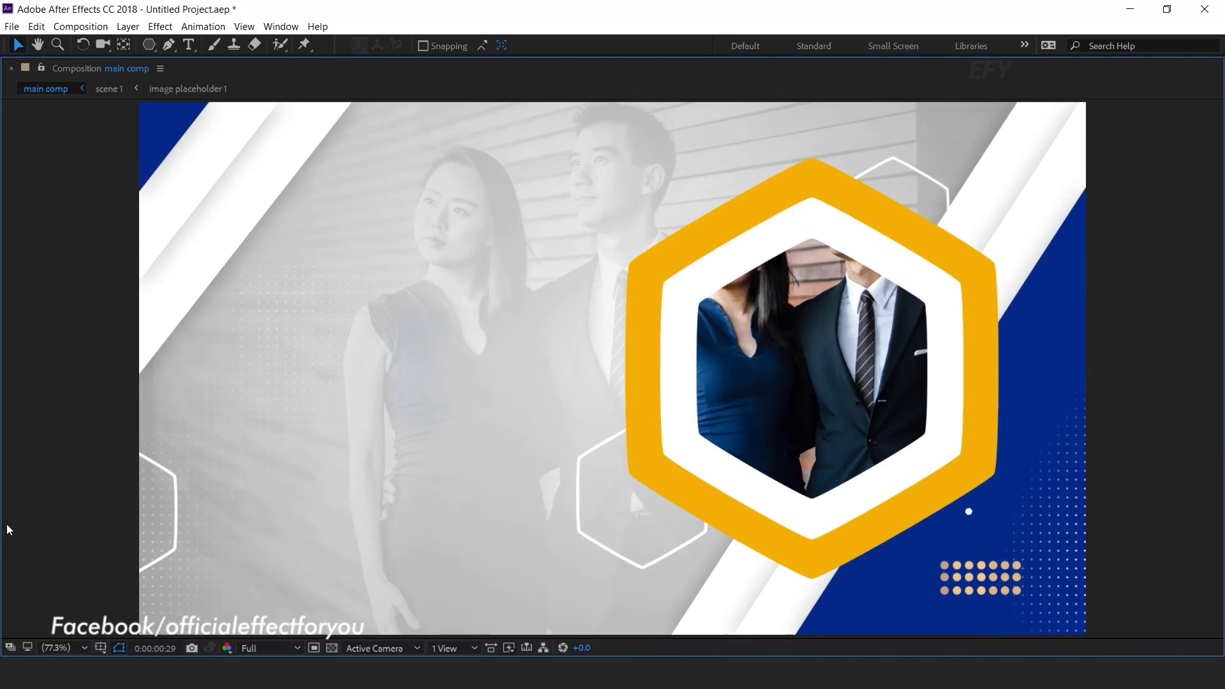